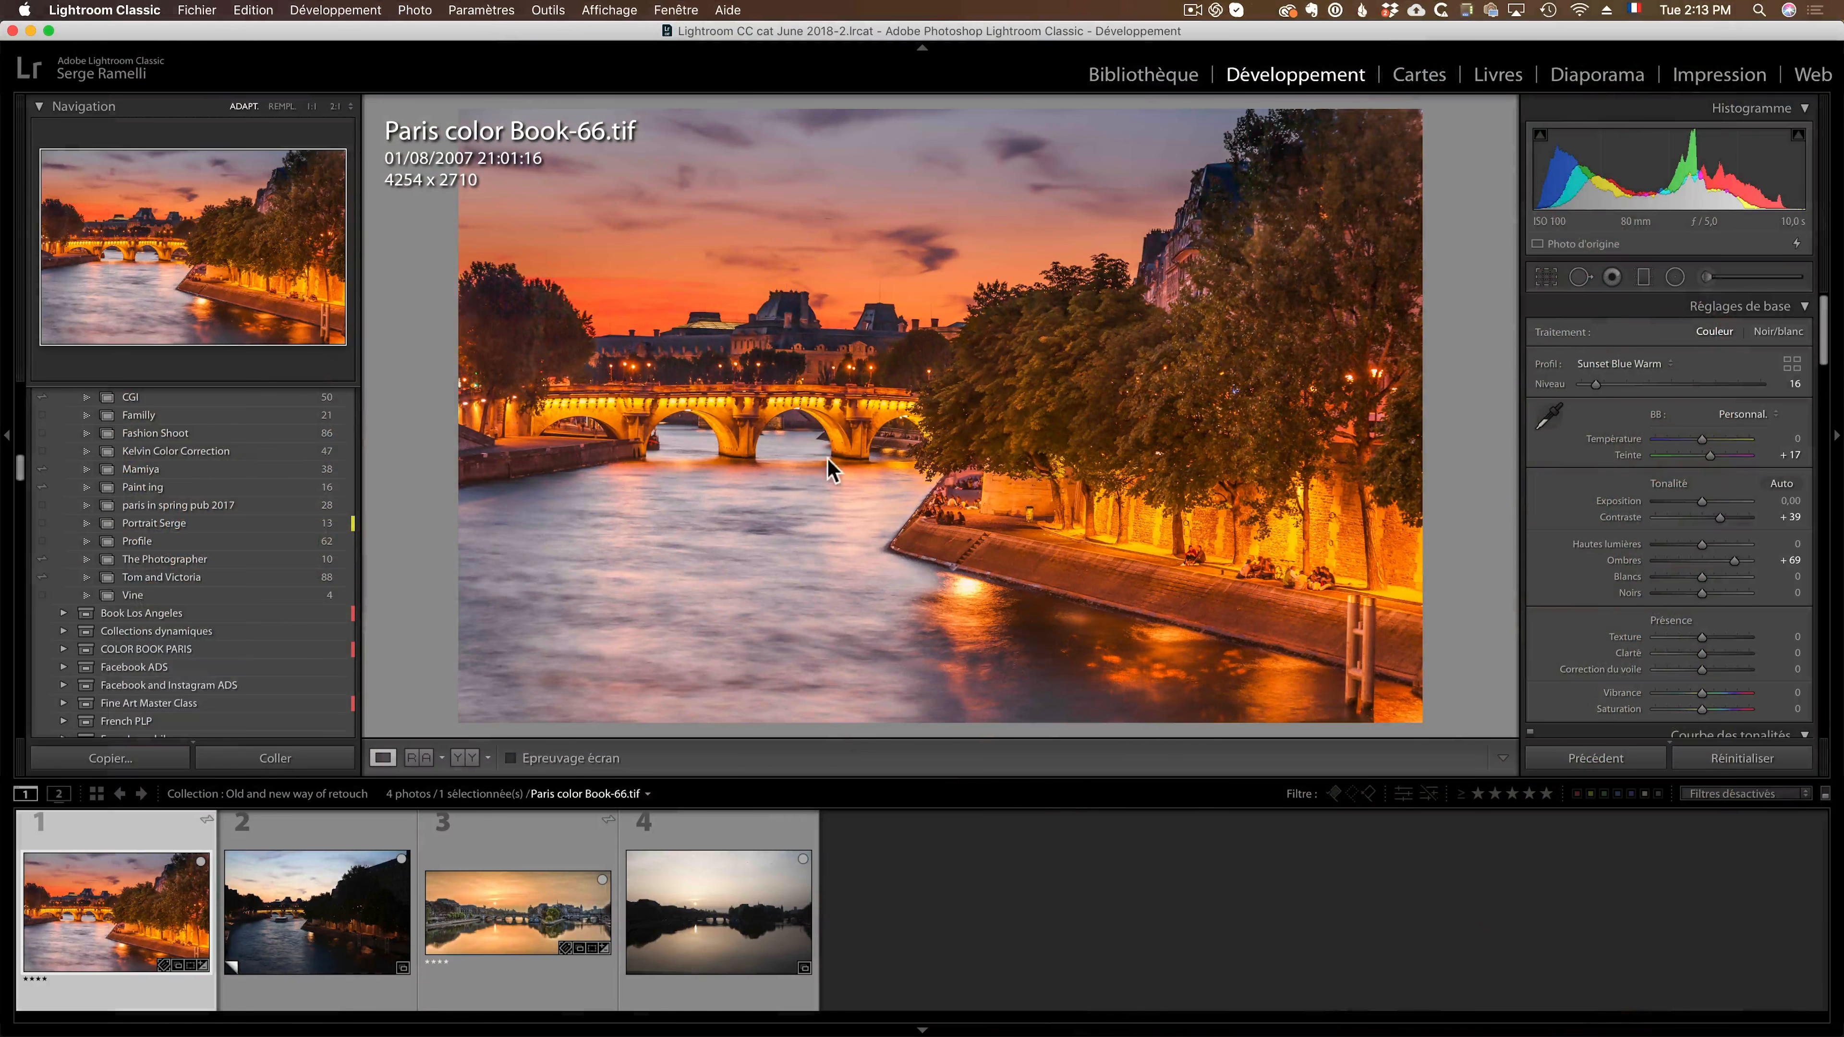
Select the dark bridge photo _MG_8583.CR2 Copy 2 for developing and hide the collections side of the workspace.
click(332, 816)
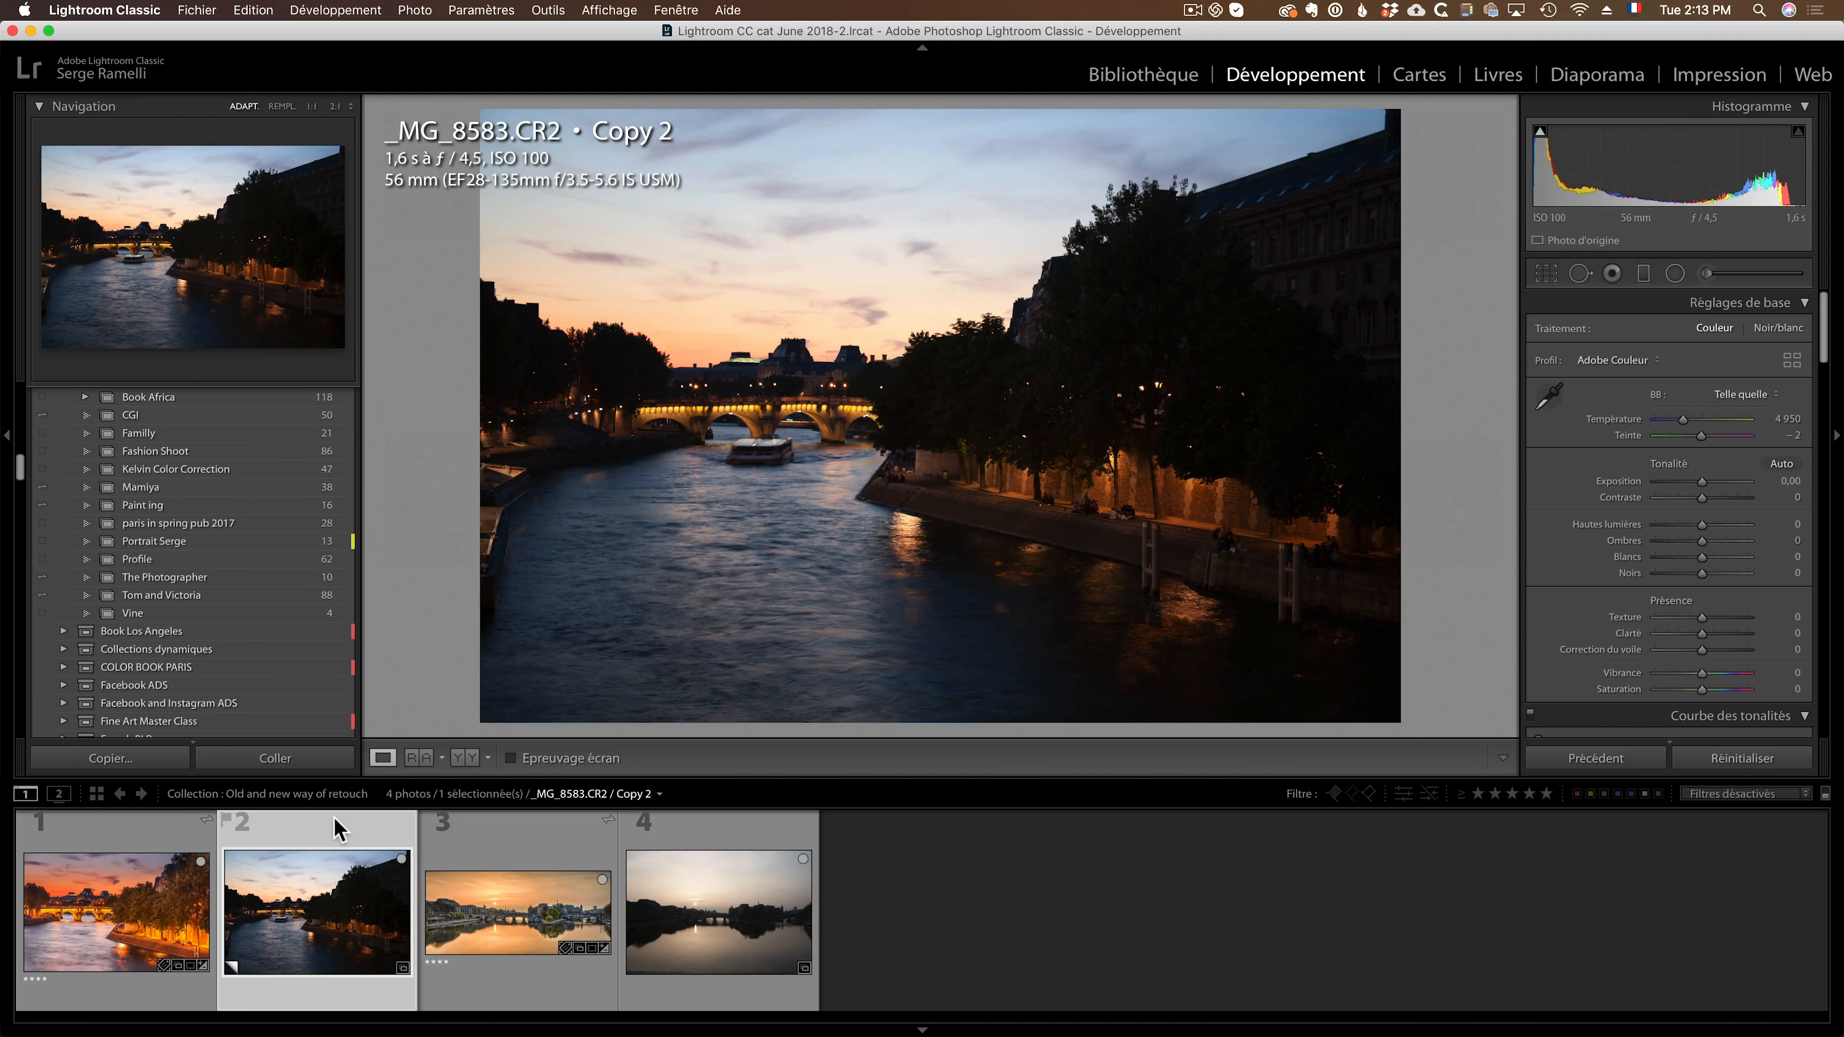
click(8, 434)
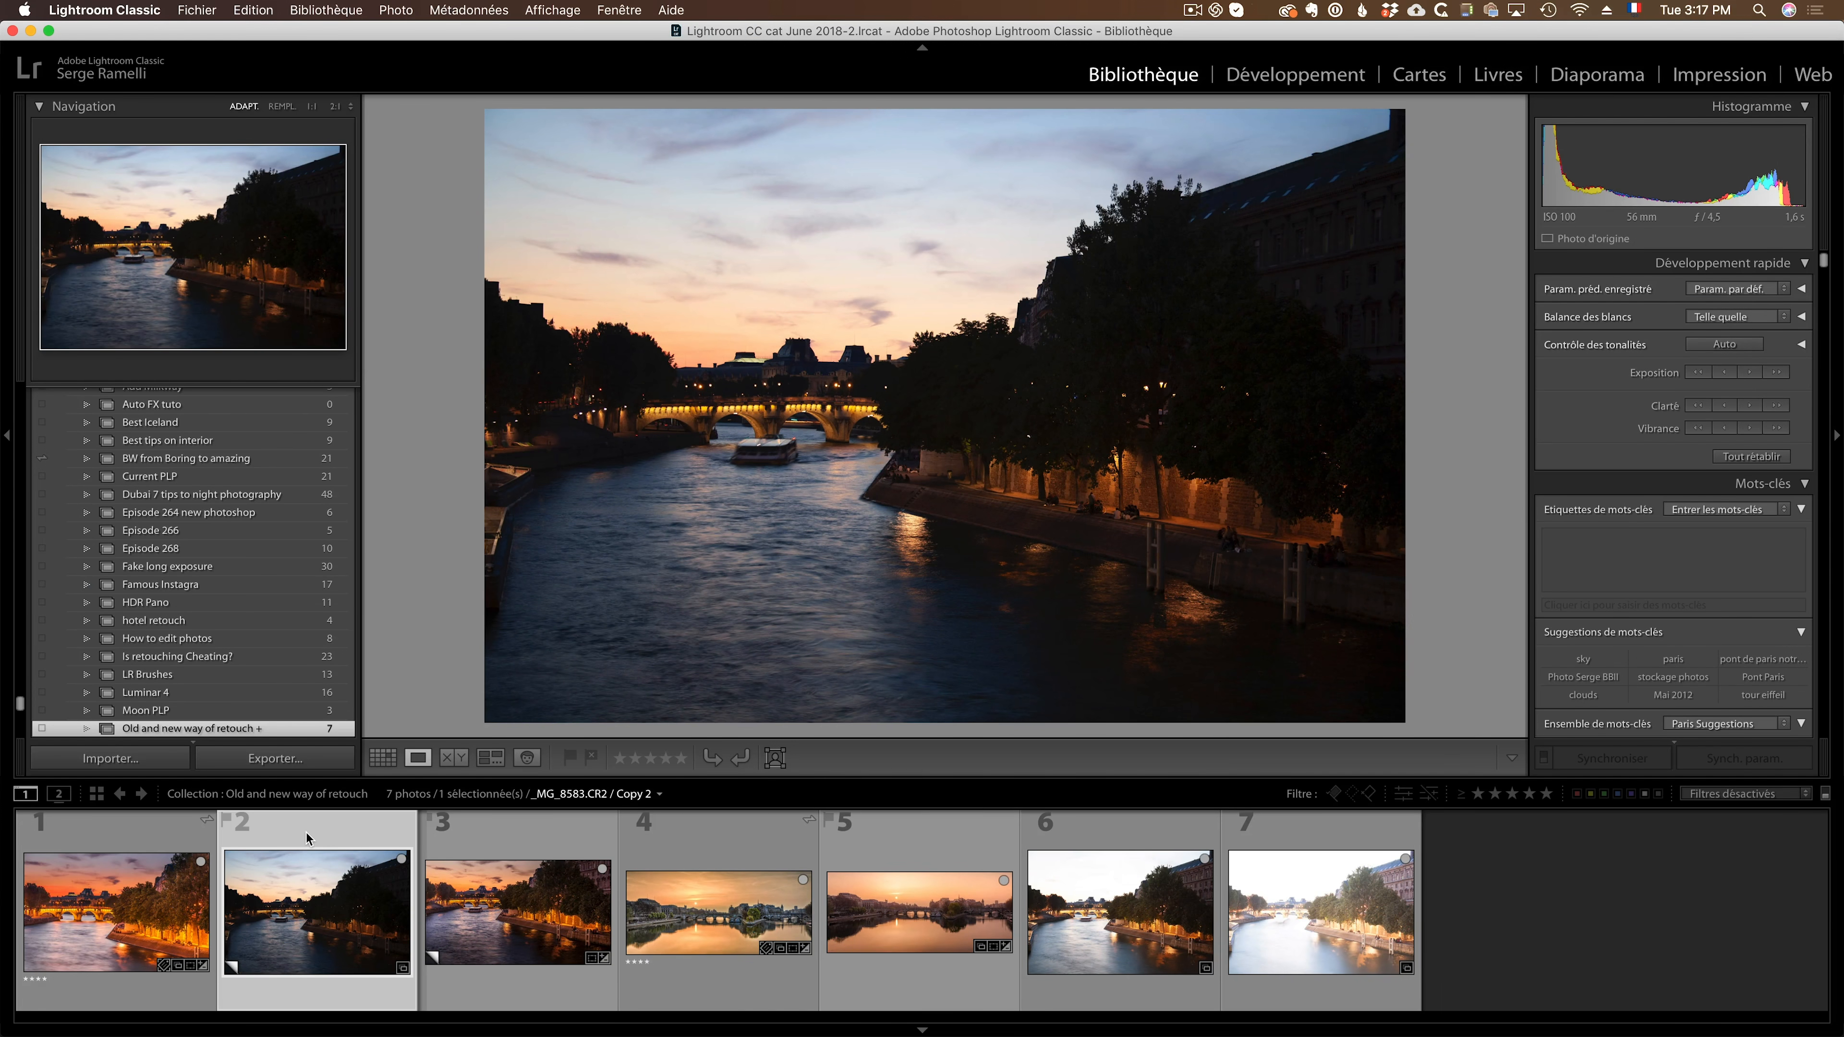
Compare the dark evening shot _MG_8583.CR2 Copy 2 with the two brighter exposures of the same river scene.
click(1151, 832)
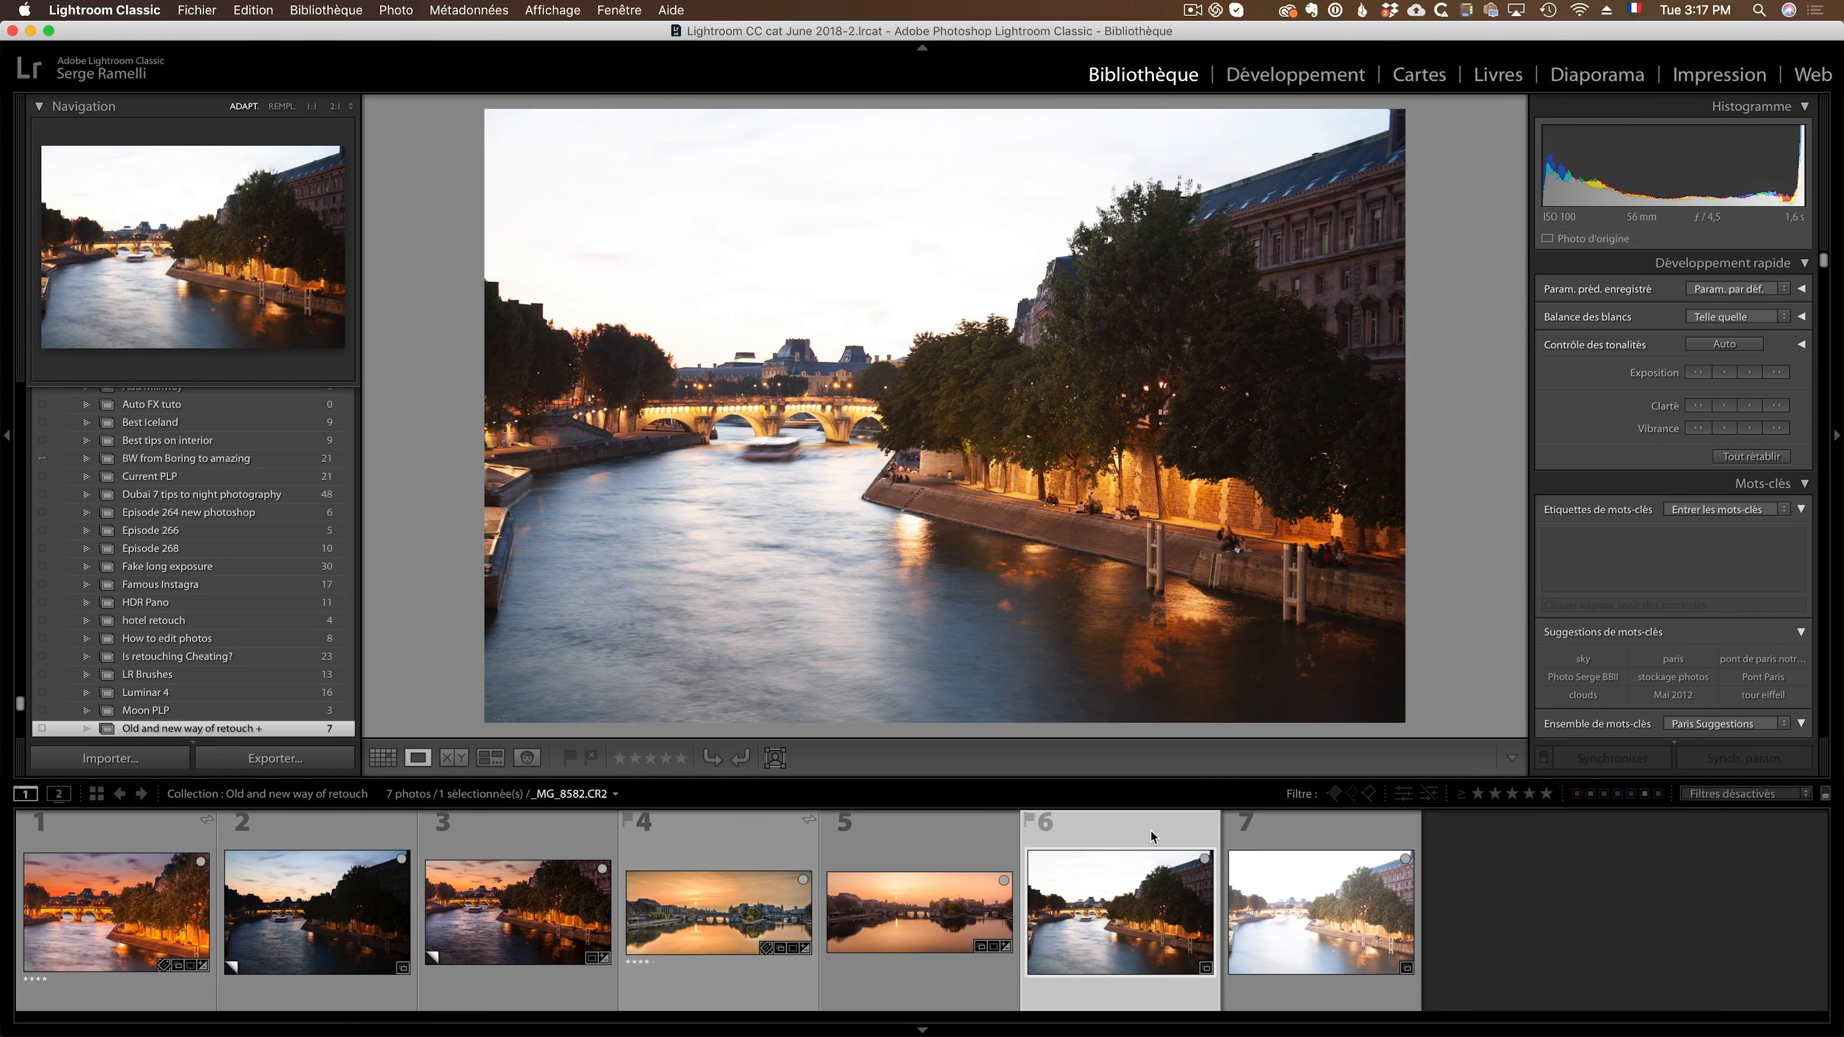
click(275, 831)
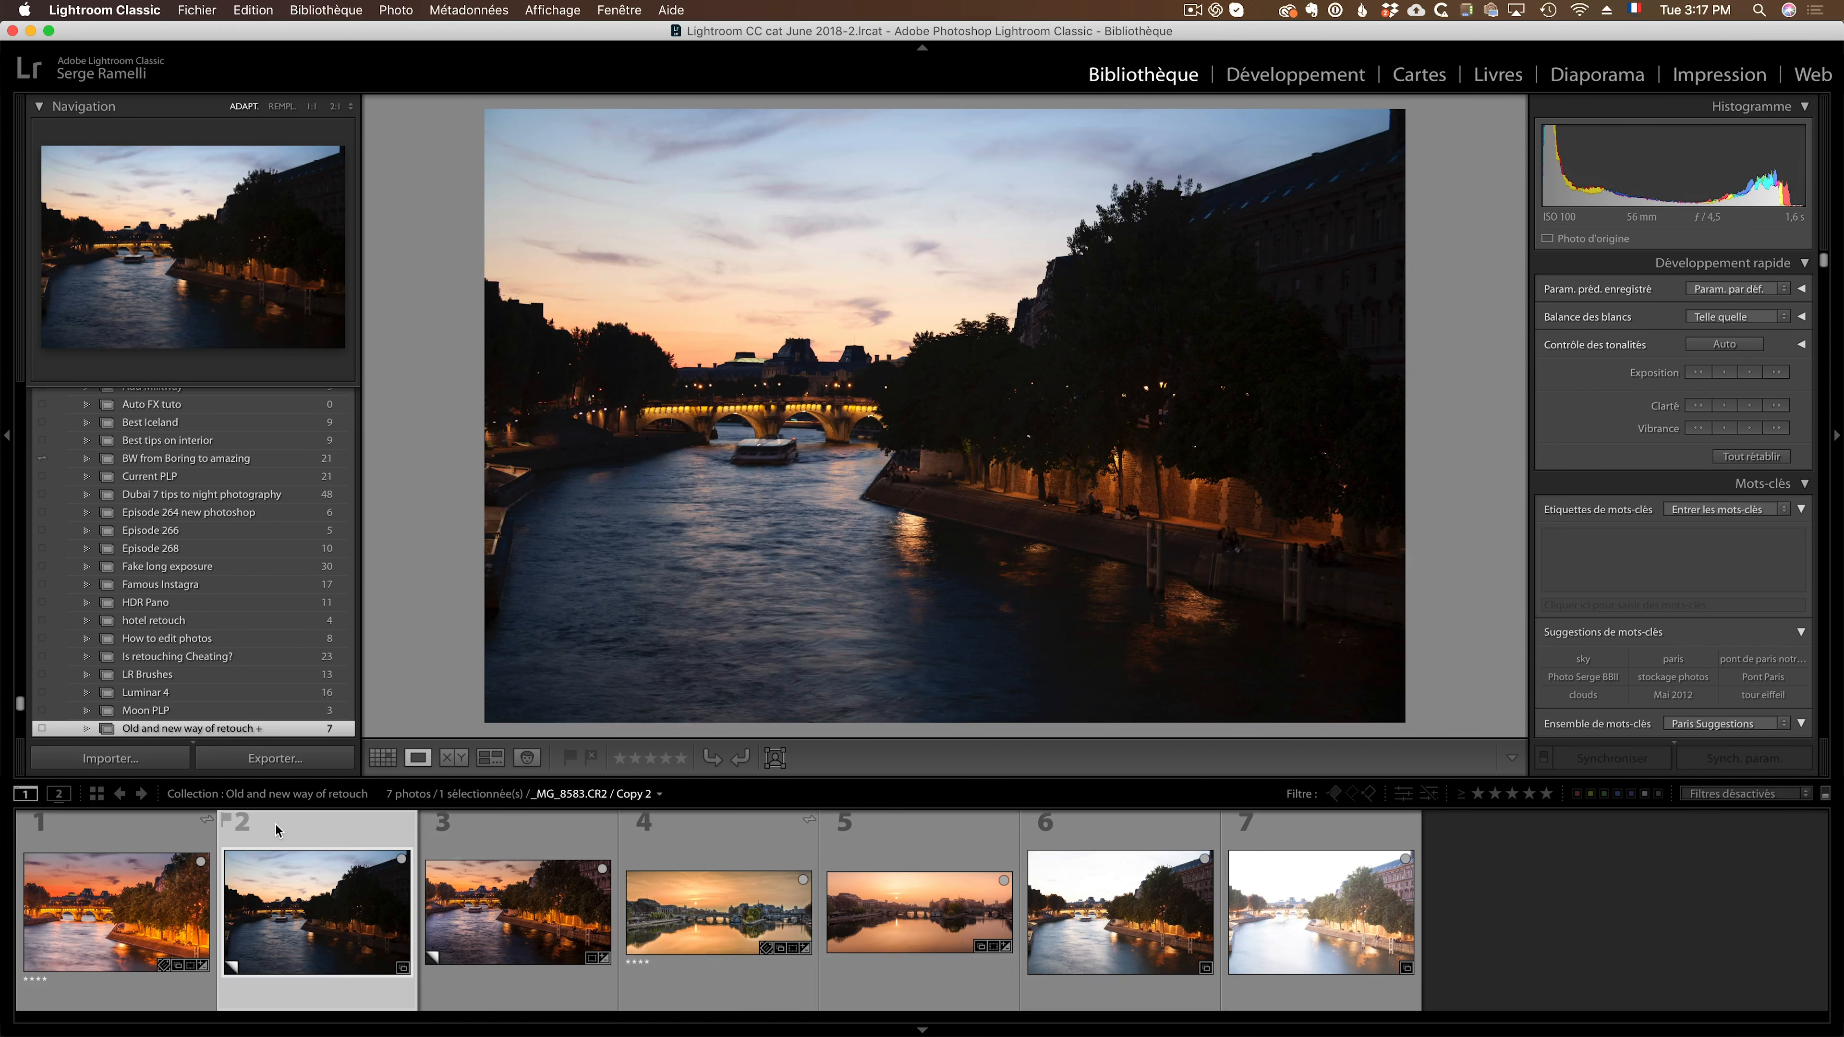
click(1349, 843)
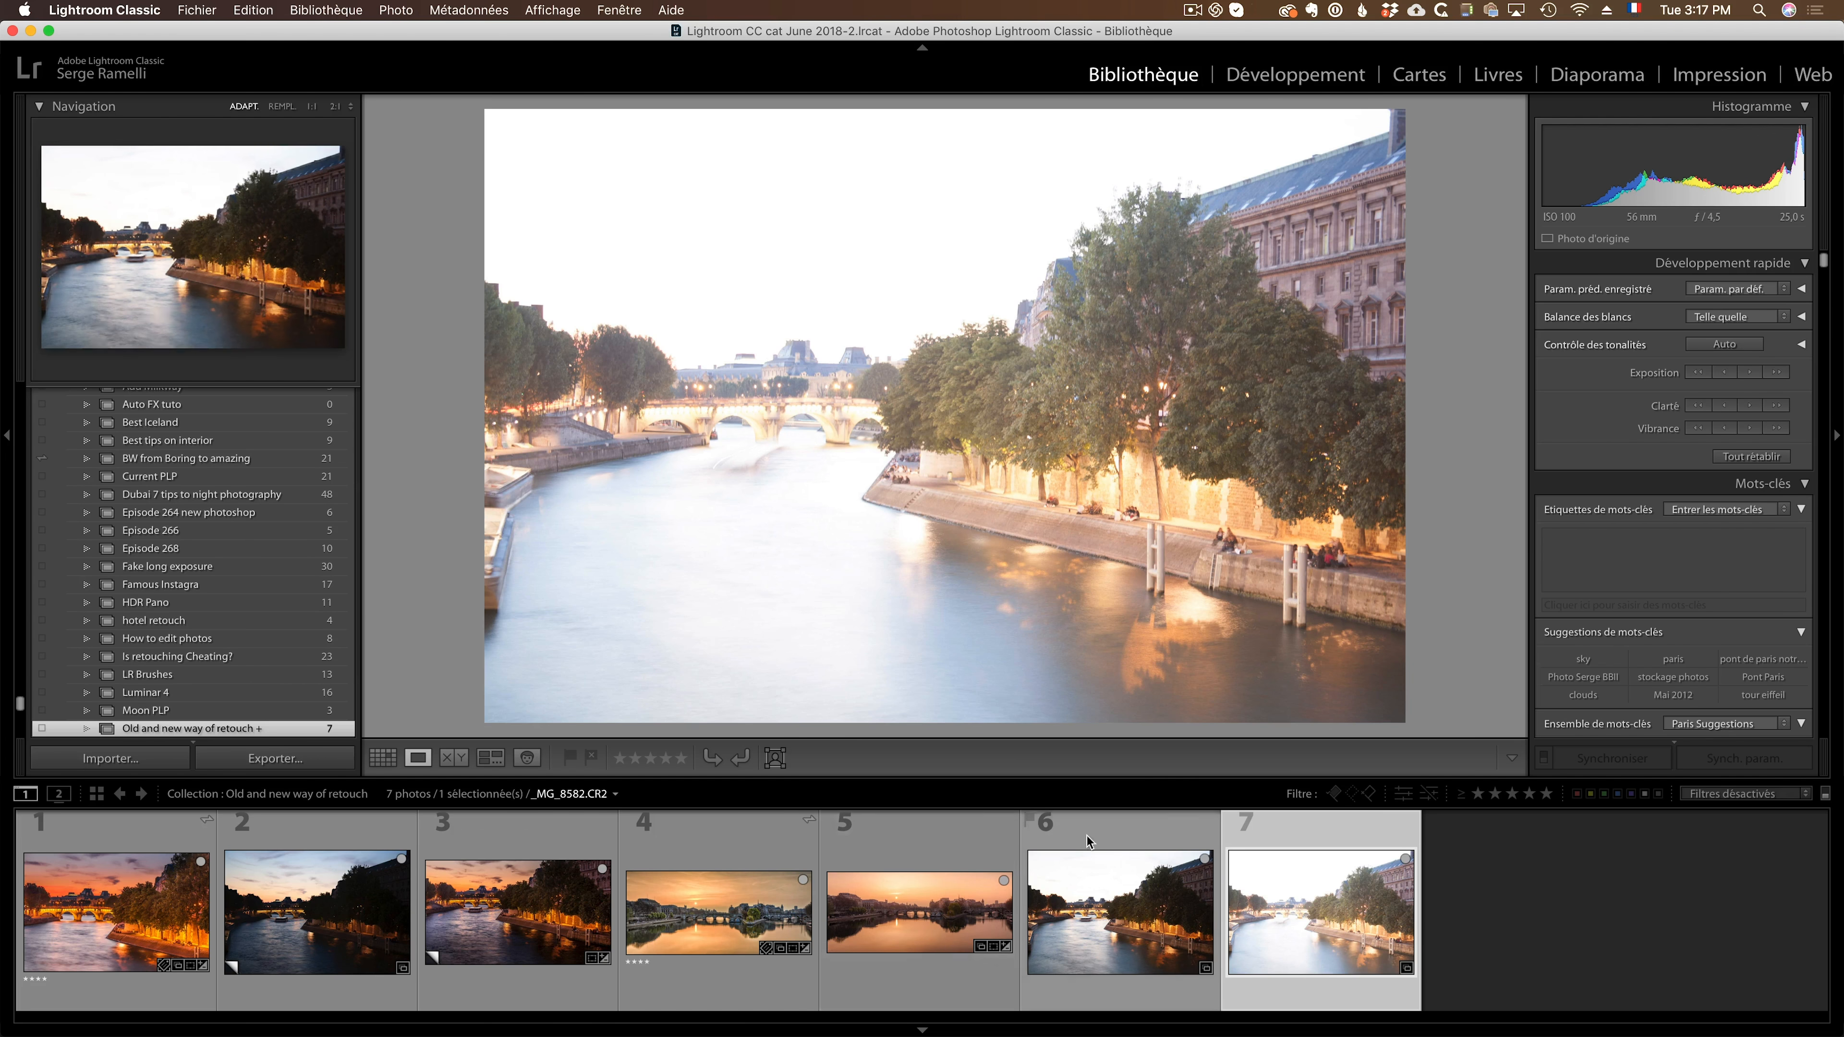
click(340, 831)
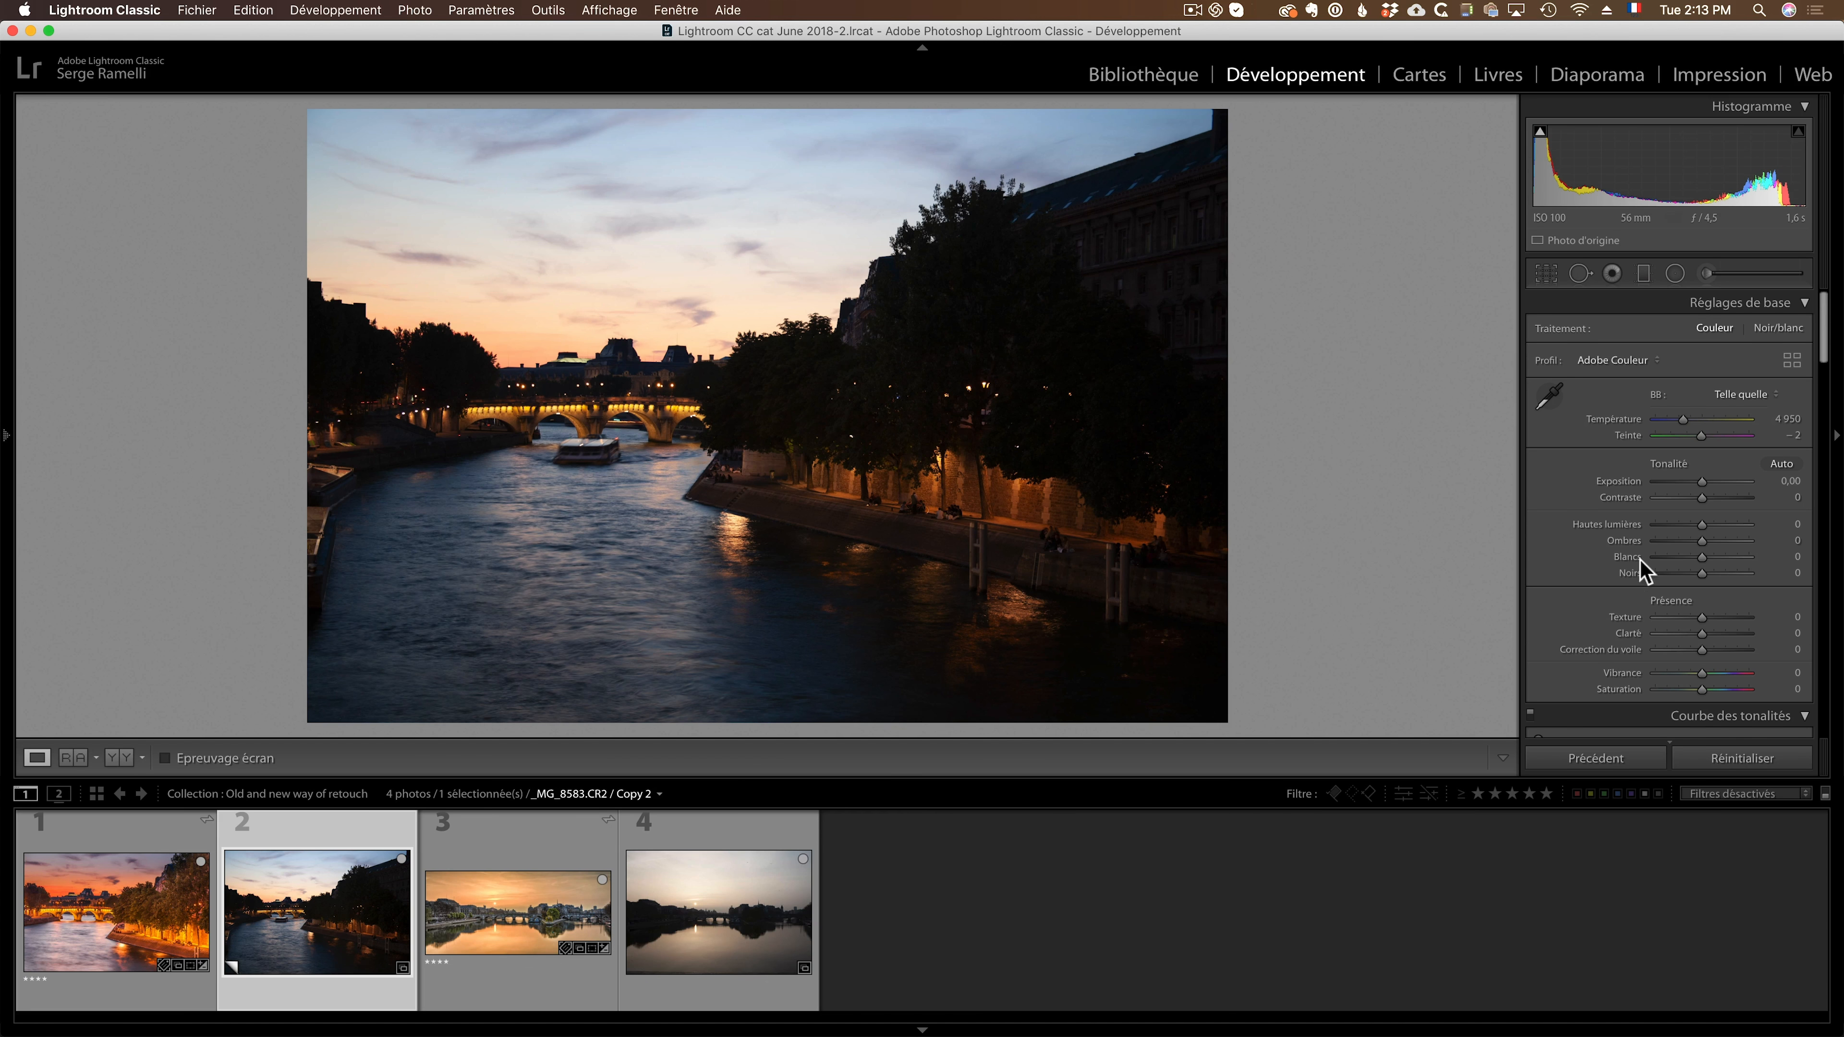
Balance the photo's tonal range with shadows at +100, highlights at −100, blacks at −29 and whites at +40.
drag(1703, 543, 1783, 541)
click(1780, 541)
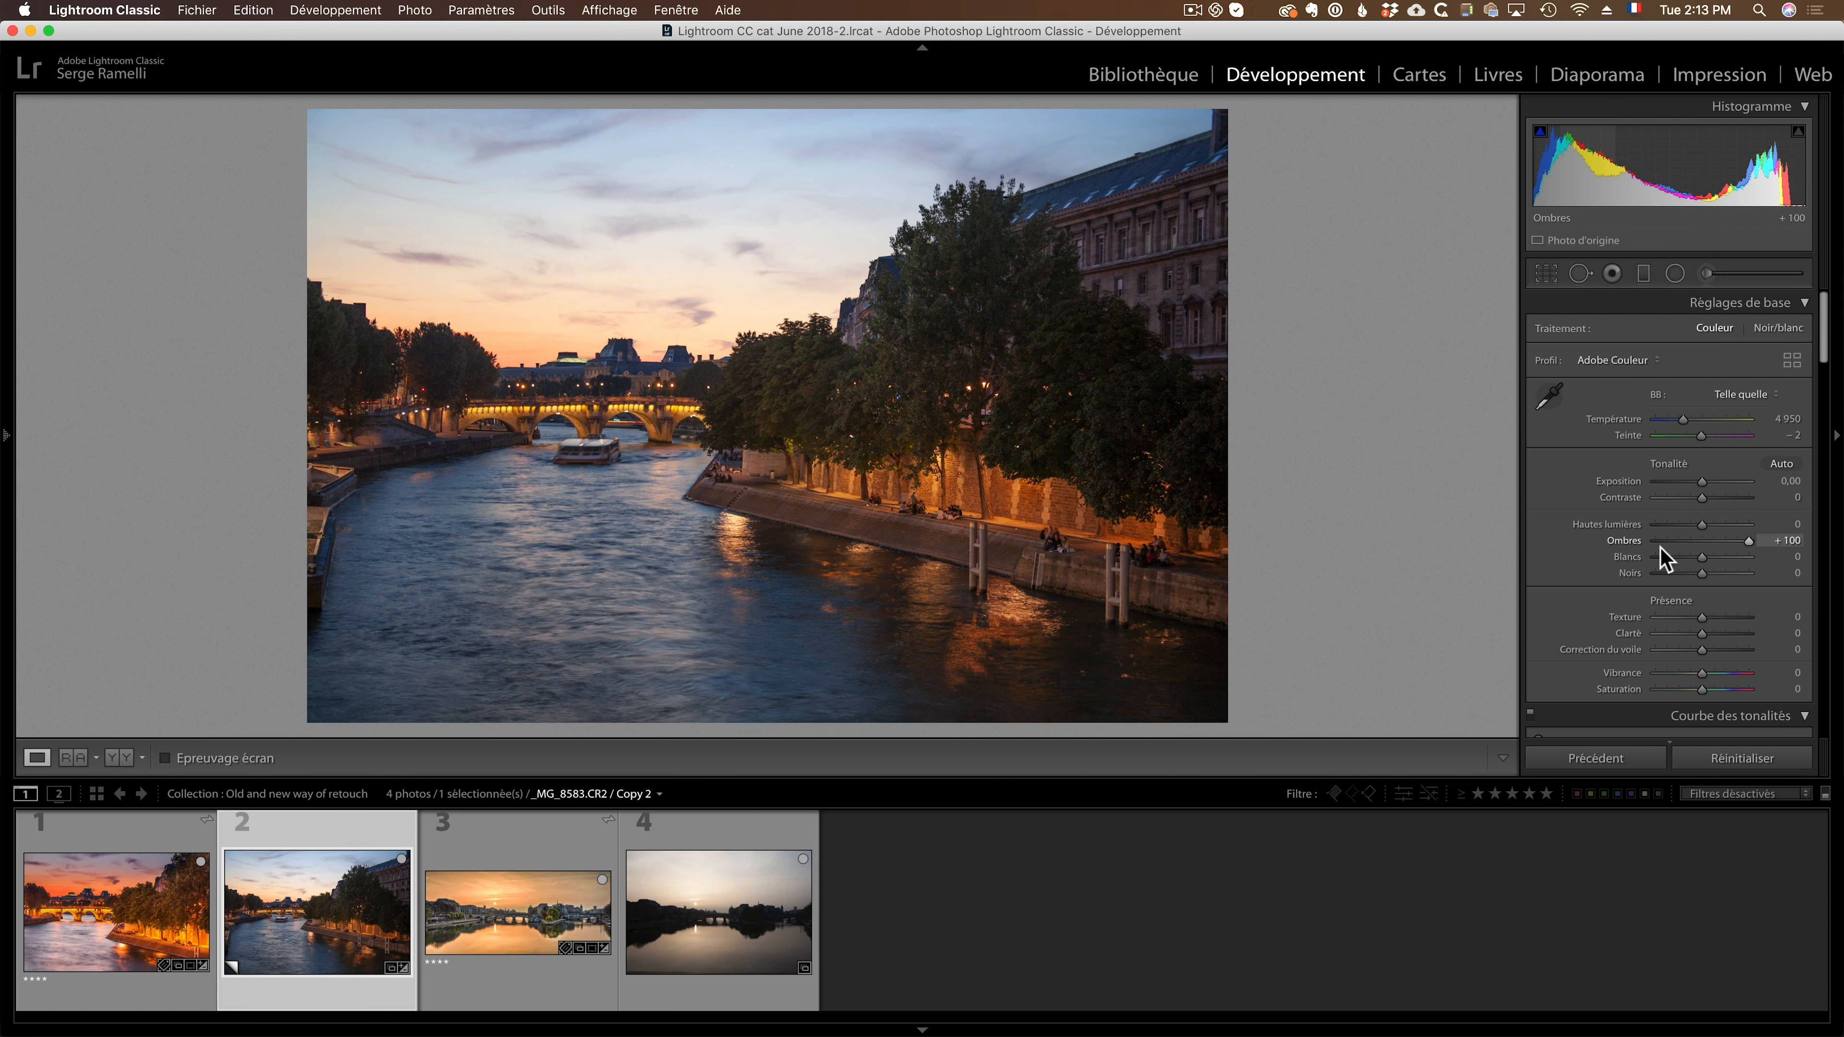
drag(1699, 523, 1639, 528)
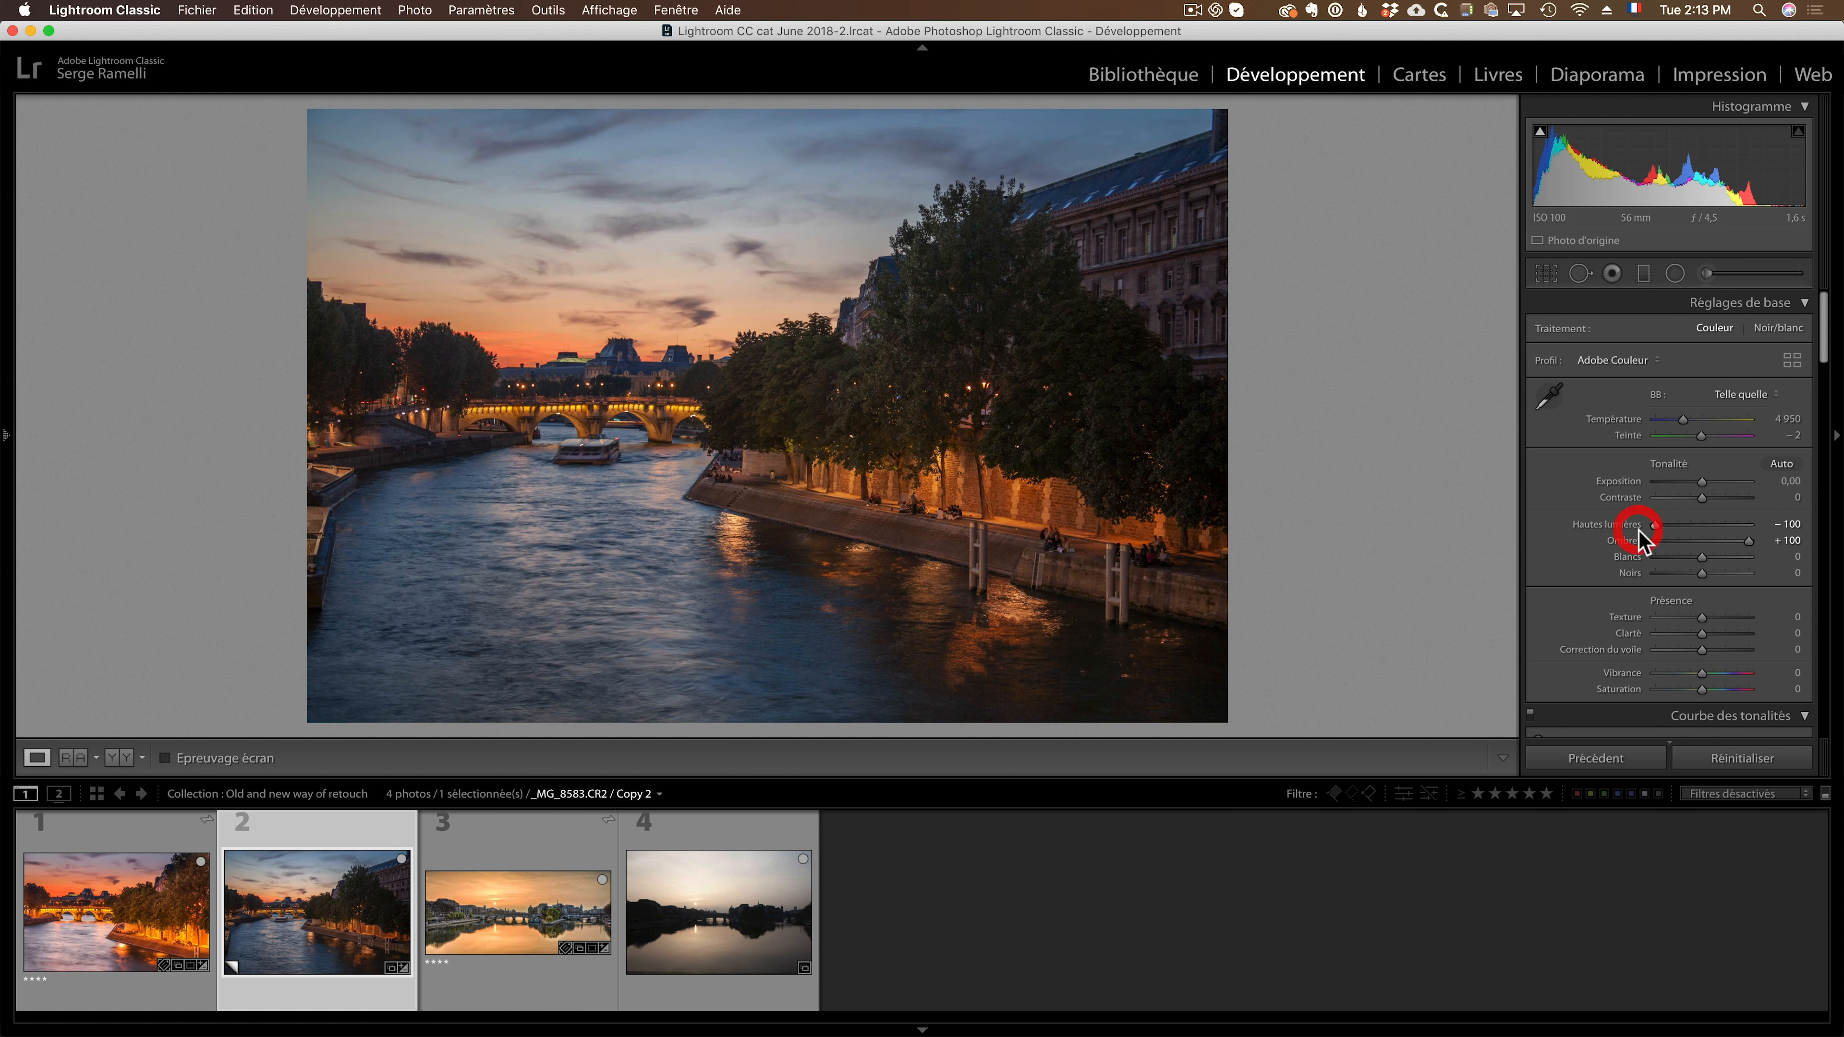
alt+click(1704, 575)
drag(1703, 575, 1689, 574)
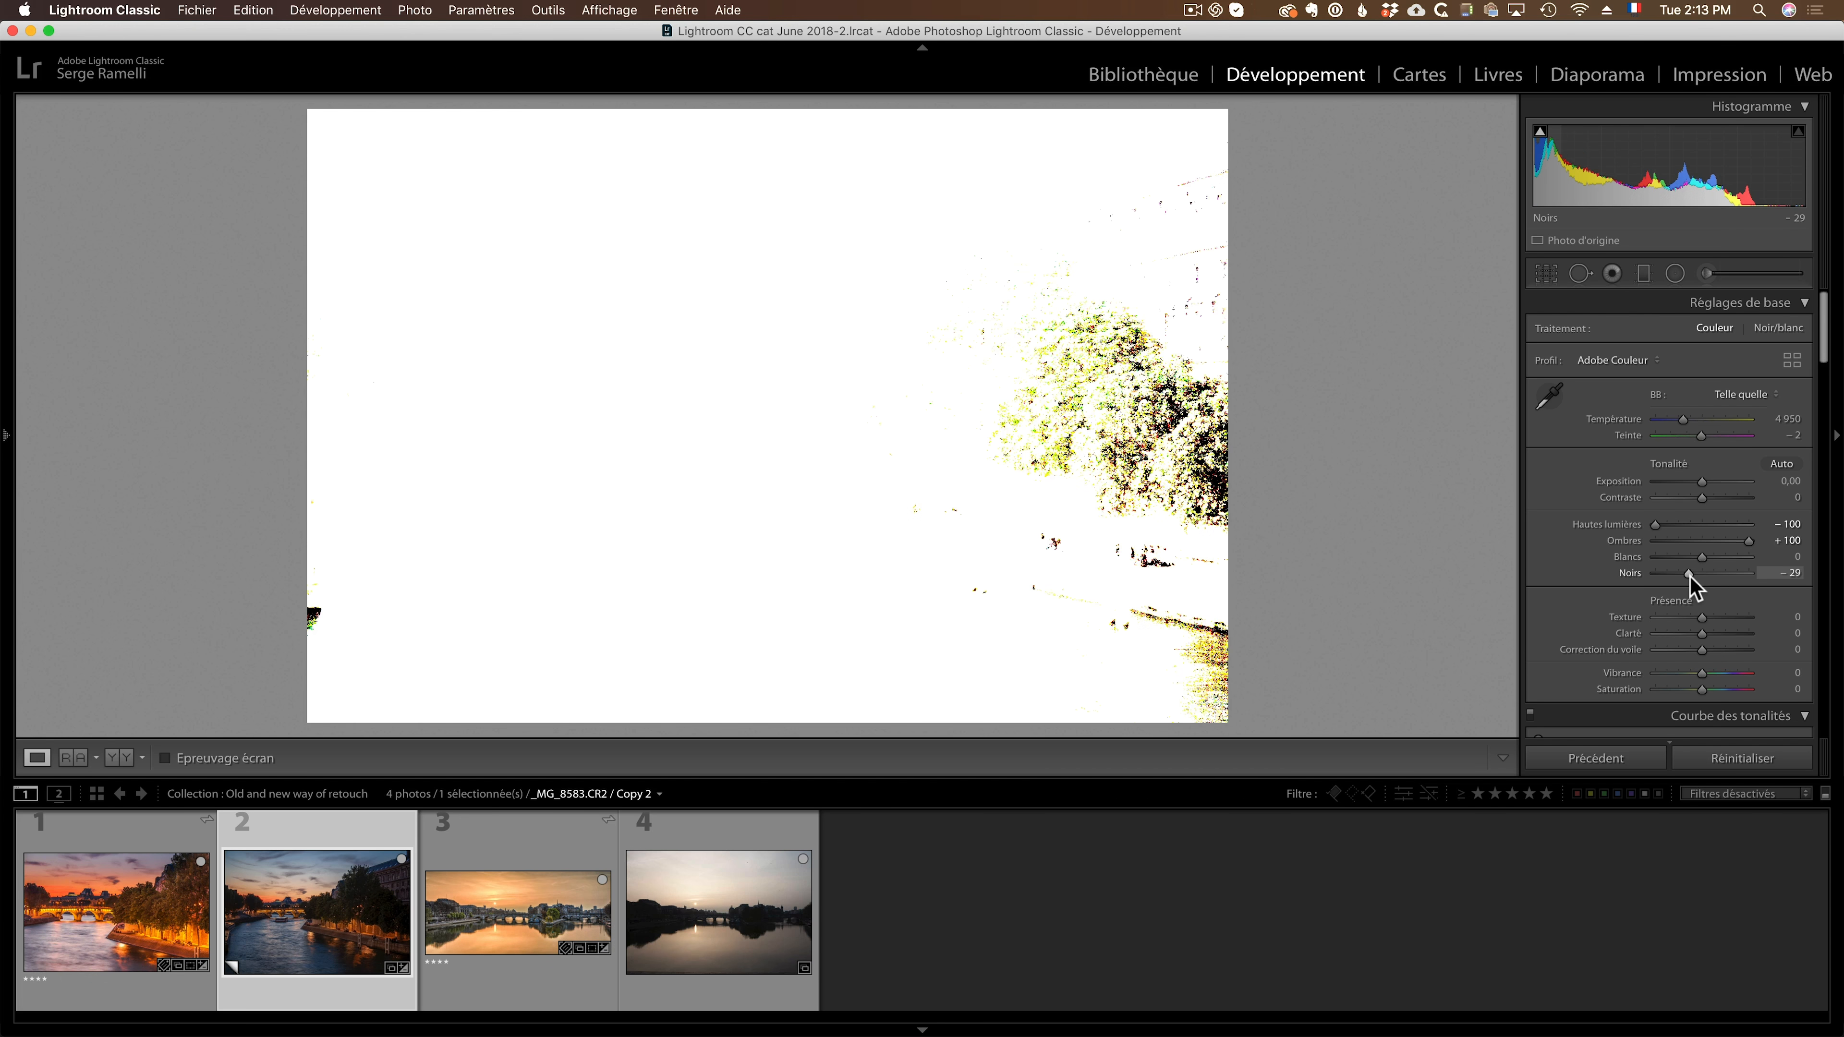
mouse_move(1690, 575)
mouse_down()
mouse_move(1741, 561)
mouse_move(1721, 558)
mouse_up()
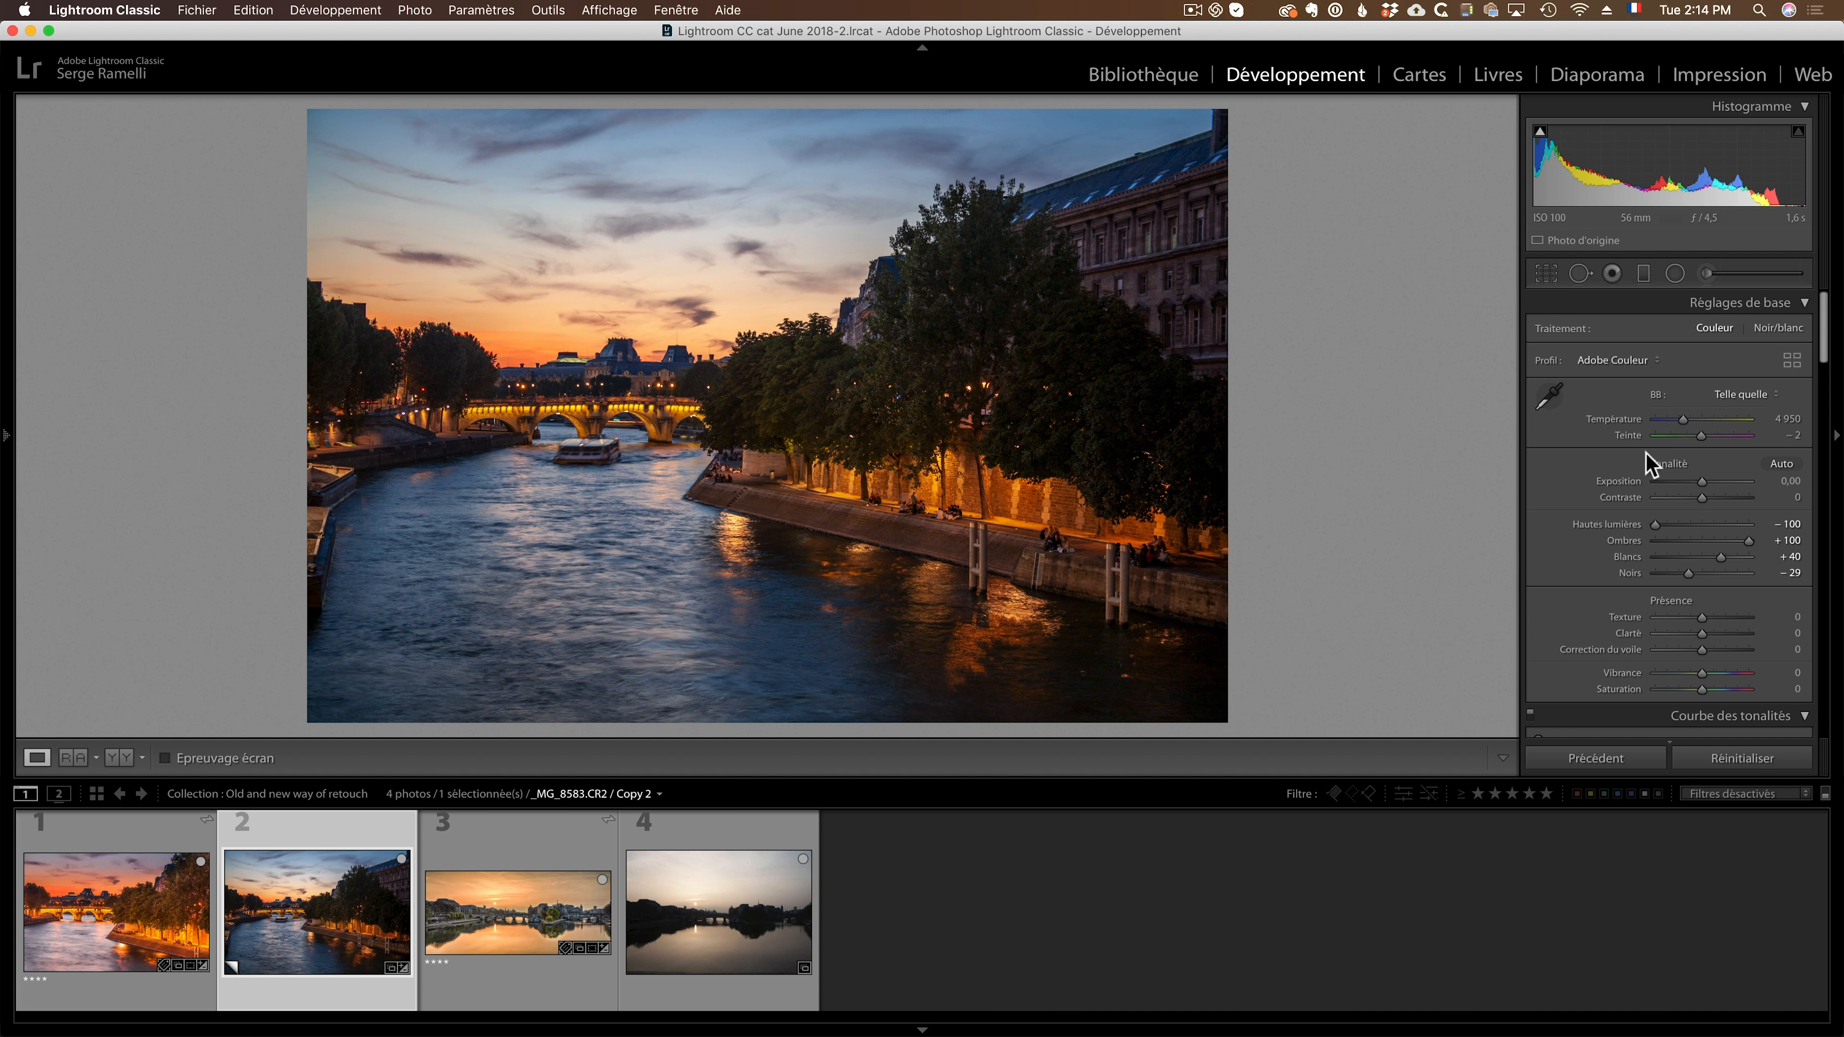
Fine-tune the photo's colour and tone: temperature 5229, tint +3, contrast +43, vibrance −4, saturation −3 and exposure +0.40.
drag(1683, 422, 1702, 437)
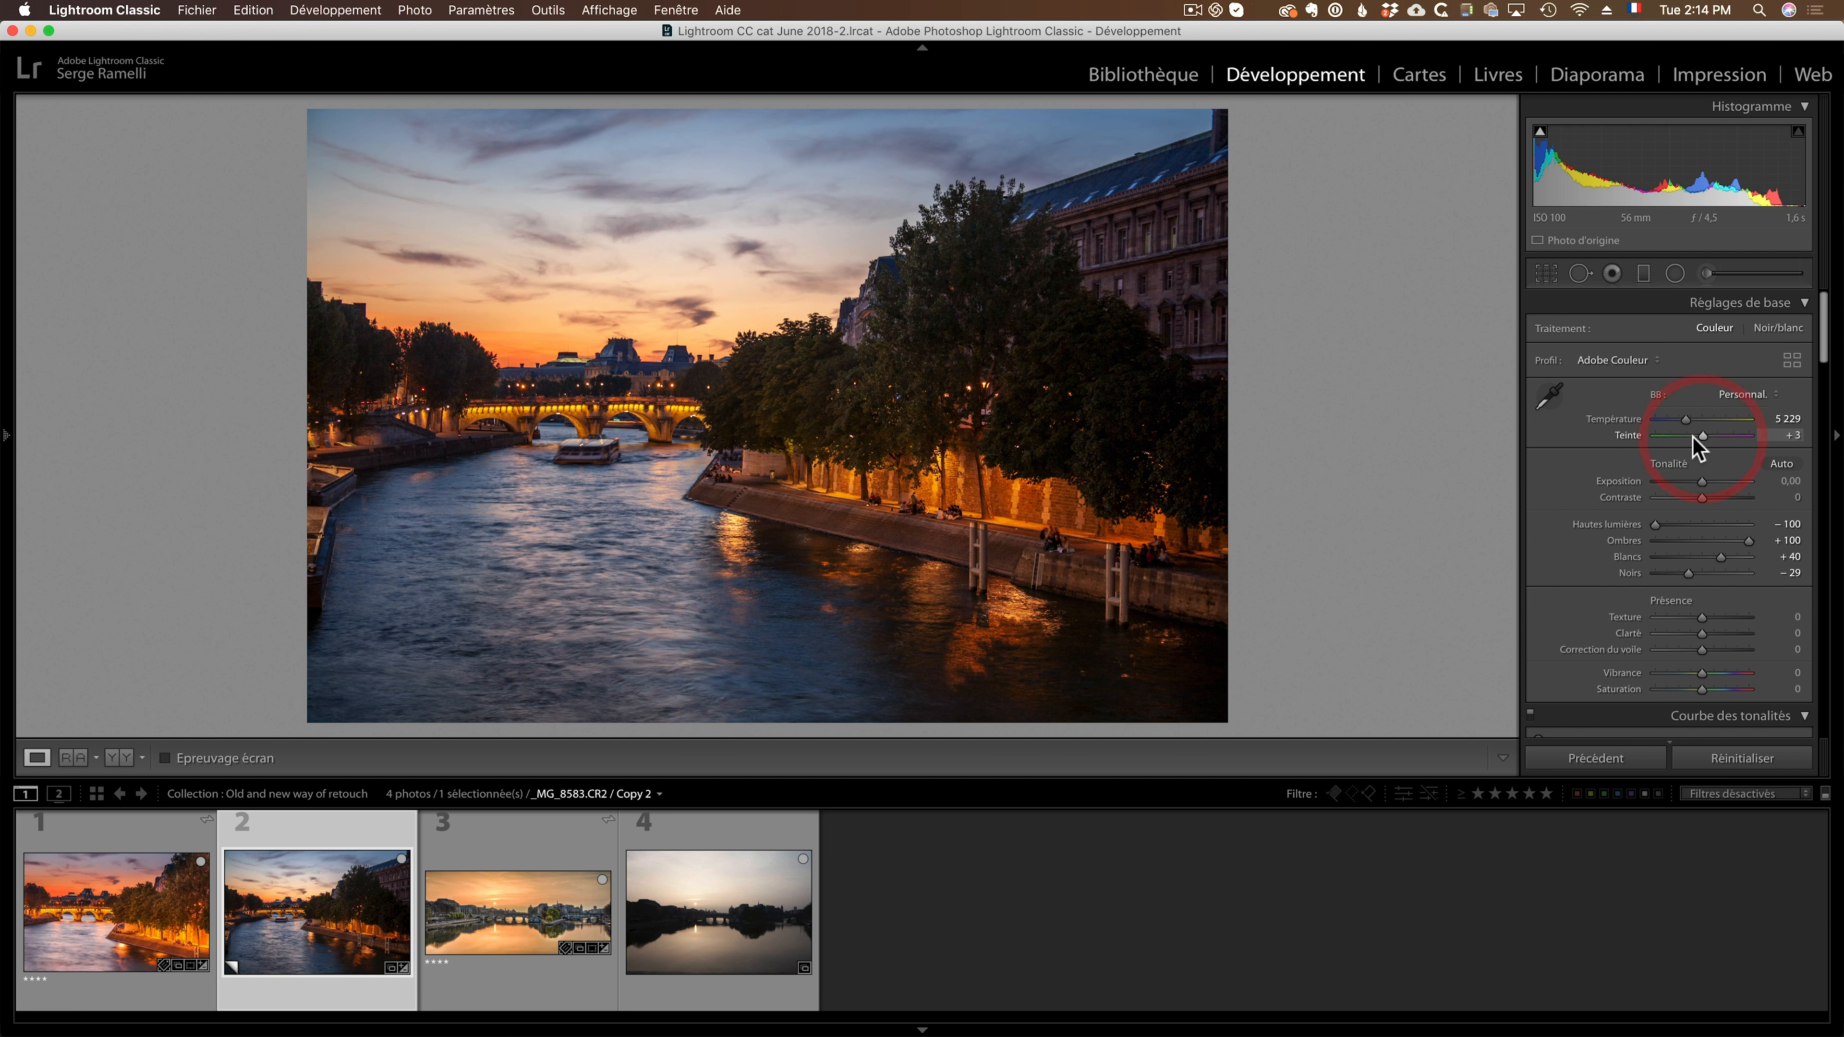
drag(1702, 498, 1721, 501)
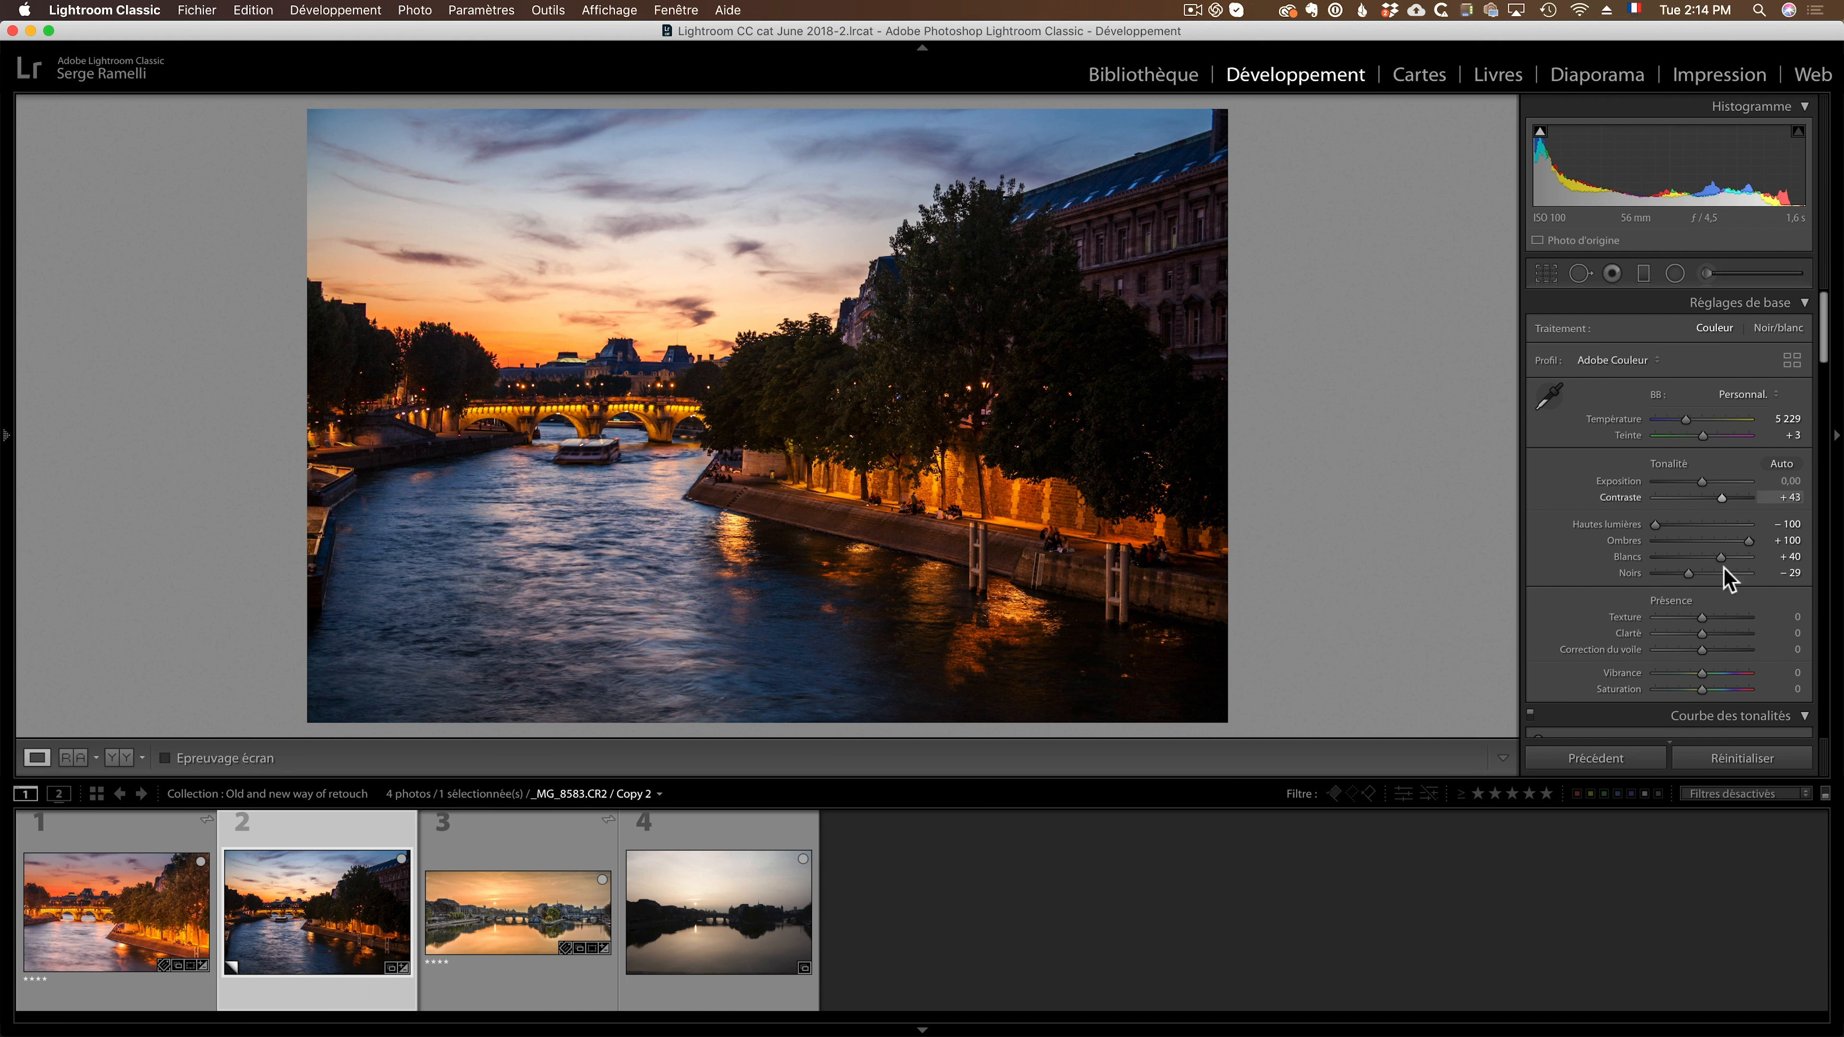
click(1701, 690)
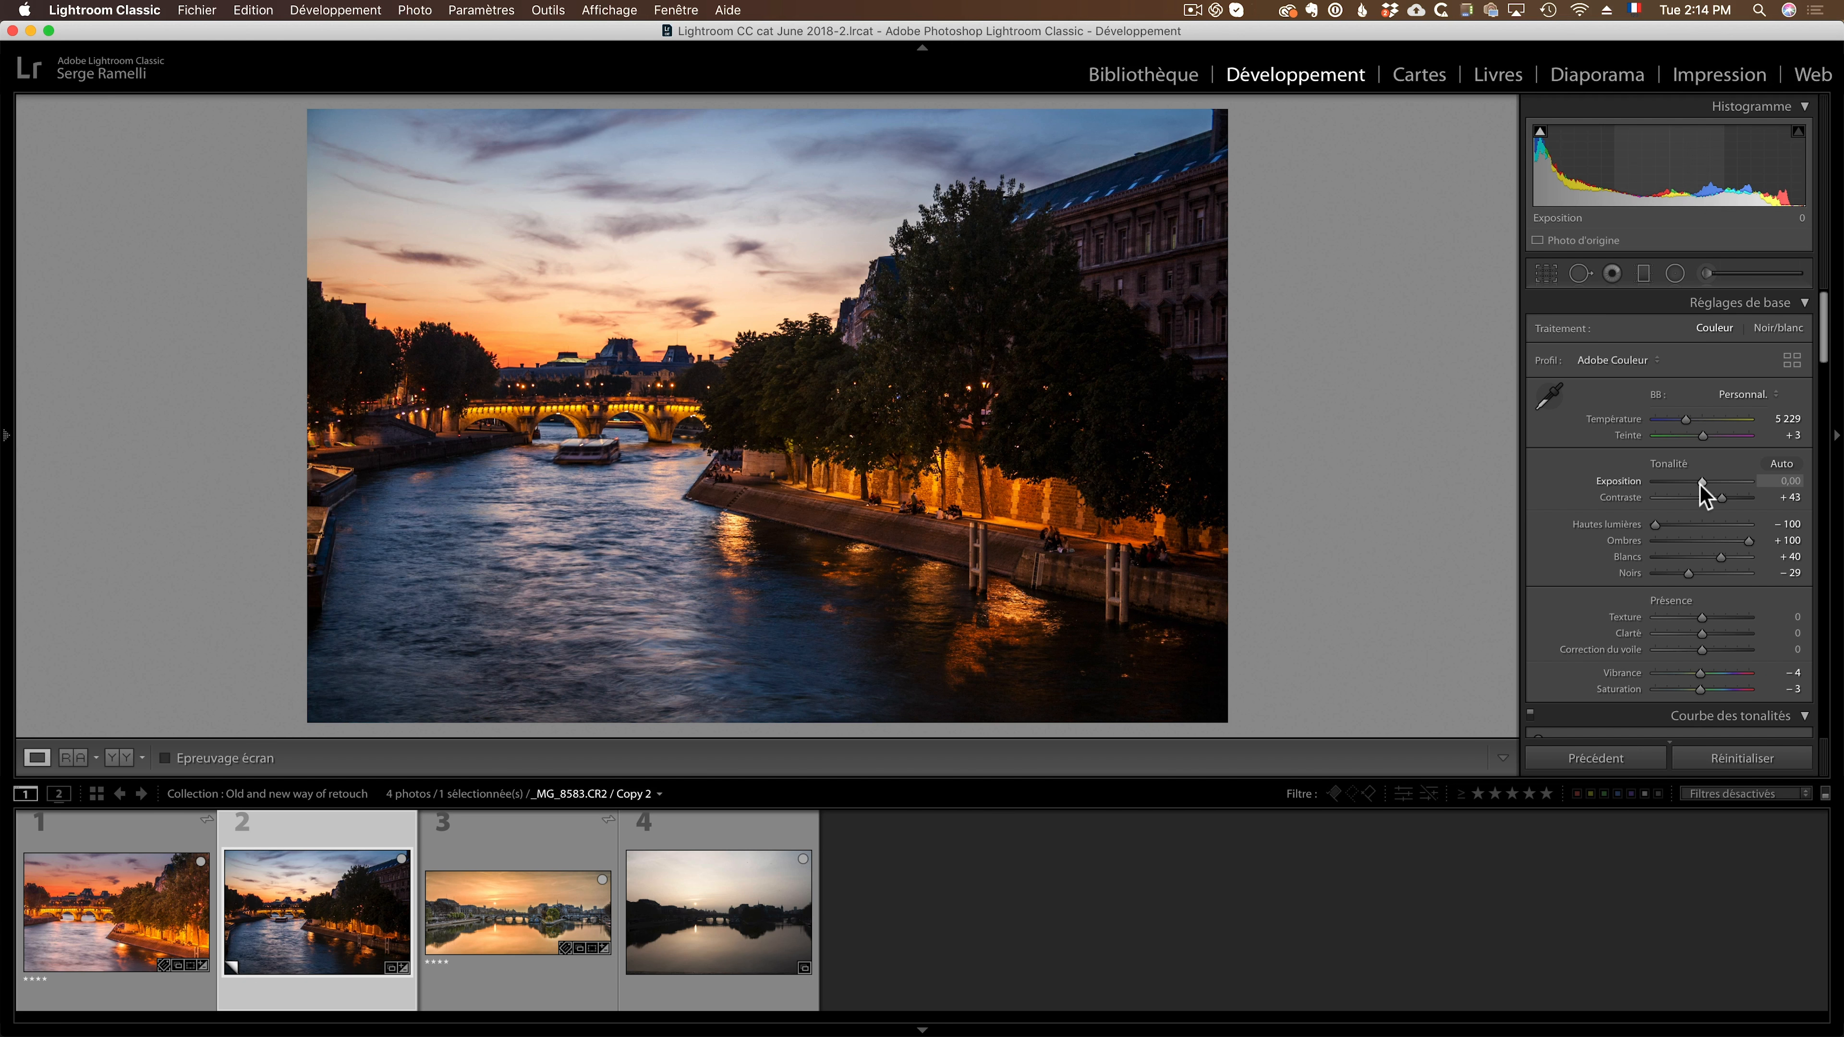
drag(1701, 483, 1705, 485)
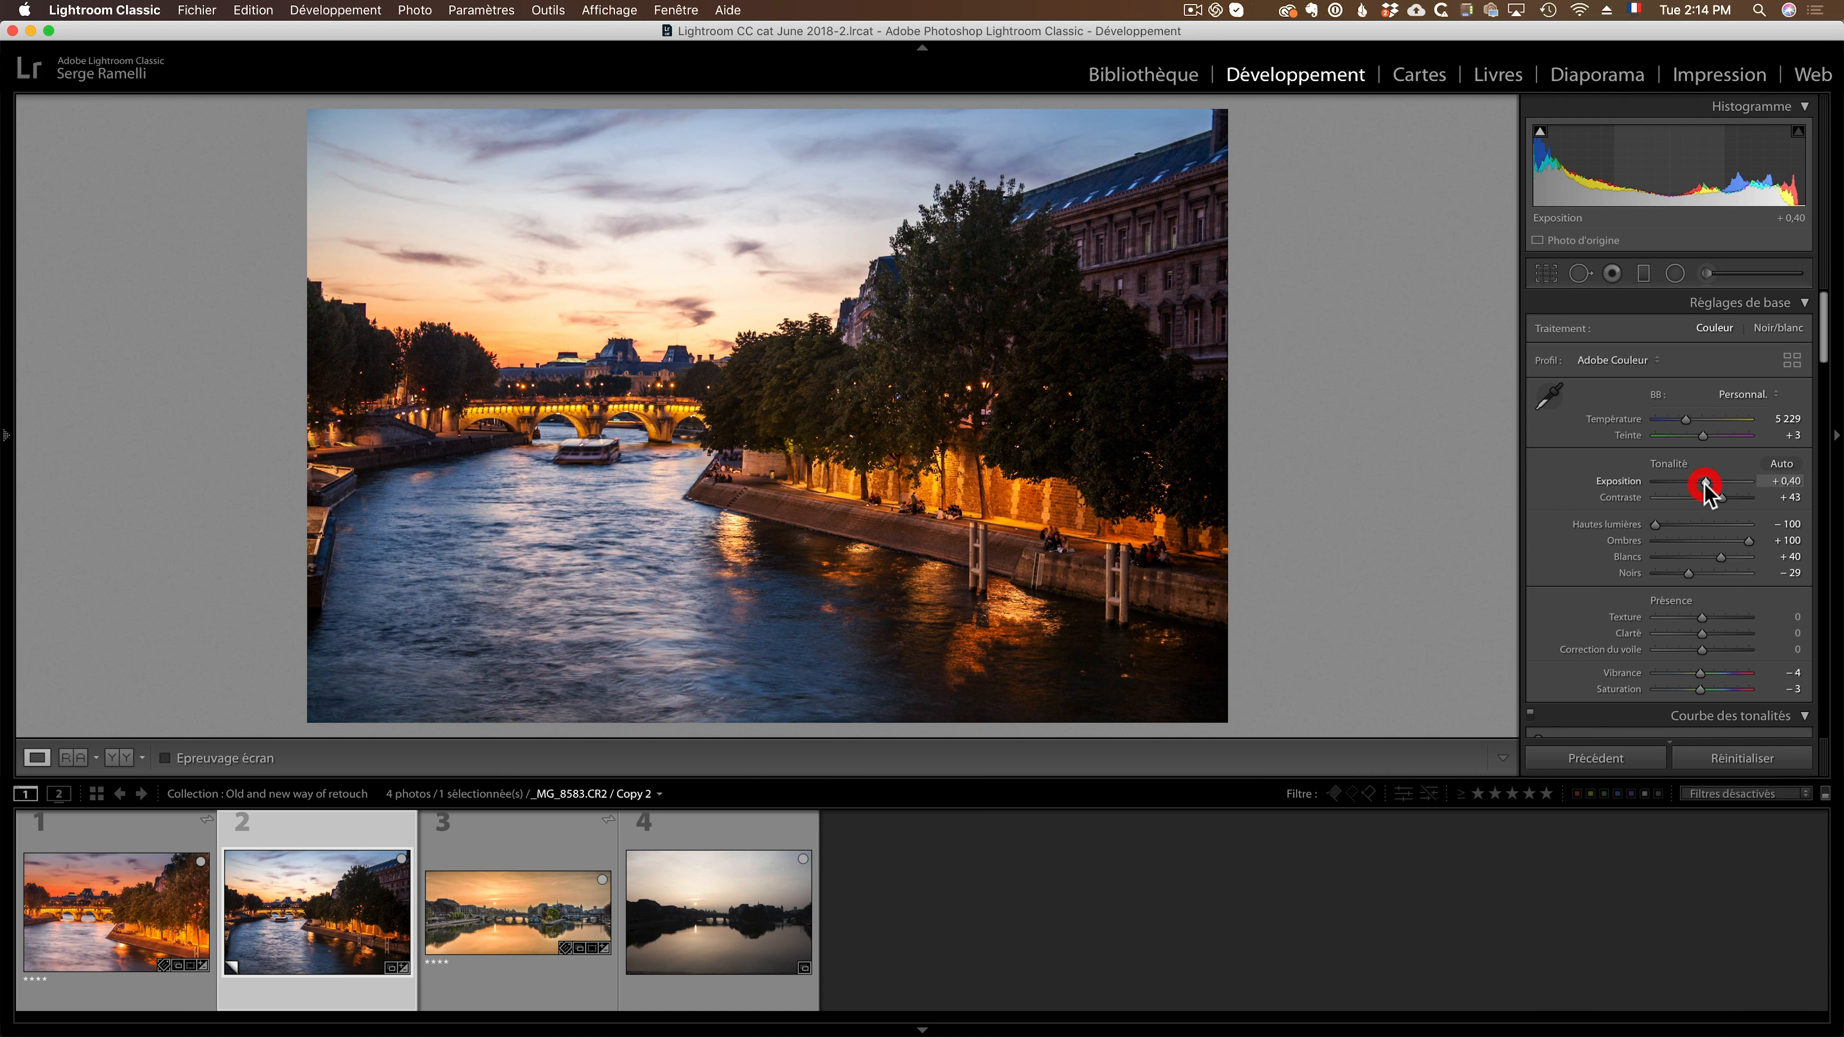
Crop the photo to a 16 x 9 ratio, tightening the frame slightly and cutting more from the sky than from the river.
click(1547, 273)
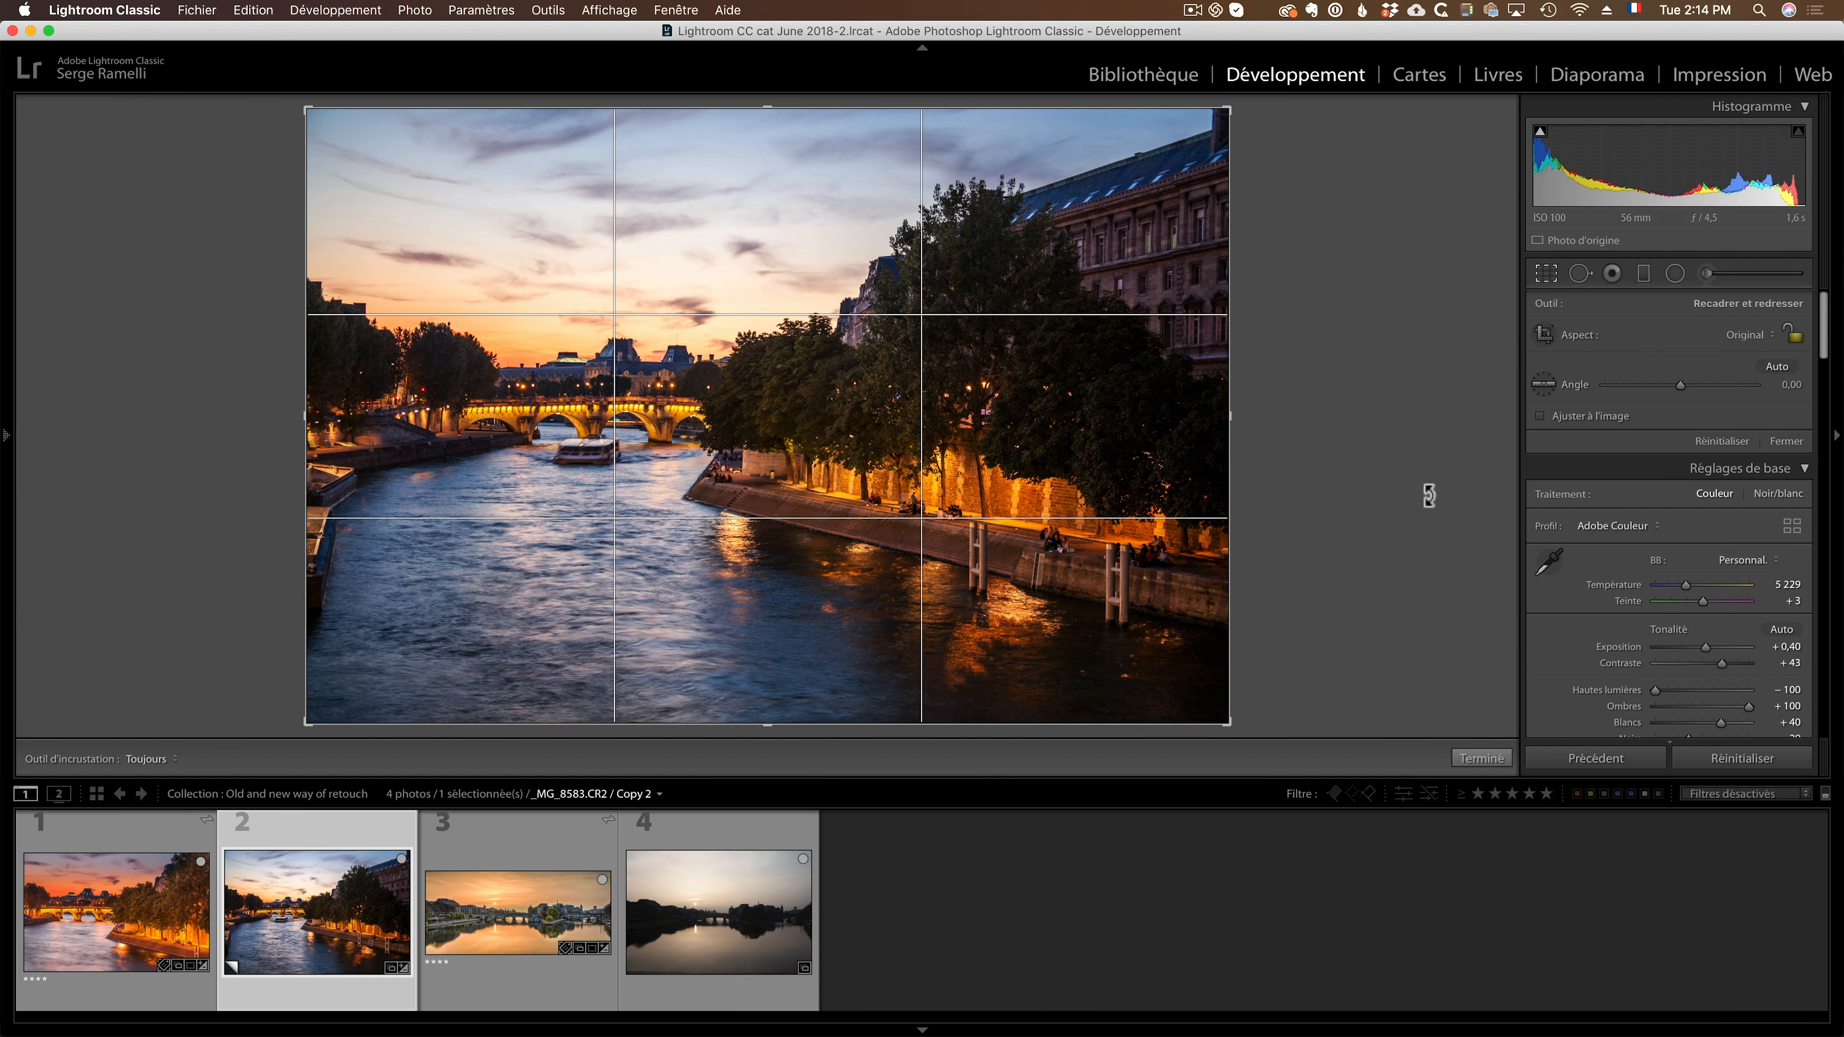
click(1747, 334)
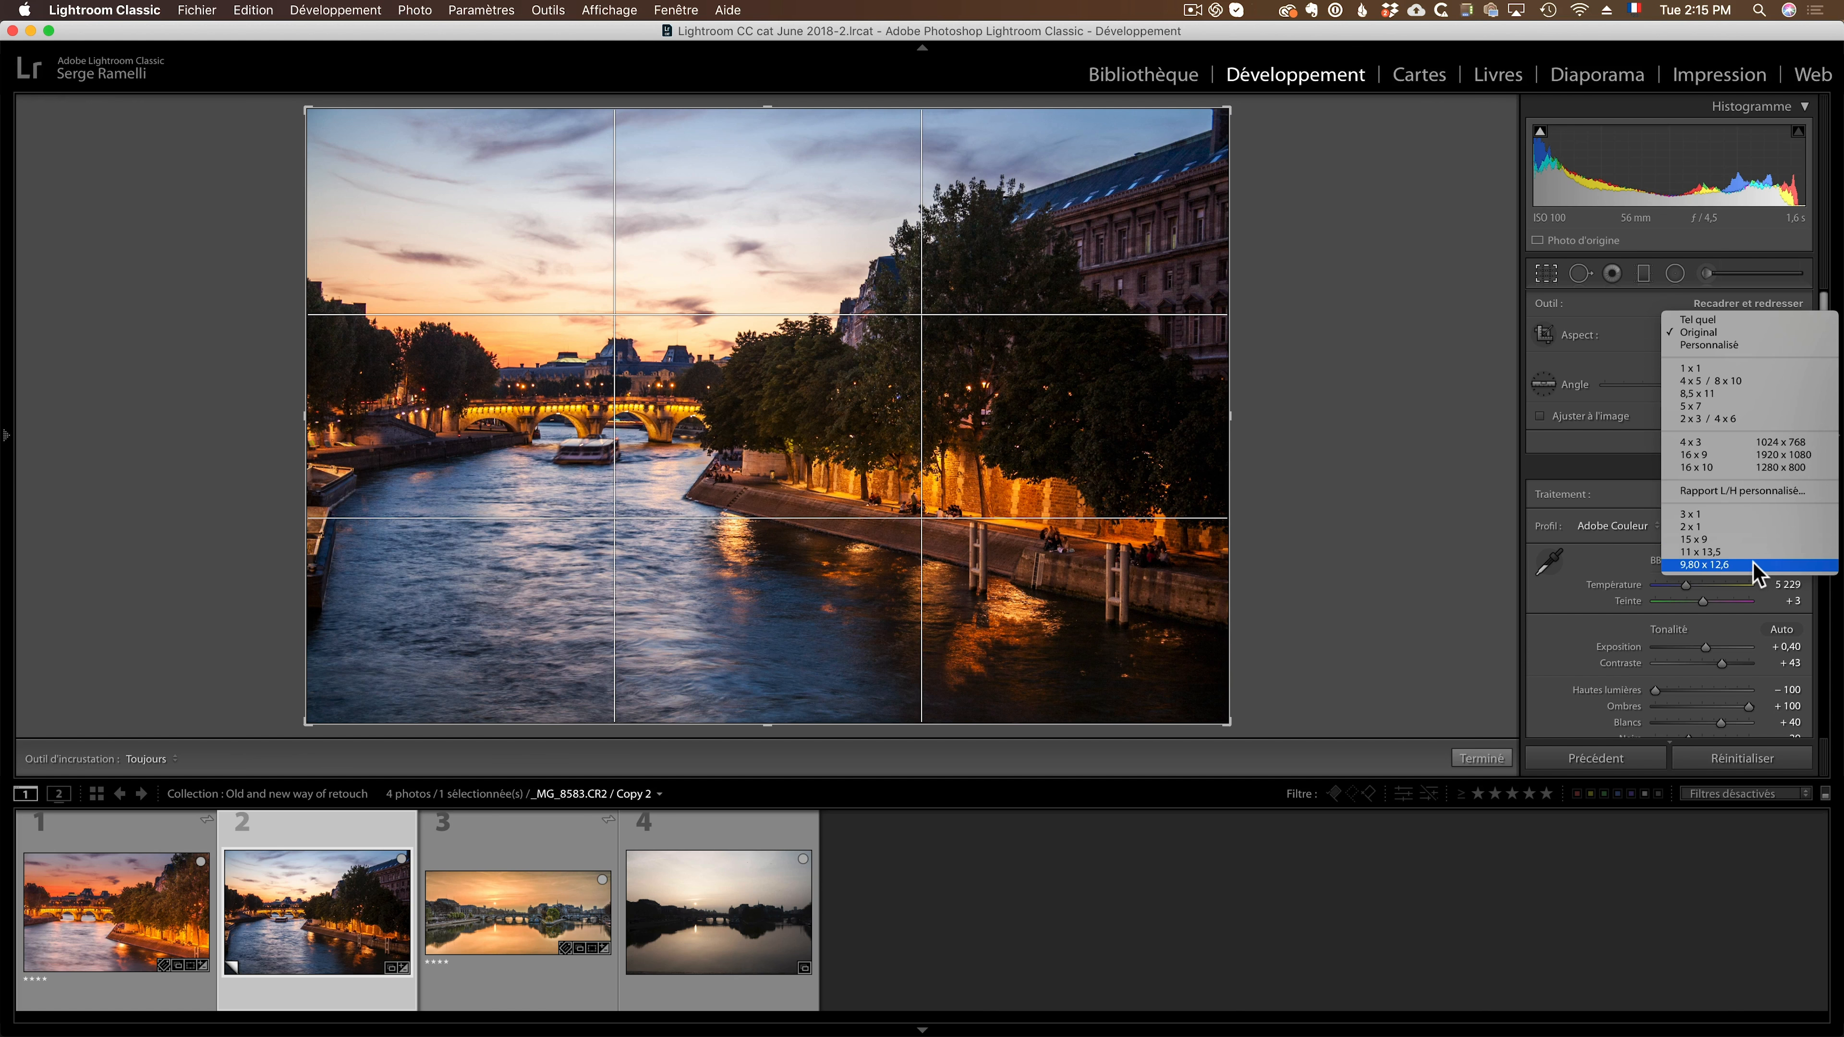
click(1767, 454)
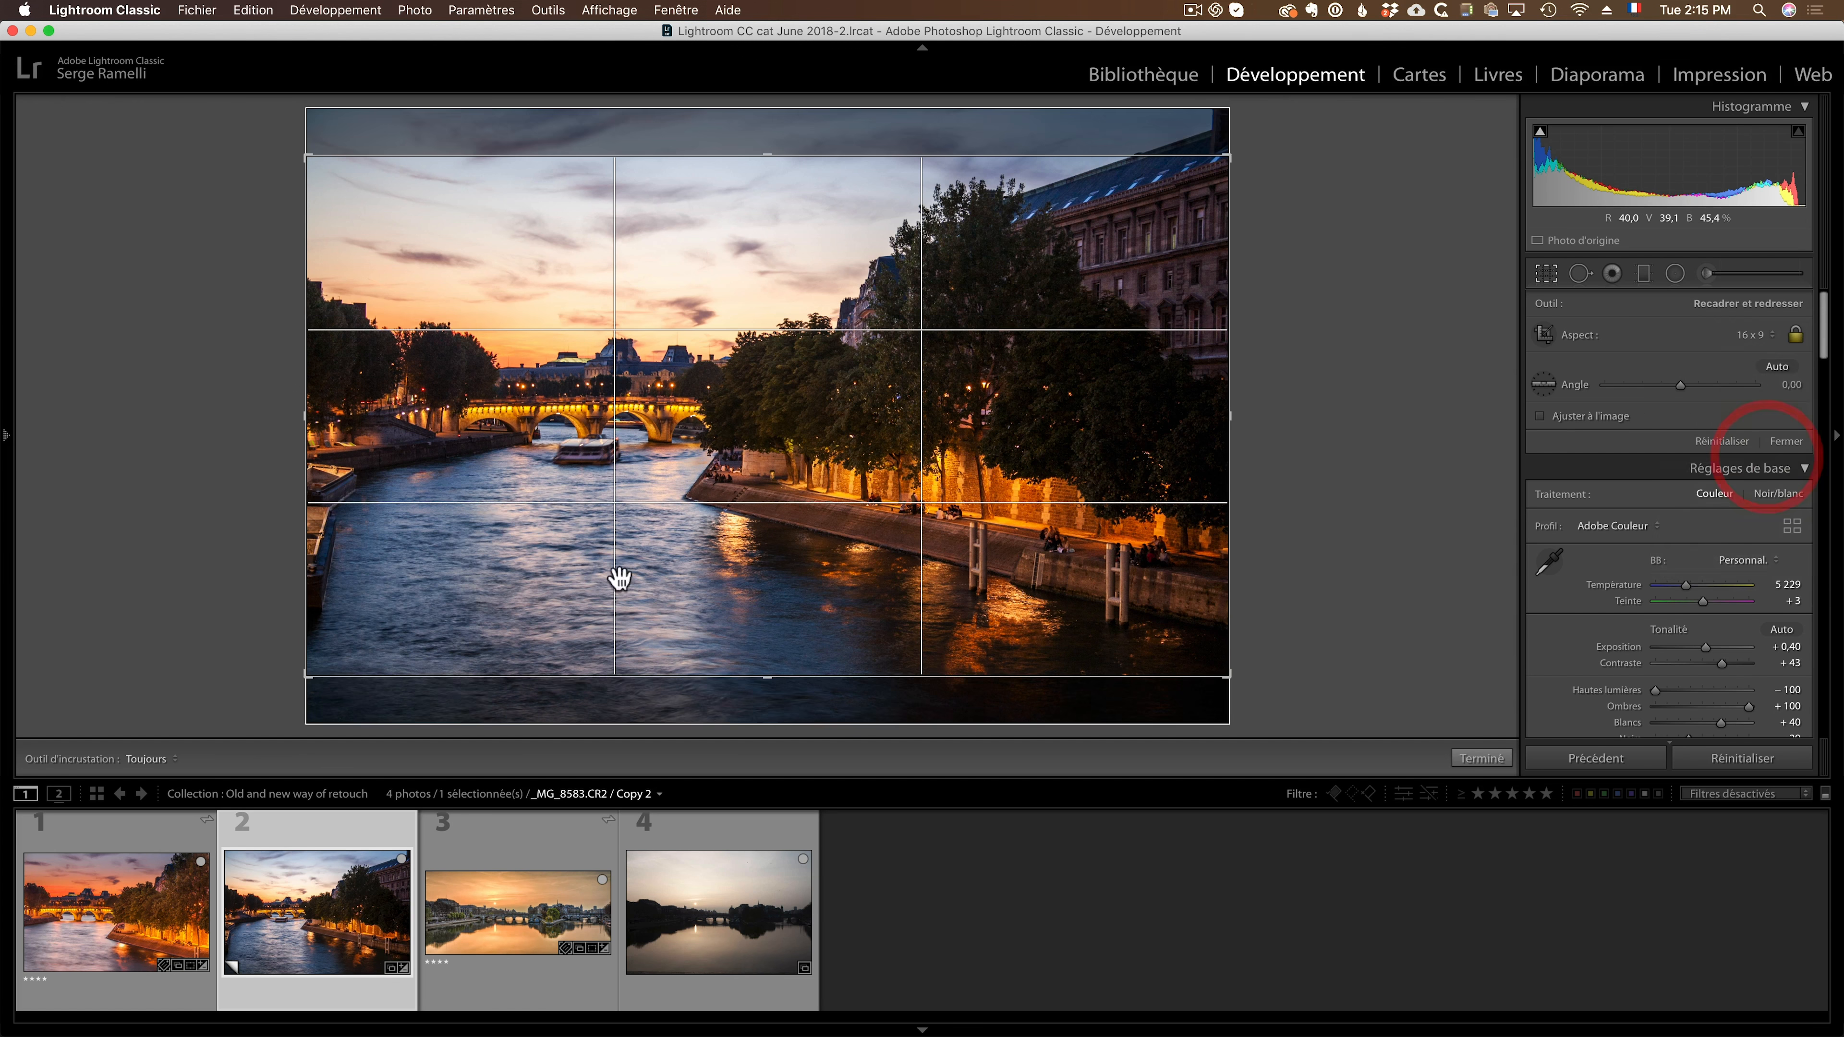
drag(307, 675, 329, 660)
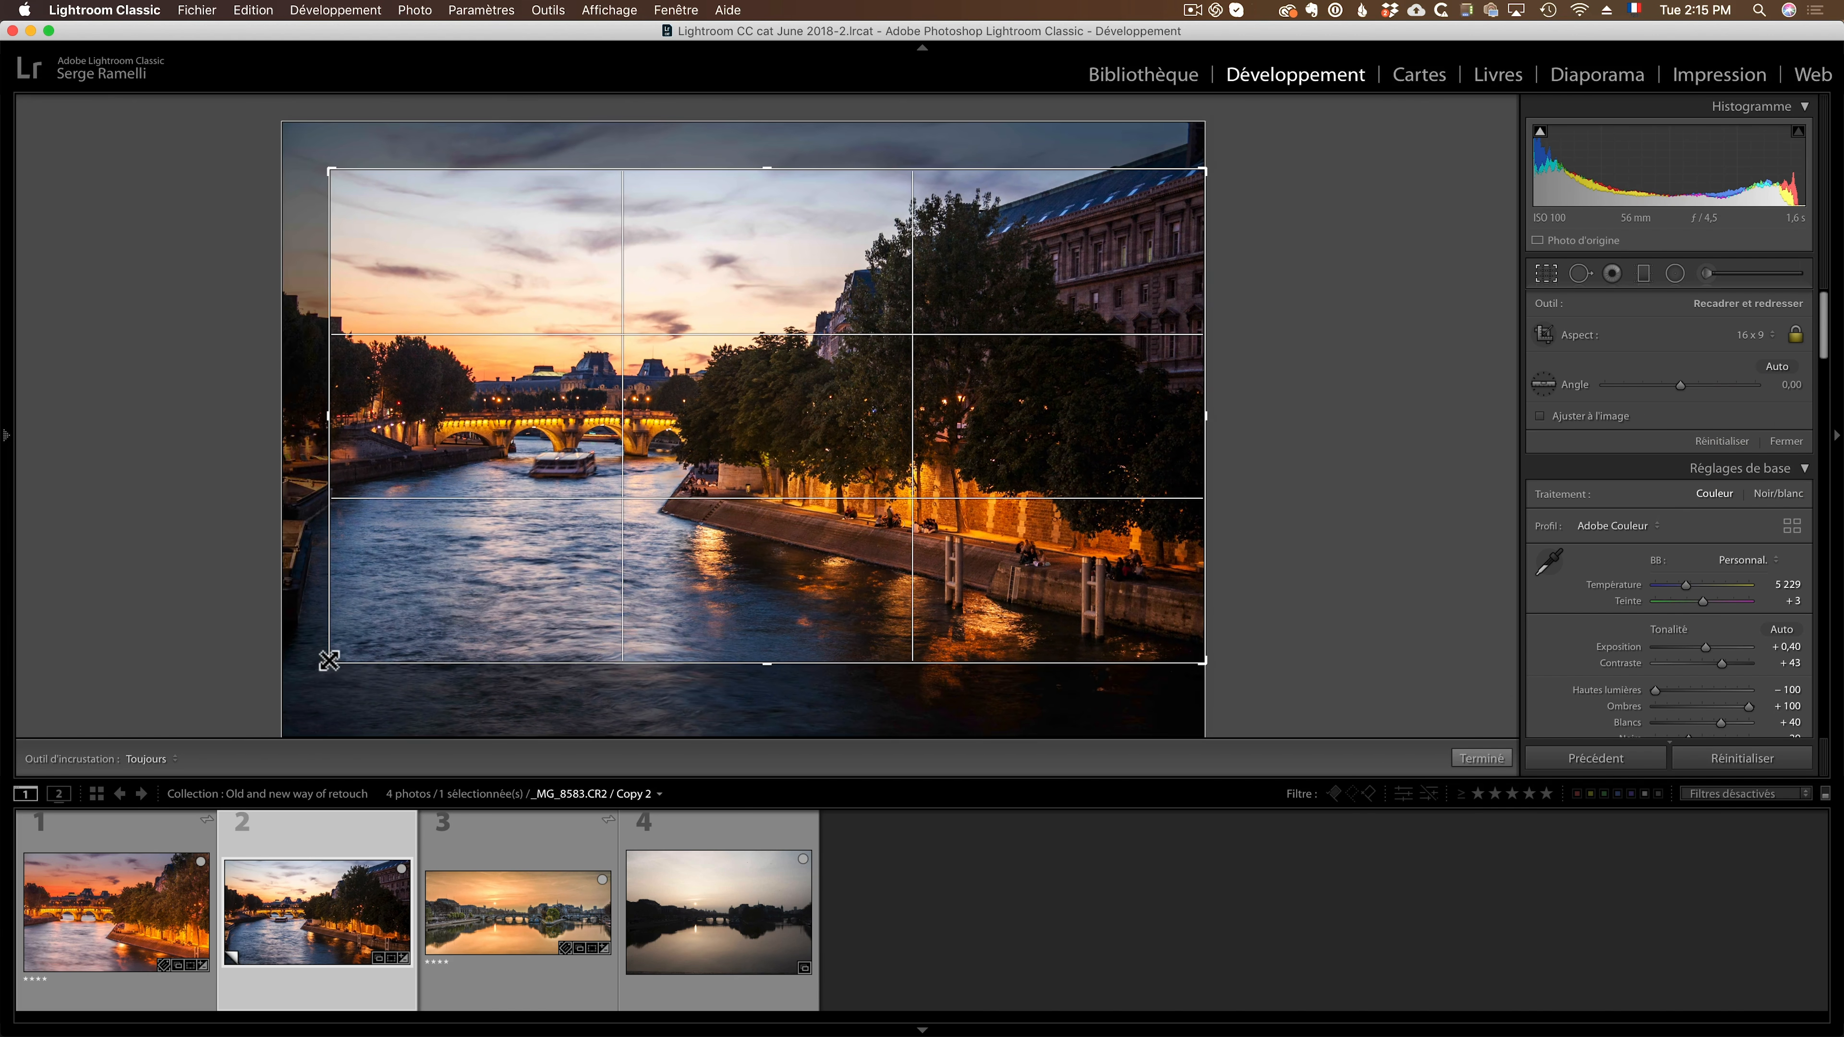
drag(771, 487, 775, 424)
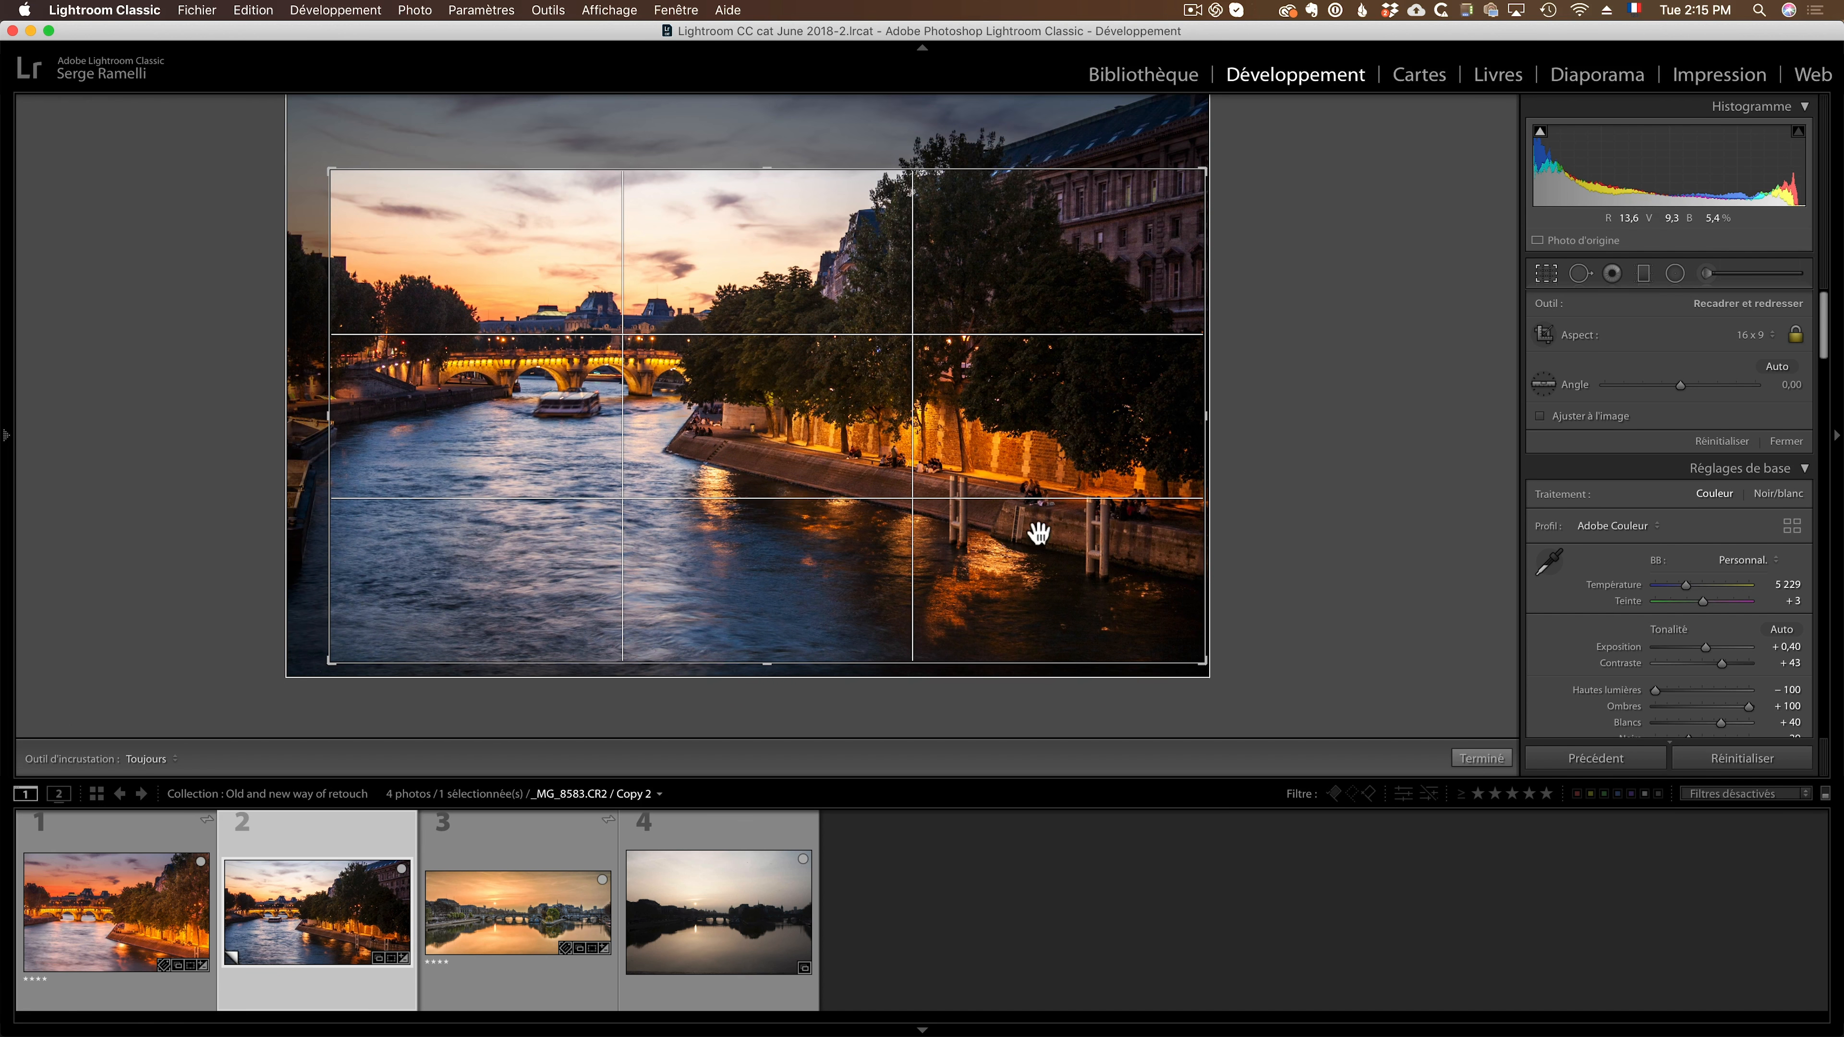
drag(623, 381, 633, 397)
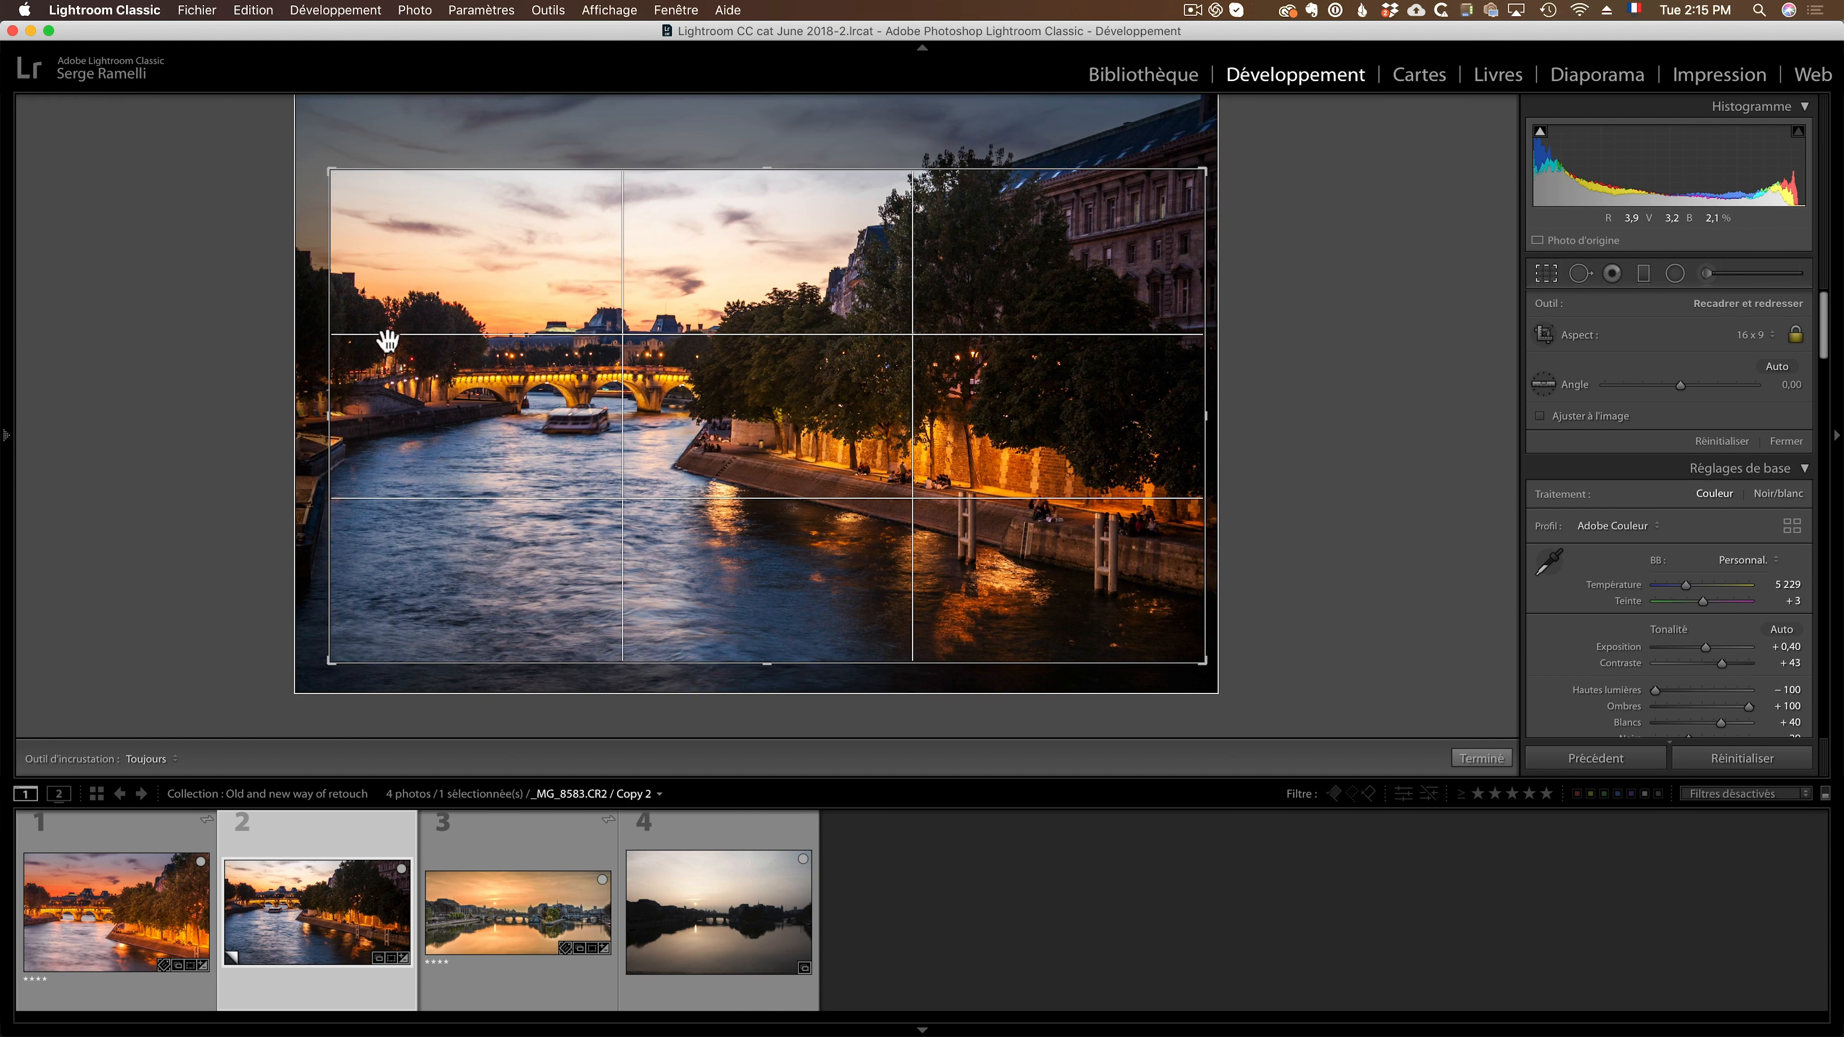
key(Return)
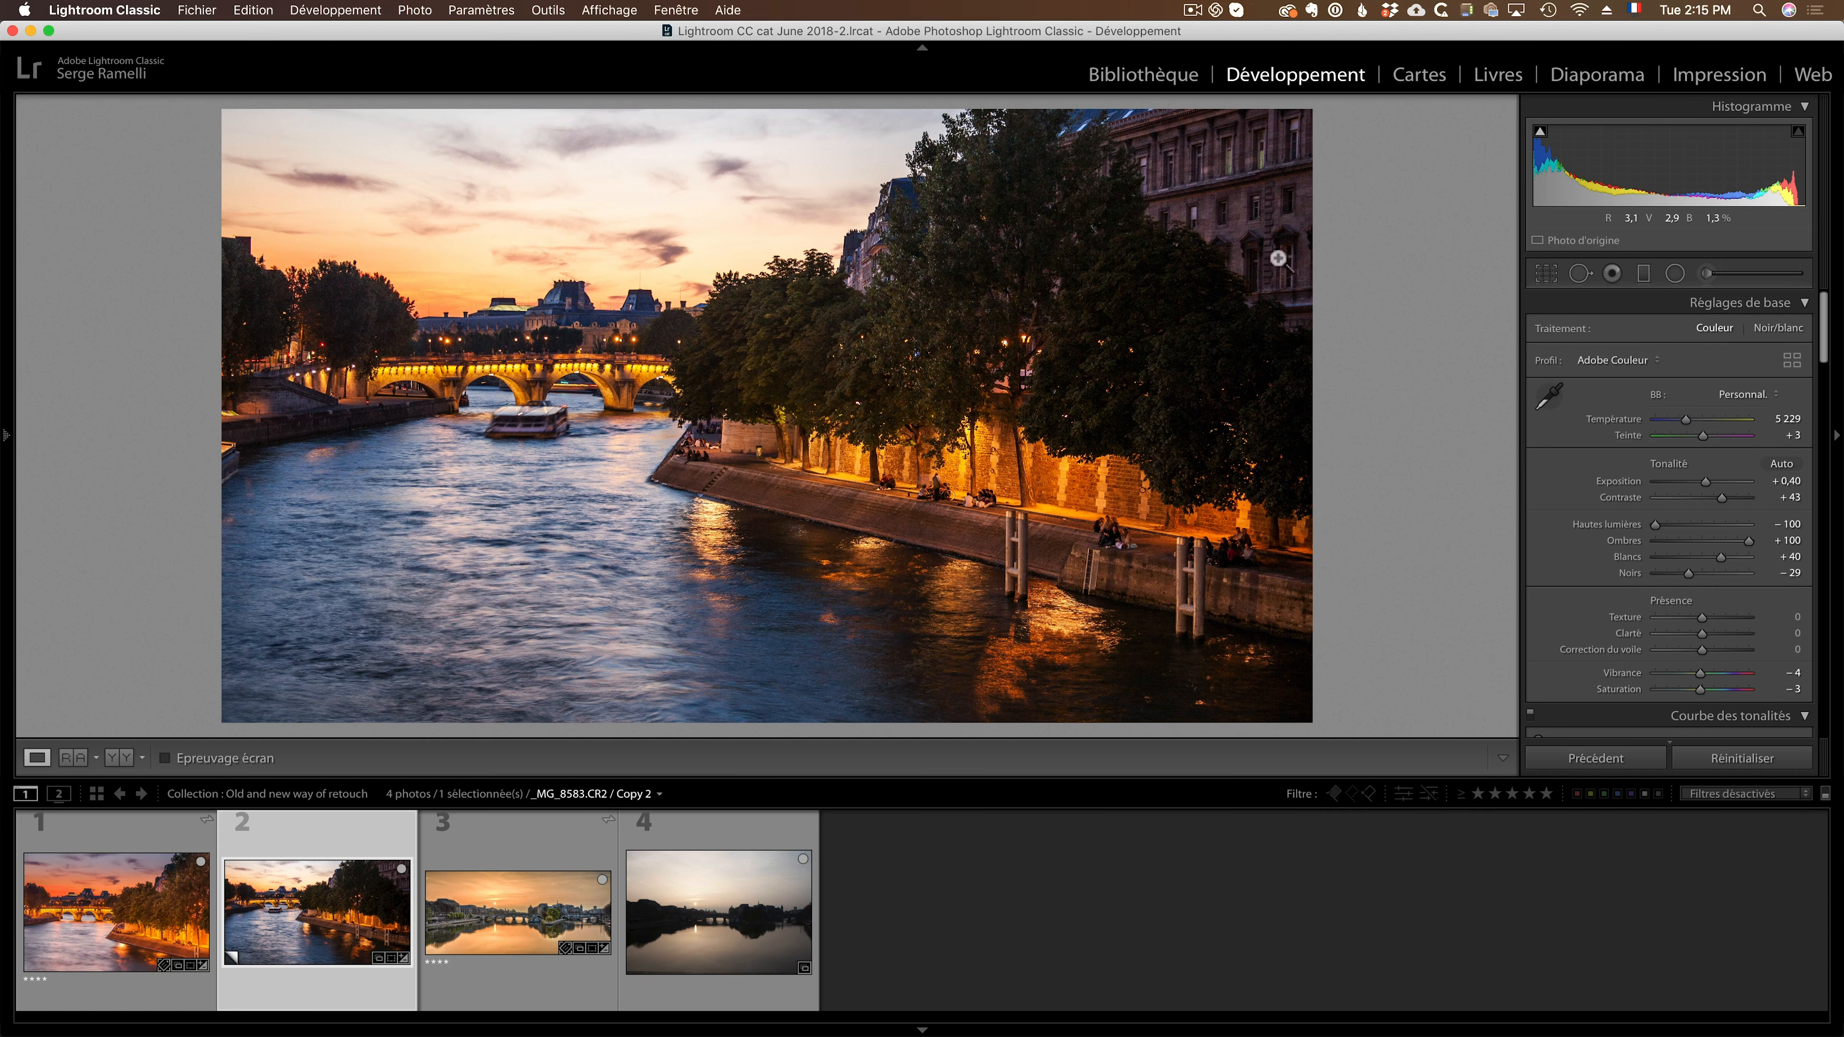
Add a slightly tilted graduated filter from the sky down past the bridge and set its exposure to −1.52.
click(1644, 276)
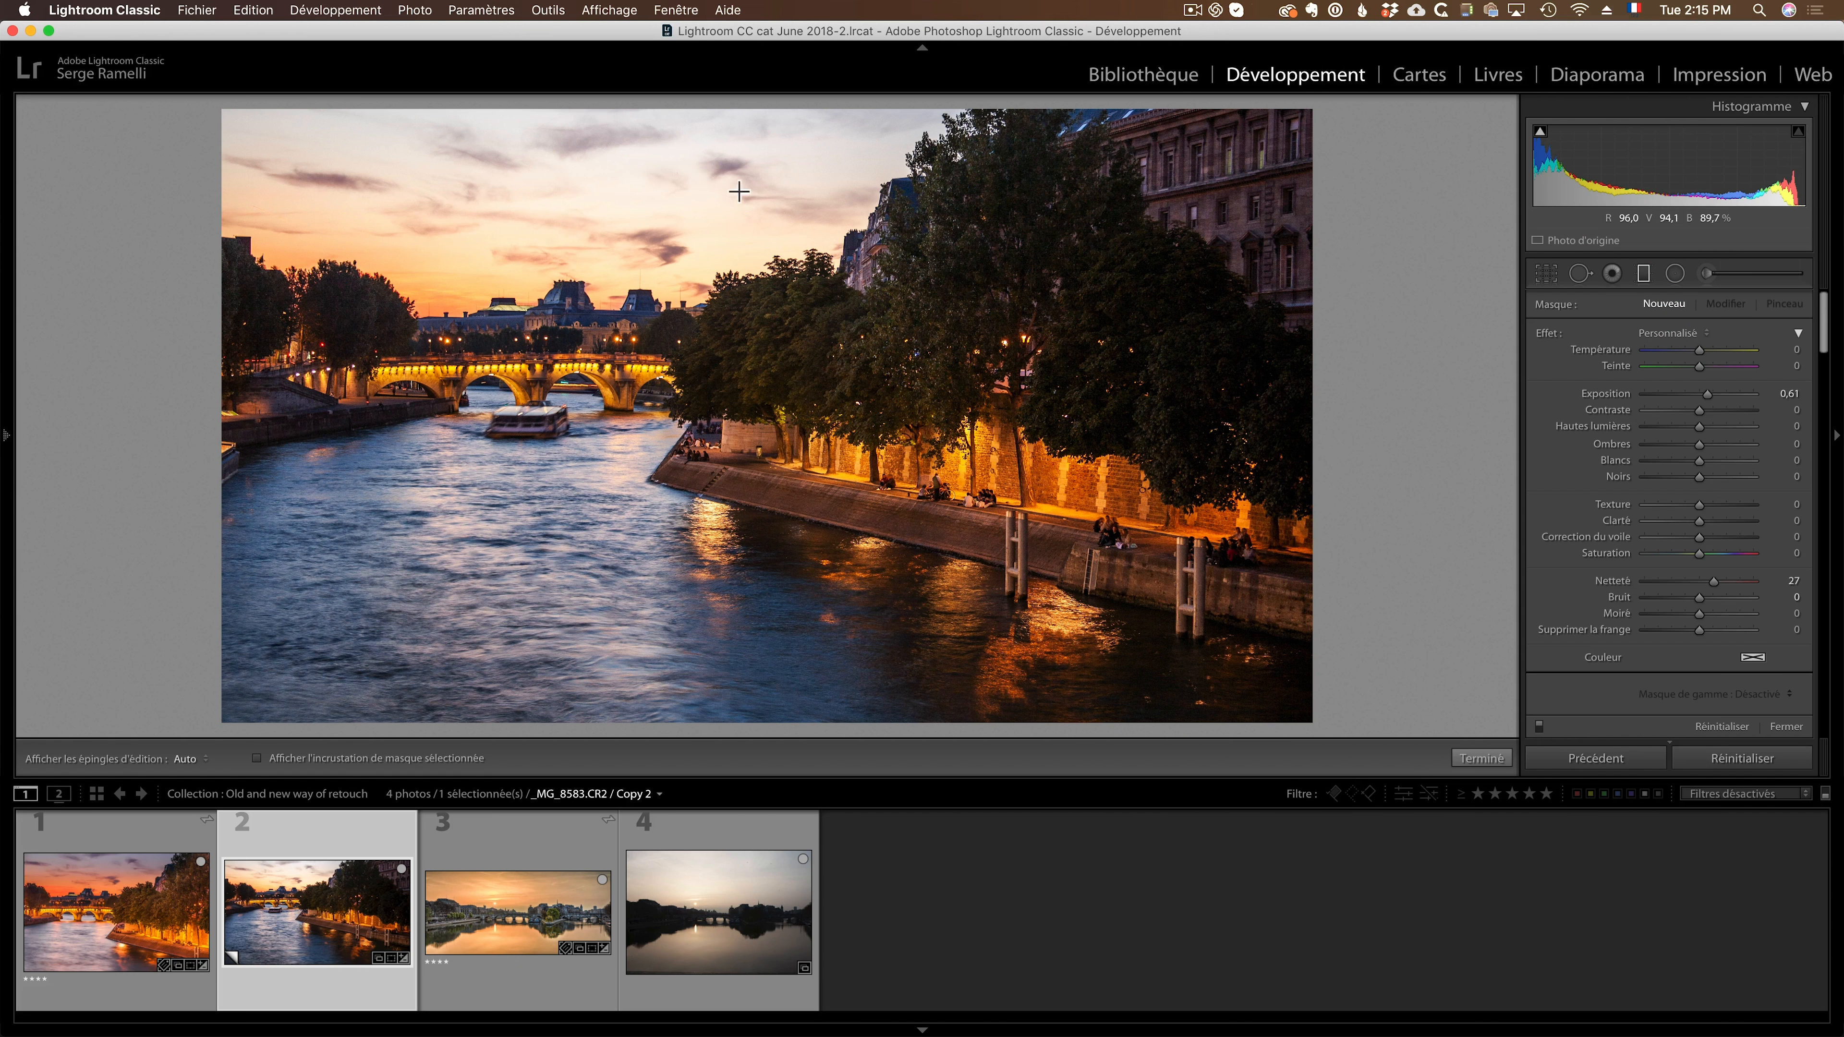
drag(475, 178, 505, 379)
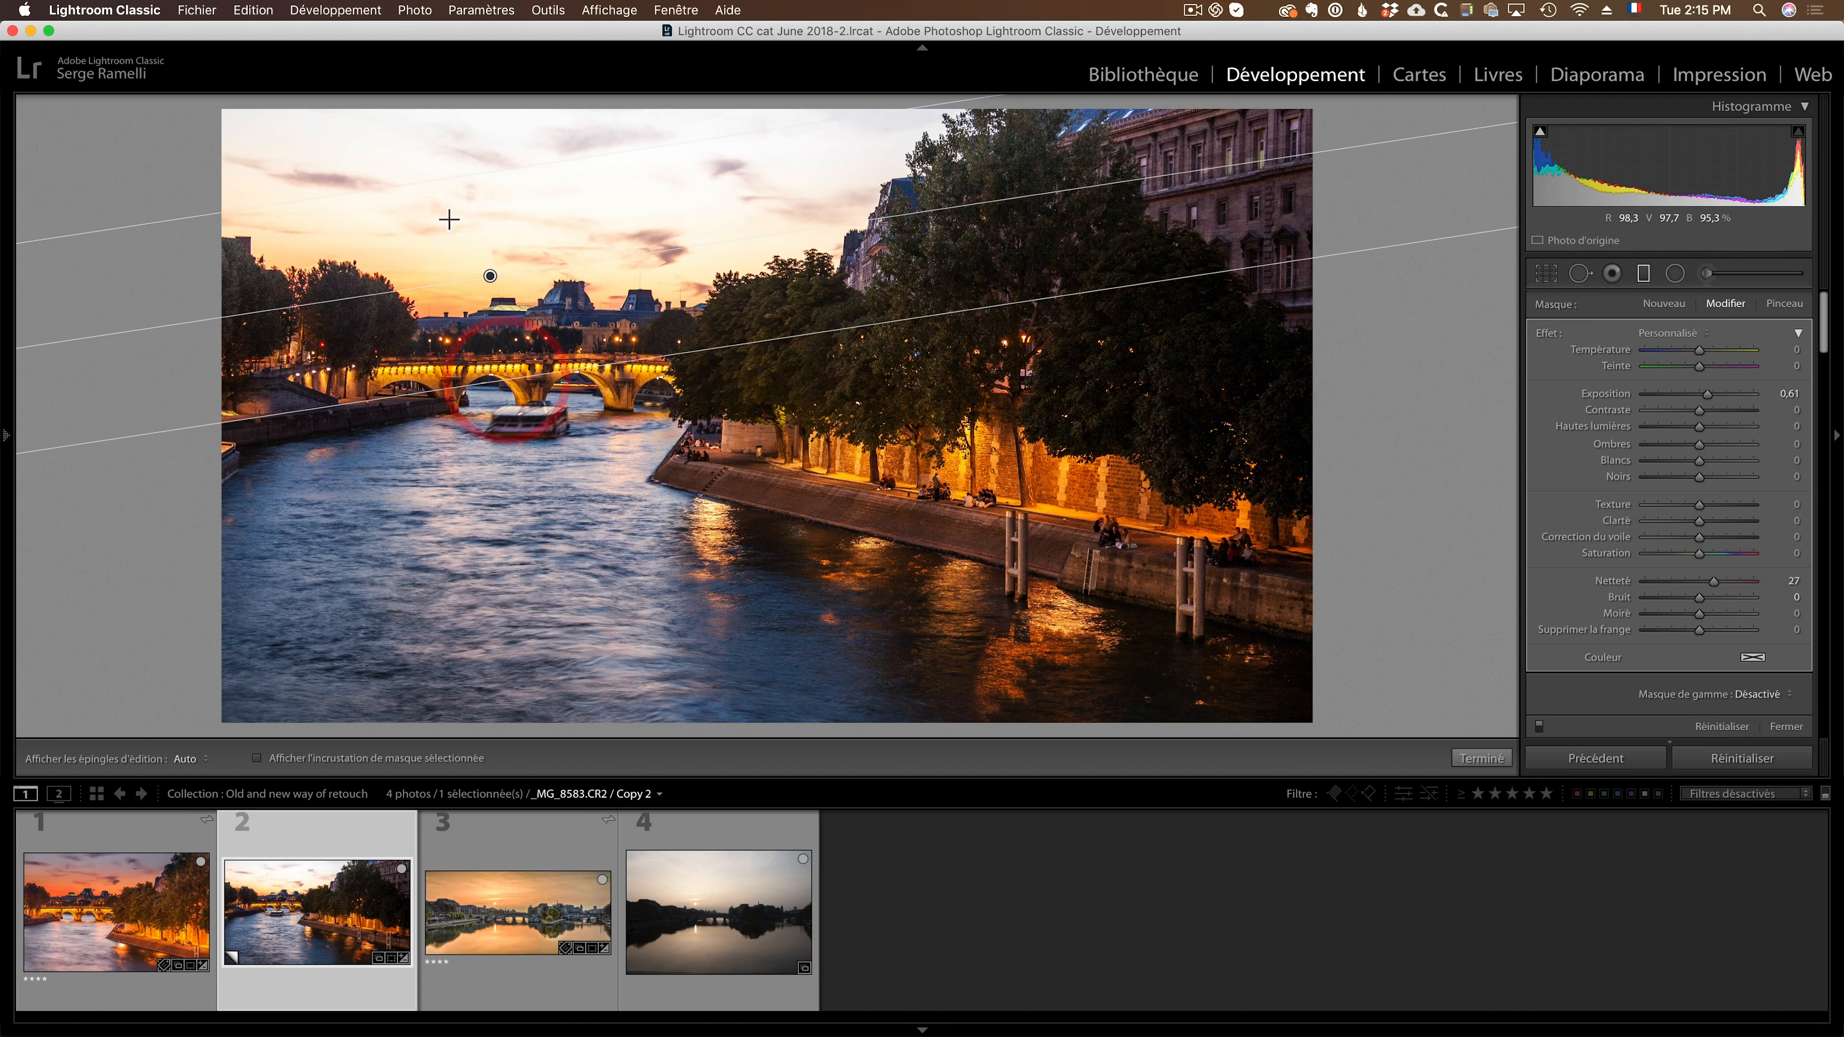
mouse_move(490, 276)
mouse_down()
mouse_move(459, 177)
mouse_move(492, 316)
mouse_up()
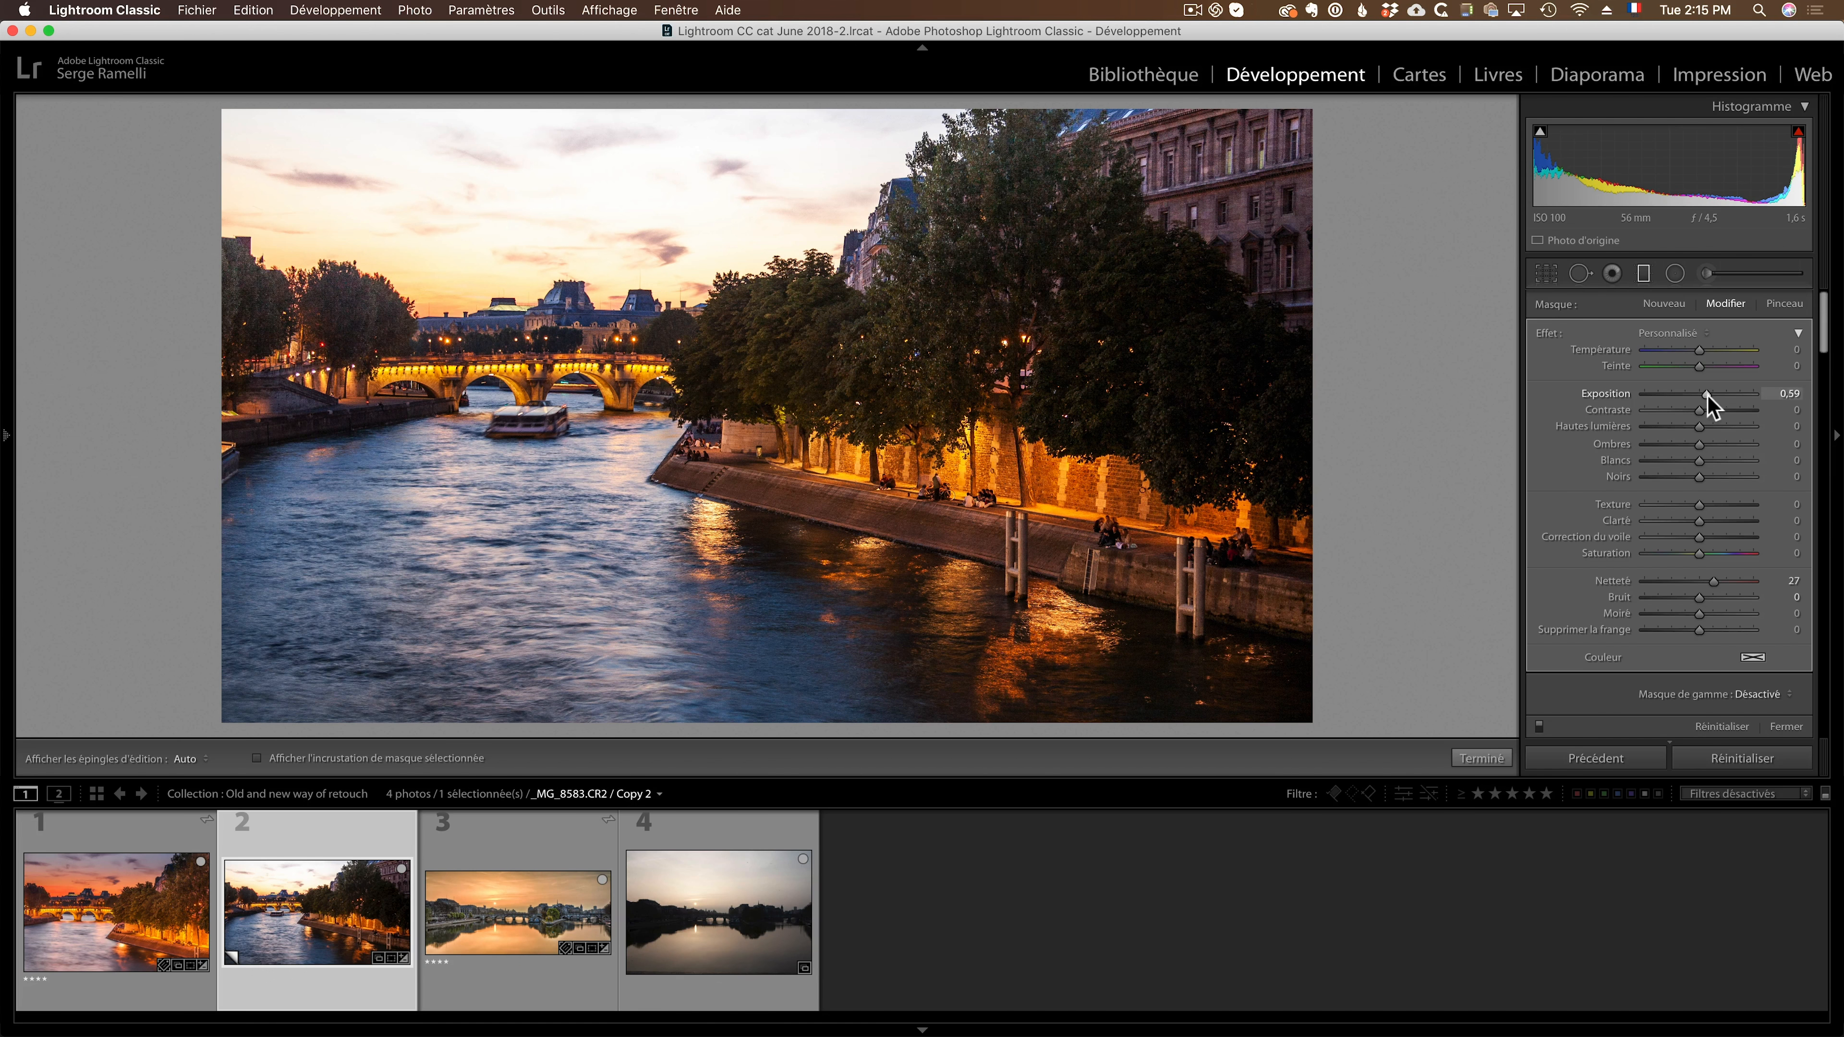
drag(1708, 394, 1680, 396)
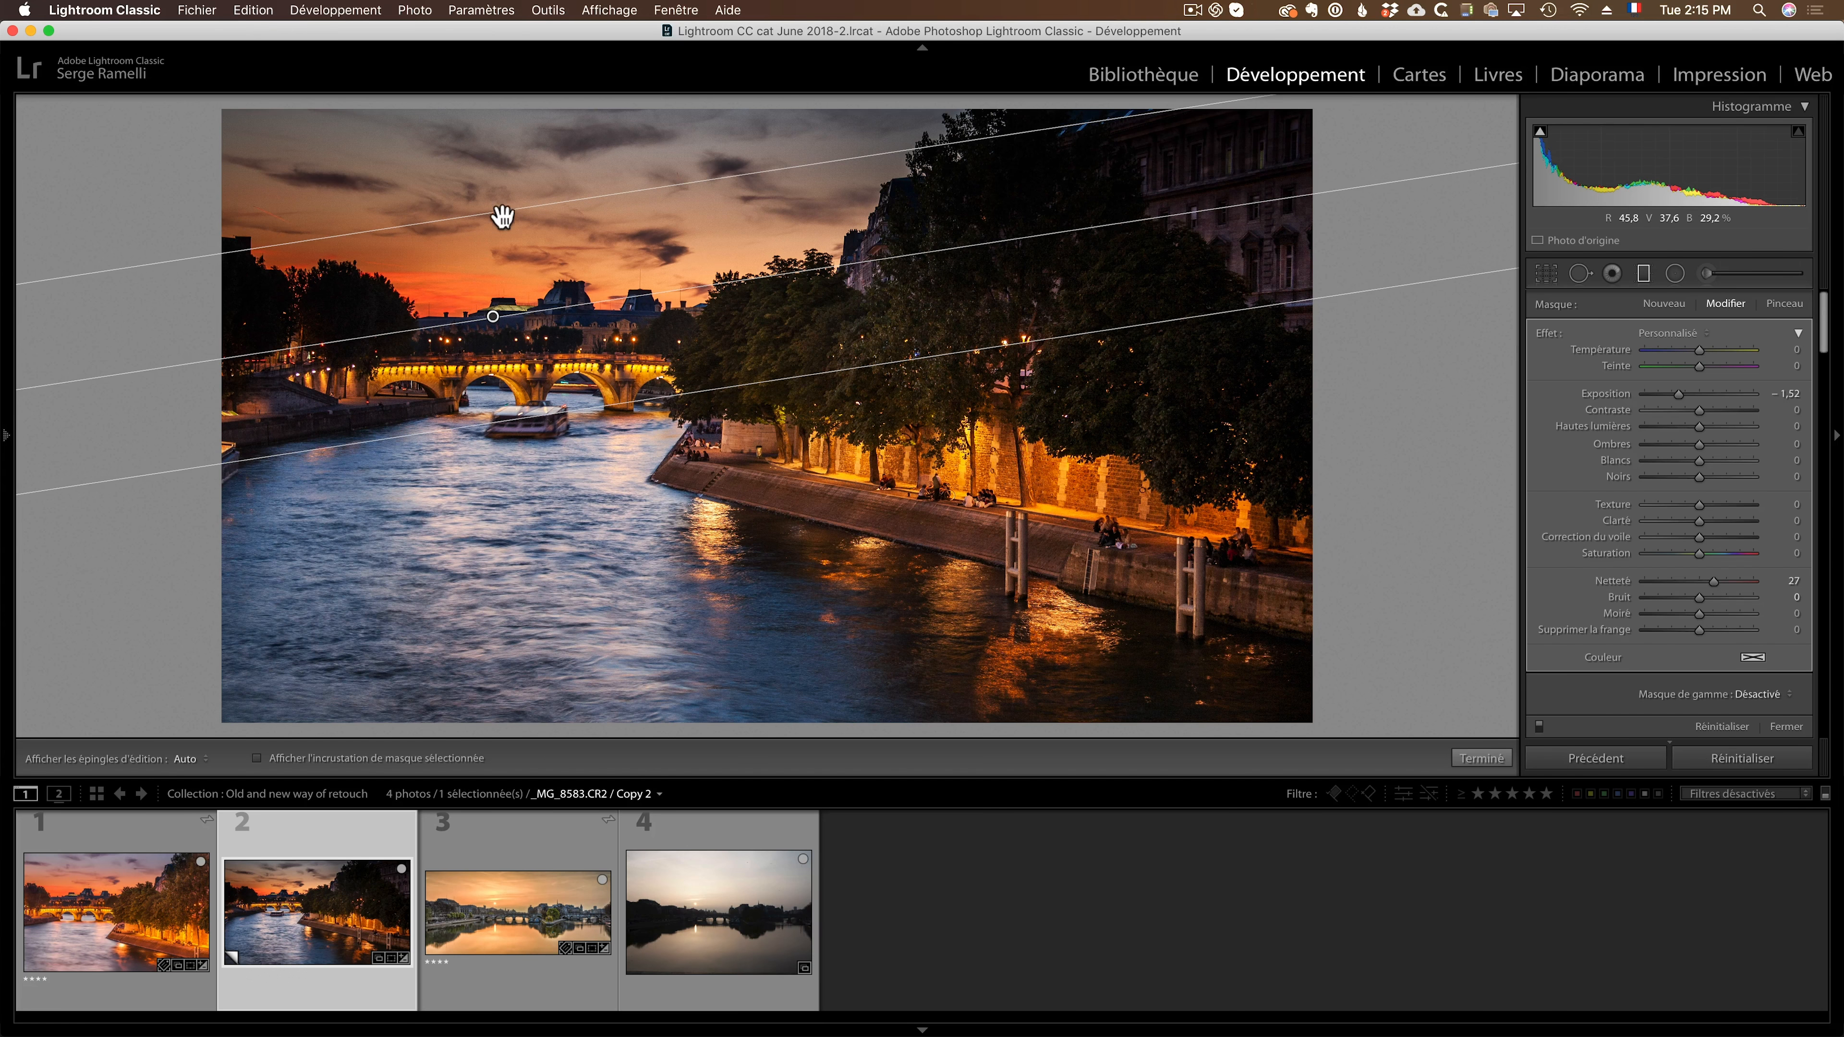
Reposition and widen the sky's graduated filter so it fades out around the bridge, with exposure −0.95 and temperature −19.
drag(582, 409, 667, 679)
drag(513, 454, 493, 342)
drag(604, 570, 585, 294)
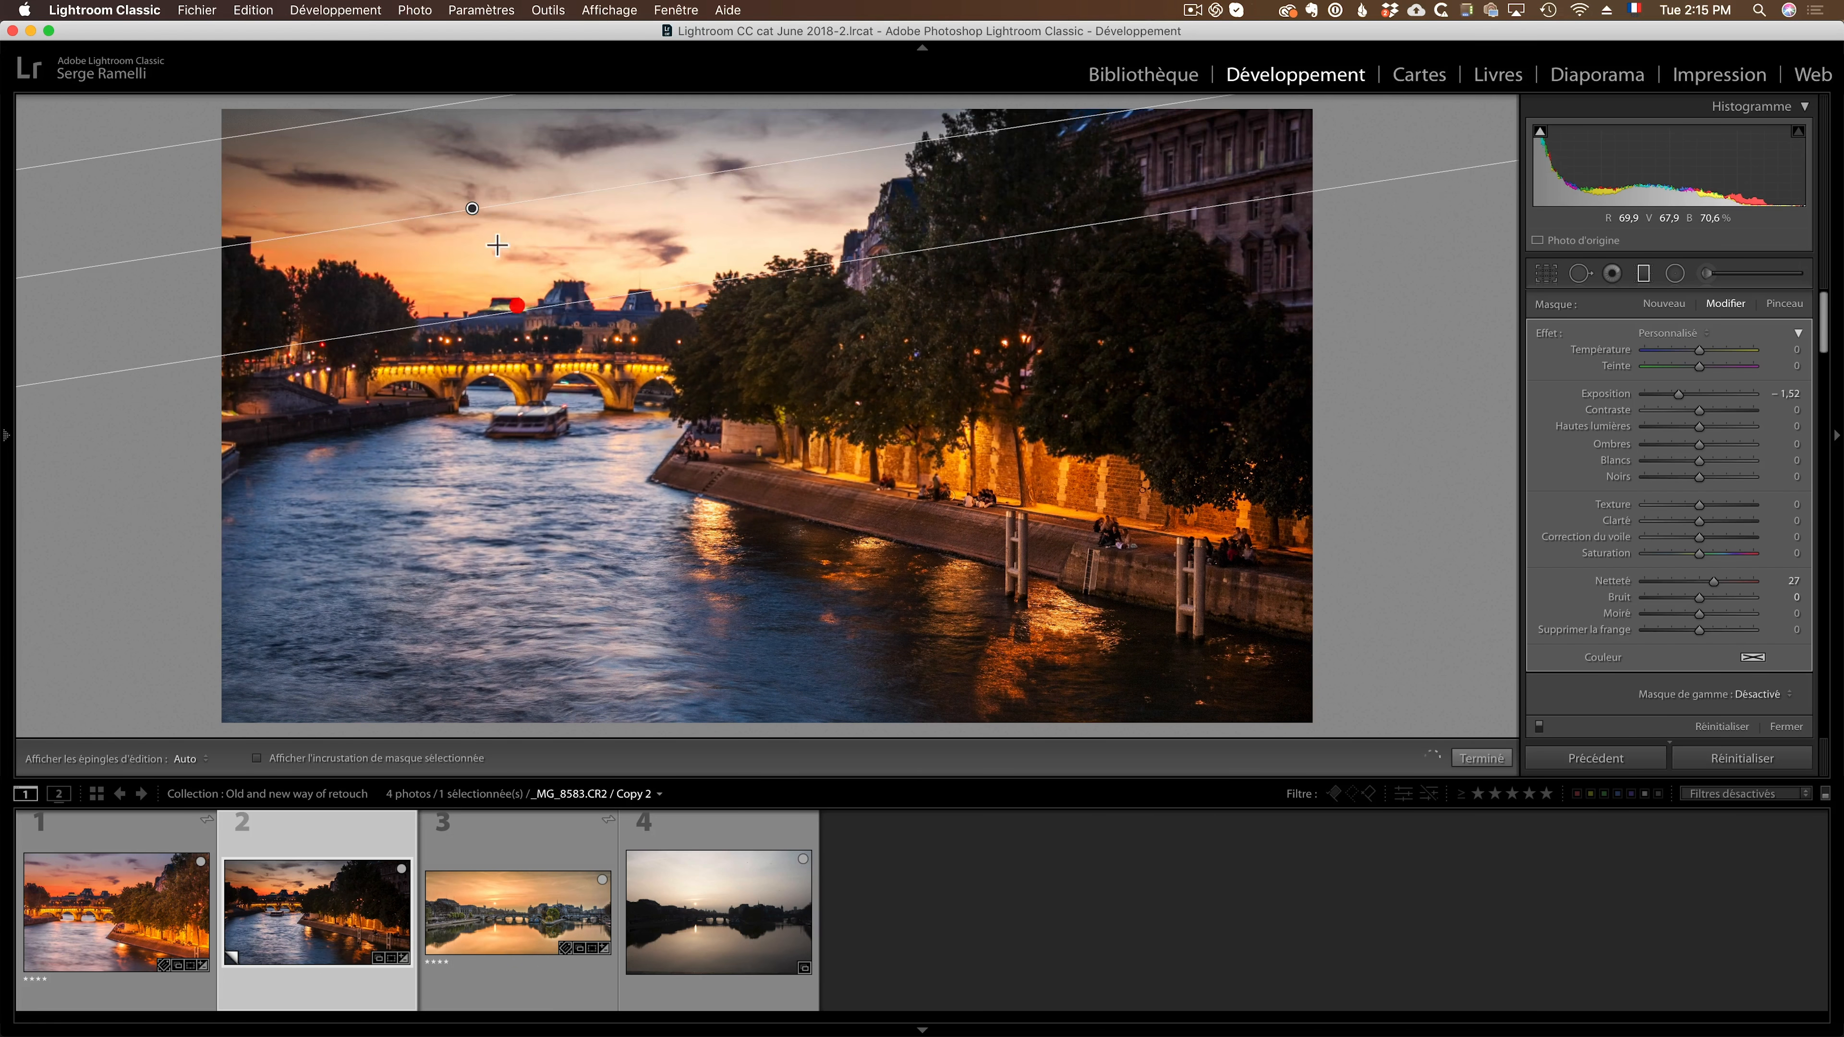
drag(479, 206, 501, 244)
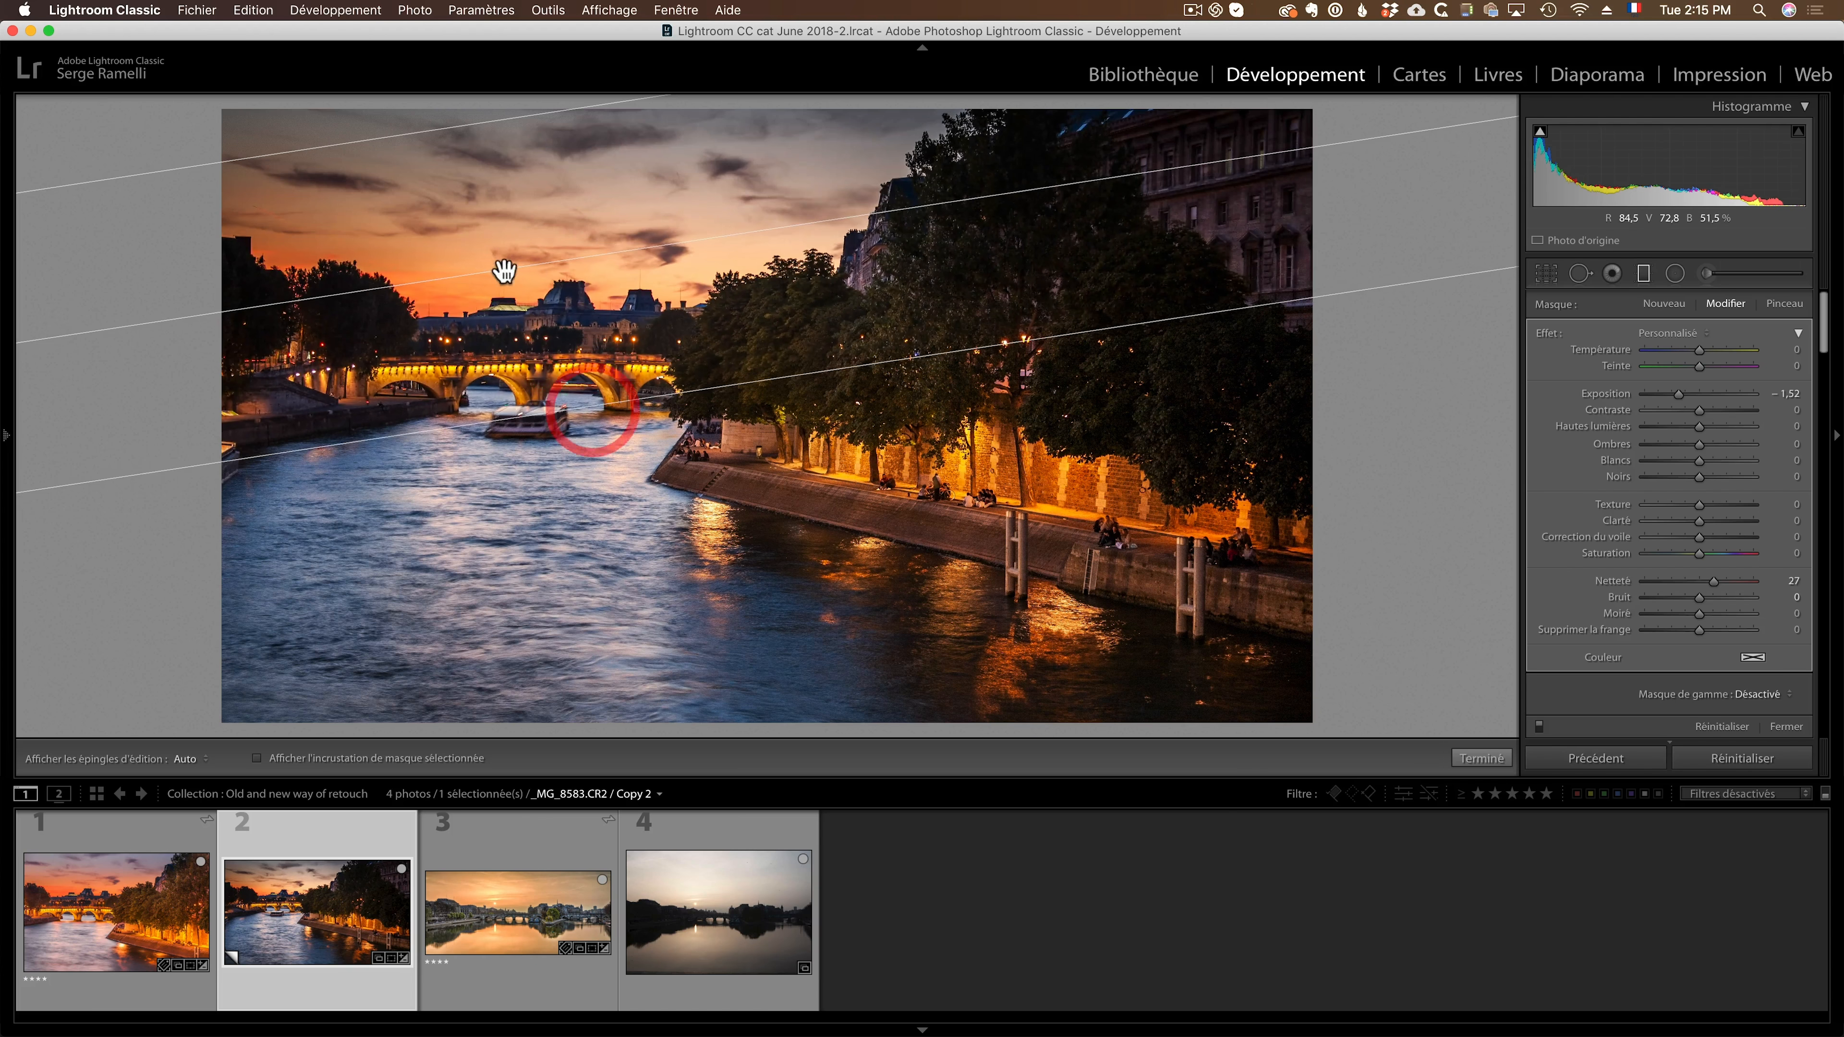
click(498, 245)
drag(1683, 398, 1689, 352)
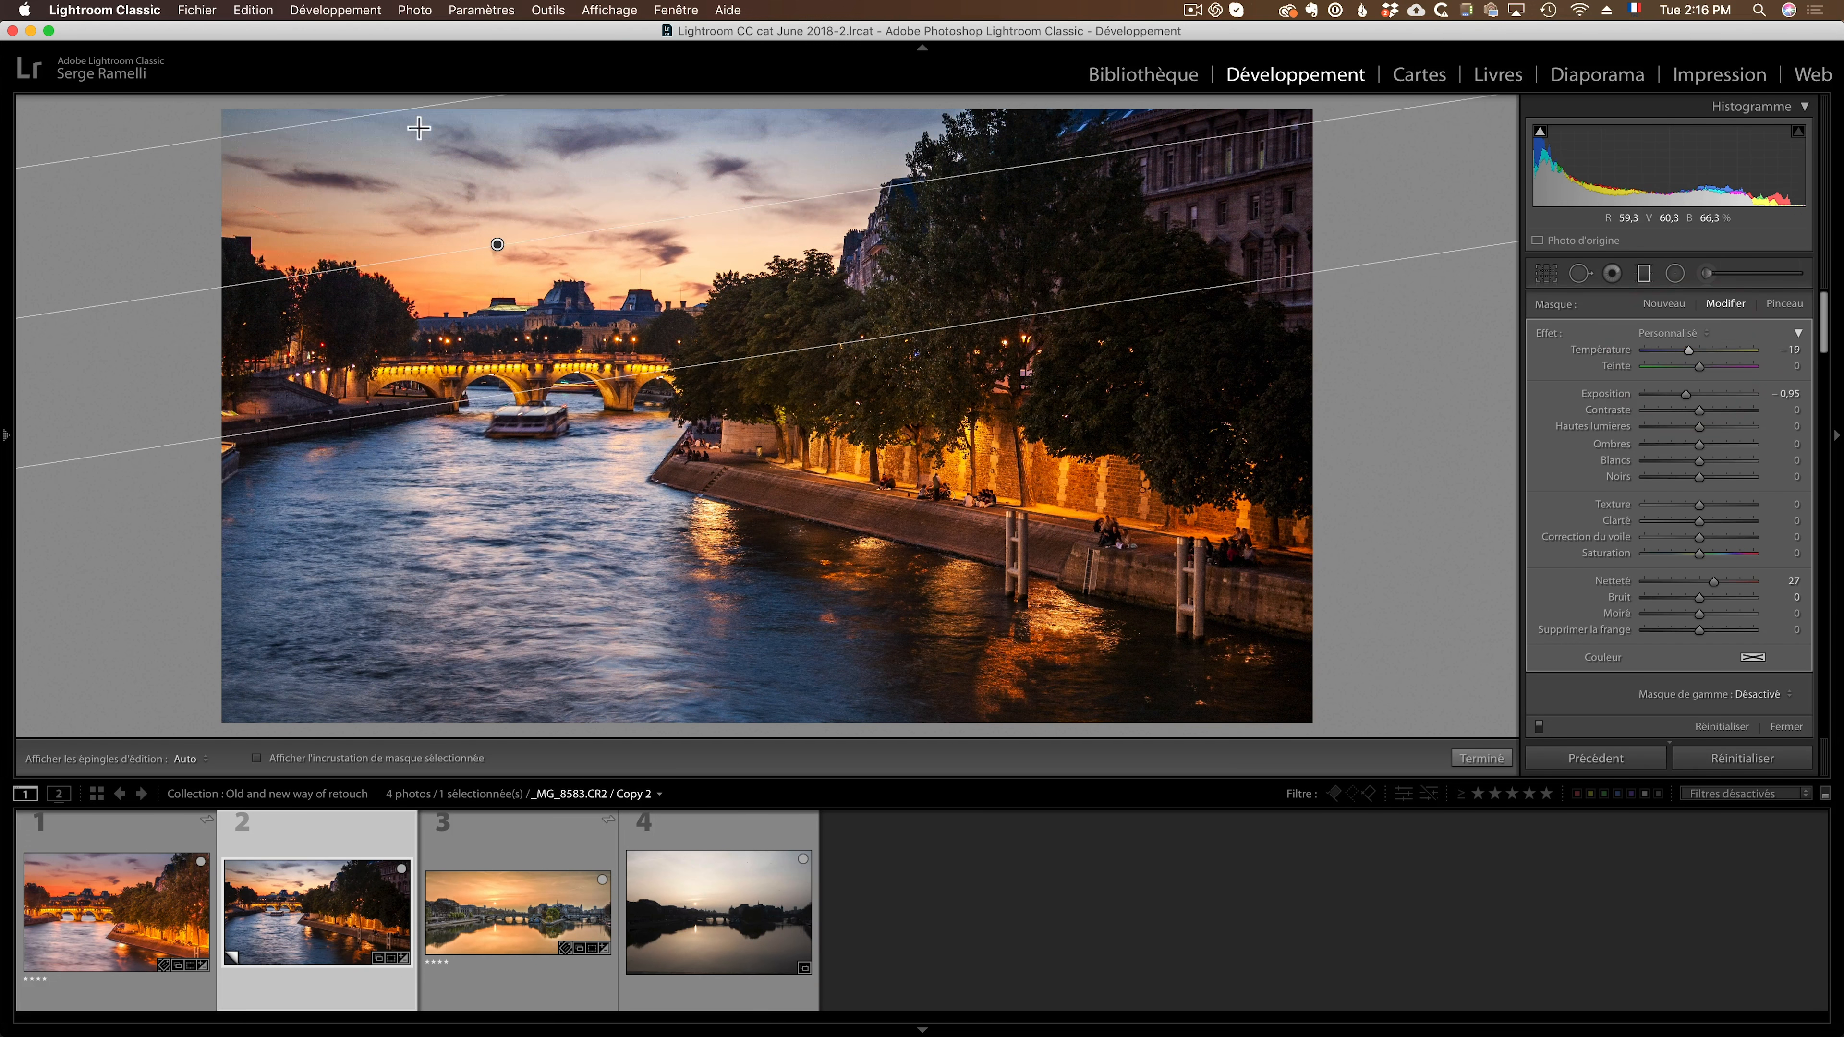
click(498, 253)
Add a second graduated filter darkening the river from the lower edge upward, lowering and levelling it to cover only the foreground water.
mouse_move(670, 672)
mouse_down()
mouse_move(639, 579)
mouse_move(646, 427)
mouse_up()
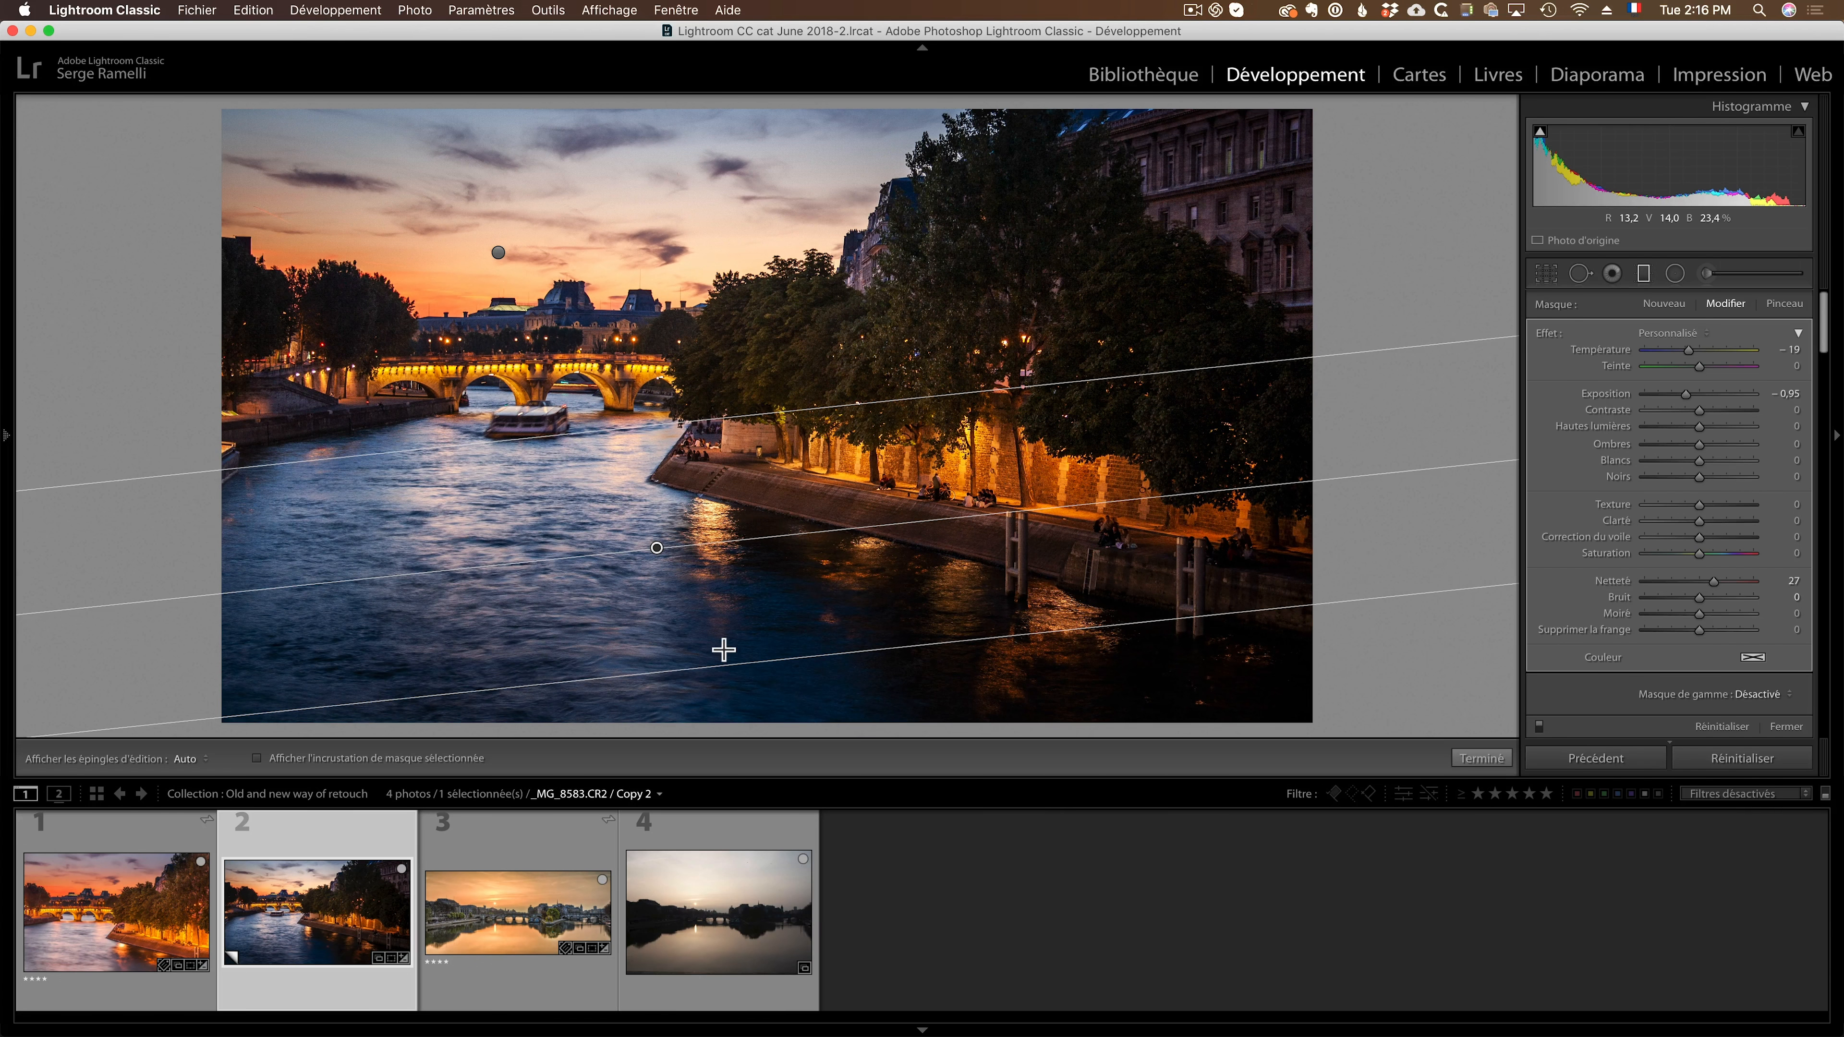
drag(657, 548, 800, 734)
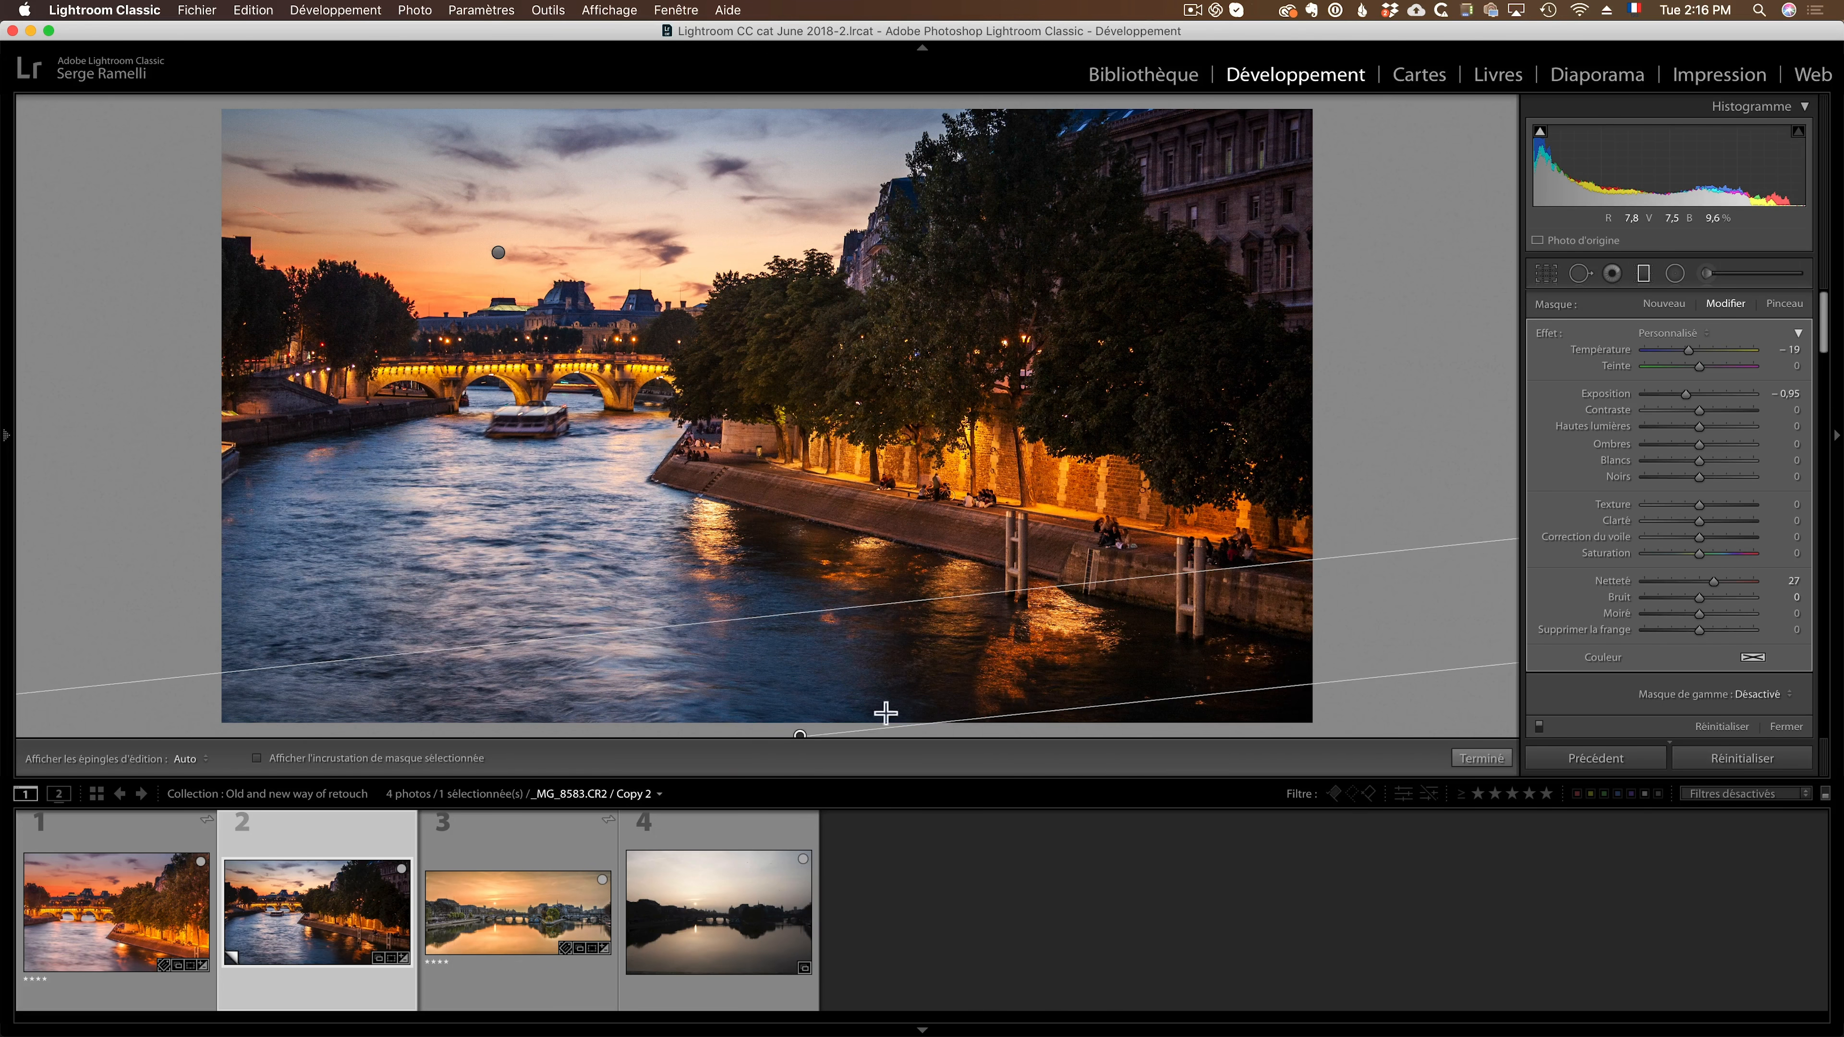
drag(826, 725, 786, 674)
mouse_move(785, 674)
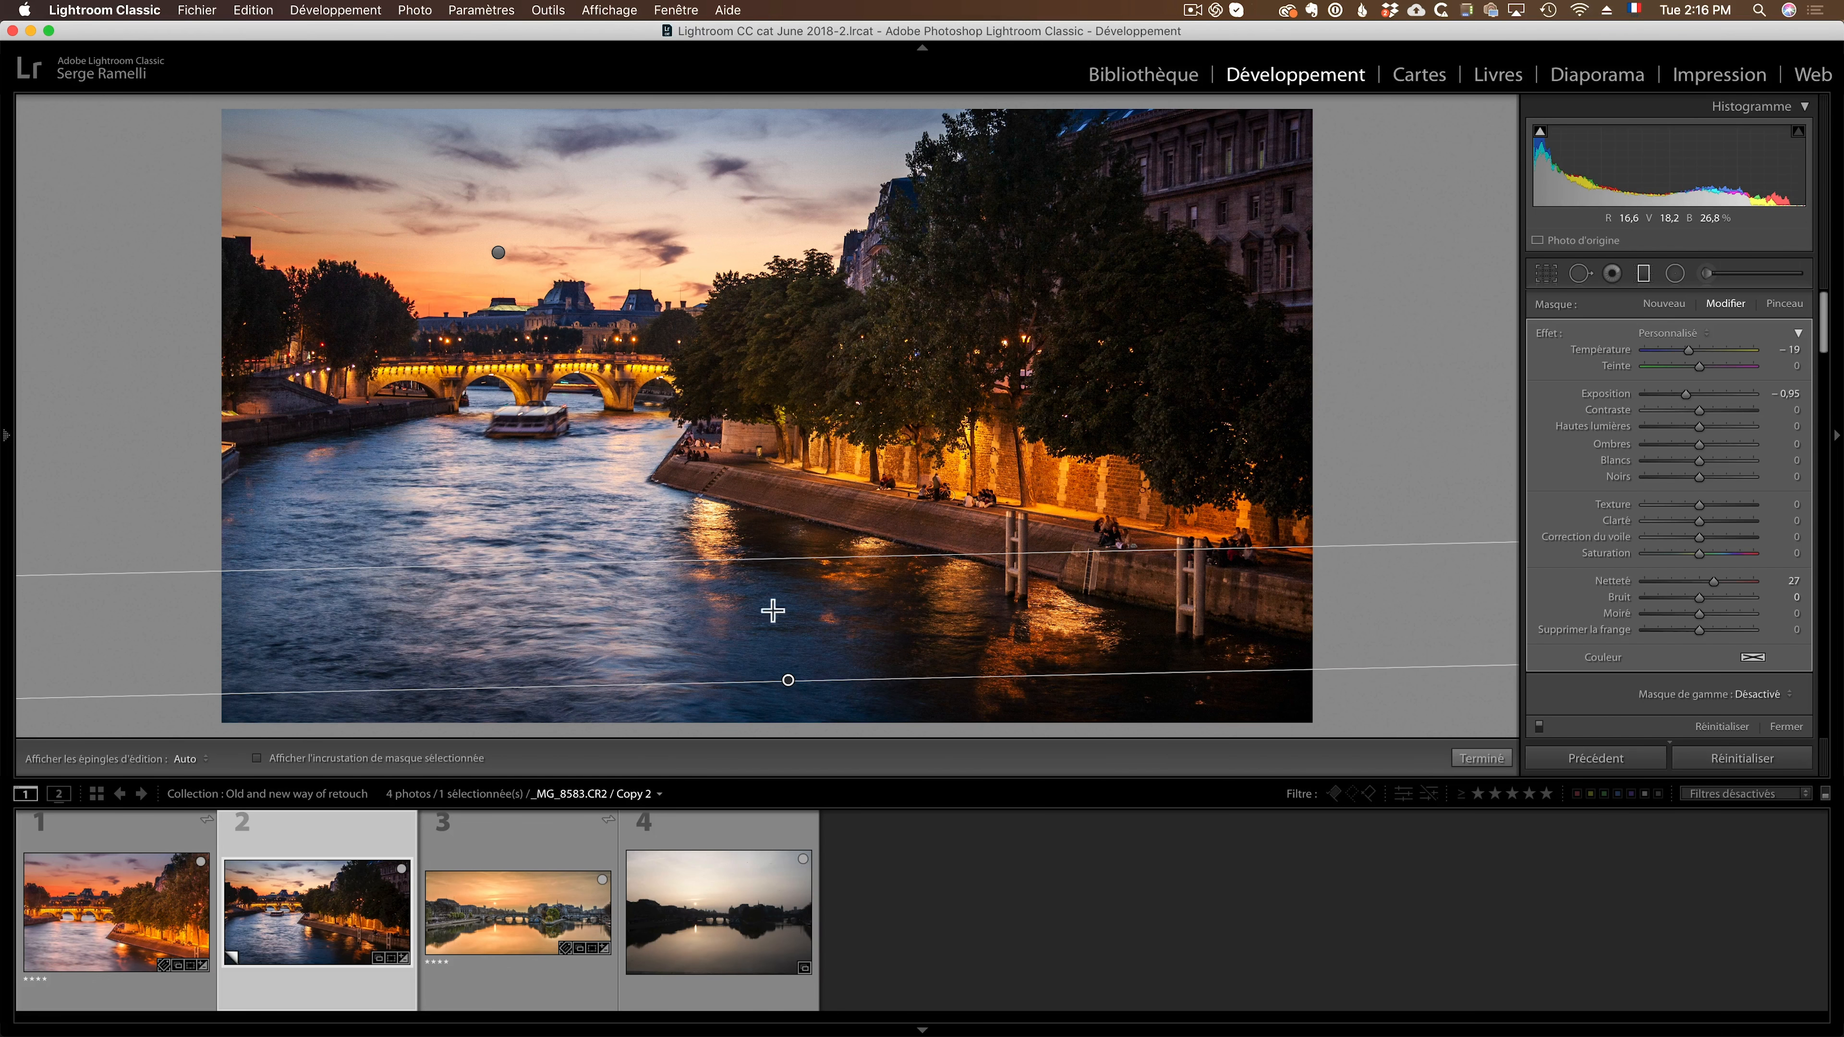
click(1497, 760)
Compare the photo with the graduated filters switched off and on, and leave the filter tool with them enabled.
scroll(1647, 657, down, 3)
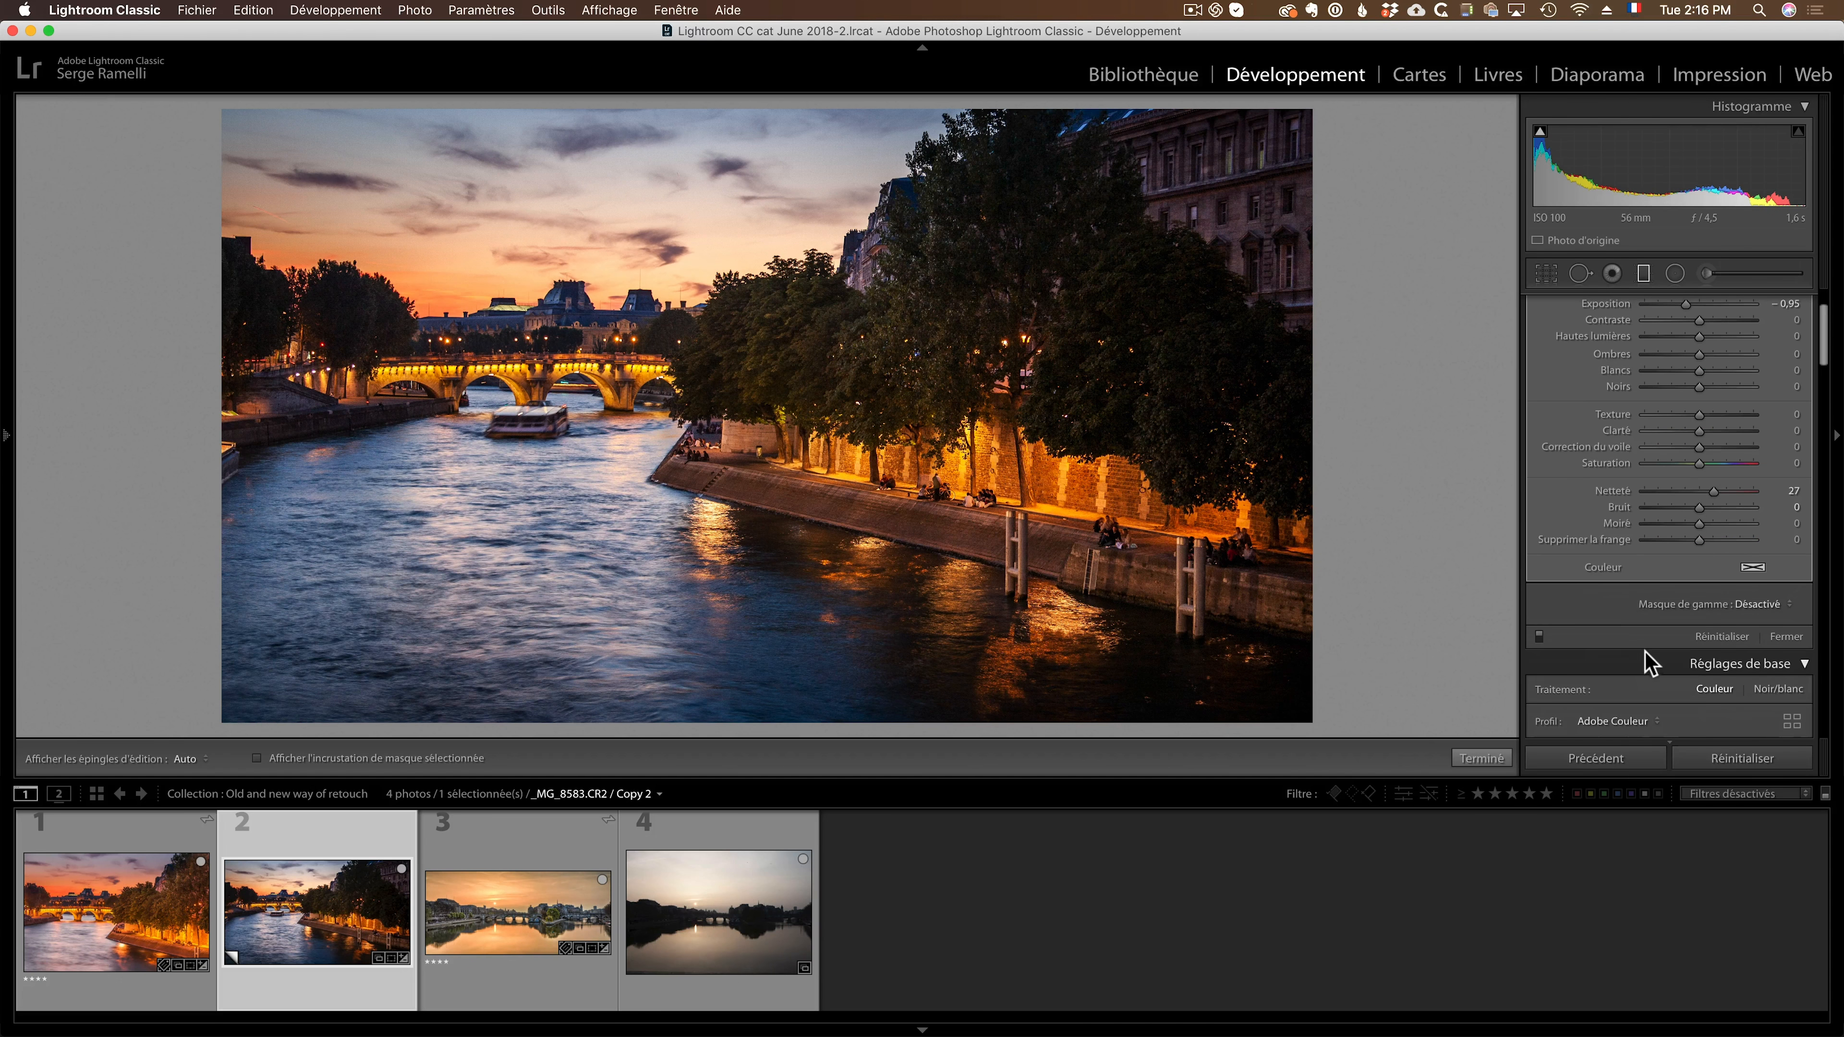
scroll(1643, 652, up, 2)
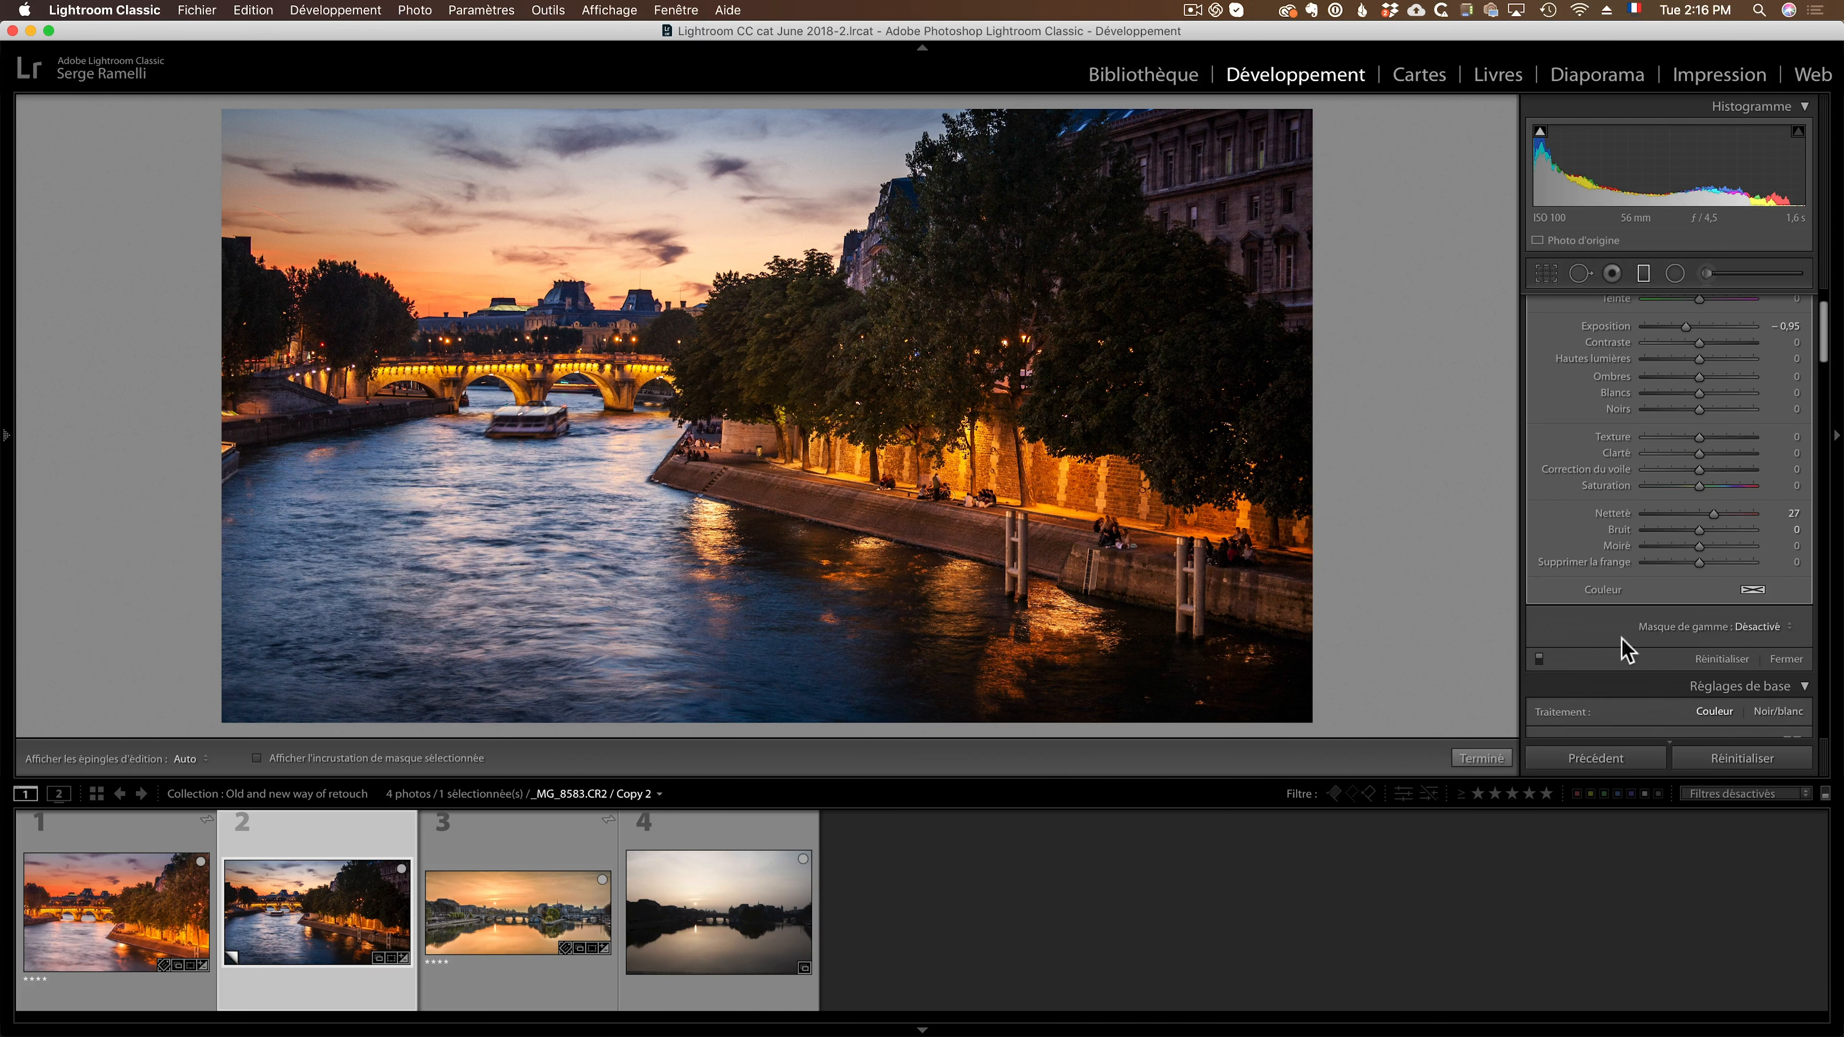
click(1539, 658)
click(1538, 657)
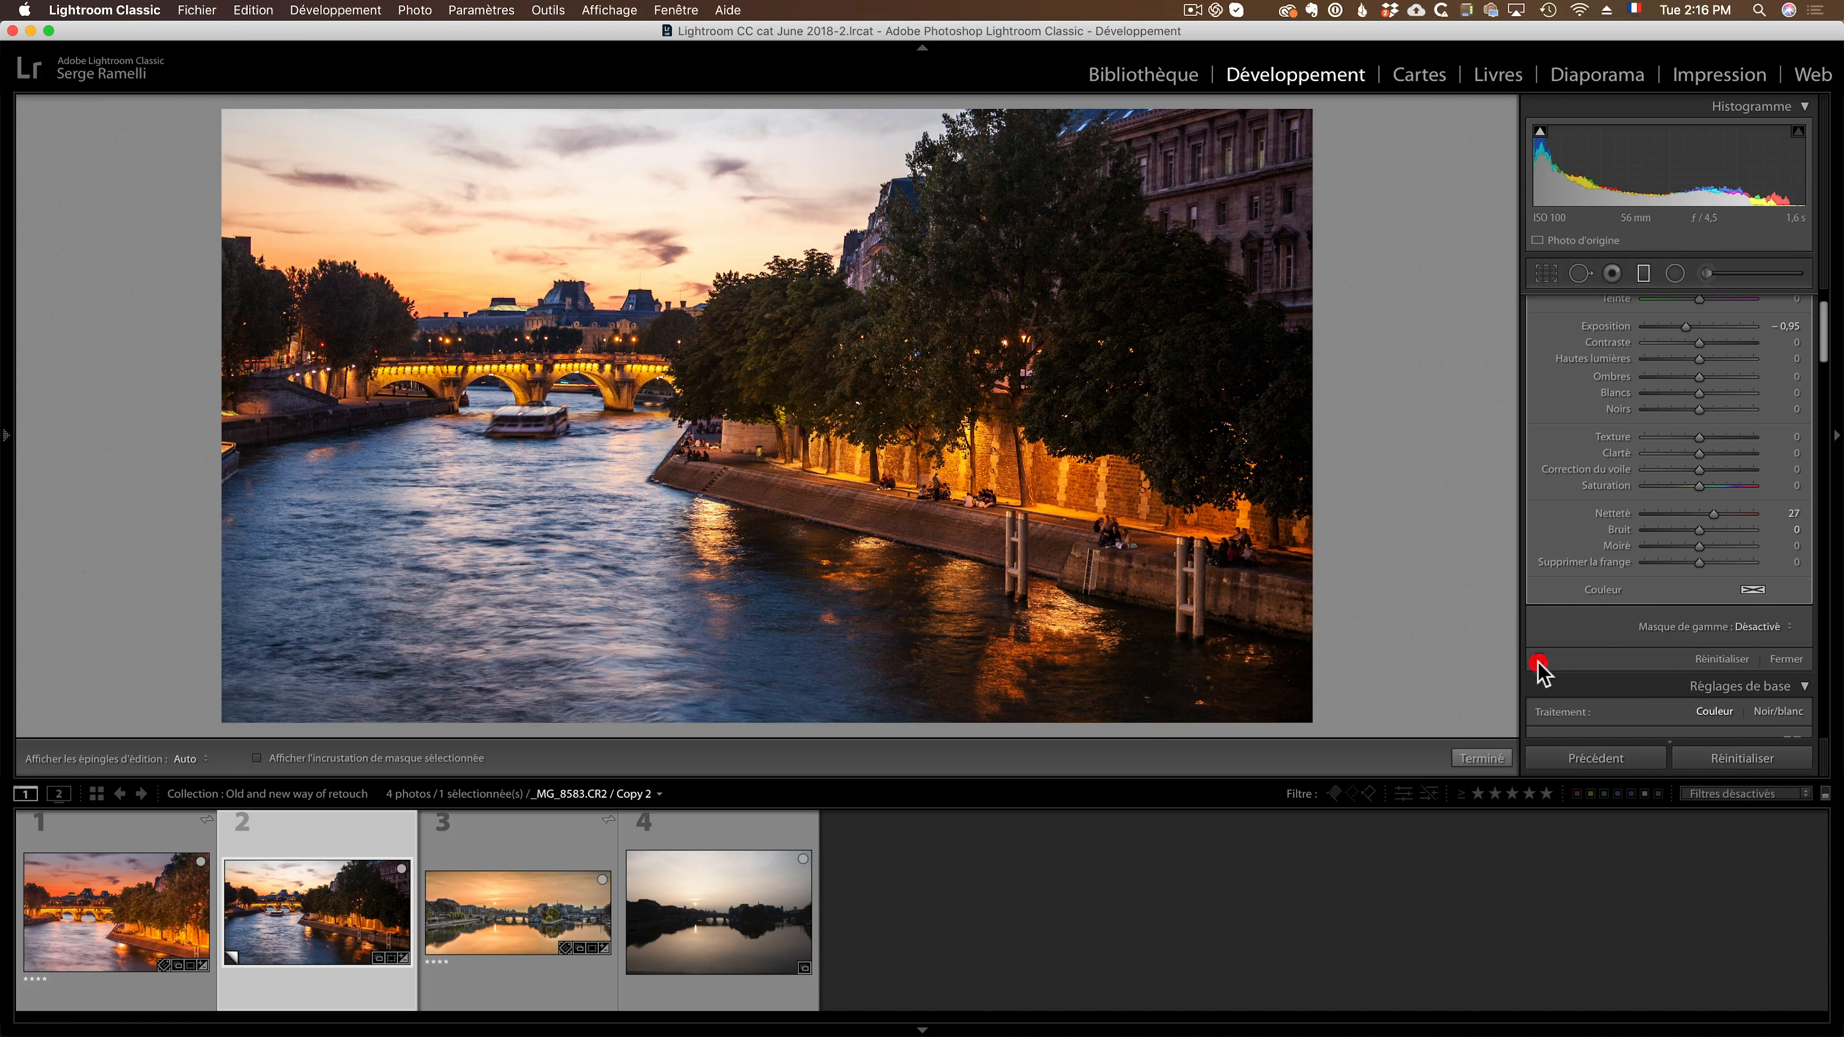
click(1539, 658)
click(1538, 658)
key(m)
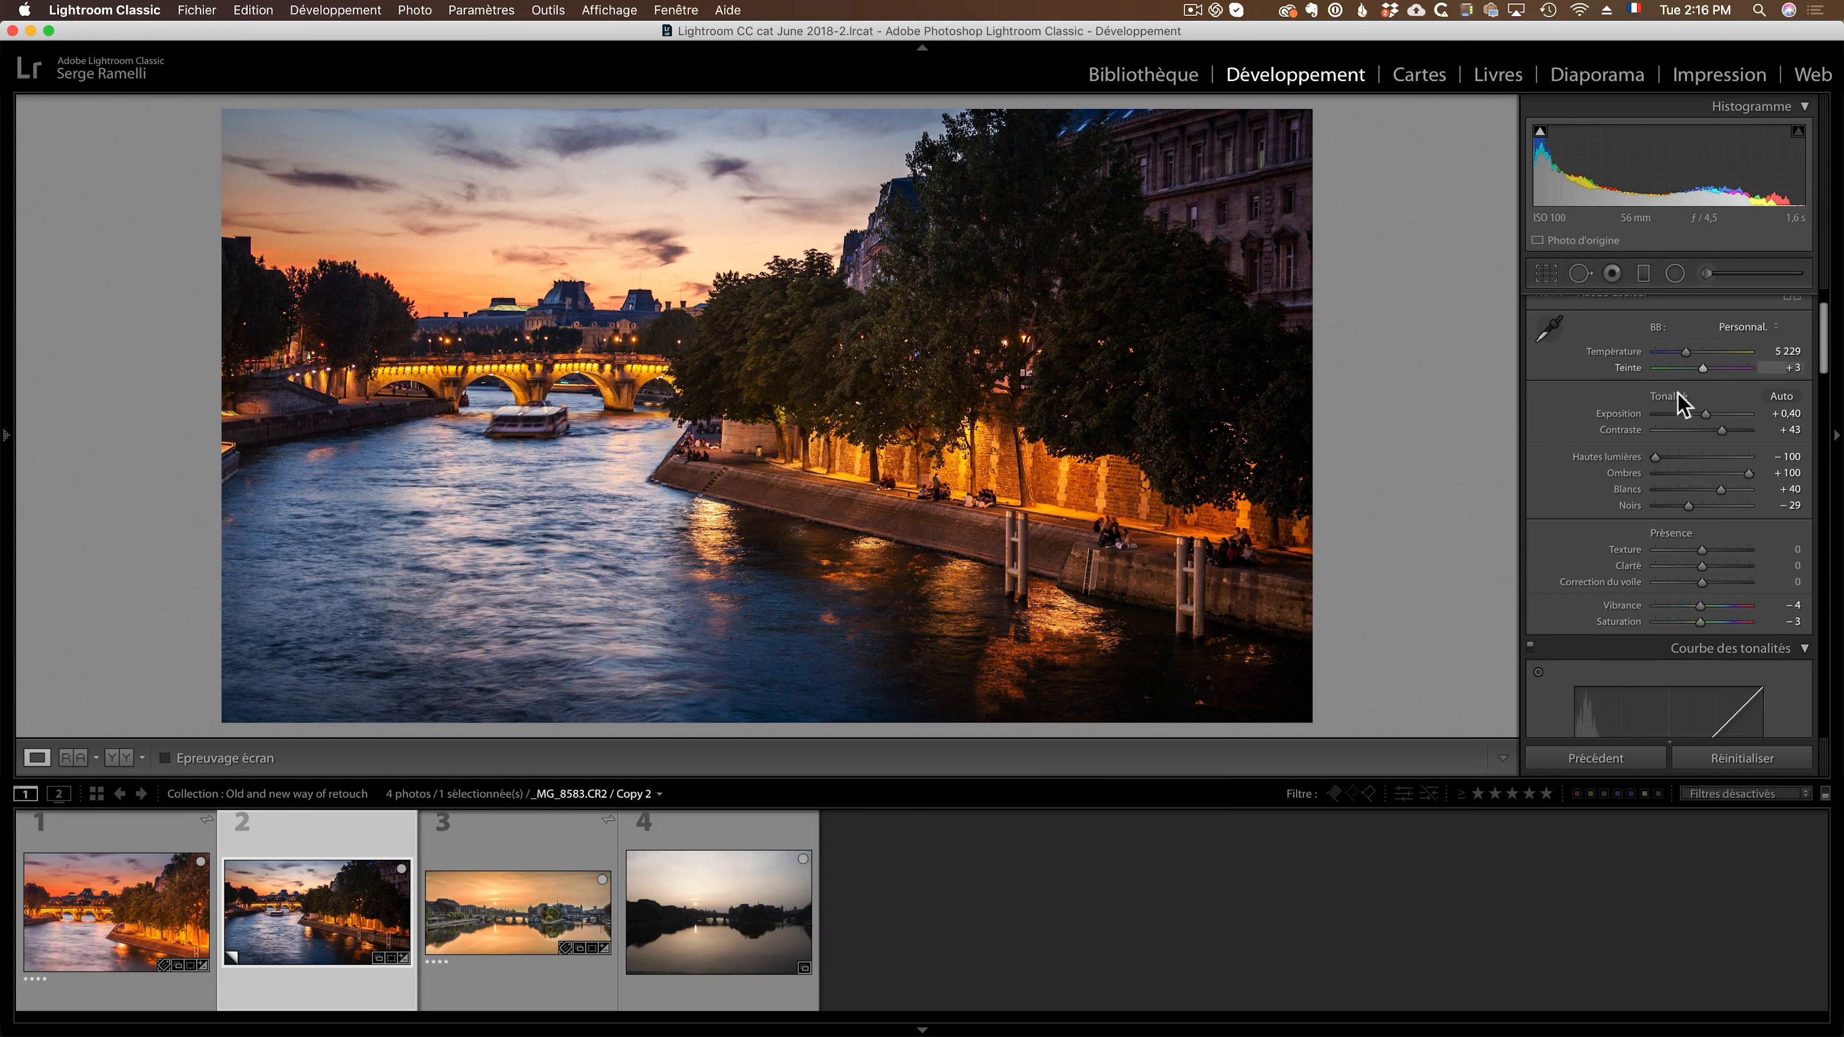
Apply the Lumière naturelle white balance preset, and adjust it to temperature 5 734 and tint +14.
click(1747, 326)
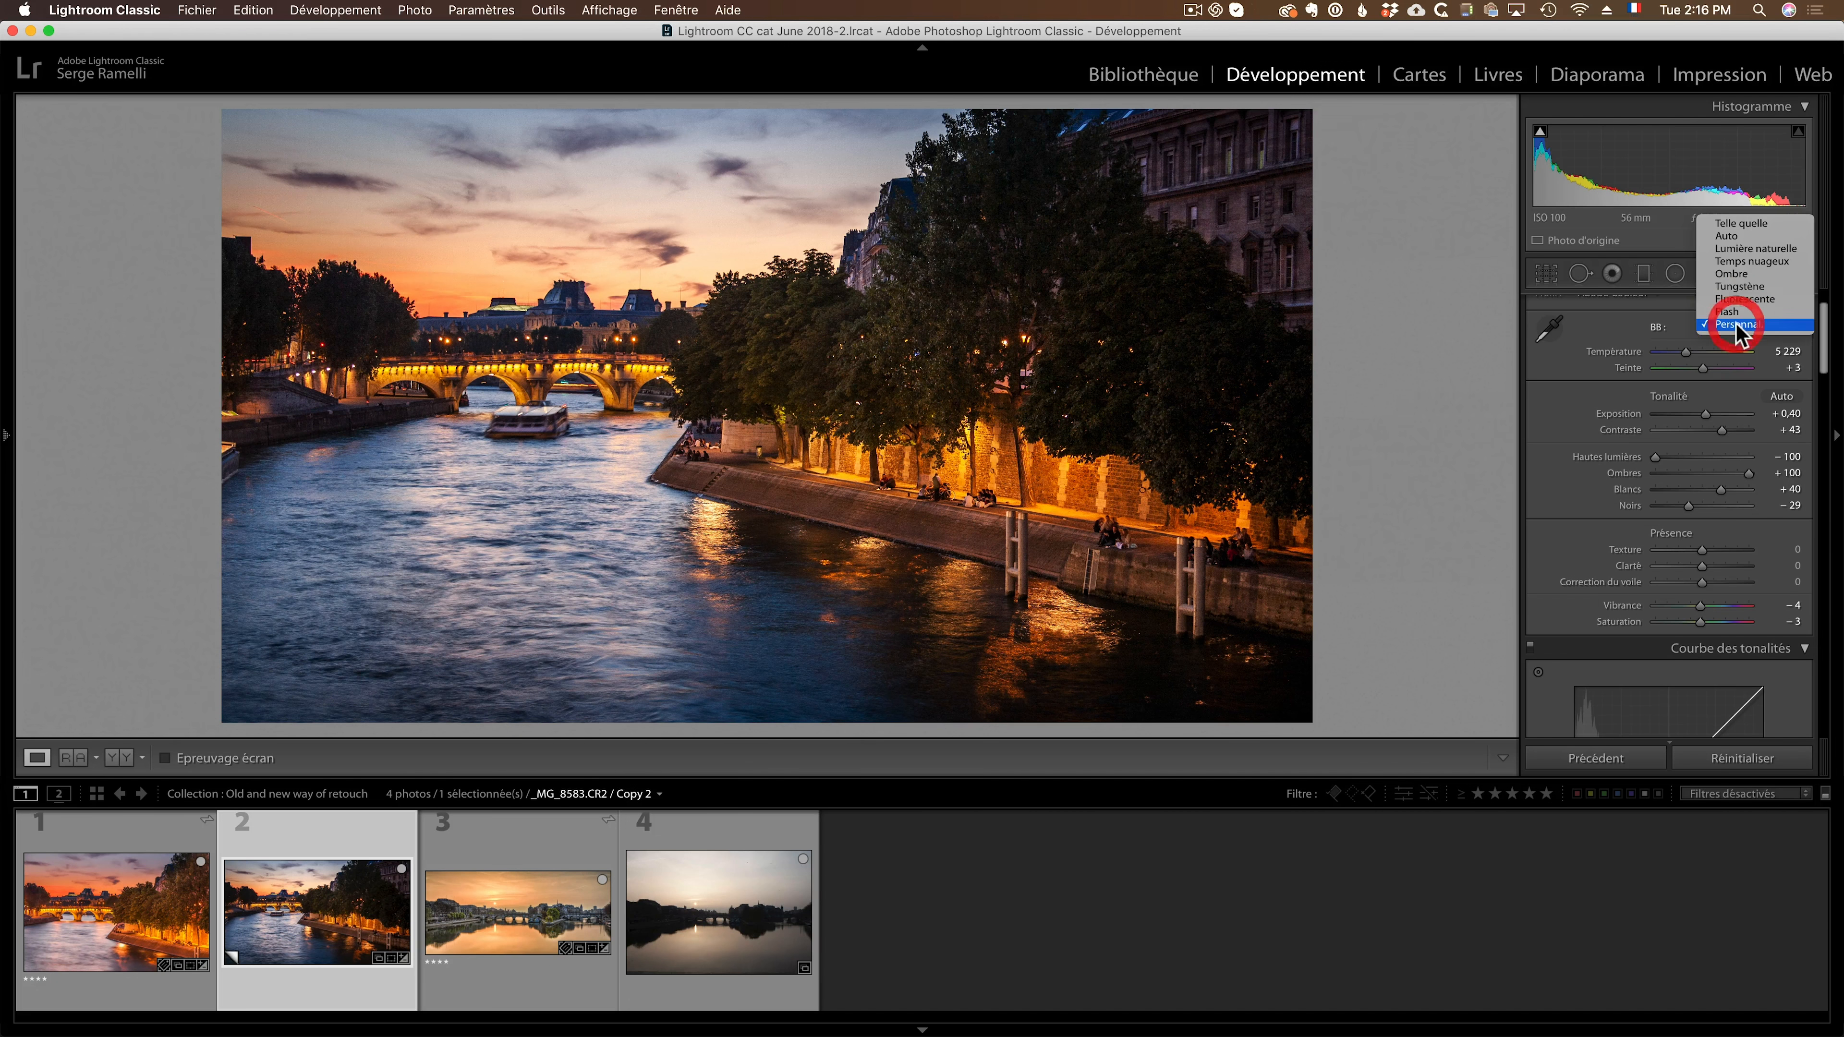
click(1759, 251)
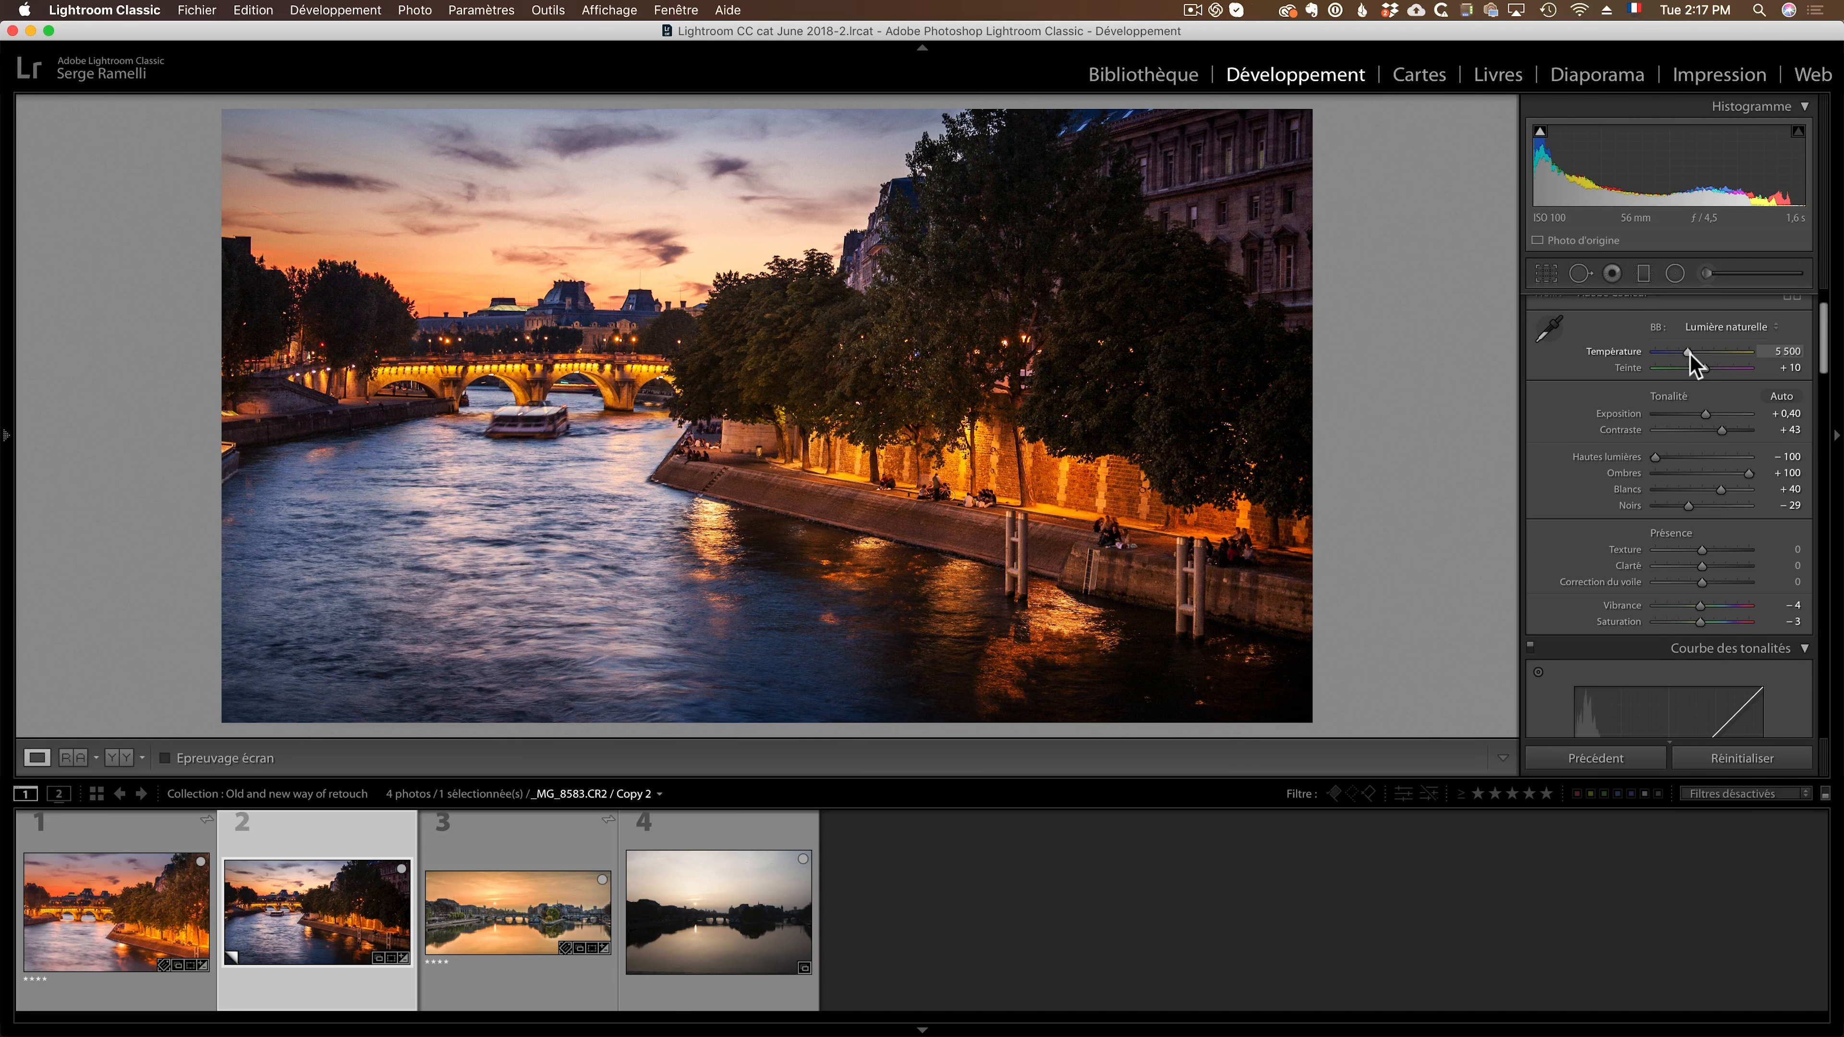
drag(1690, 355, 1693, 353)
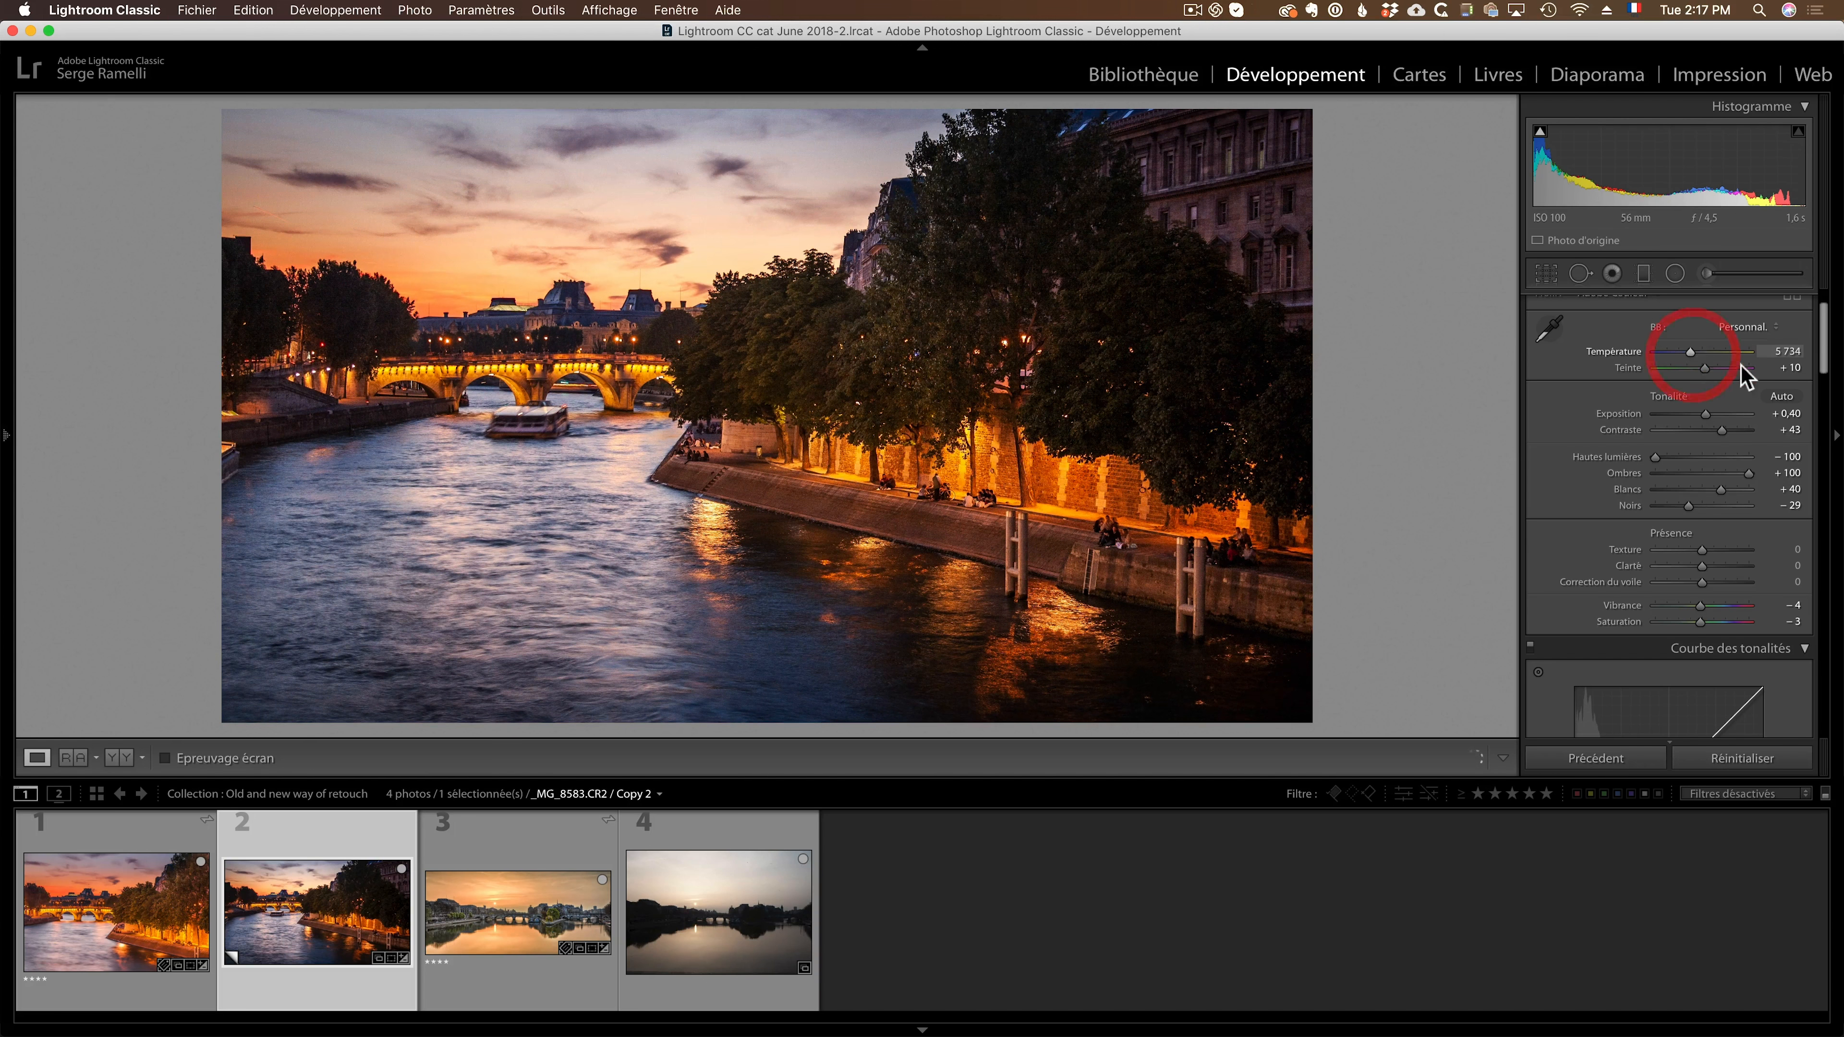
drag(1706, 369, 1708, 372)
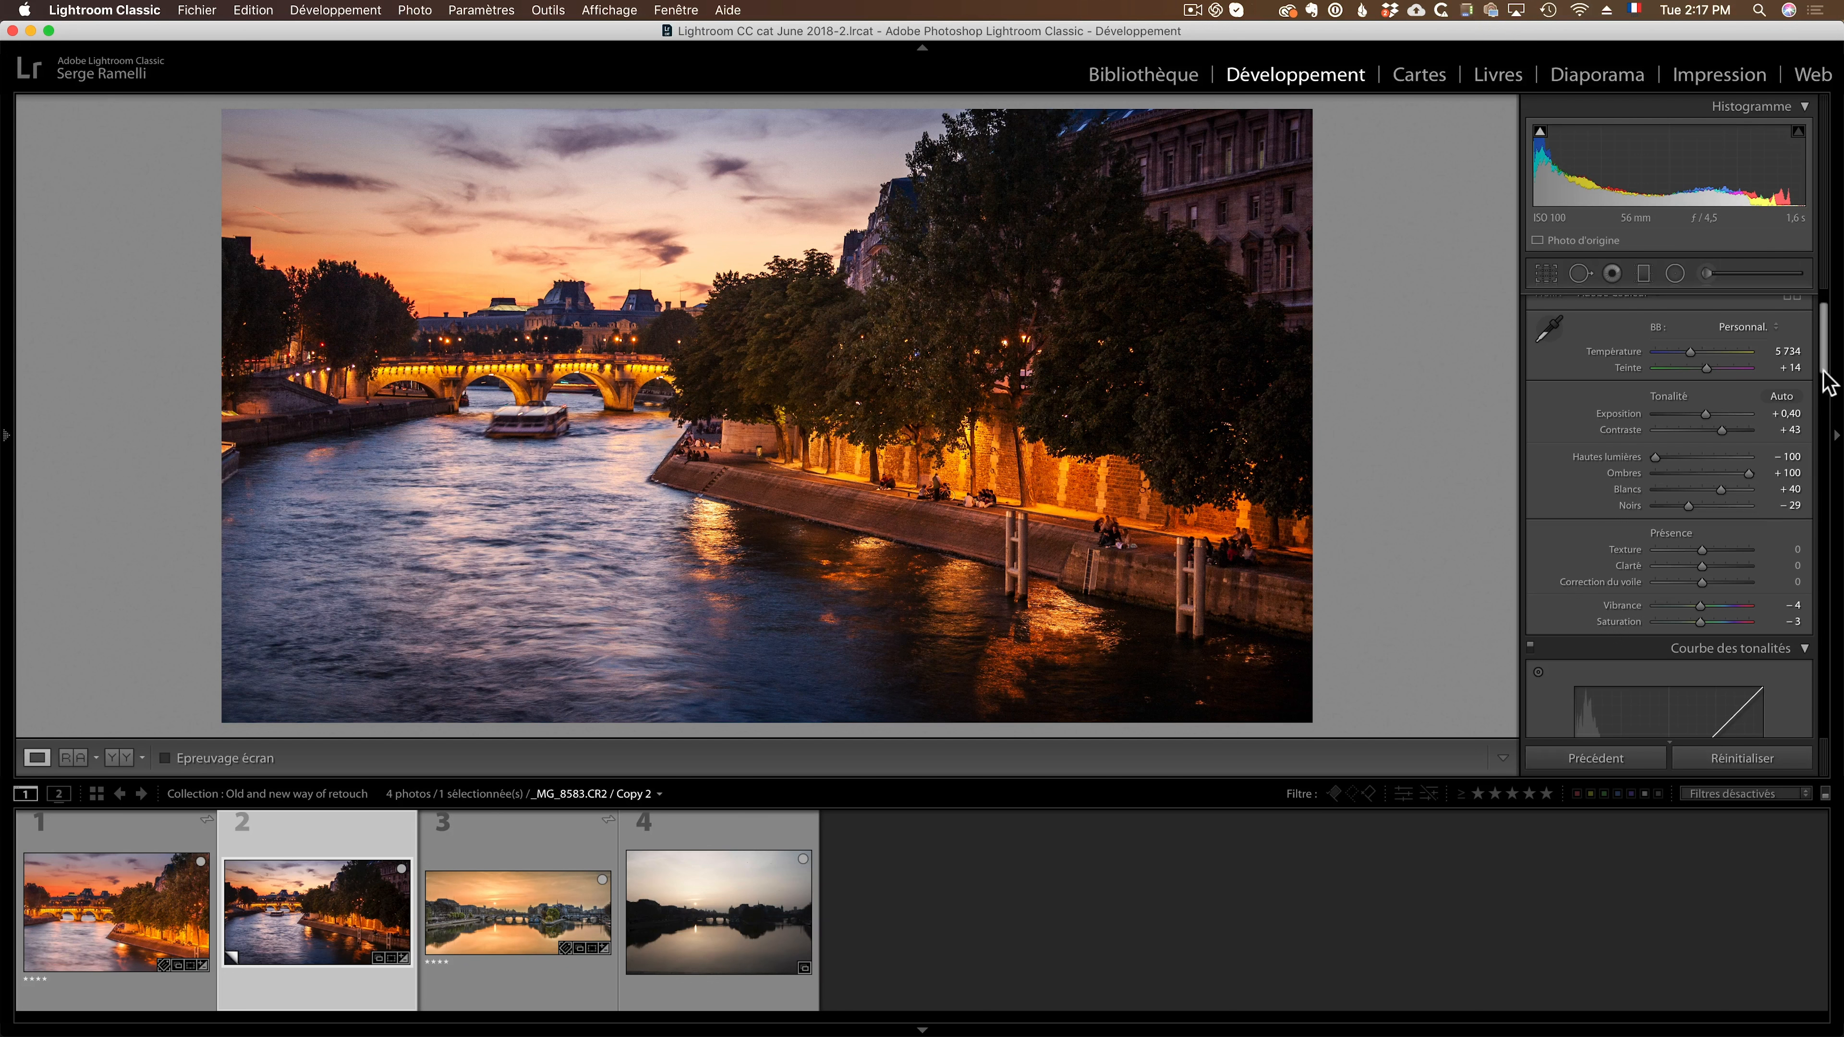
Test the extreme red hue shift in the HSL colour settings, set red hue to −3 and lower the orange hue slightly.
drag(1828, 374, 1827, 478)
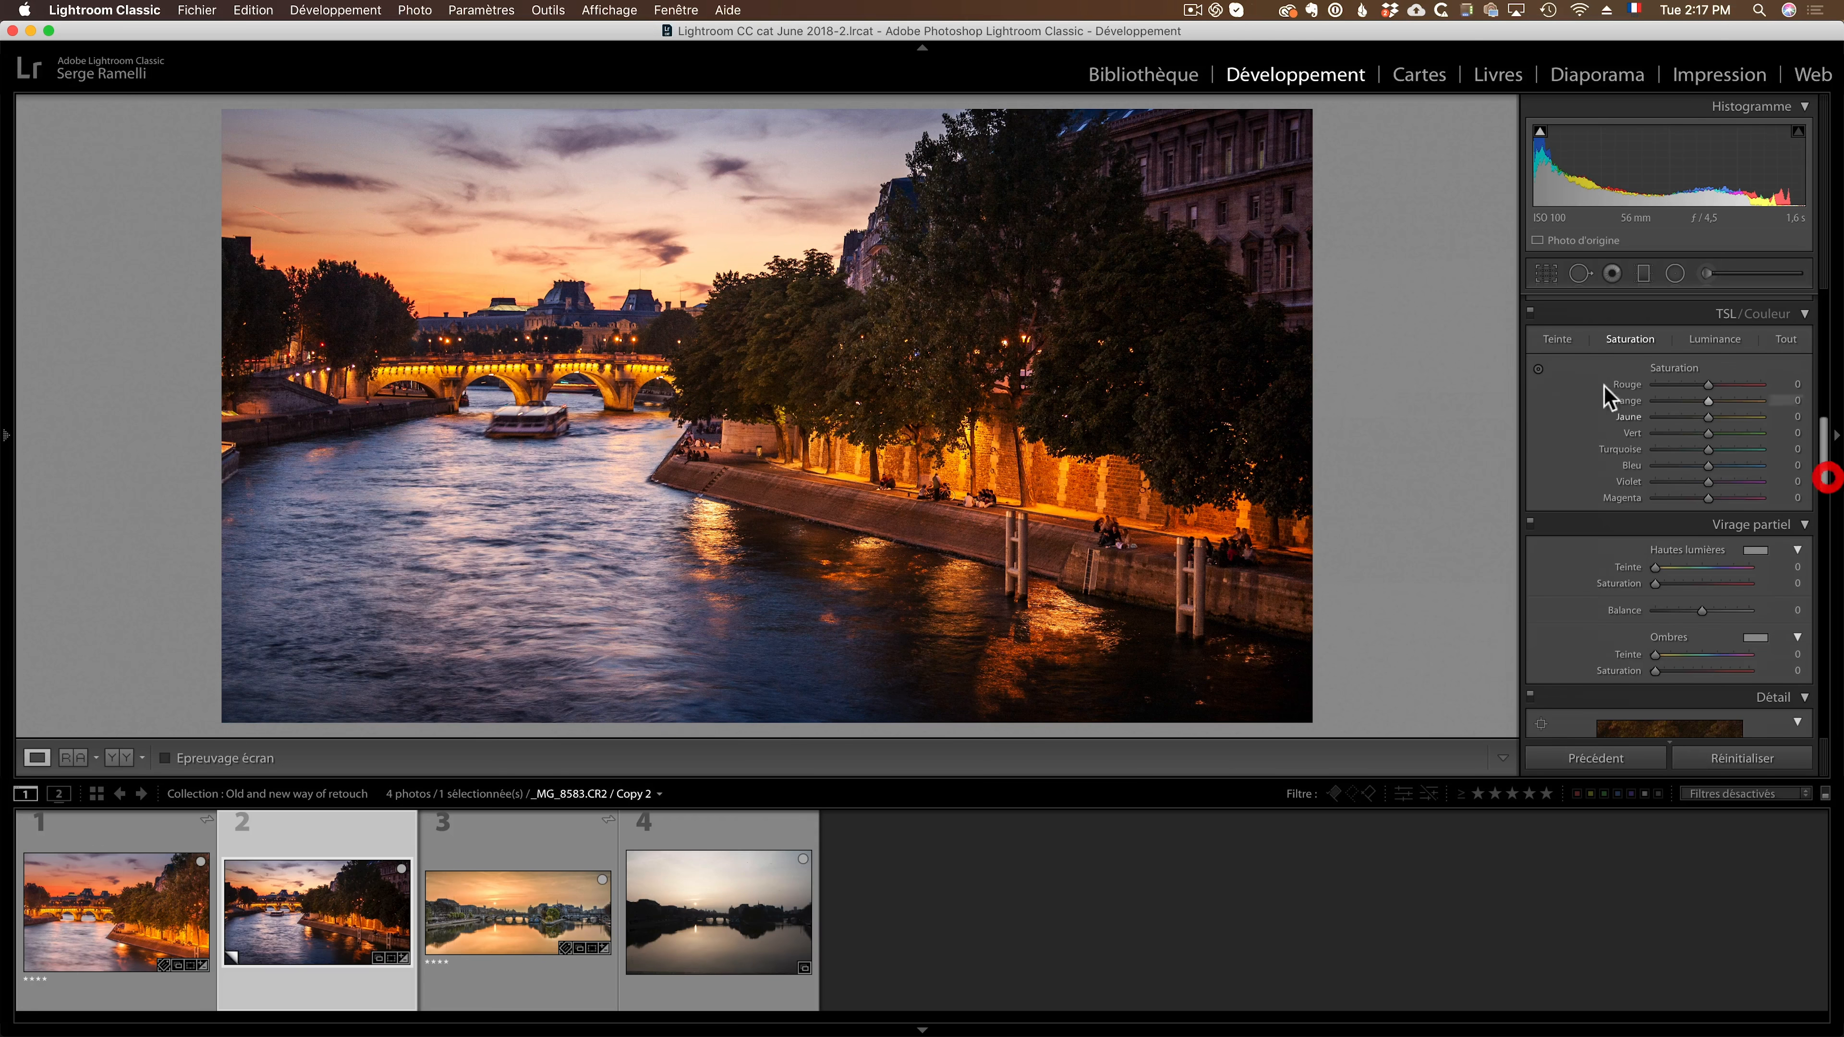
click(1560, 349)
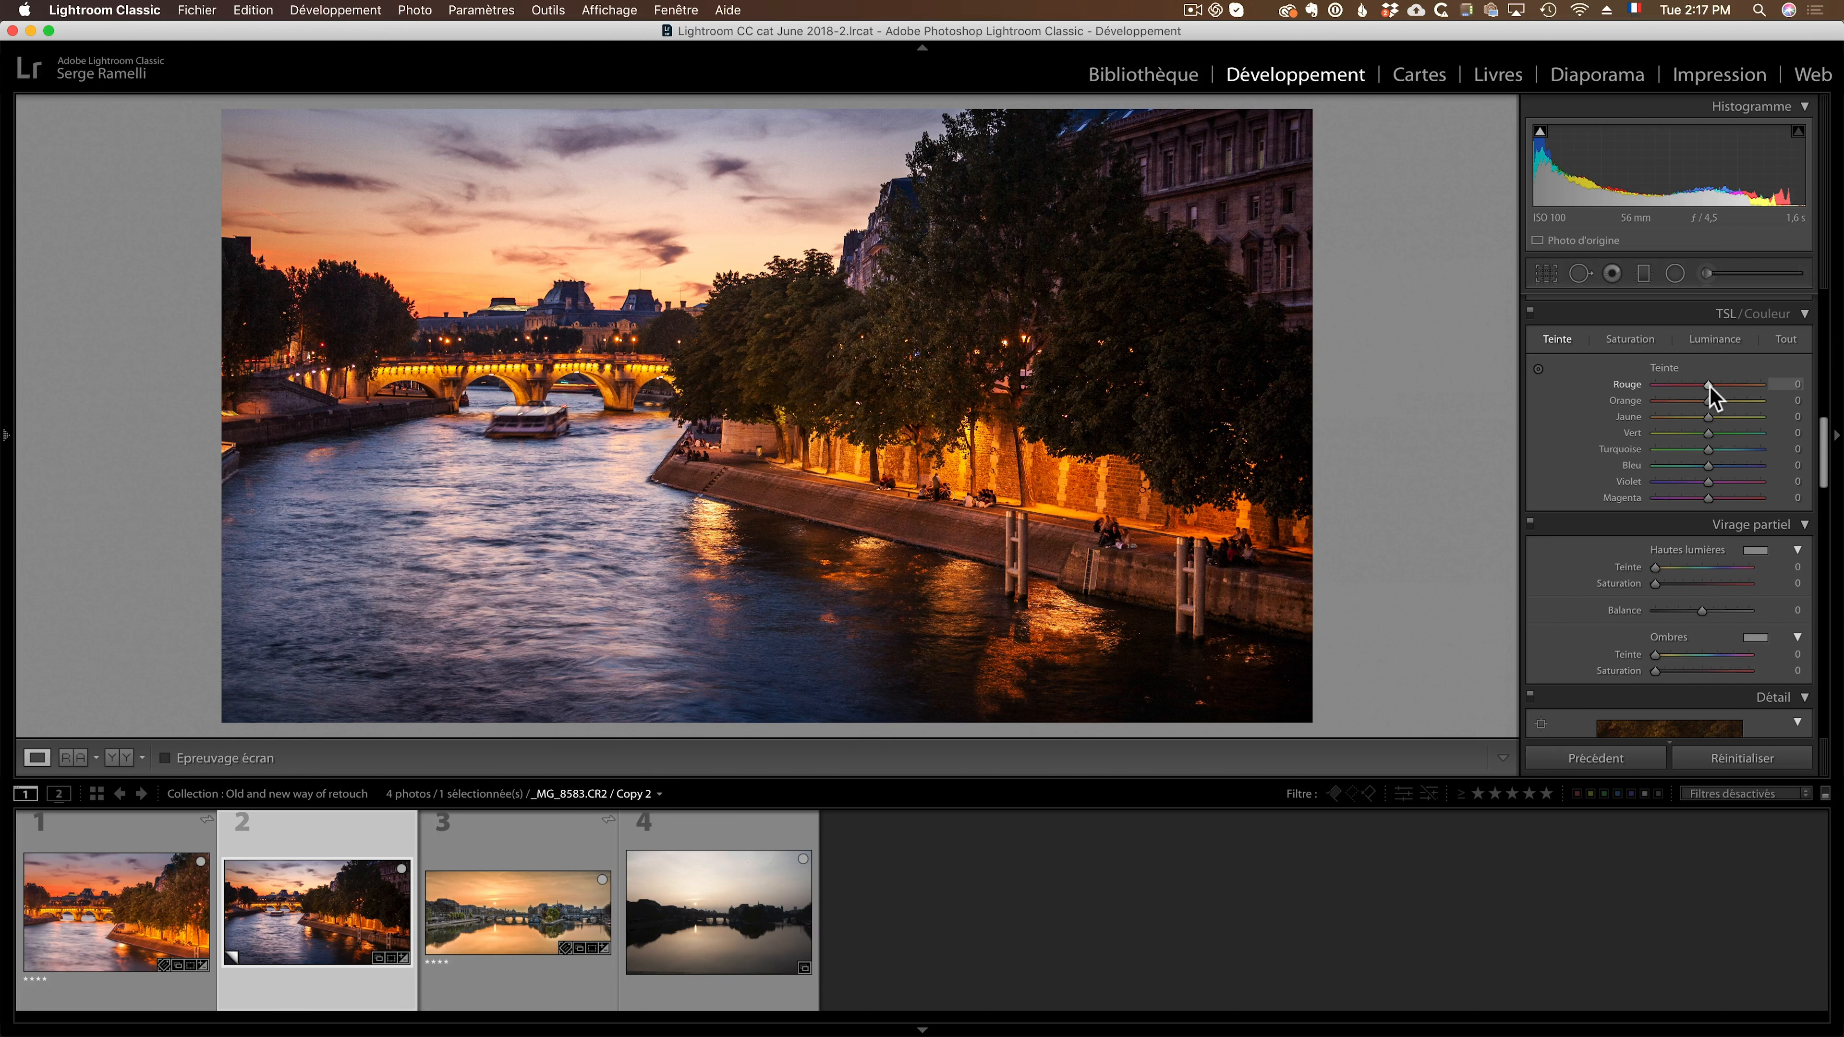
drag(1710, 384, 1807, 386)
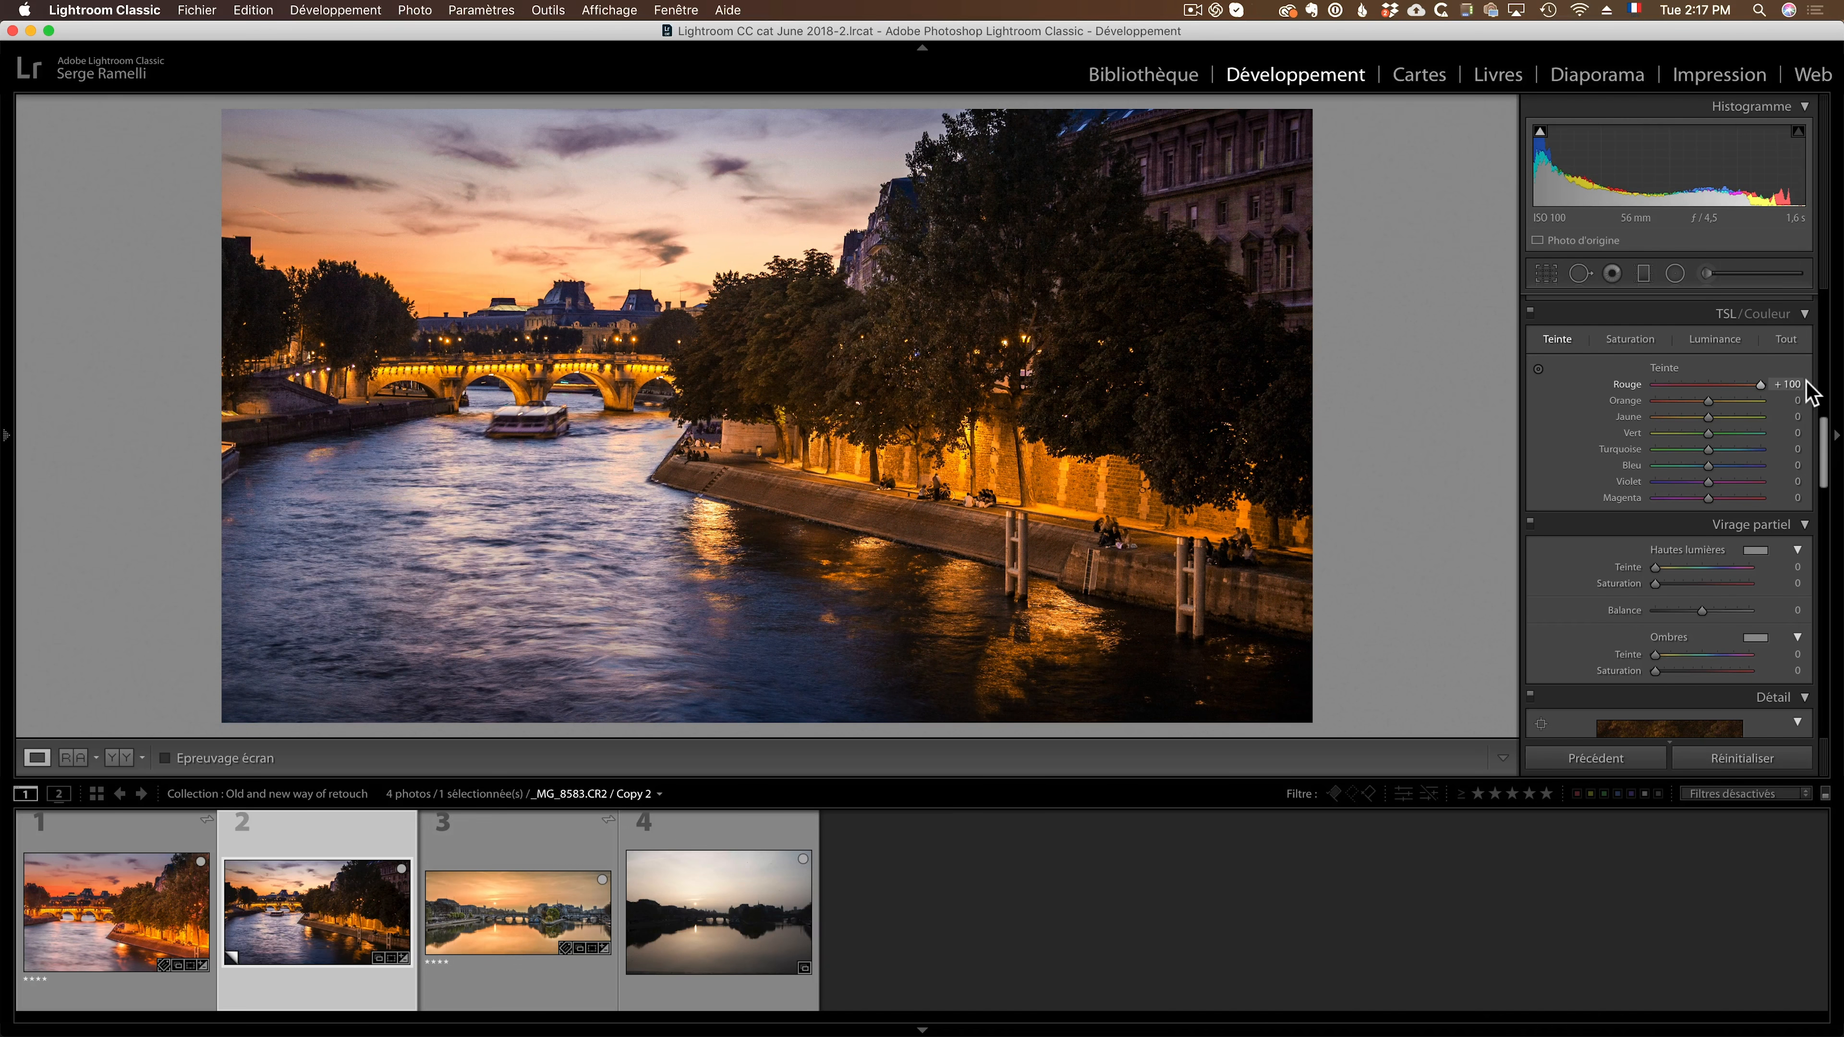
drag(1810, 392, 1708, 398)
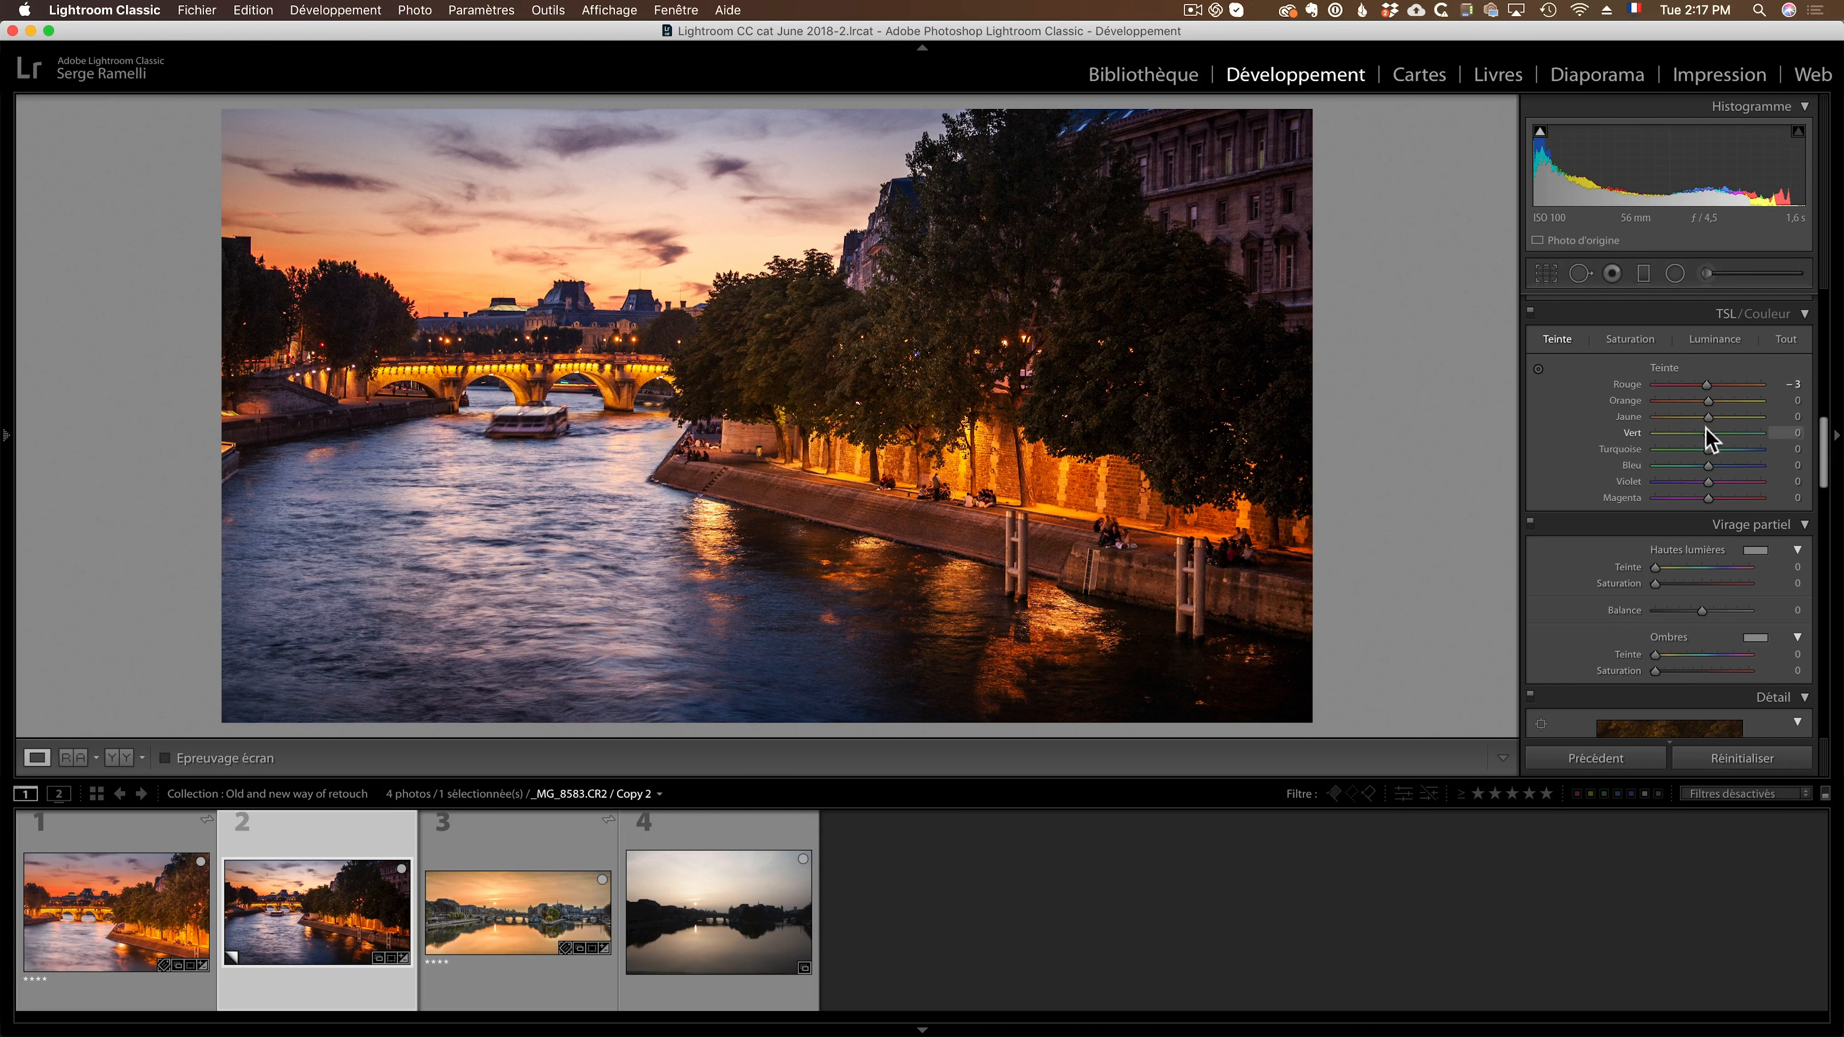
mouse_move(1709, 403)
mouse_down()
mouse_move(1802, 400)
mouse_move(1602, 401)
mouse_move(1701, 399)
mouse_up()
Set luminance noise reduction to 24 and the sharpening amount to 77 while inspecting the bridge up close.
drag(1824, 465, 1823, 536)
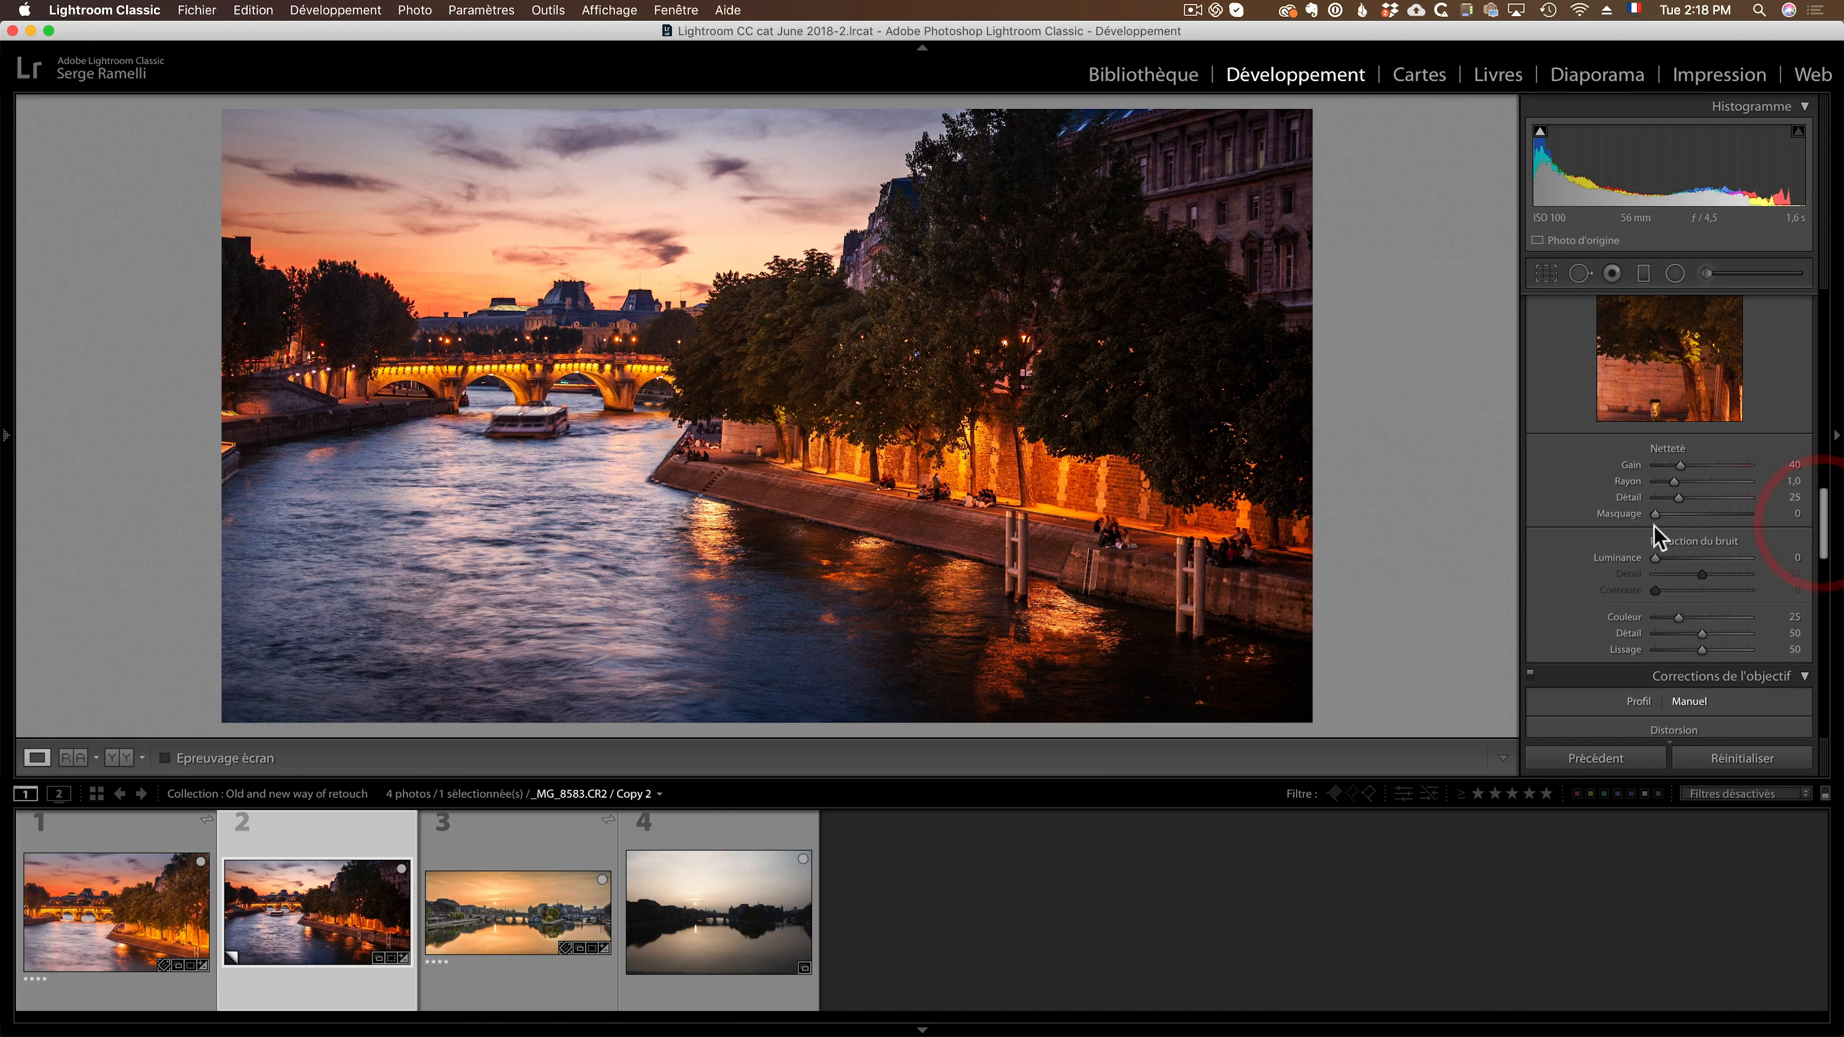
click(446, 330)
drag(595, 389, 610, 388)
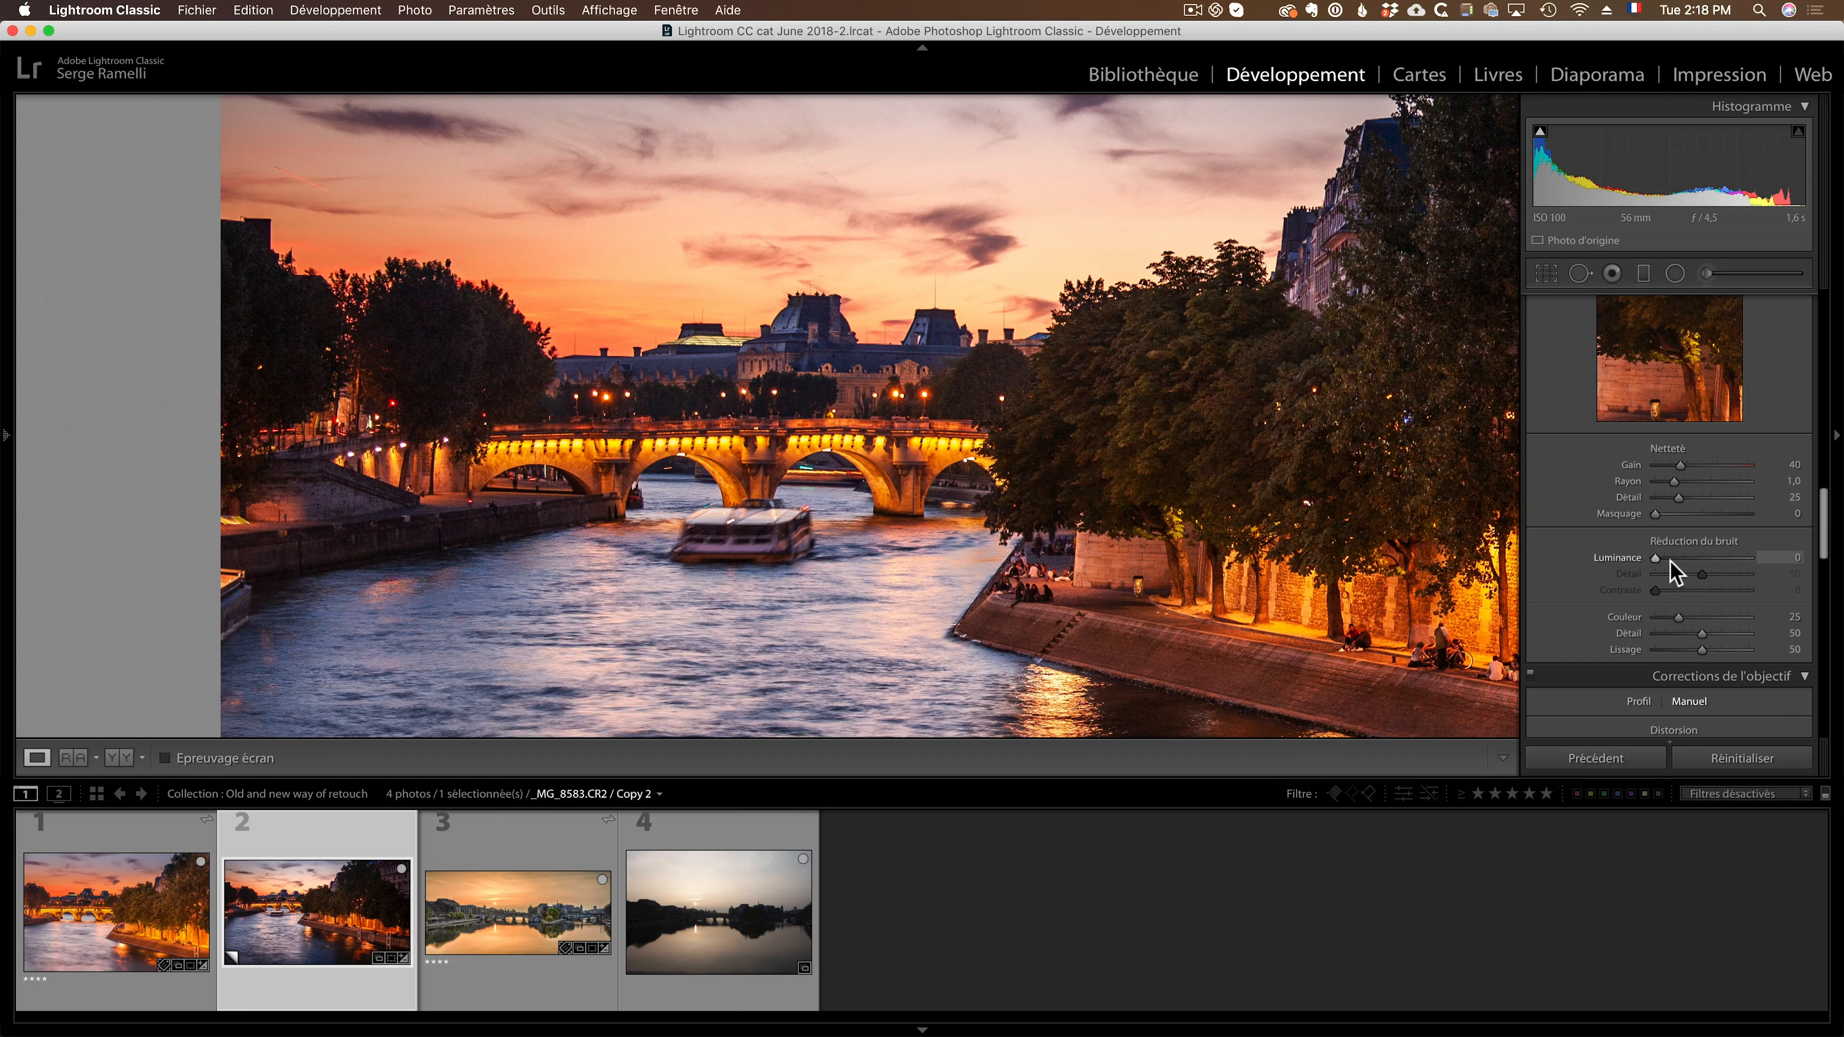
drag(1656, 558, 1666, 563)
drag(1689, 469, 1712, 469)
drag(1675, 560, 1678, 558)
drag(1725, 474, 1702, 465)
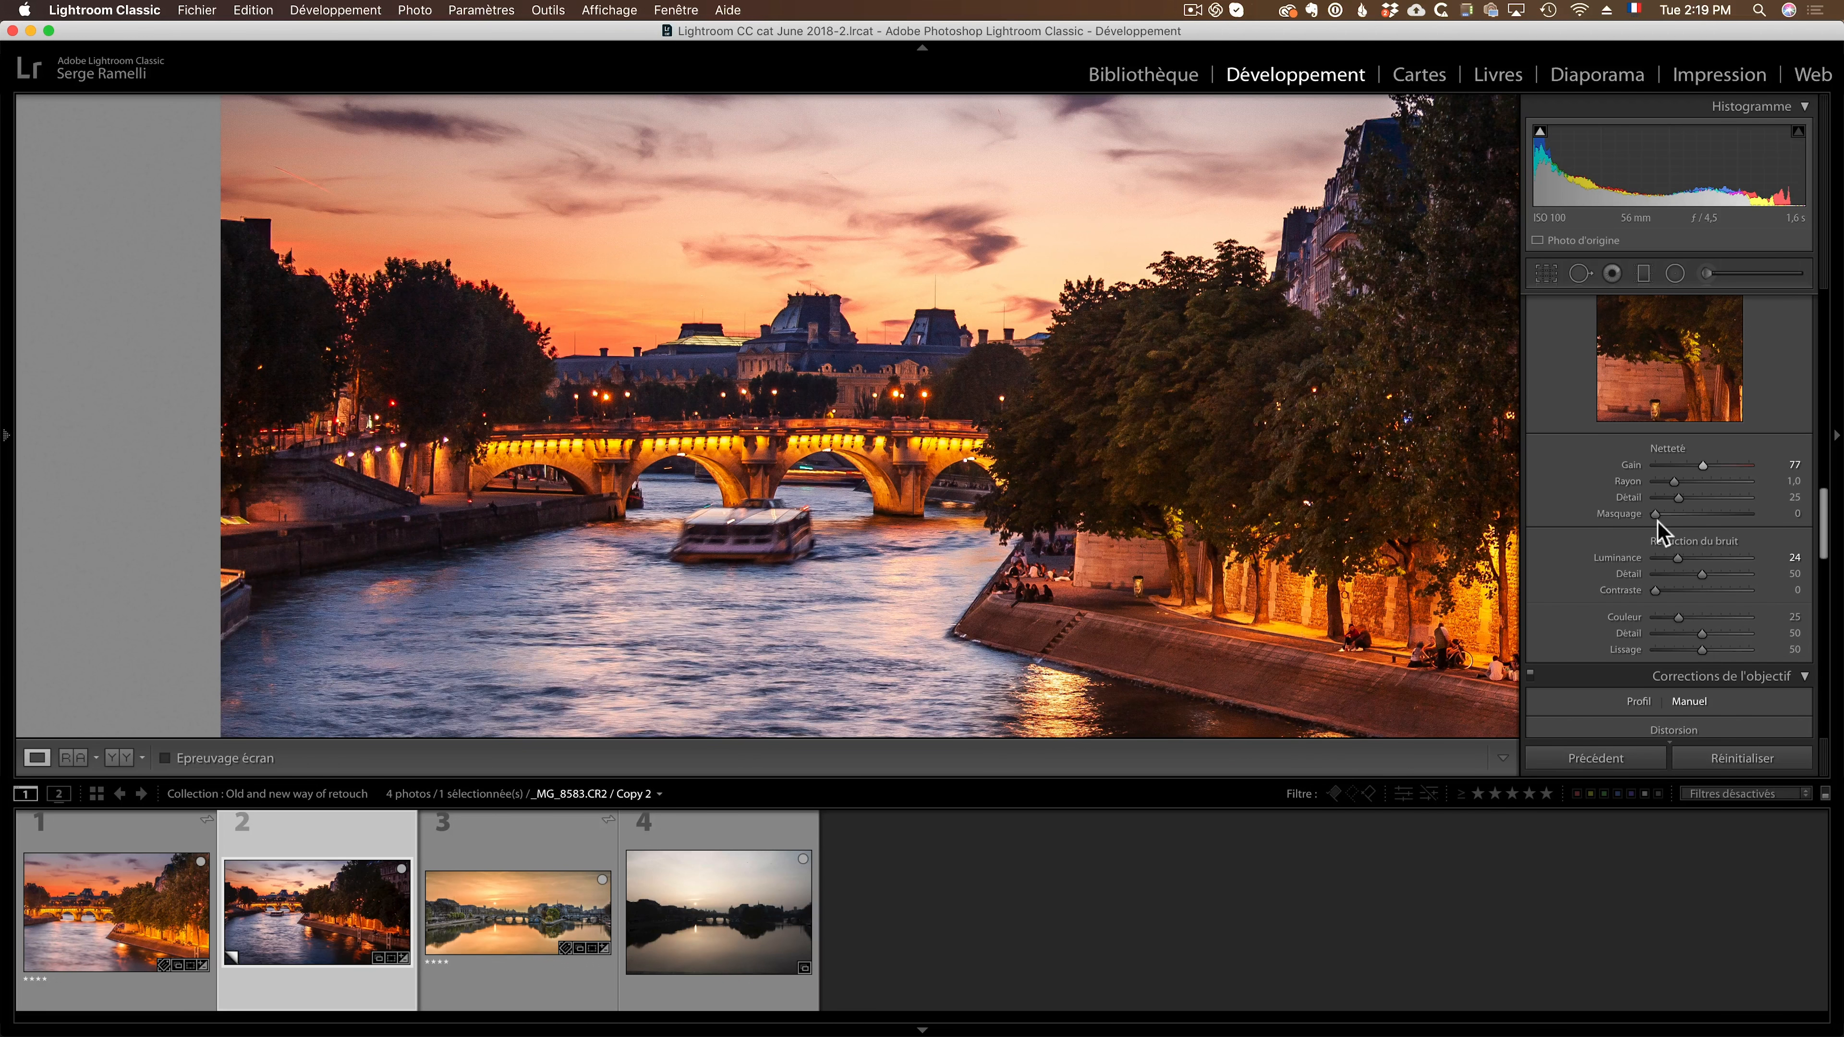
Set sharpening masking to 62 using the black-and-white mask preview, and return to the full photo.
key(alt)
drag(1655, 516, 1695, 517)
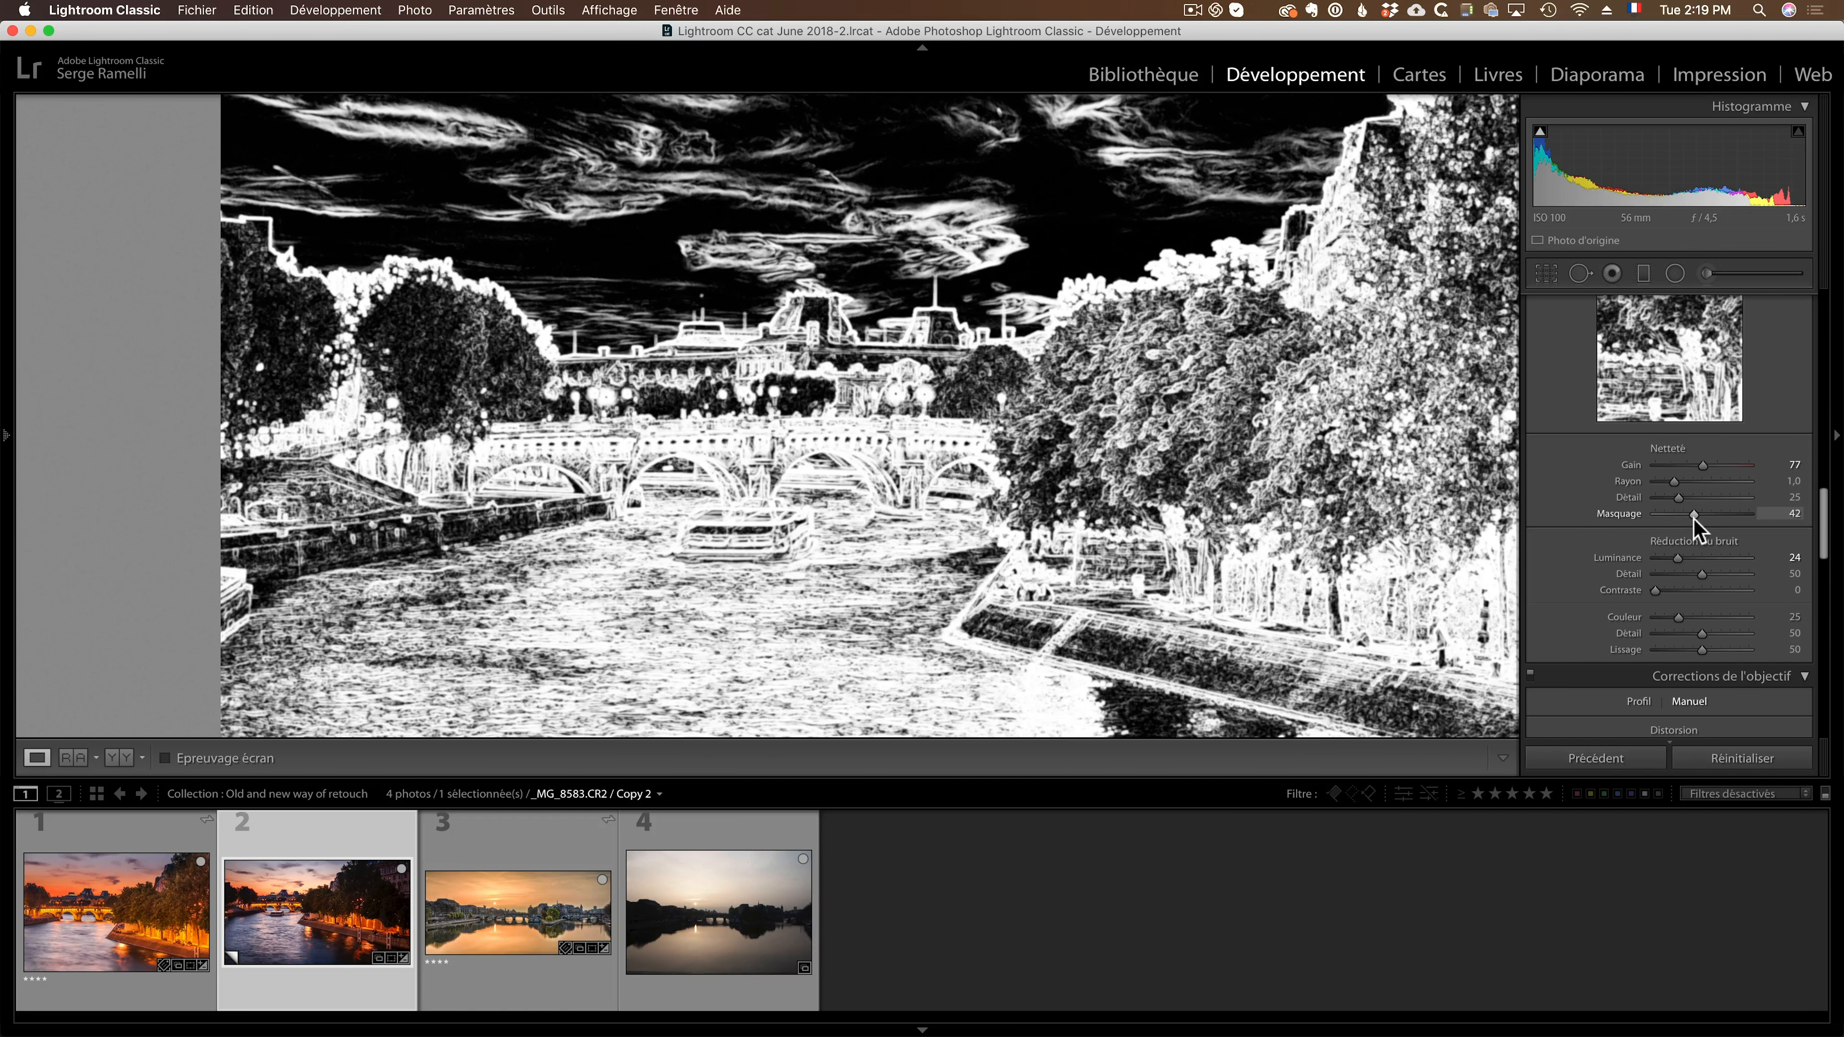
drag(1694, 518, 1716, 516)
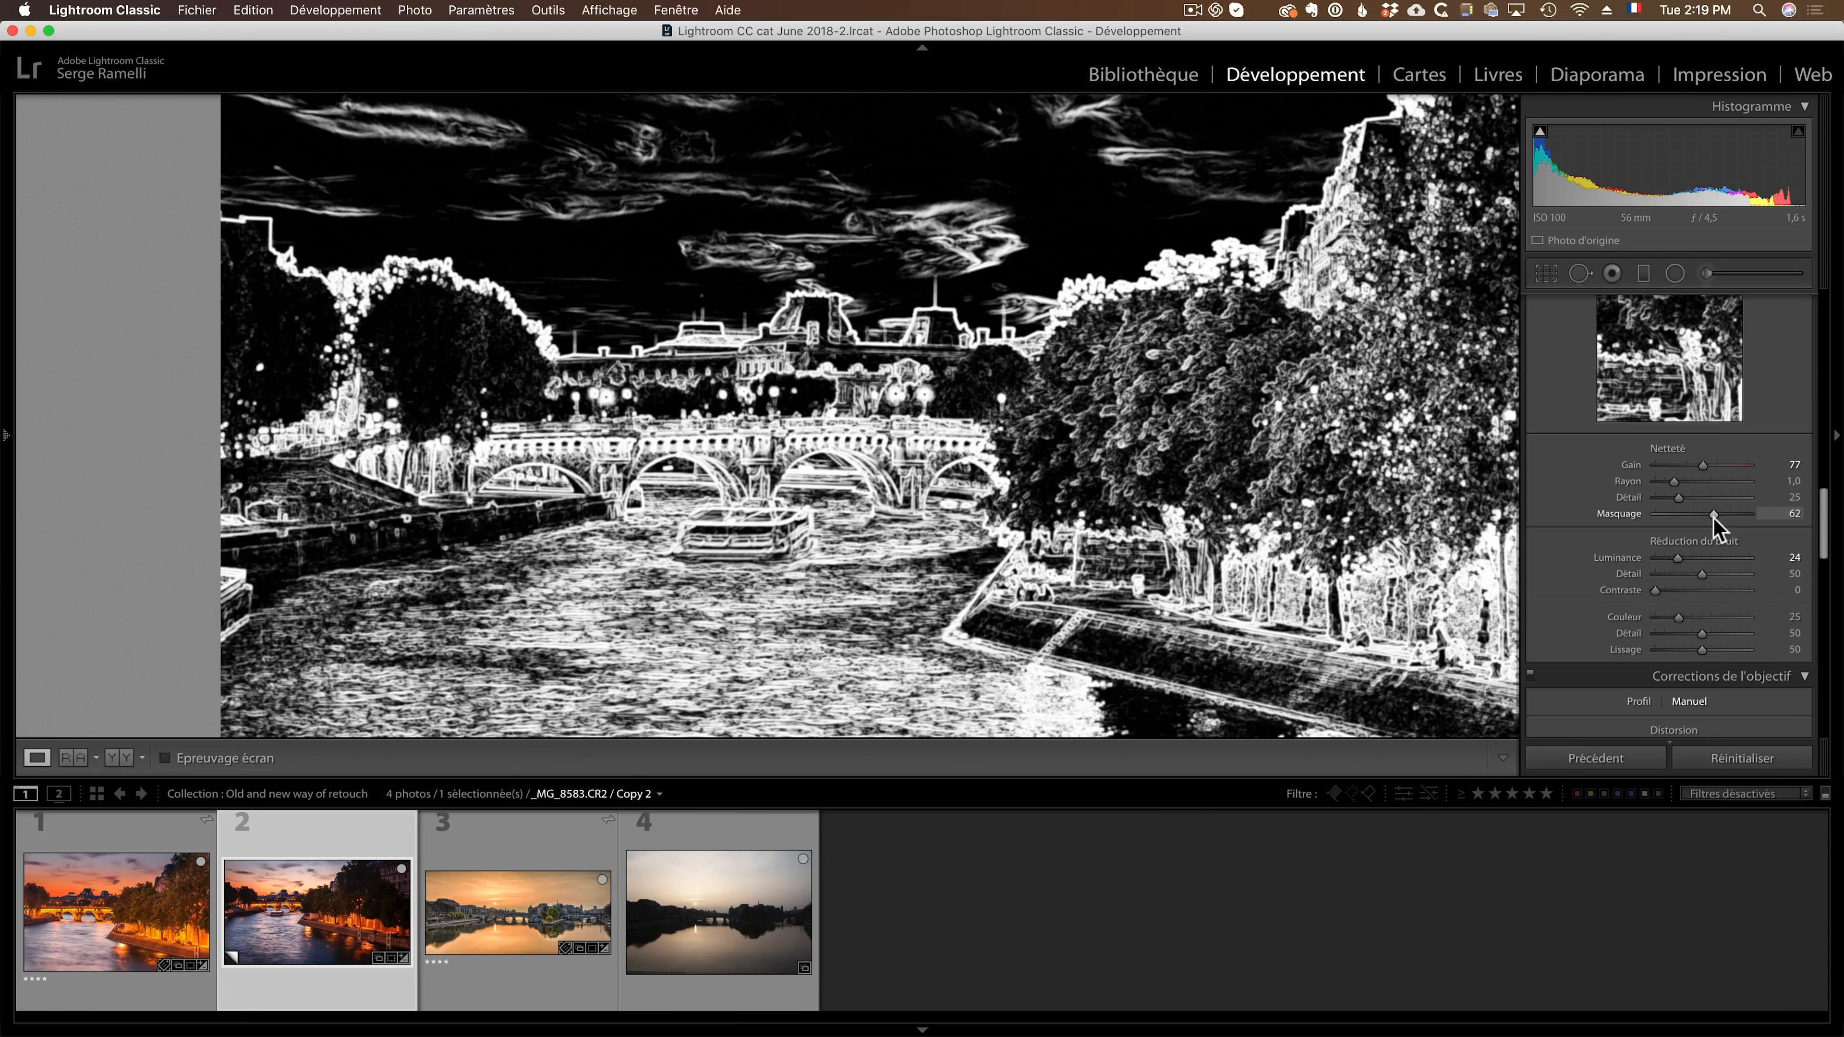
drag(1712, 516, 1712, 517)
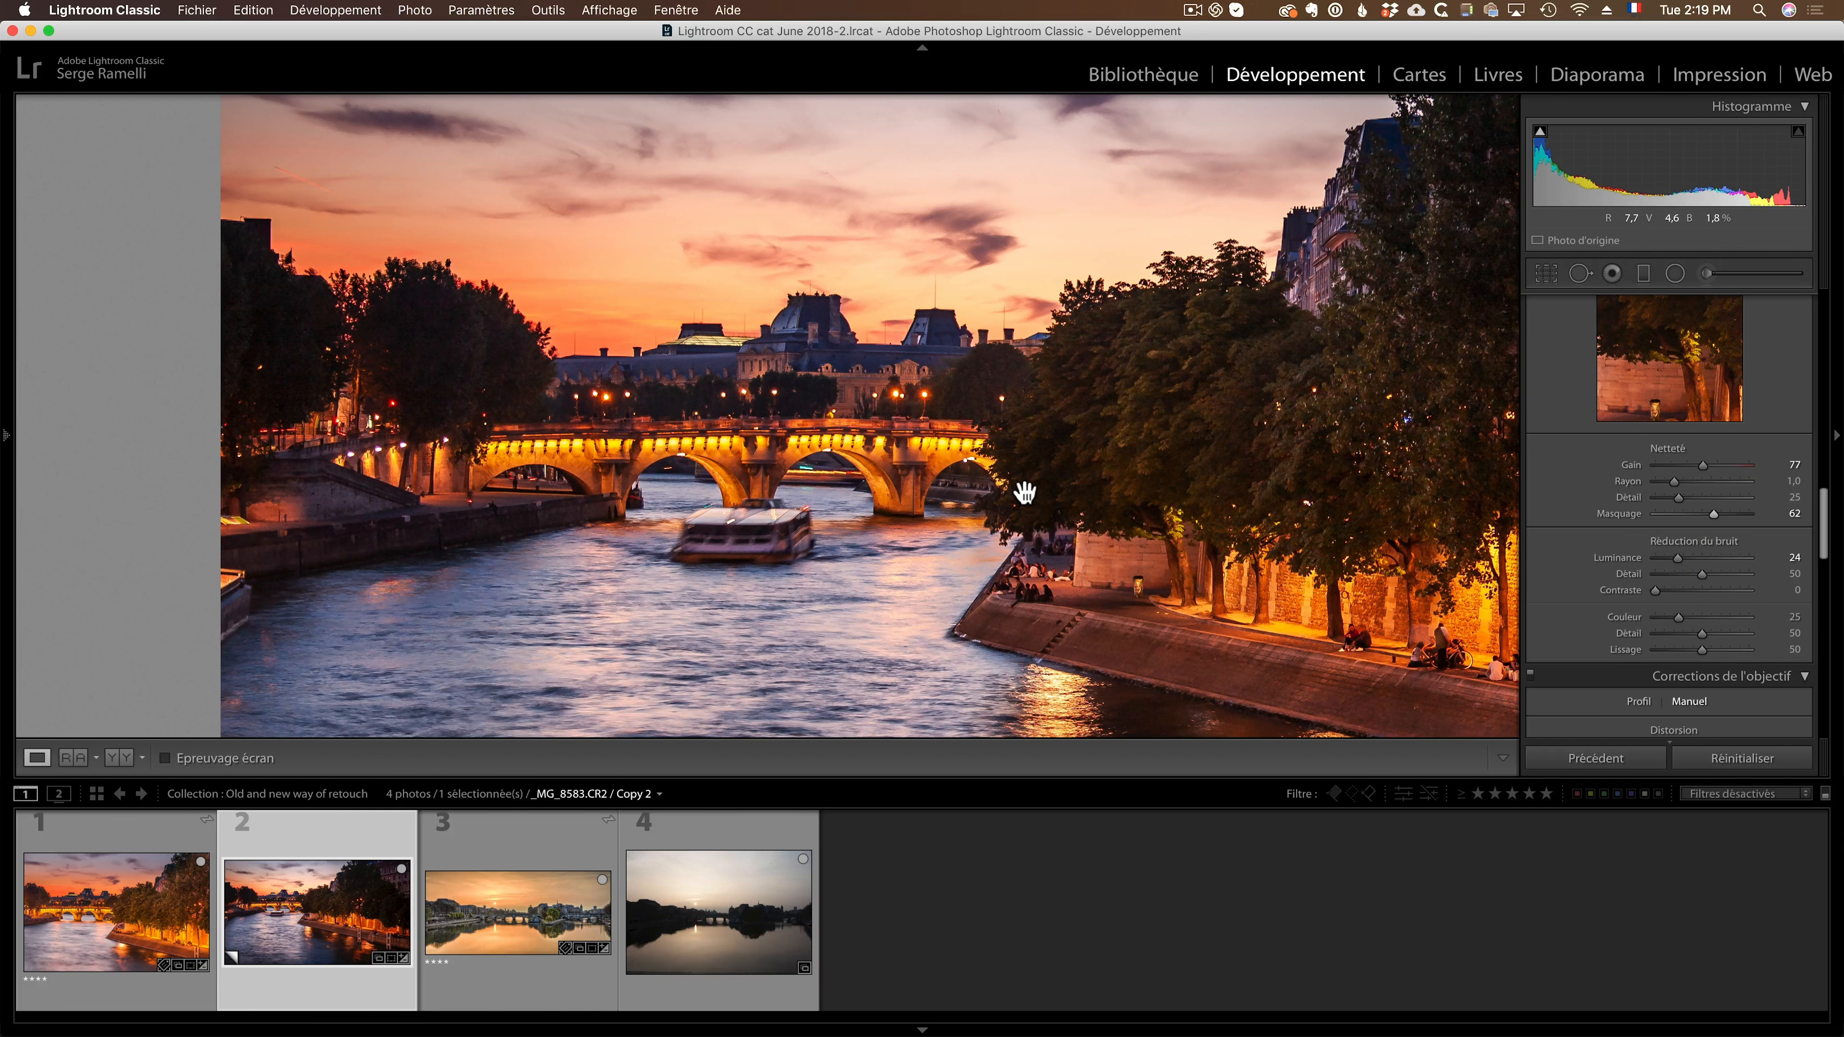
drag(1007, 518, 1006, 386)
click(900, 412)
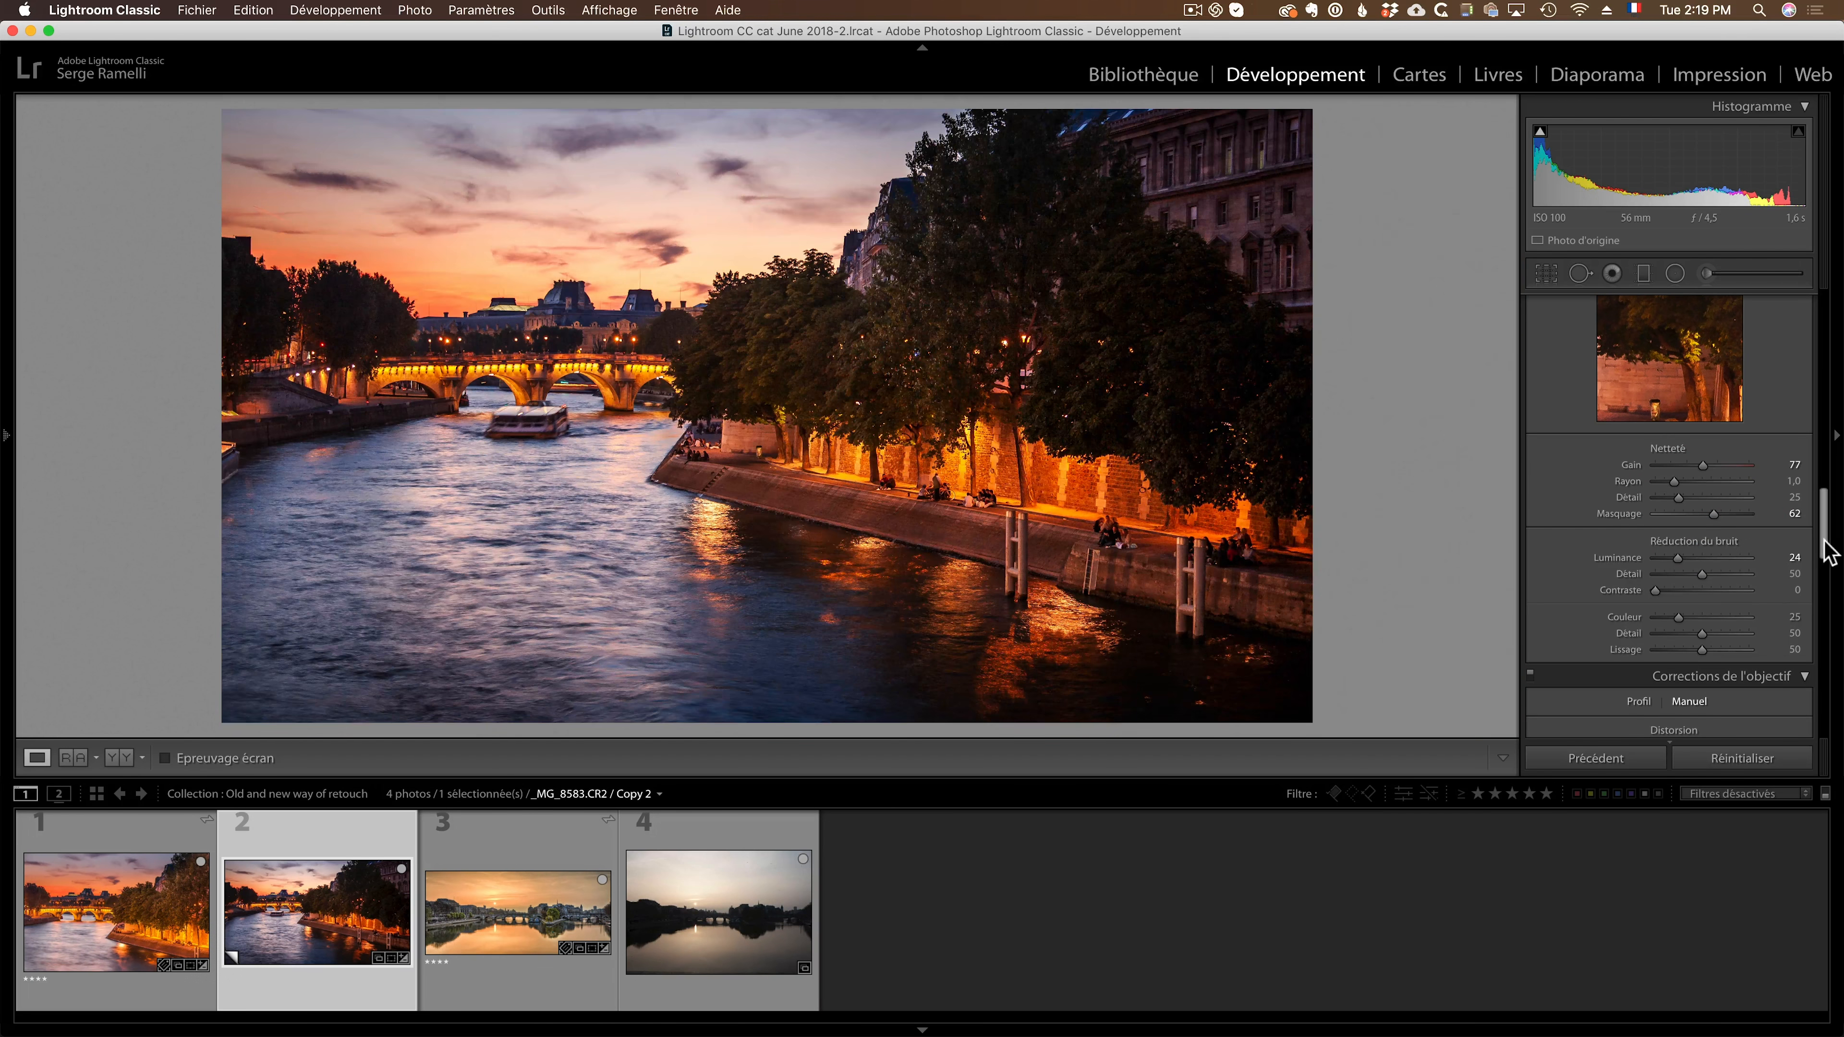
Enable chromatic aberration removal in the lens profile corrections and enlarge the bridge area to check the edges.
scroll(1824, 560, down, 5)
scroll(1824, 581, up, 3)
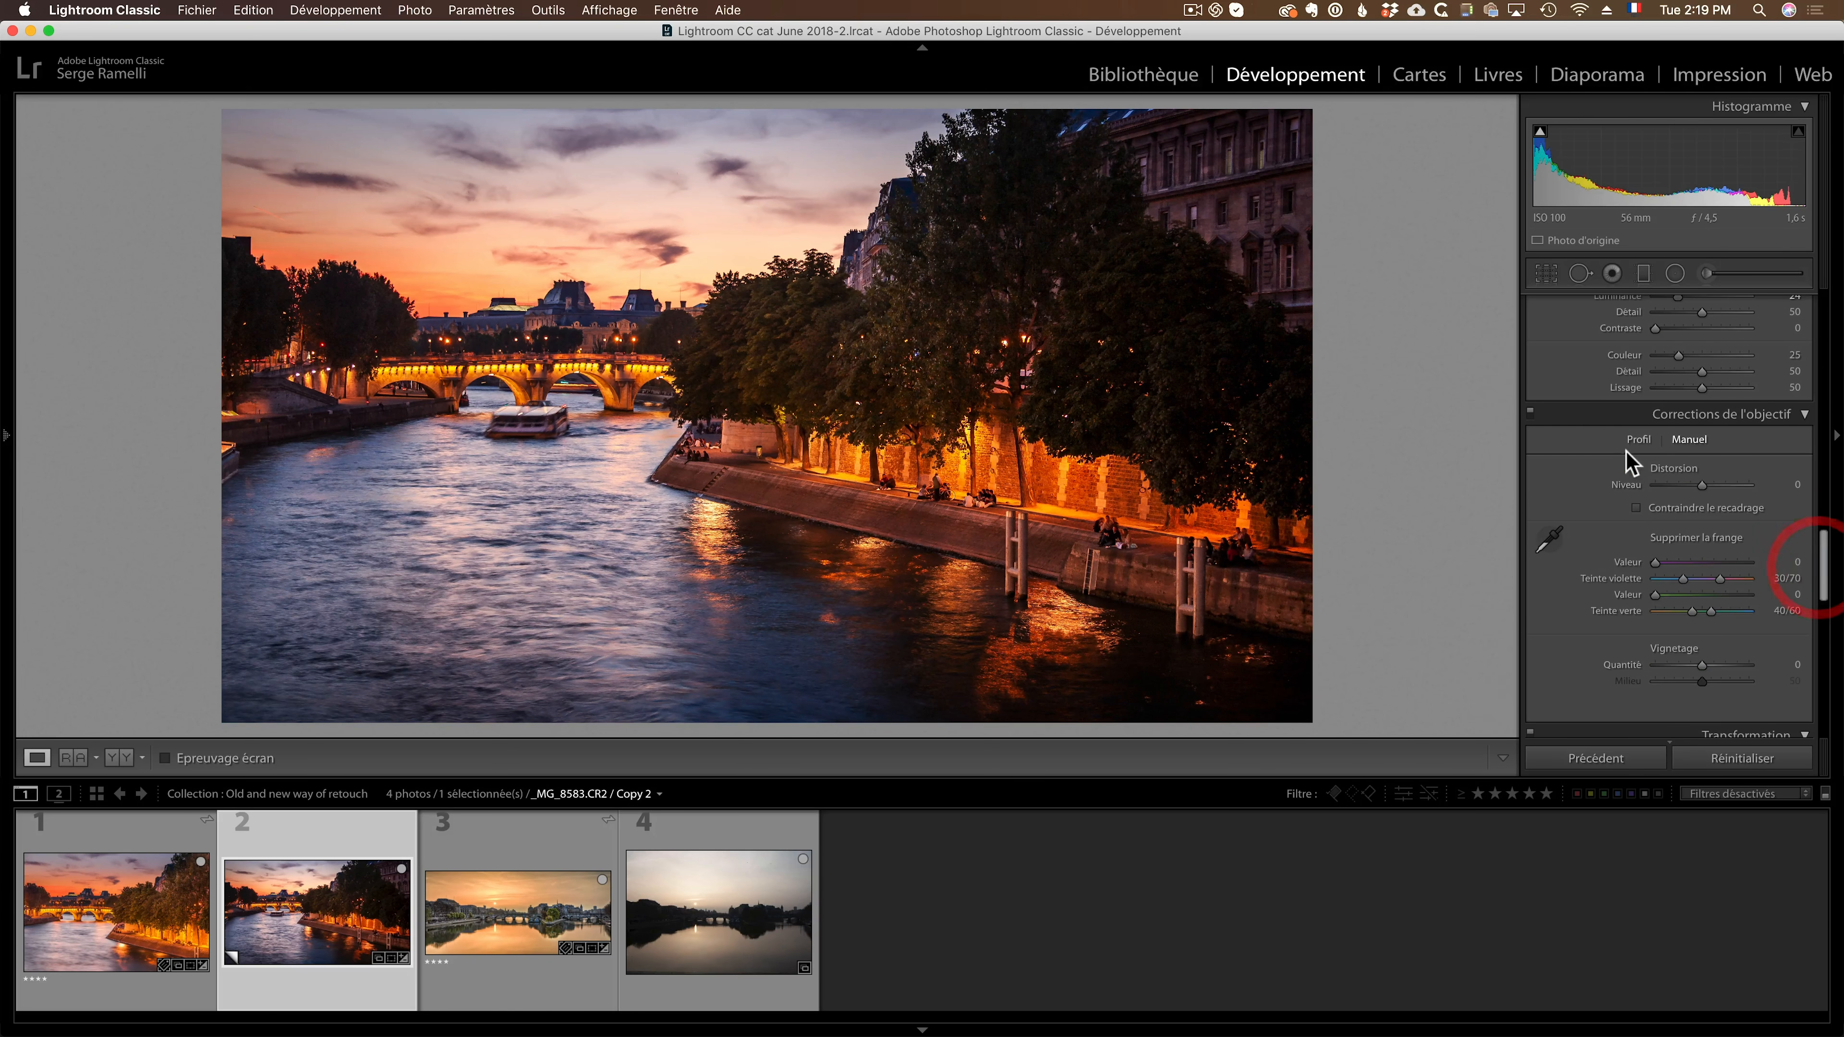
click(1638, 439)
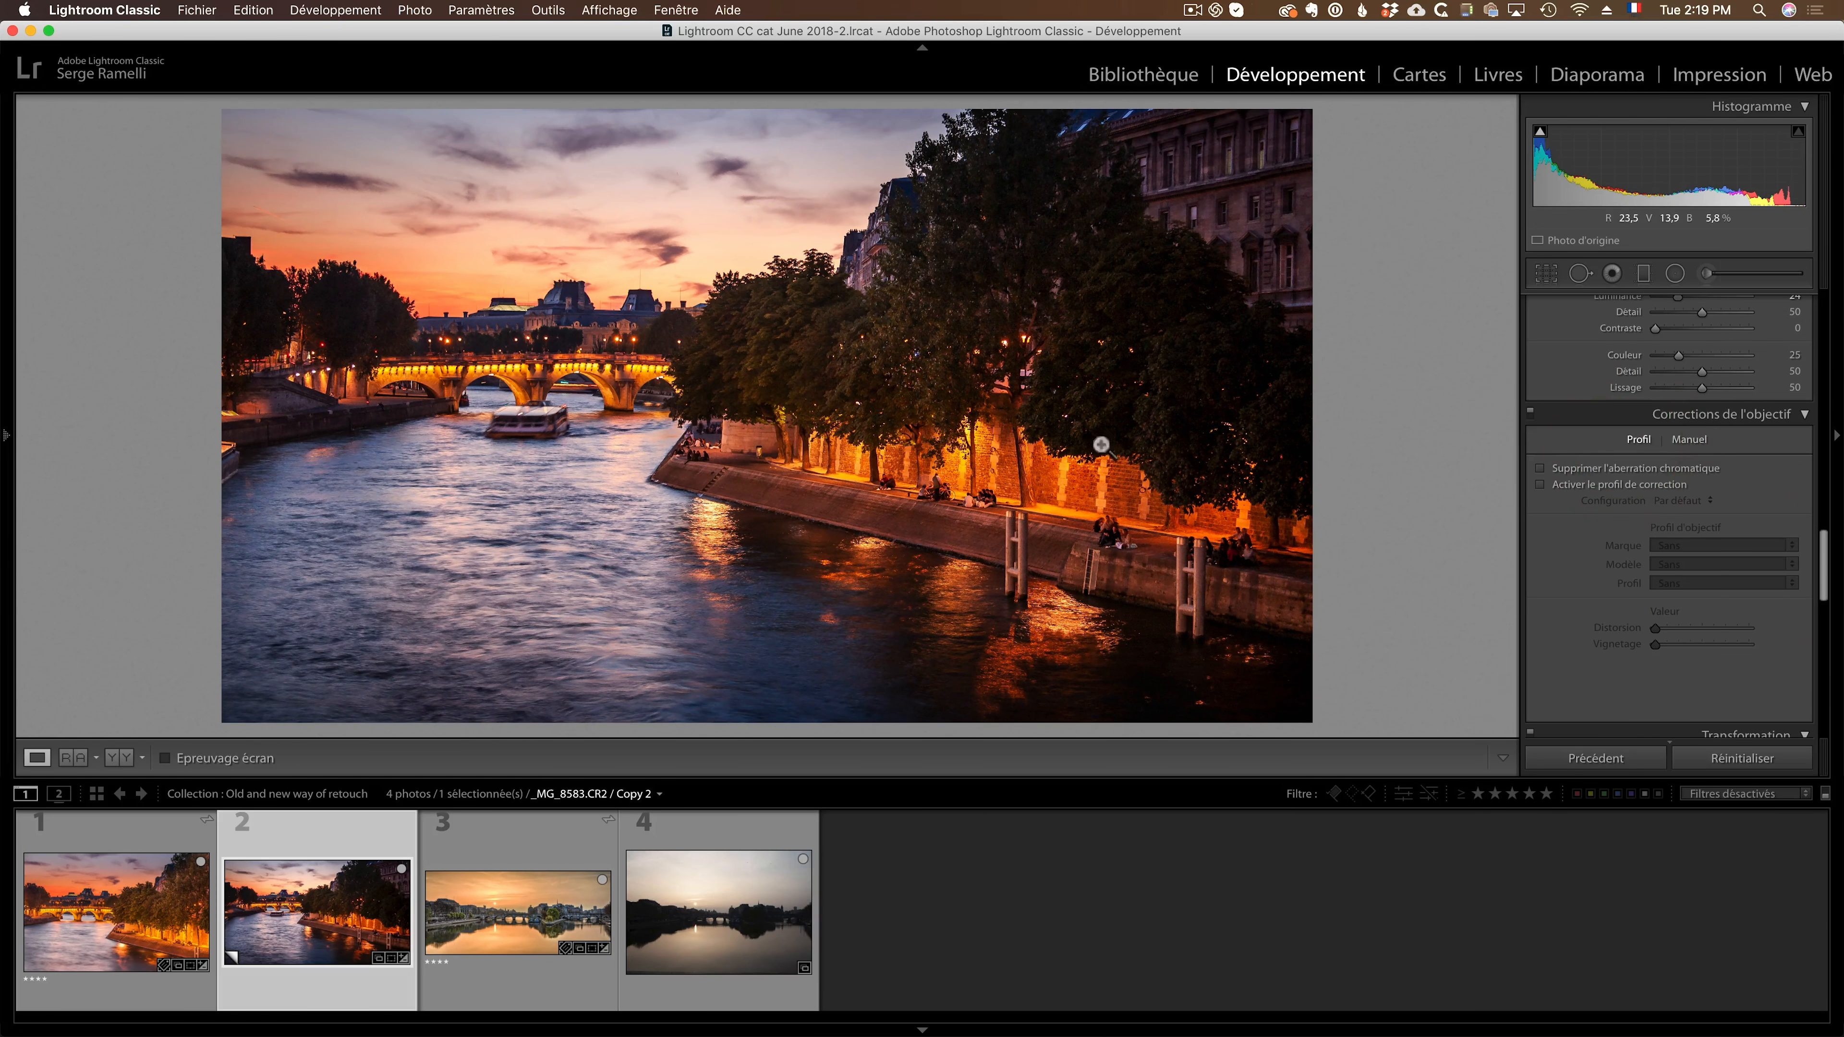
click(1572, 472)
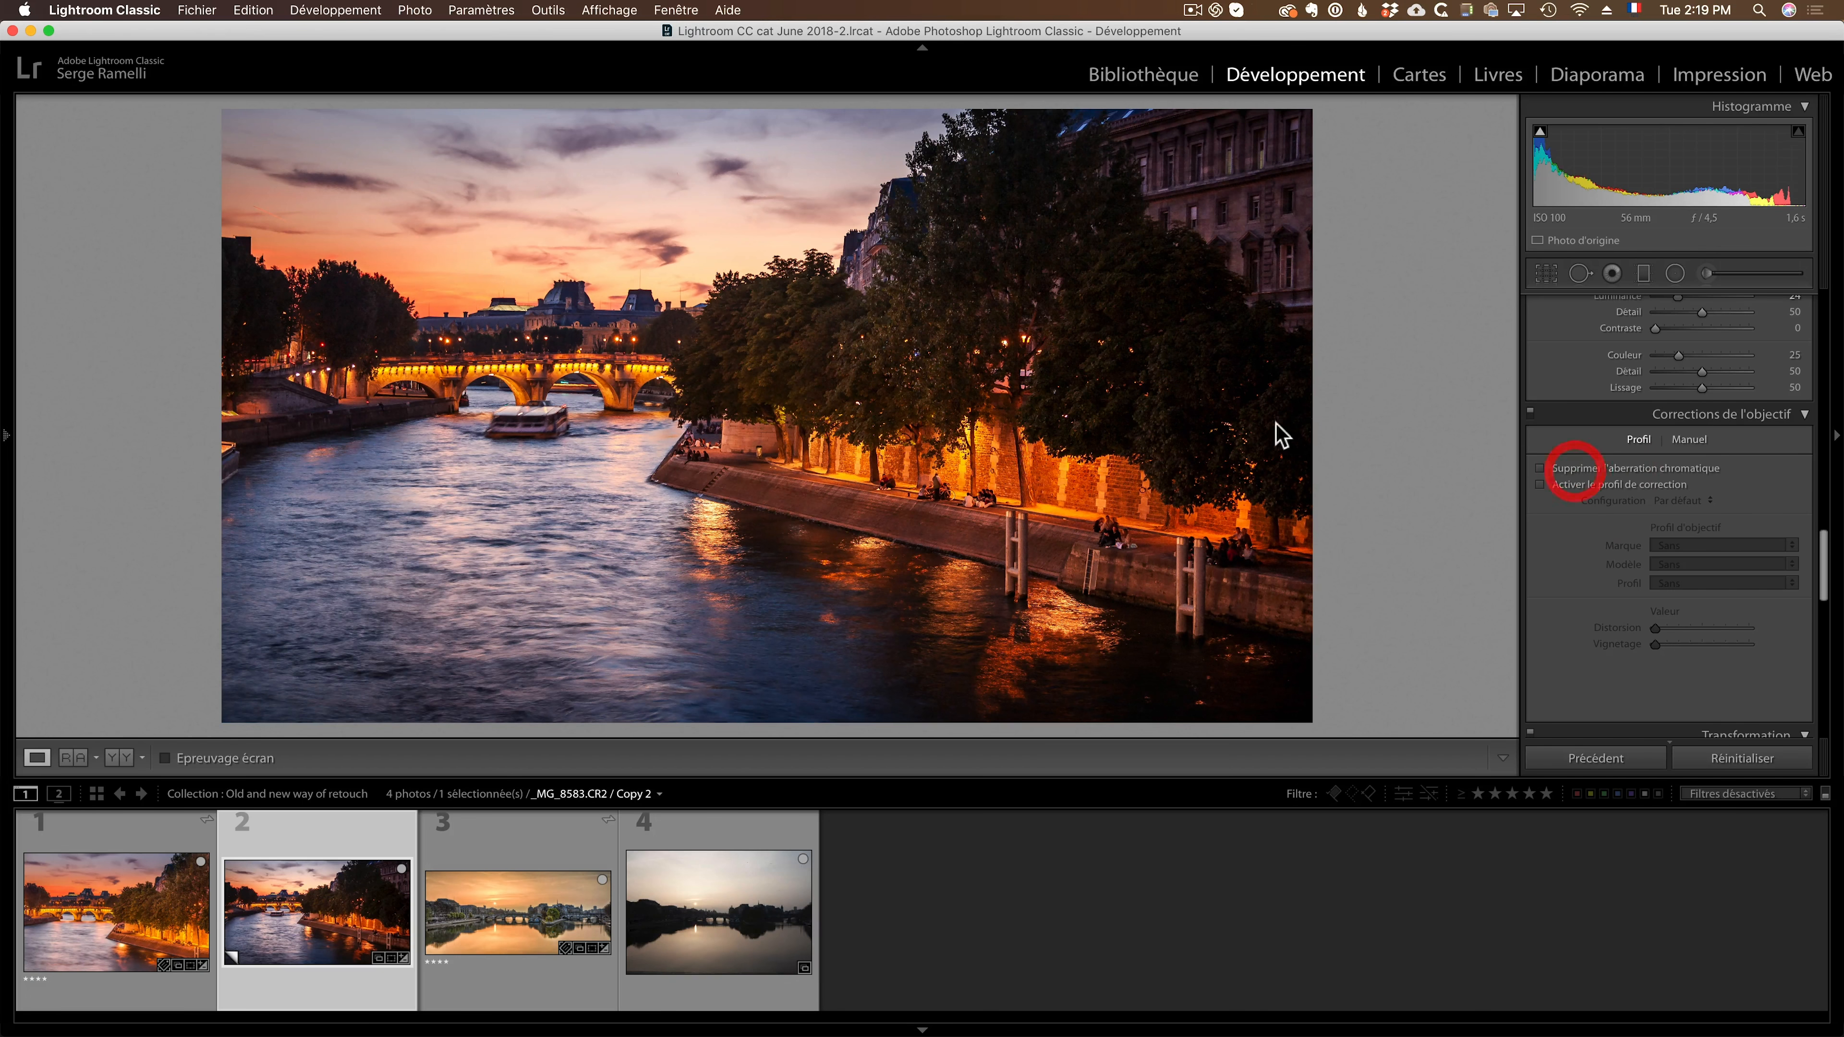
click(399, 290)
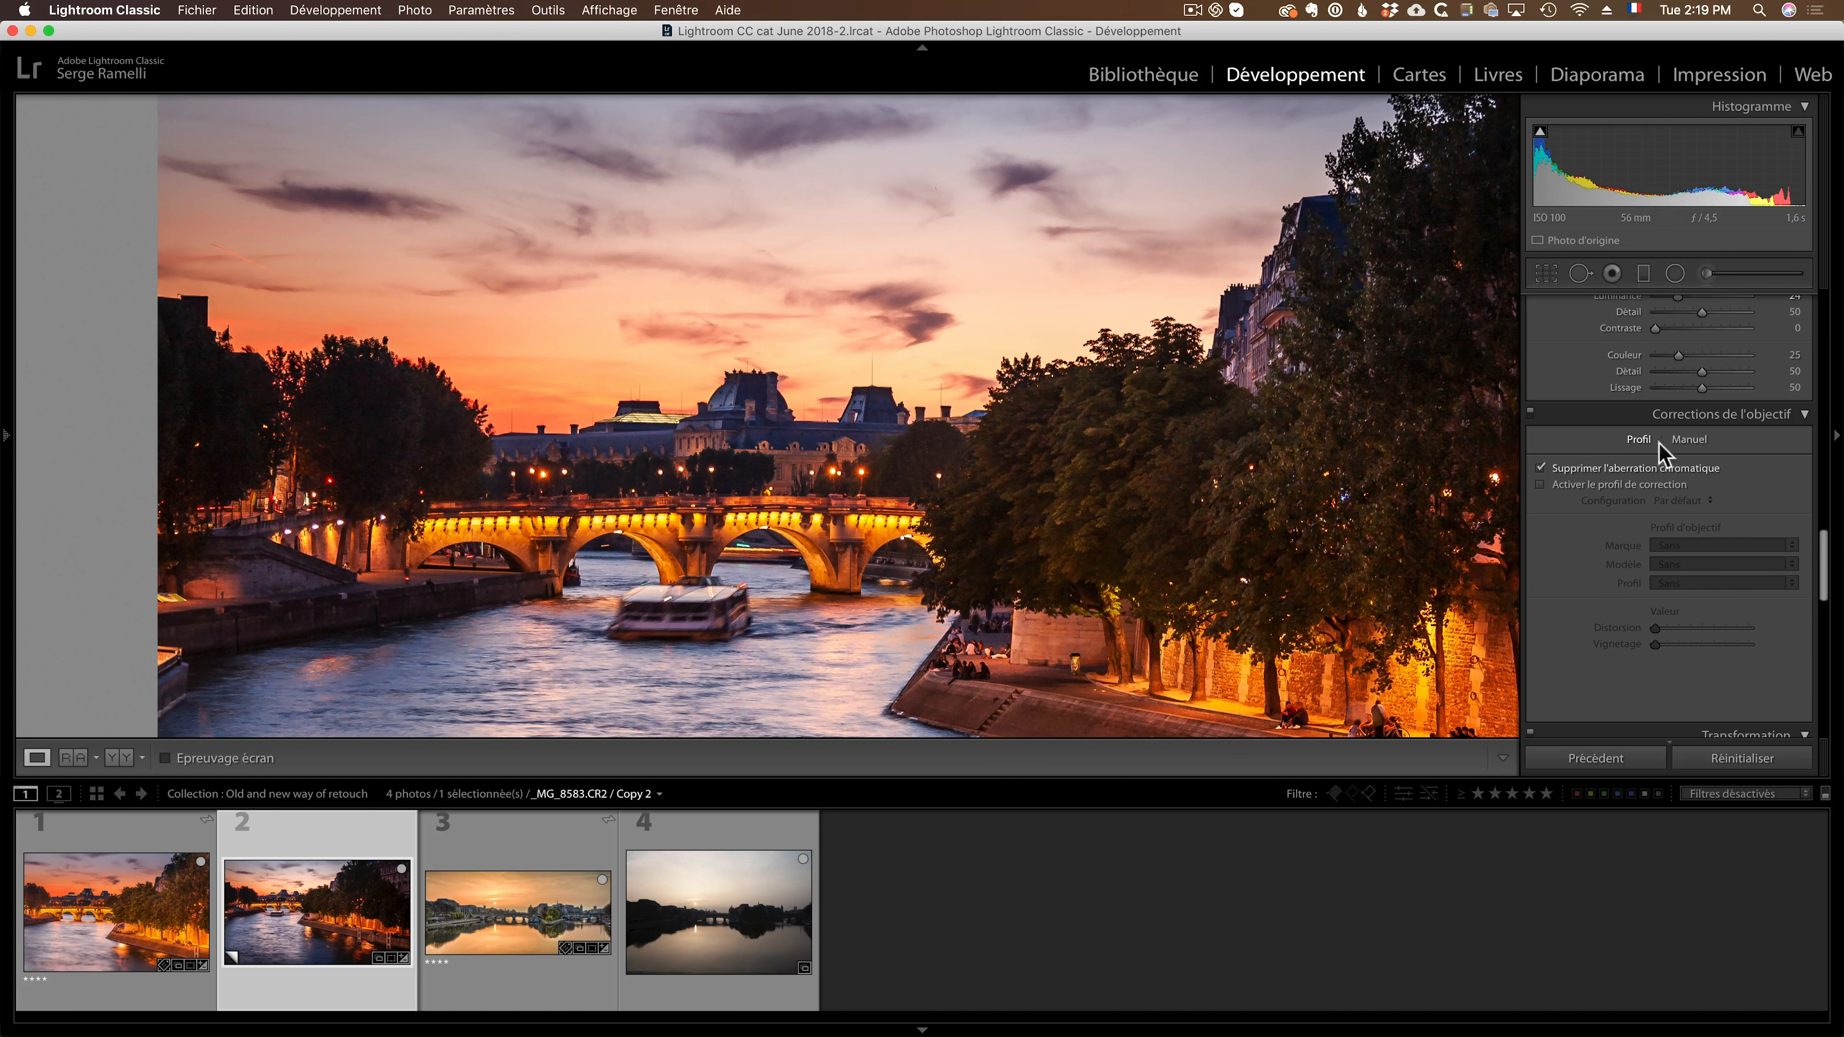
Set manual defringing to a purple hue range of 62/100 with an amount of 2.
click(1688, 440)
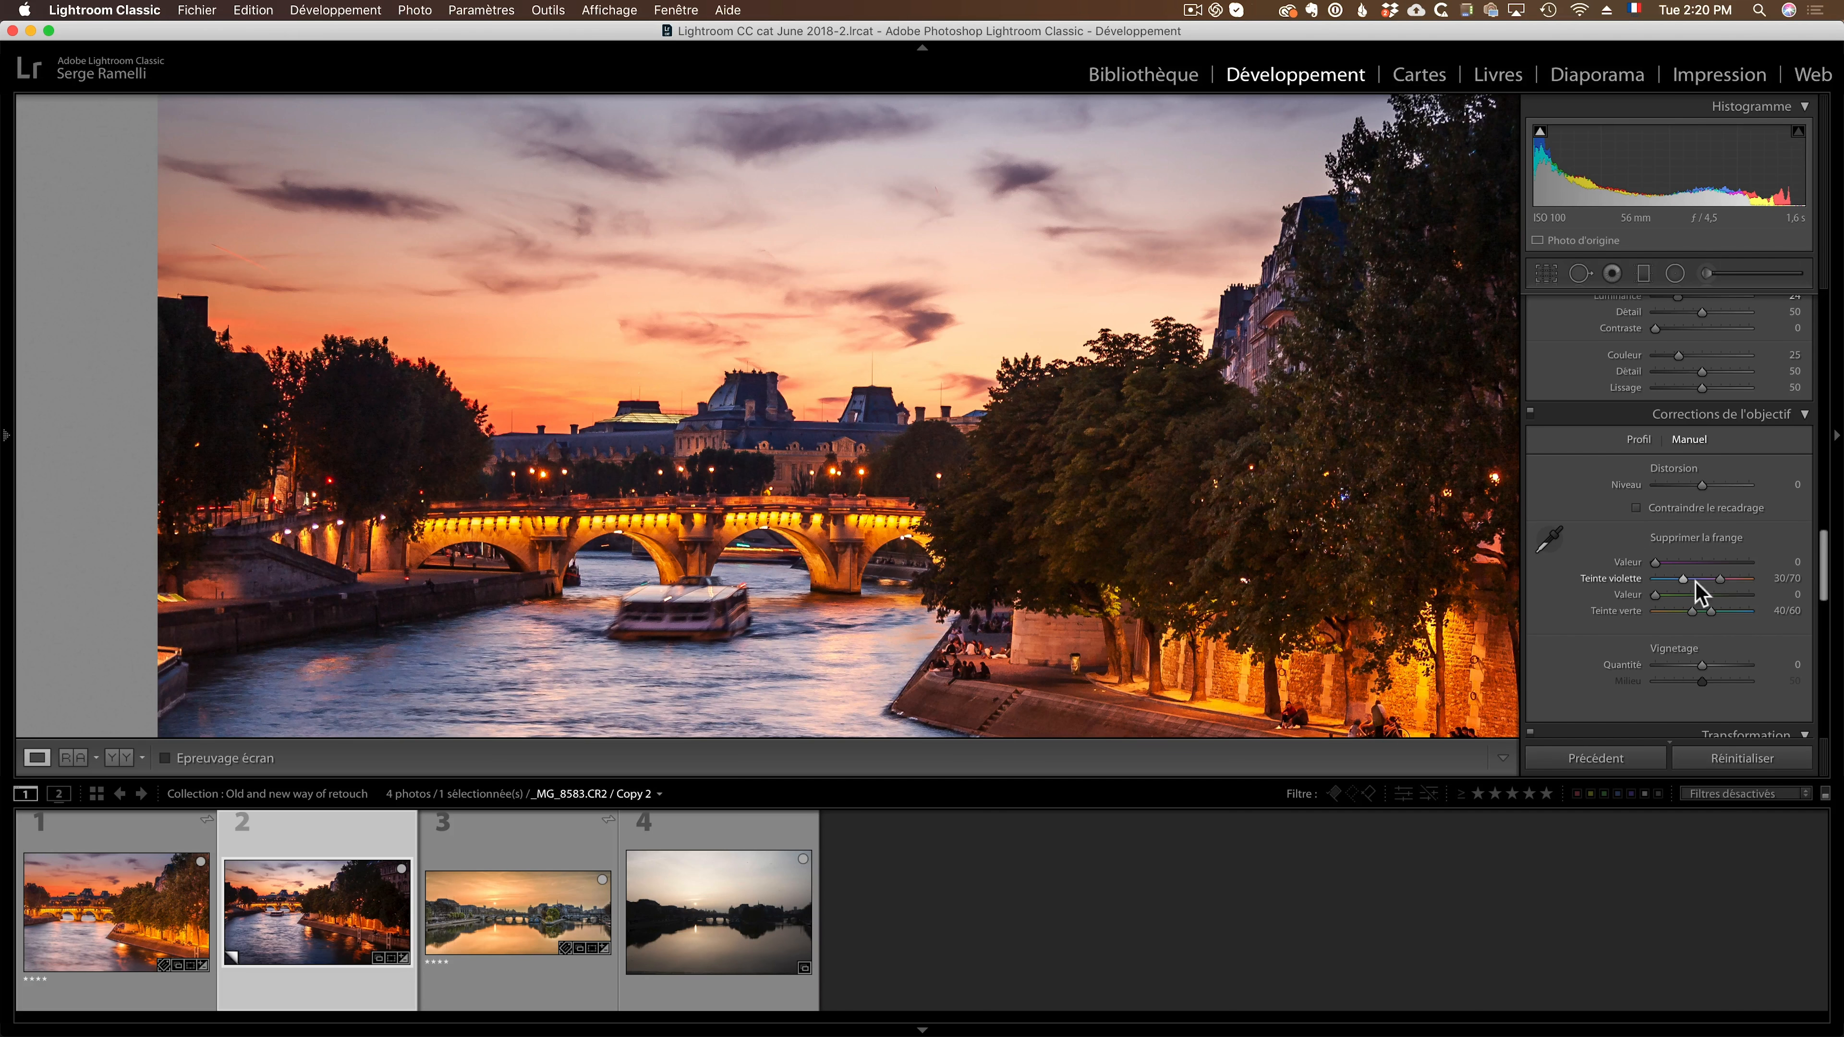
mouse_move(1722, 578)
mouse_down()
mouse_move(1756, 579)
mouse_move(1715, 579)
mouse_up()
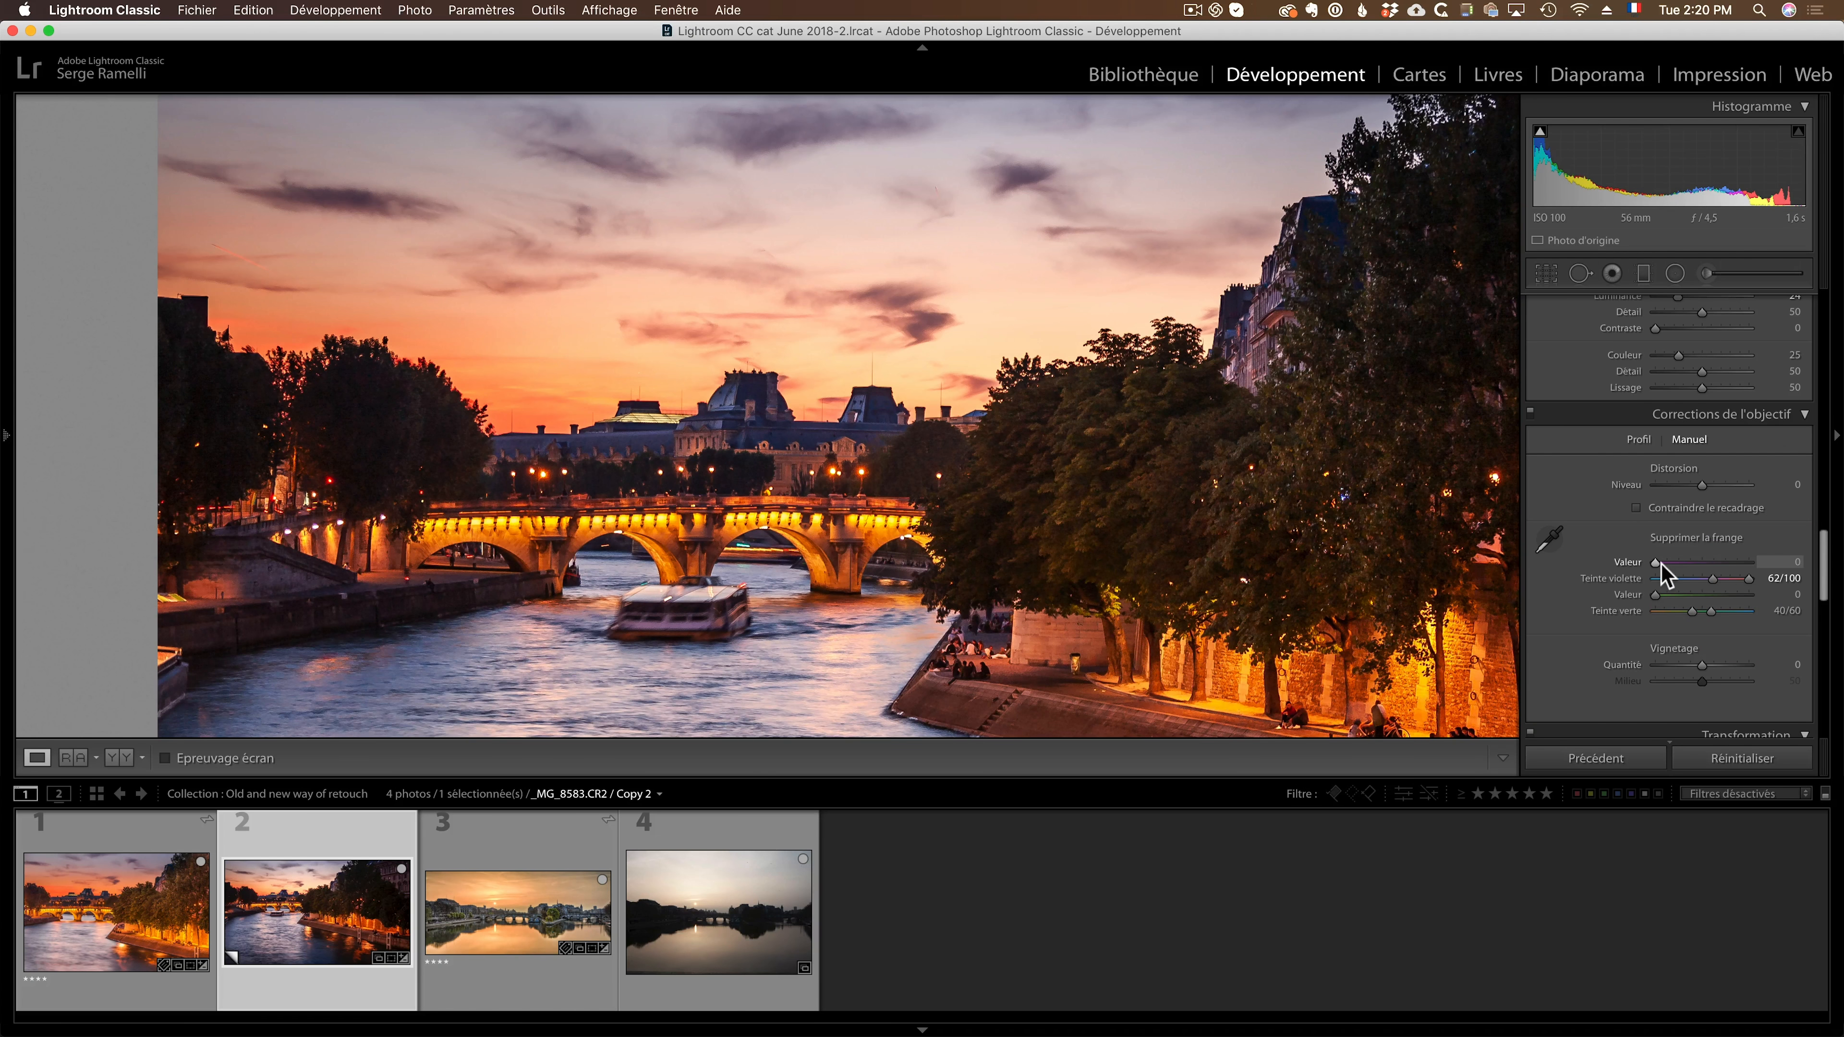
drag(1658, 563, 1731, 563)
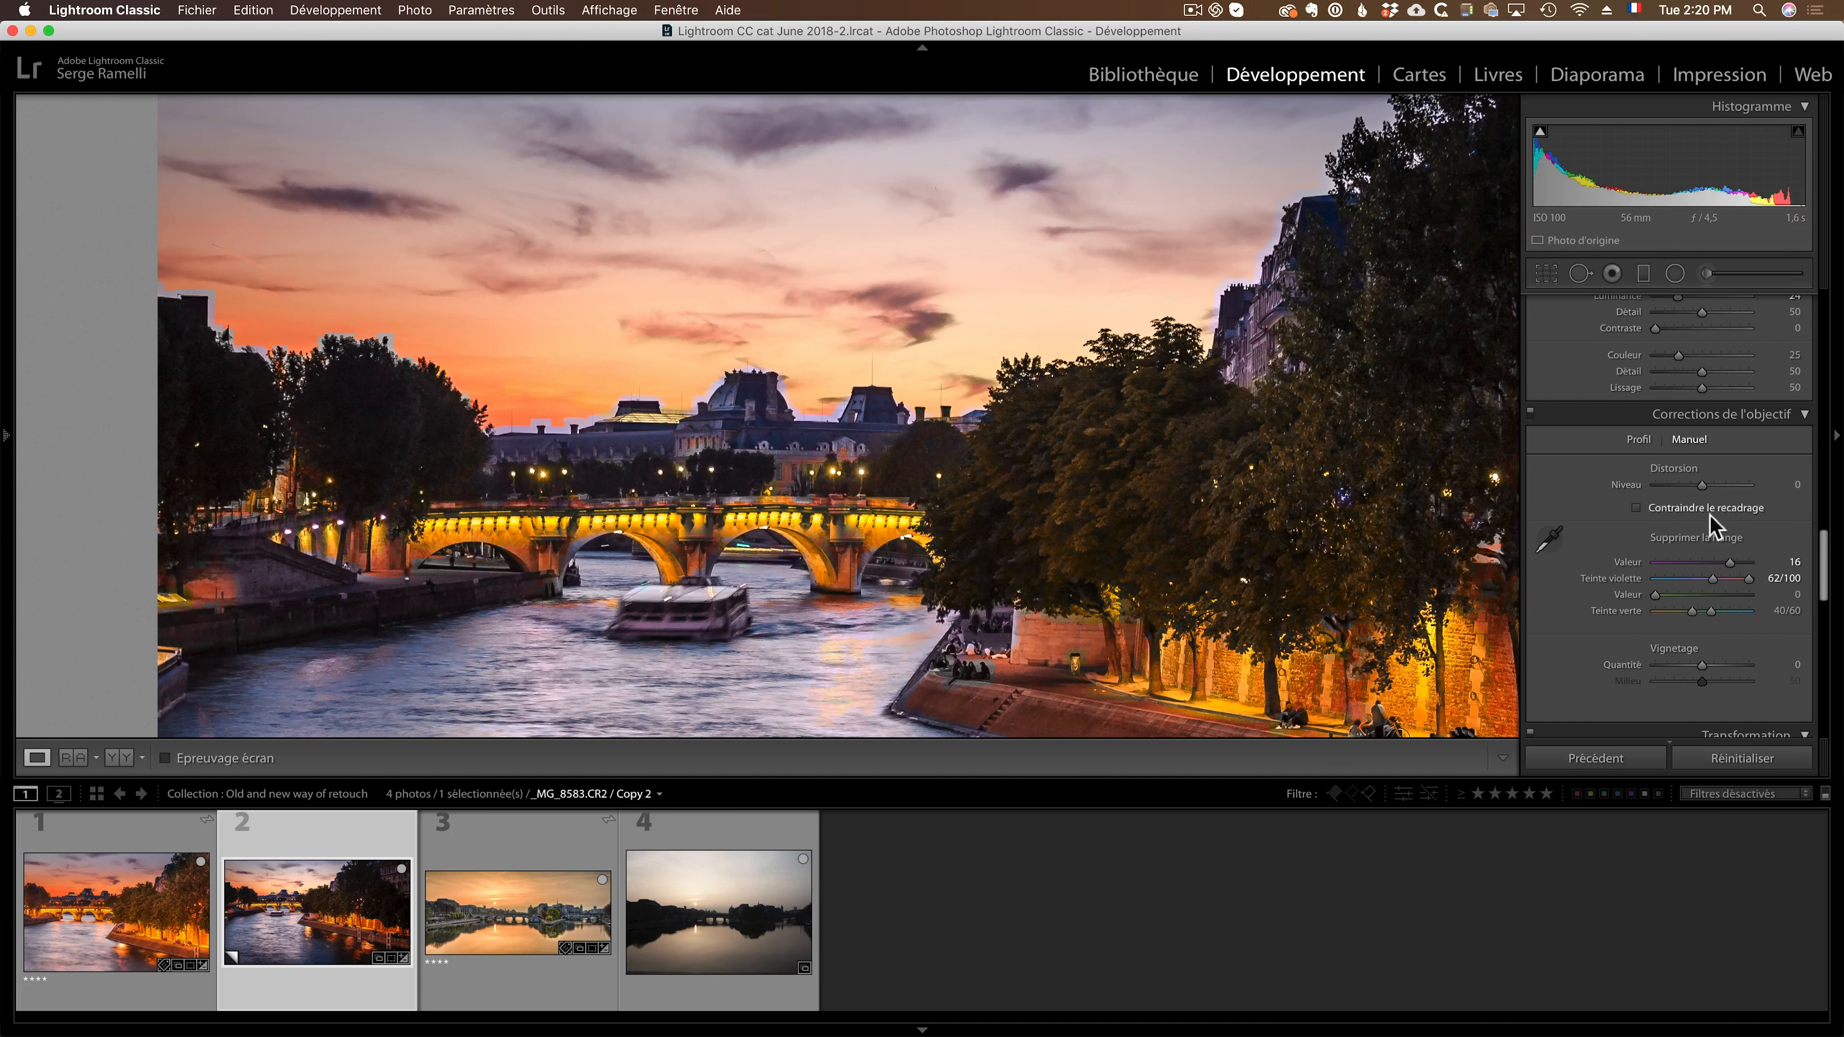
drag(1729, 562, 1670, 562)
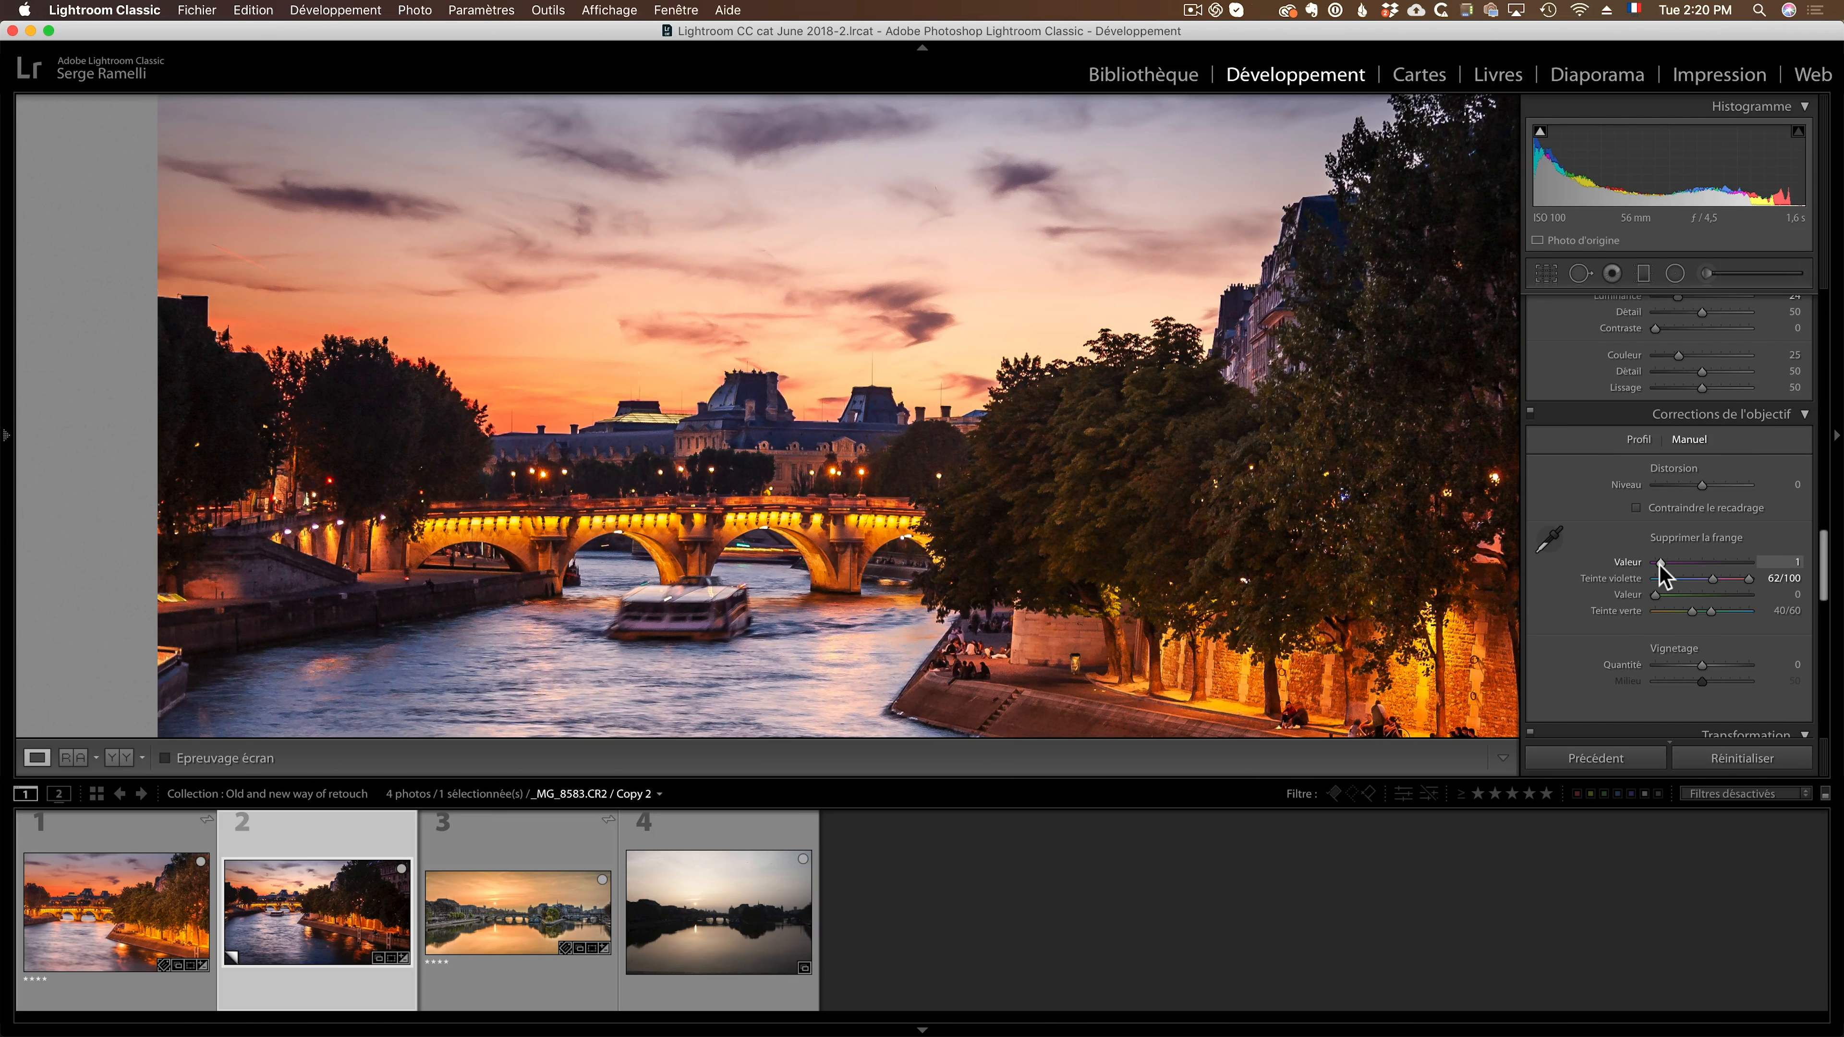
click(1663, 564)
Compare the bridge with lens corrections off and on, leave them enabled and return to the full photo.
click(1530, 412)
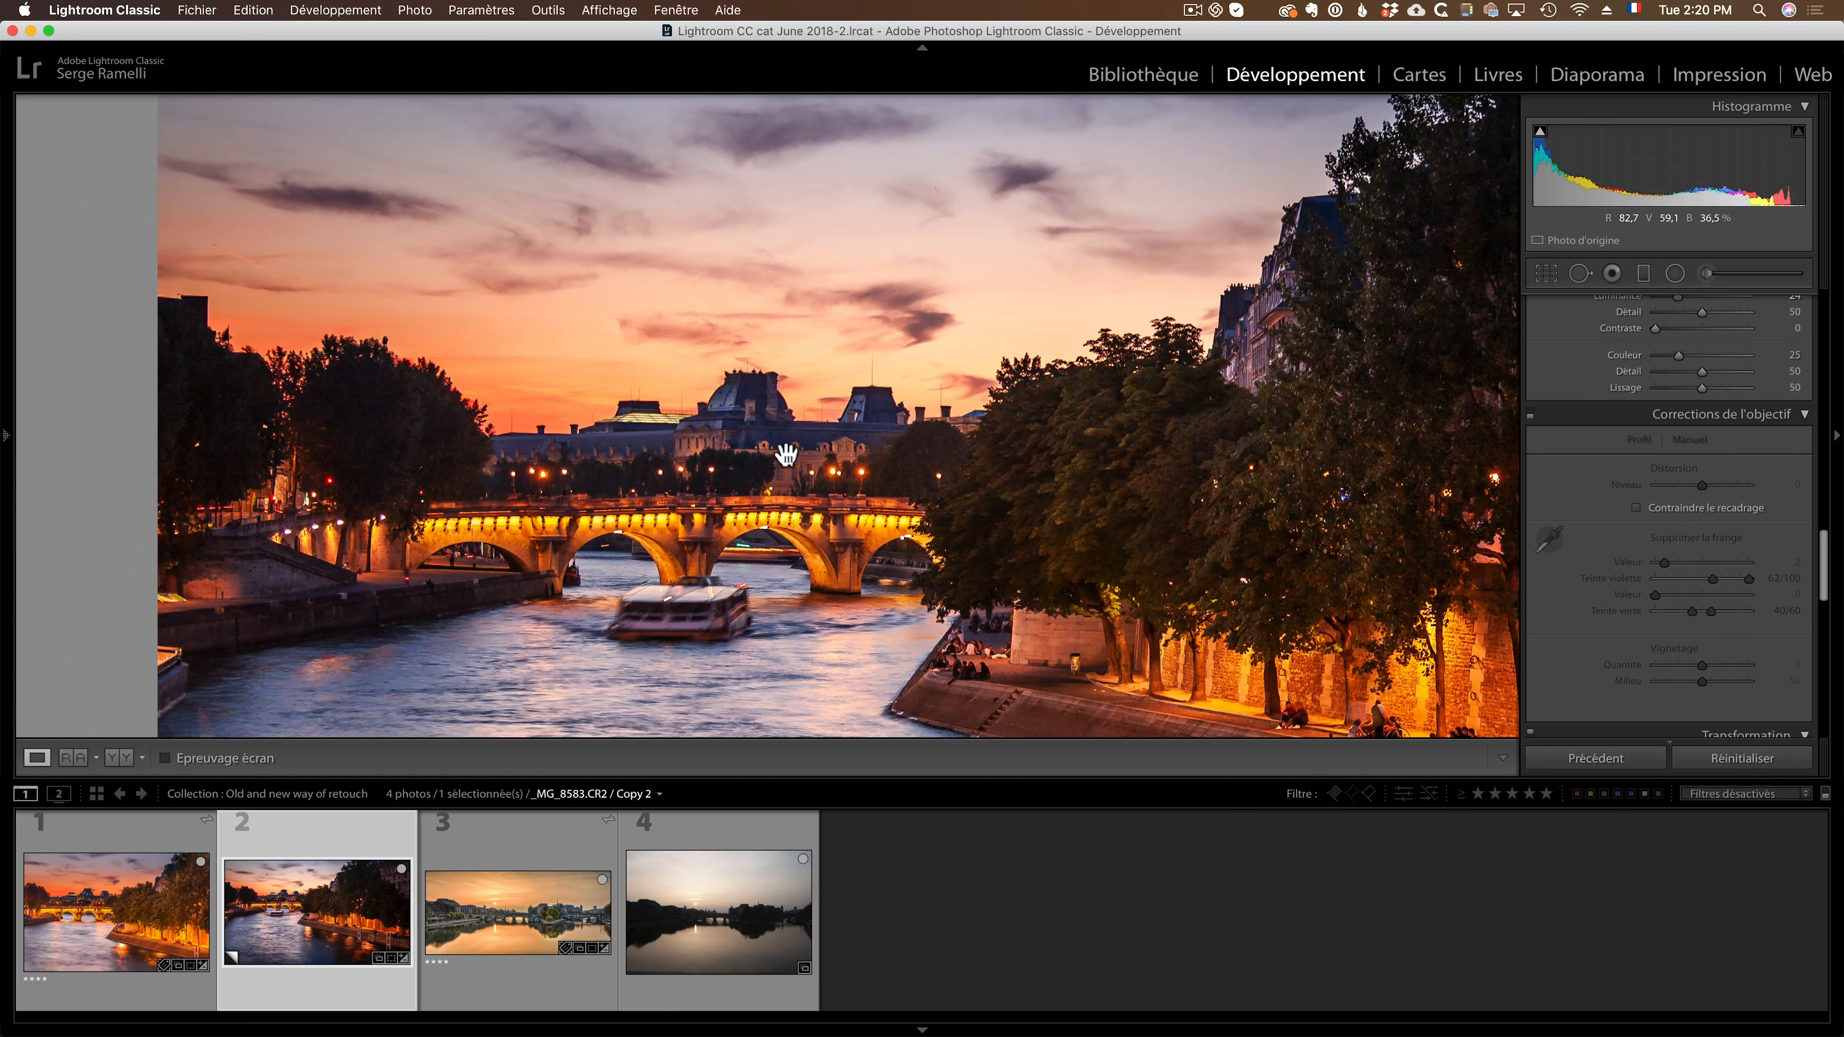
click(1530, 413)
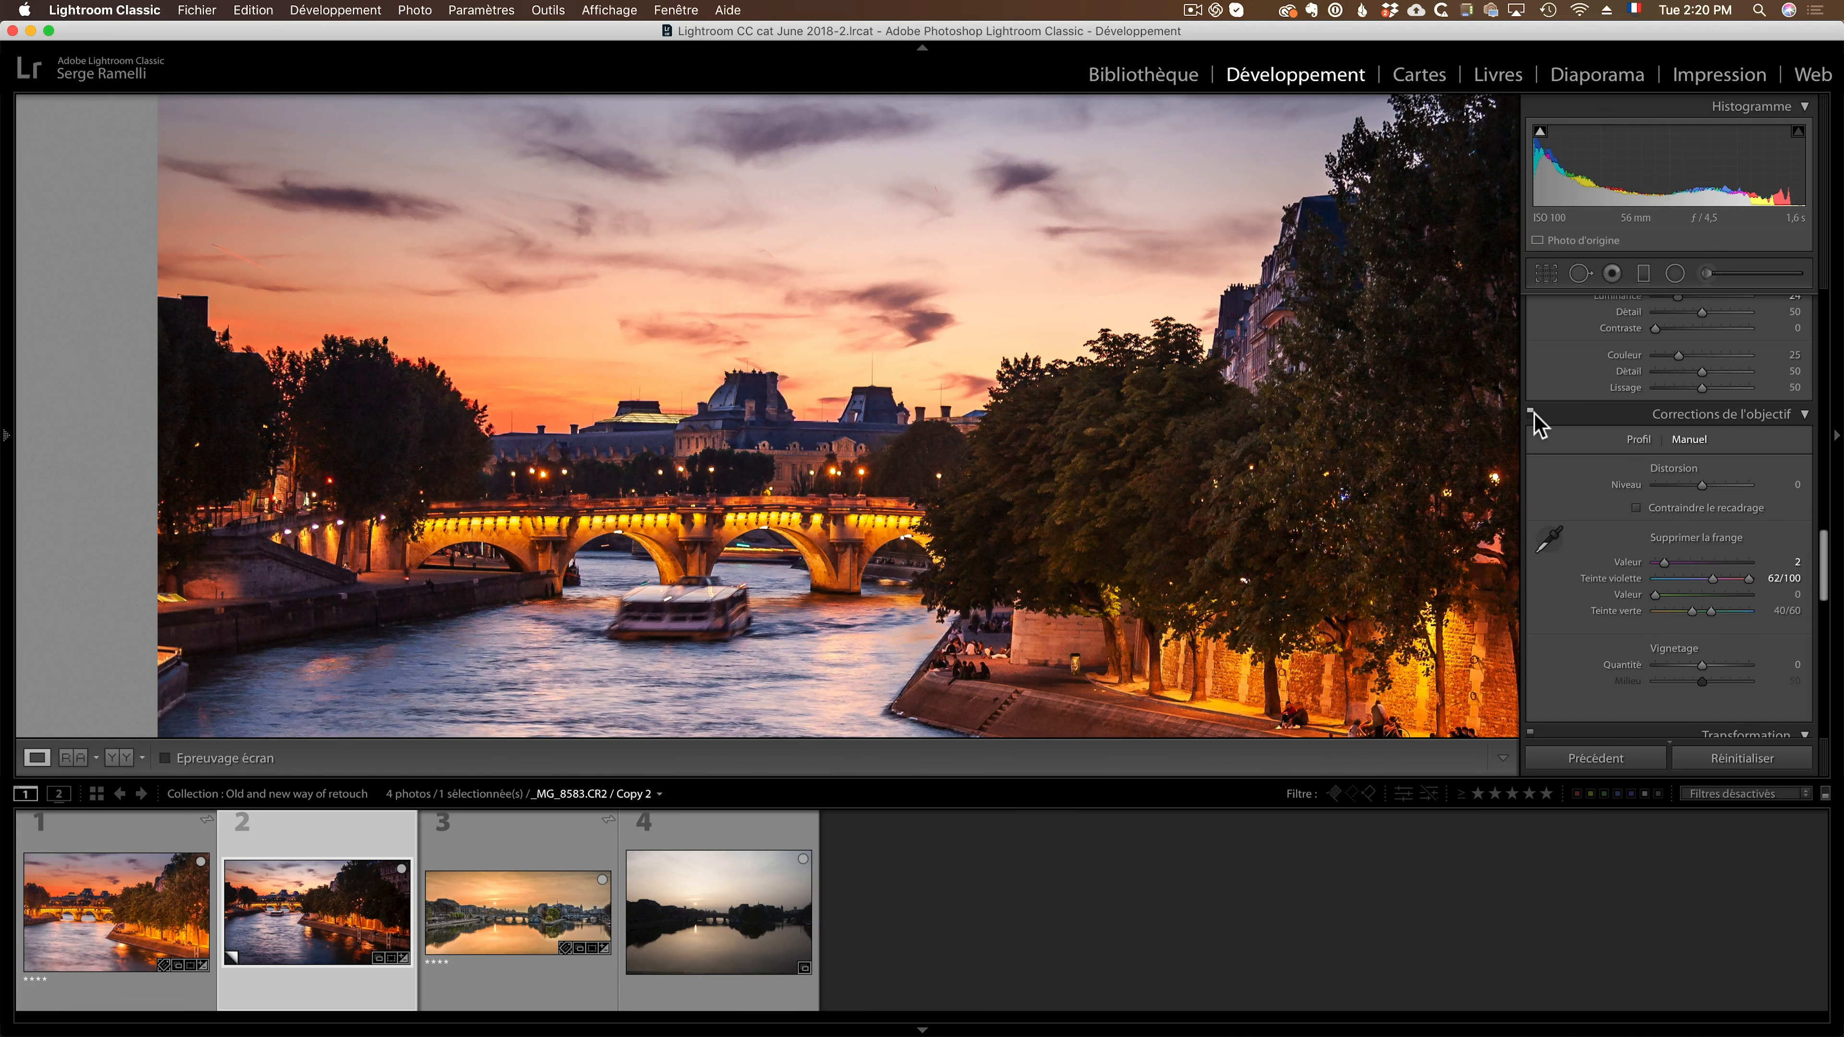
click(708, 486)
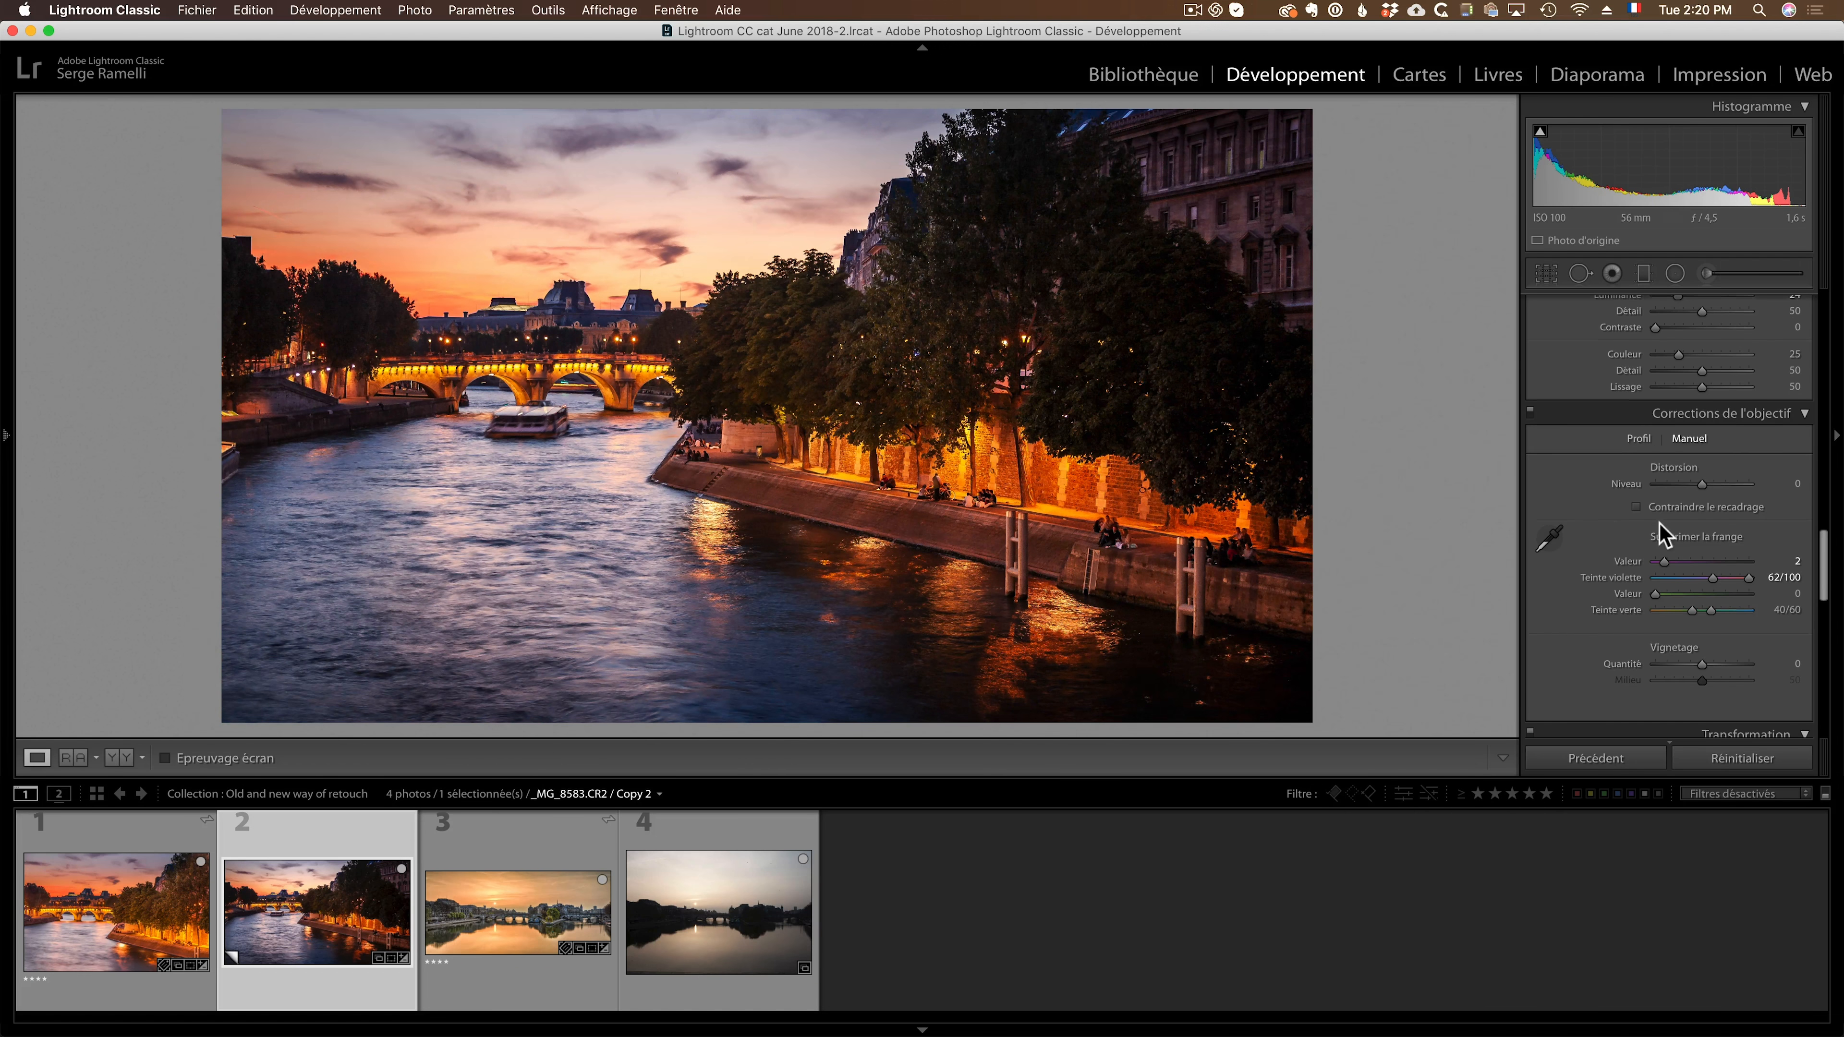
Adjust the post-crop vignetting amount very slightly toward darker edges.
scroll(1662, 536, down, 10)
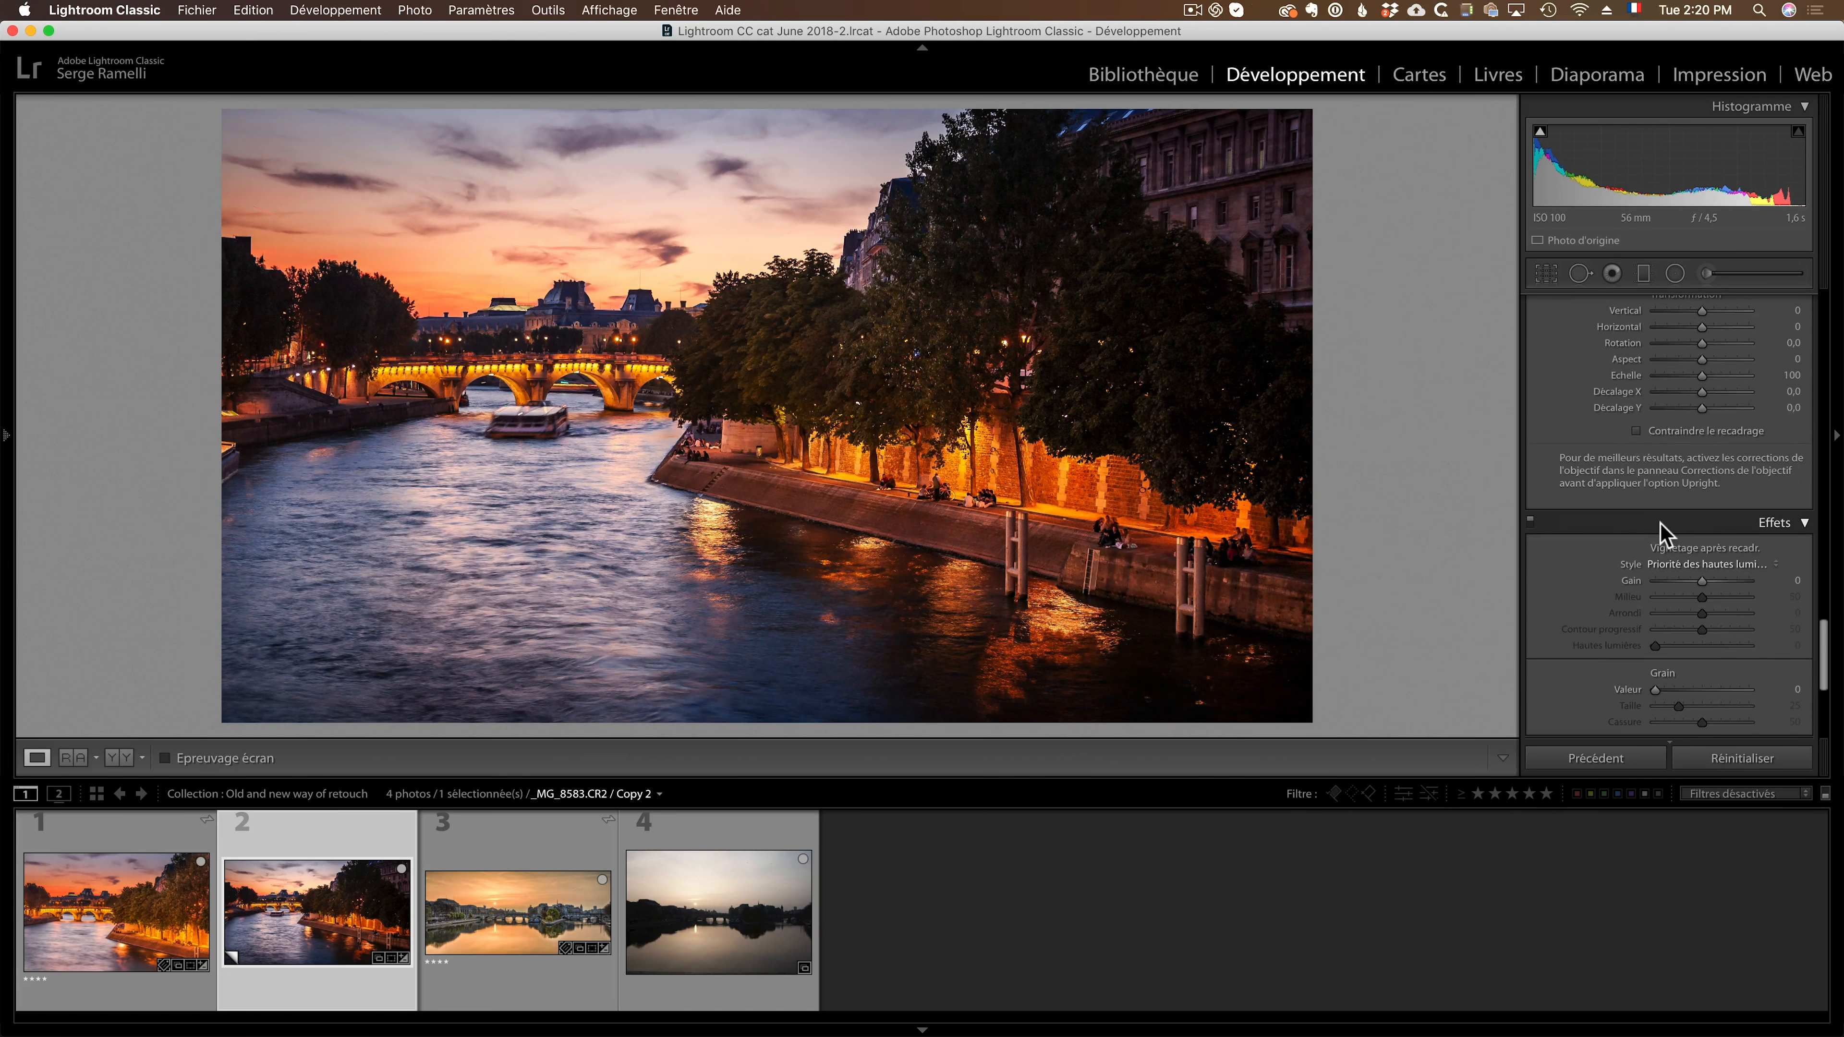
scroll(1662, 536, down, 4)
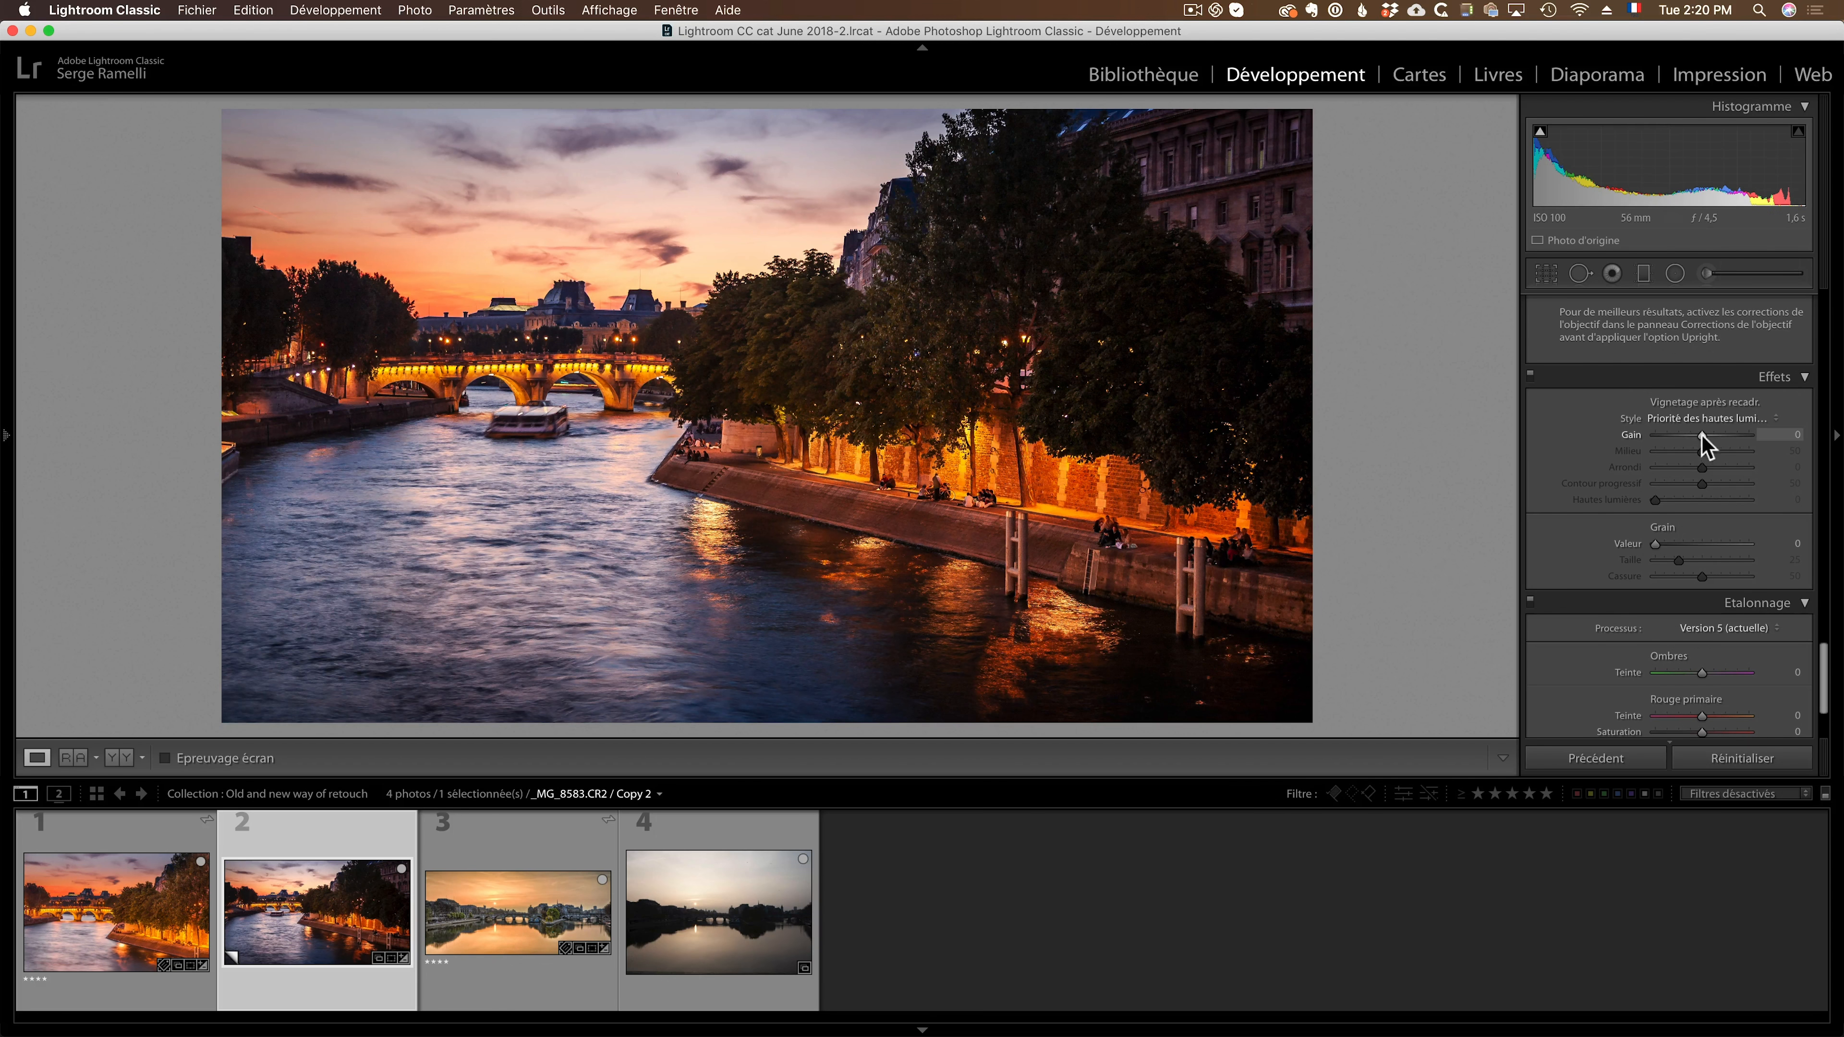
click(701, 417)
click(701, 417)
mouse_move(1699, 436)
mouse_down()
mouse_move(1681, 437)
mouse_move(1698, 435)
mouse_up()
Refine the basic adjustments to exposure +0,50 and temperature 5 998.
scroll(1698, 439, up, 10)
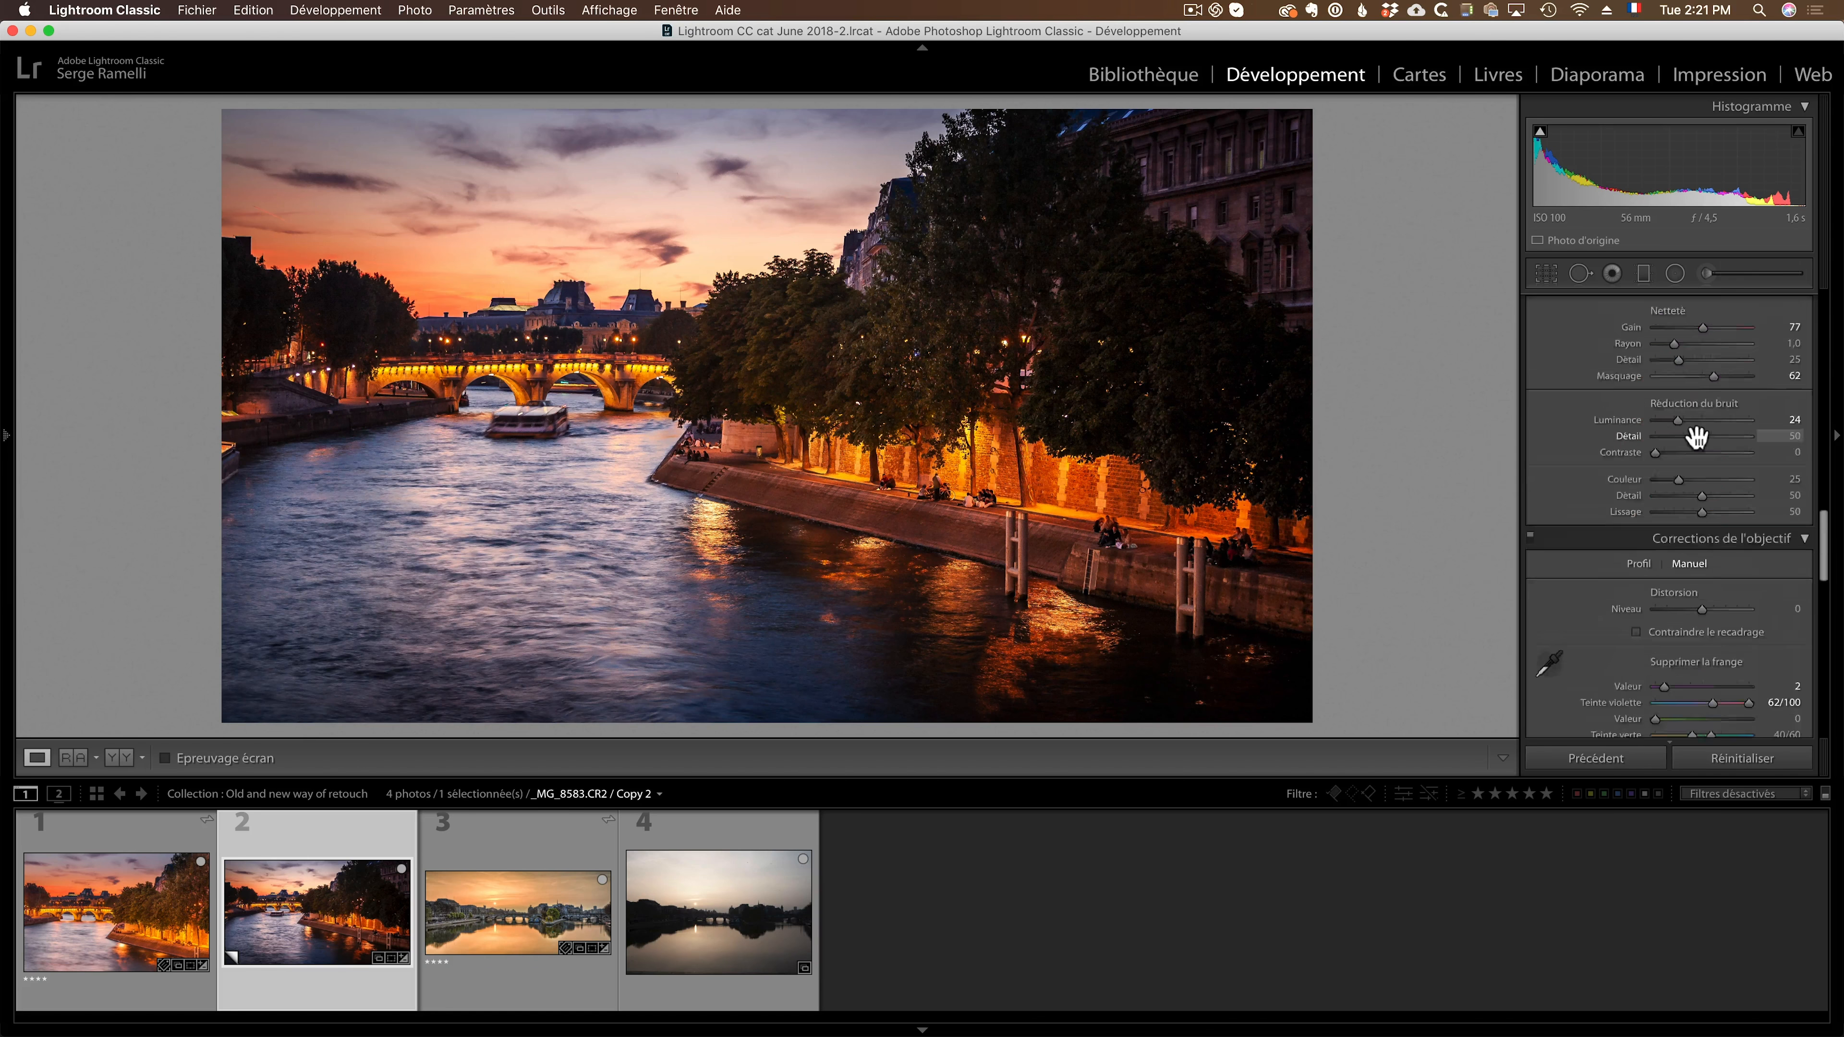
scroll(1692, 444, up, 4)
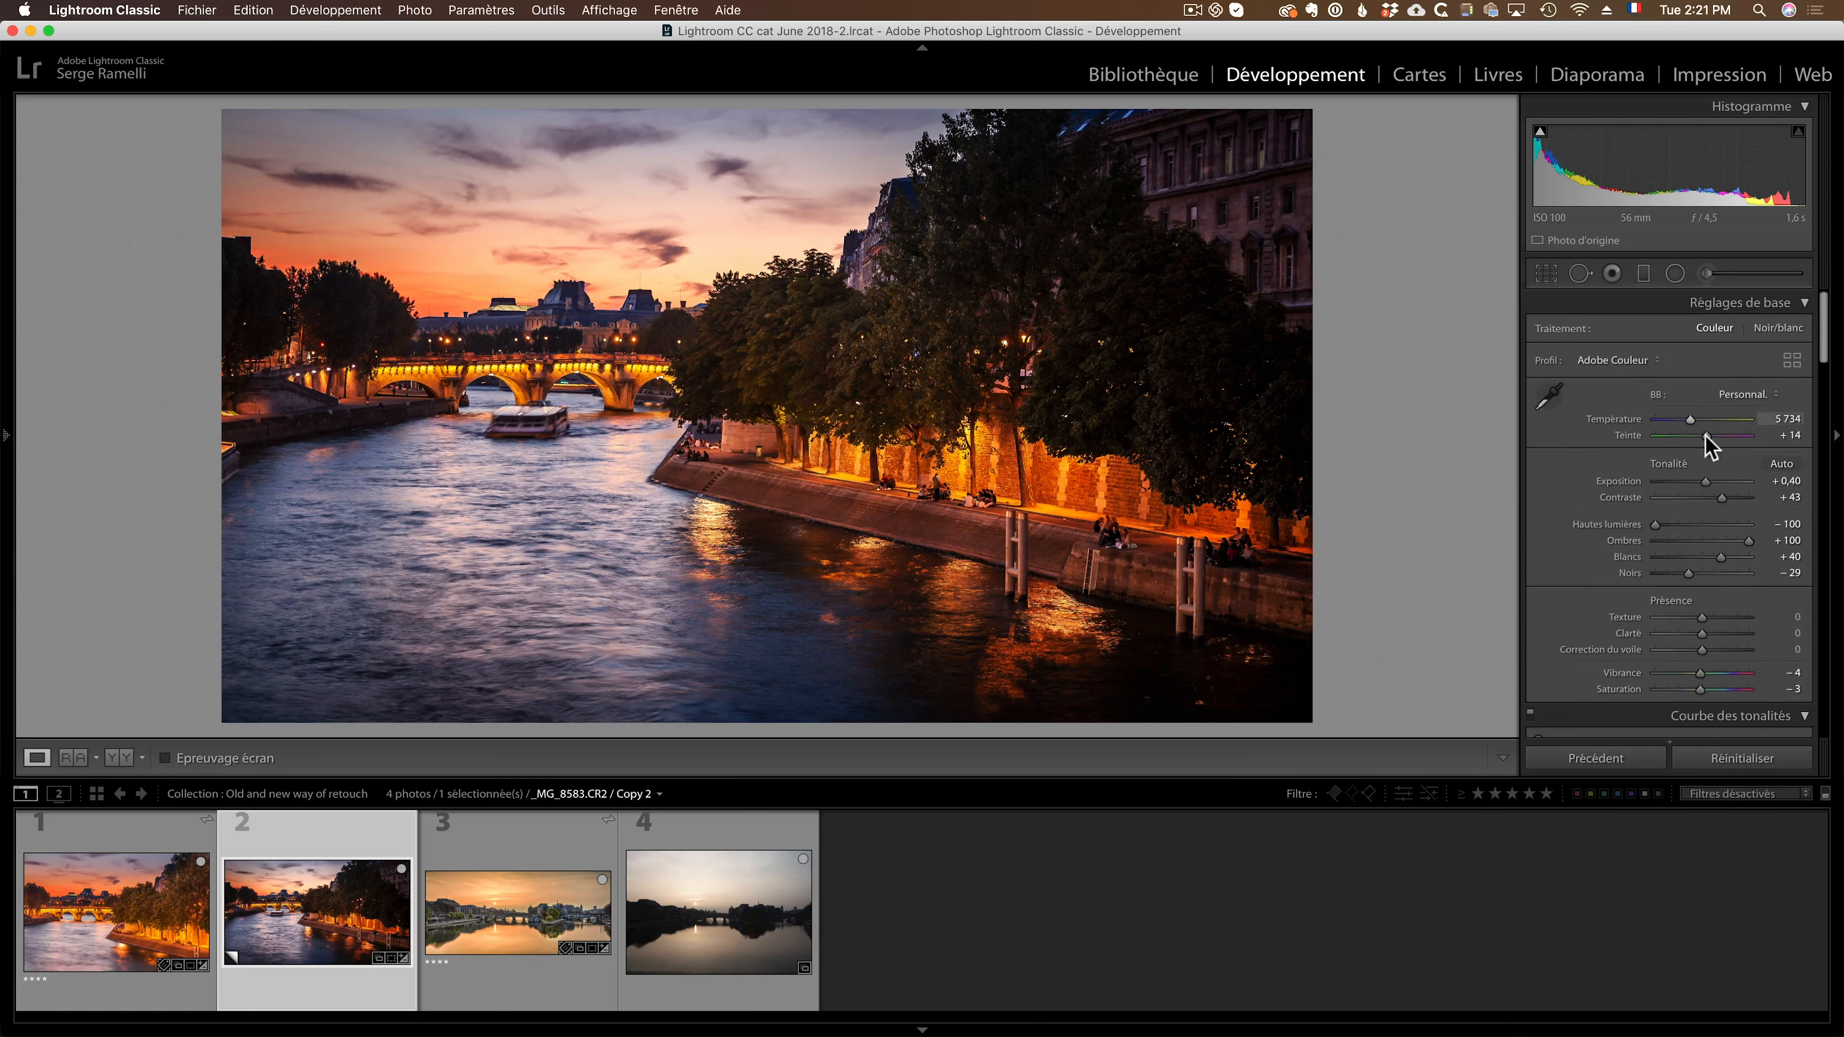
drag(1707, 481, 1707, 481)
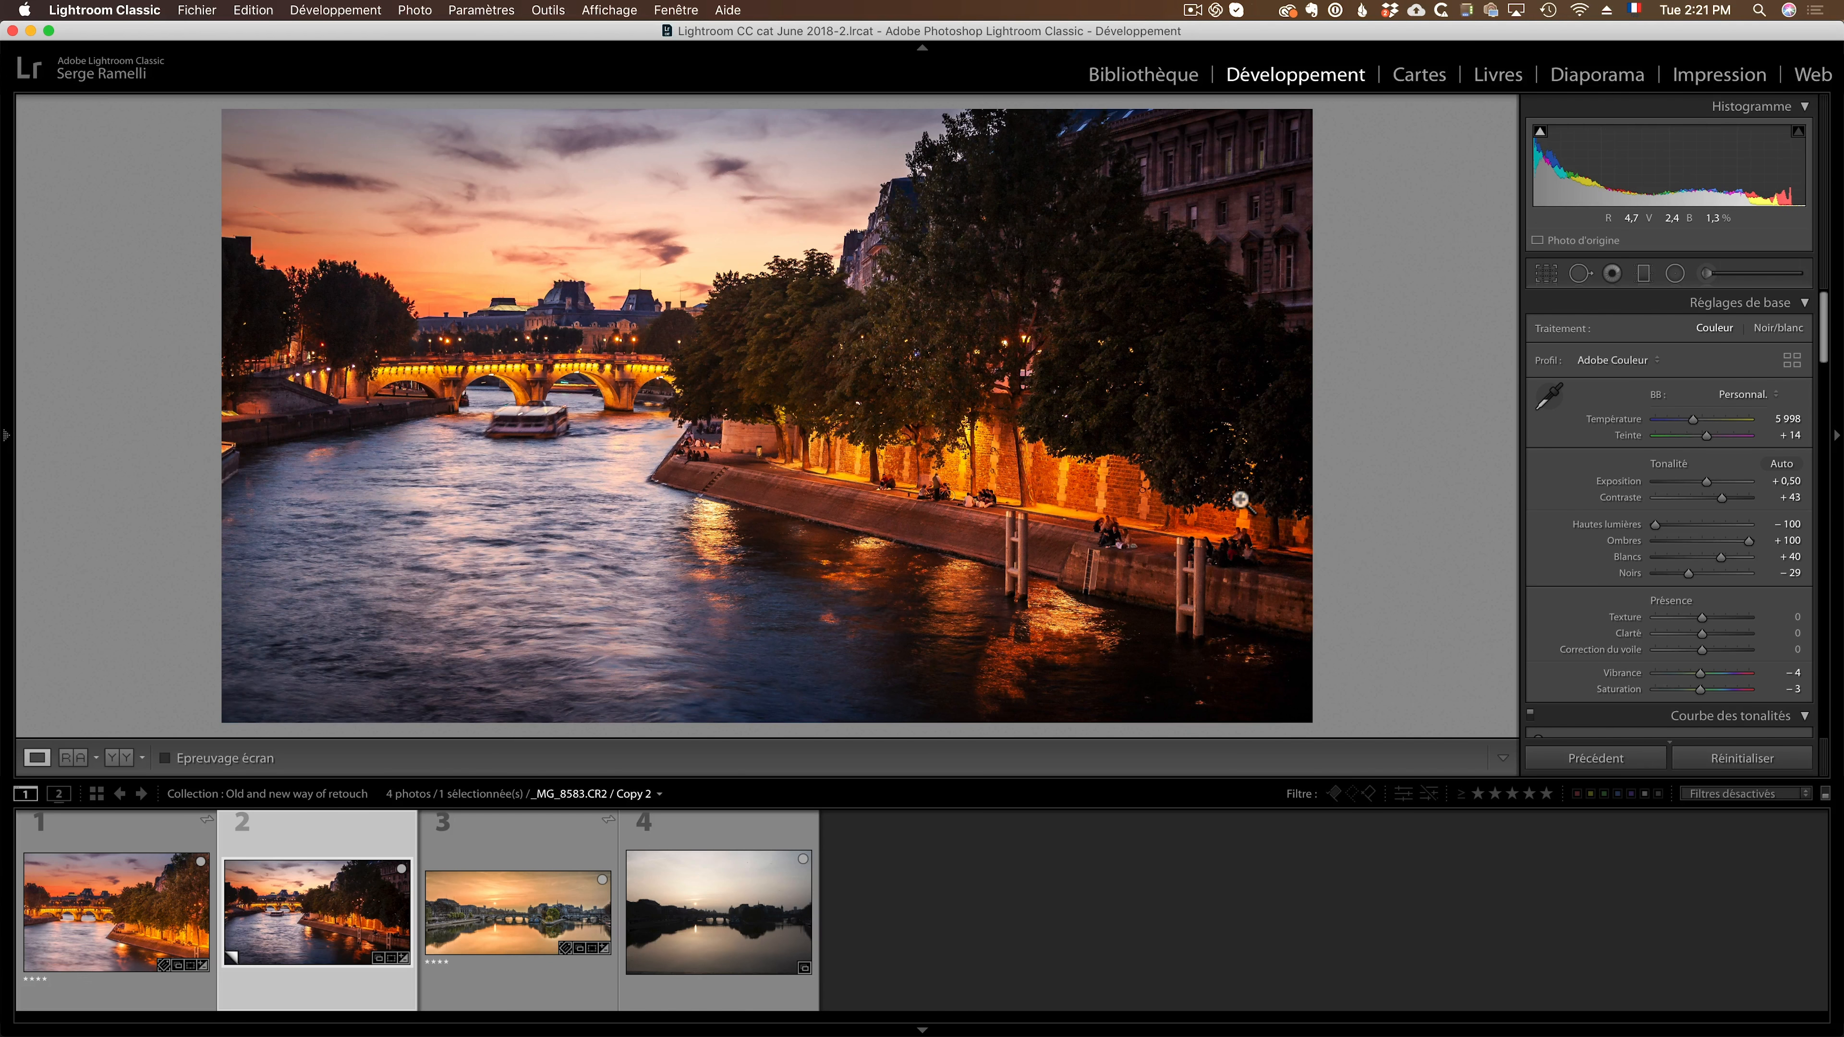
click(125, 842)
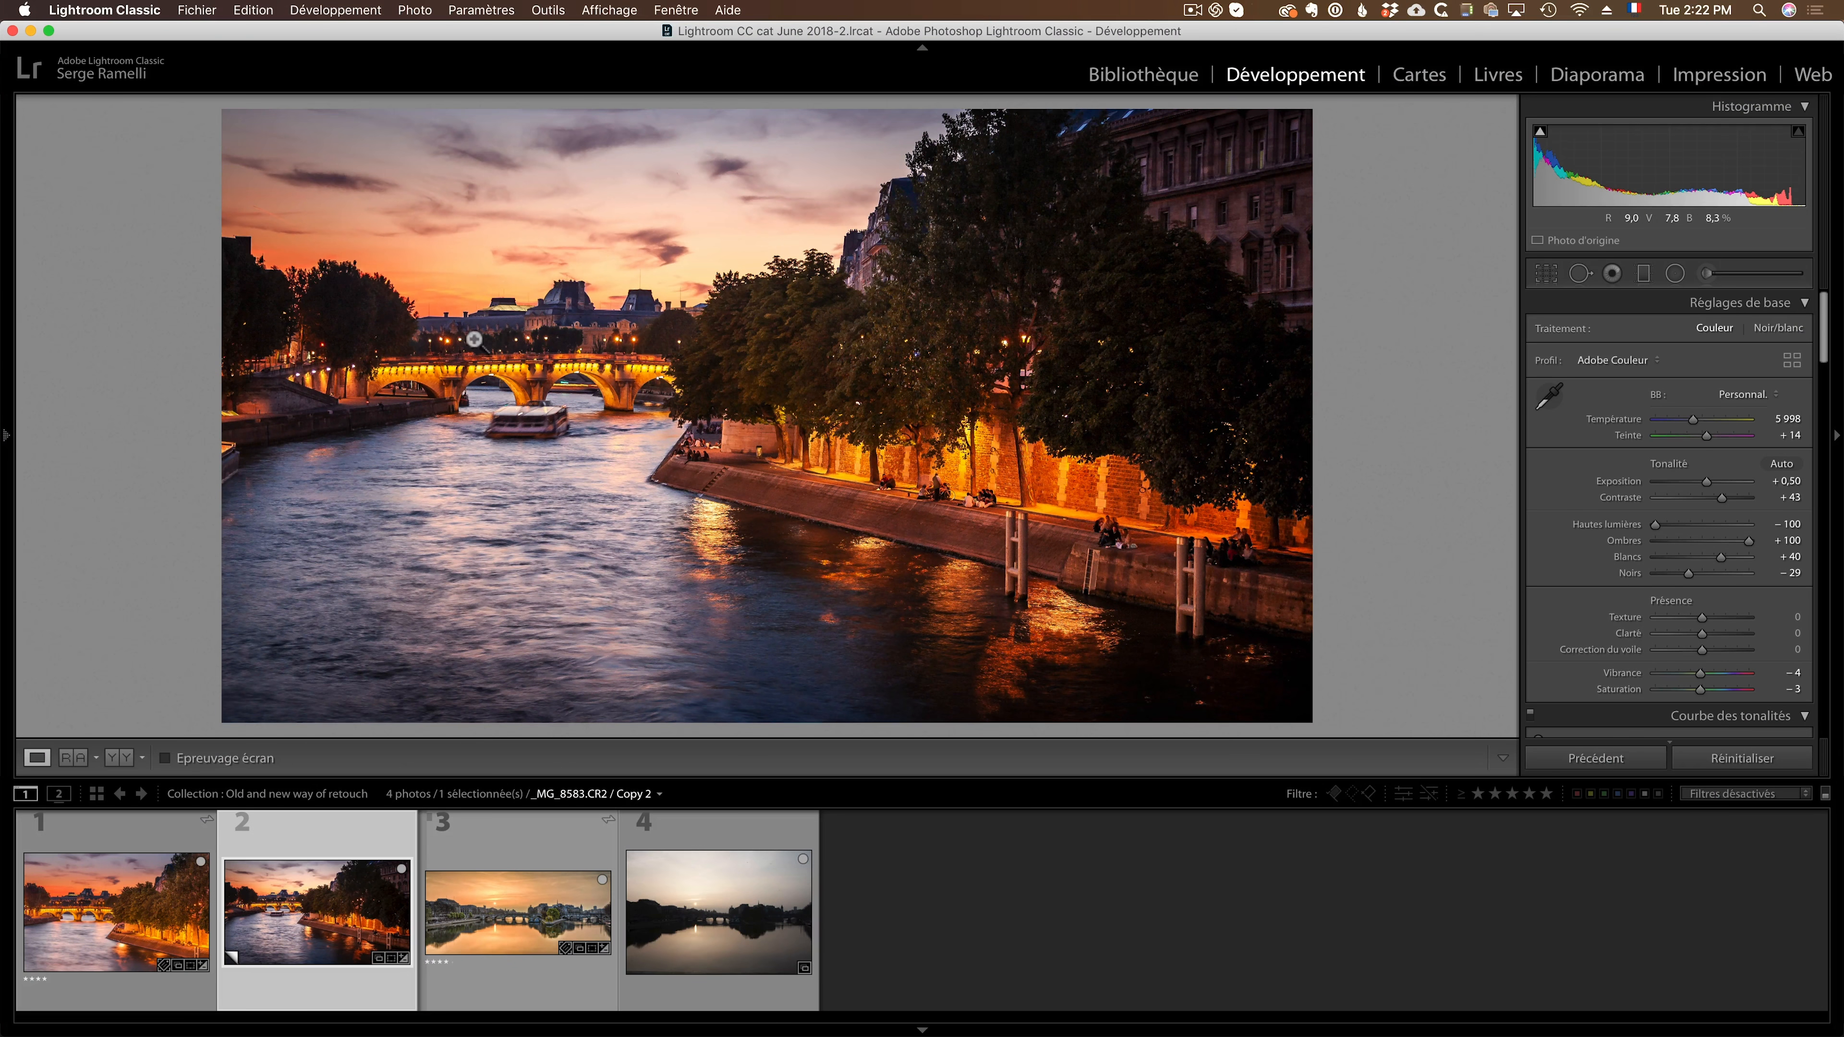
Add a wide inverted radial filter over the sunset and bridge with exposure 0,18, temperature 43 and tint 36.
click(1673, 274)
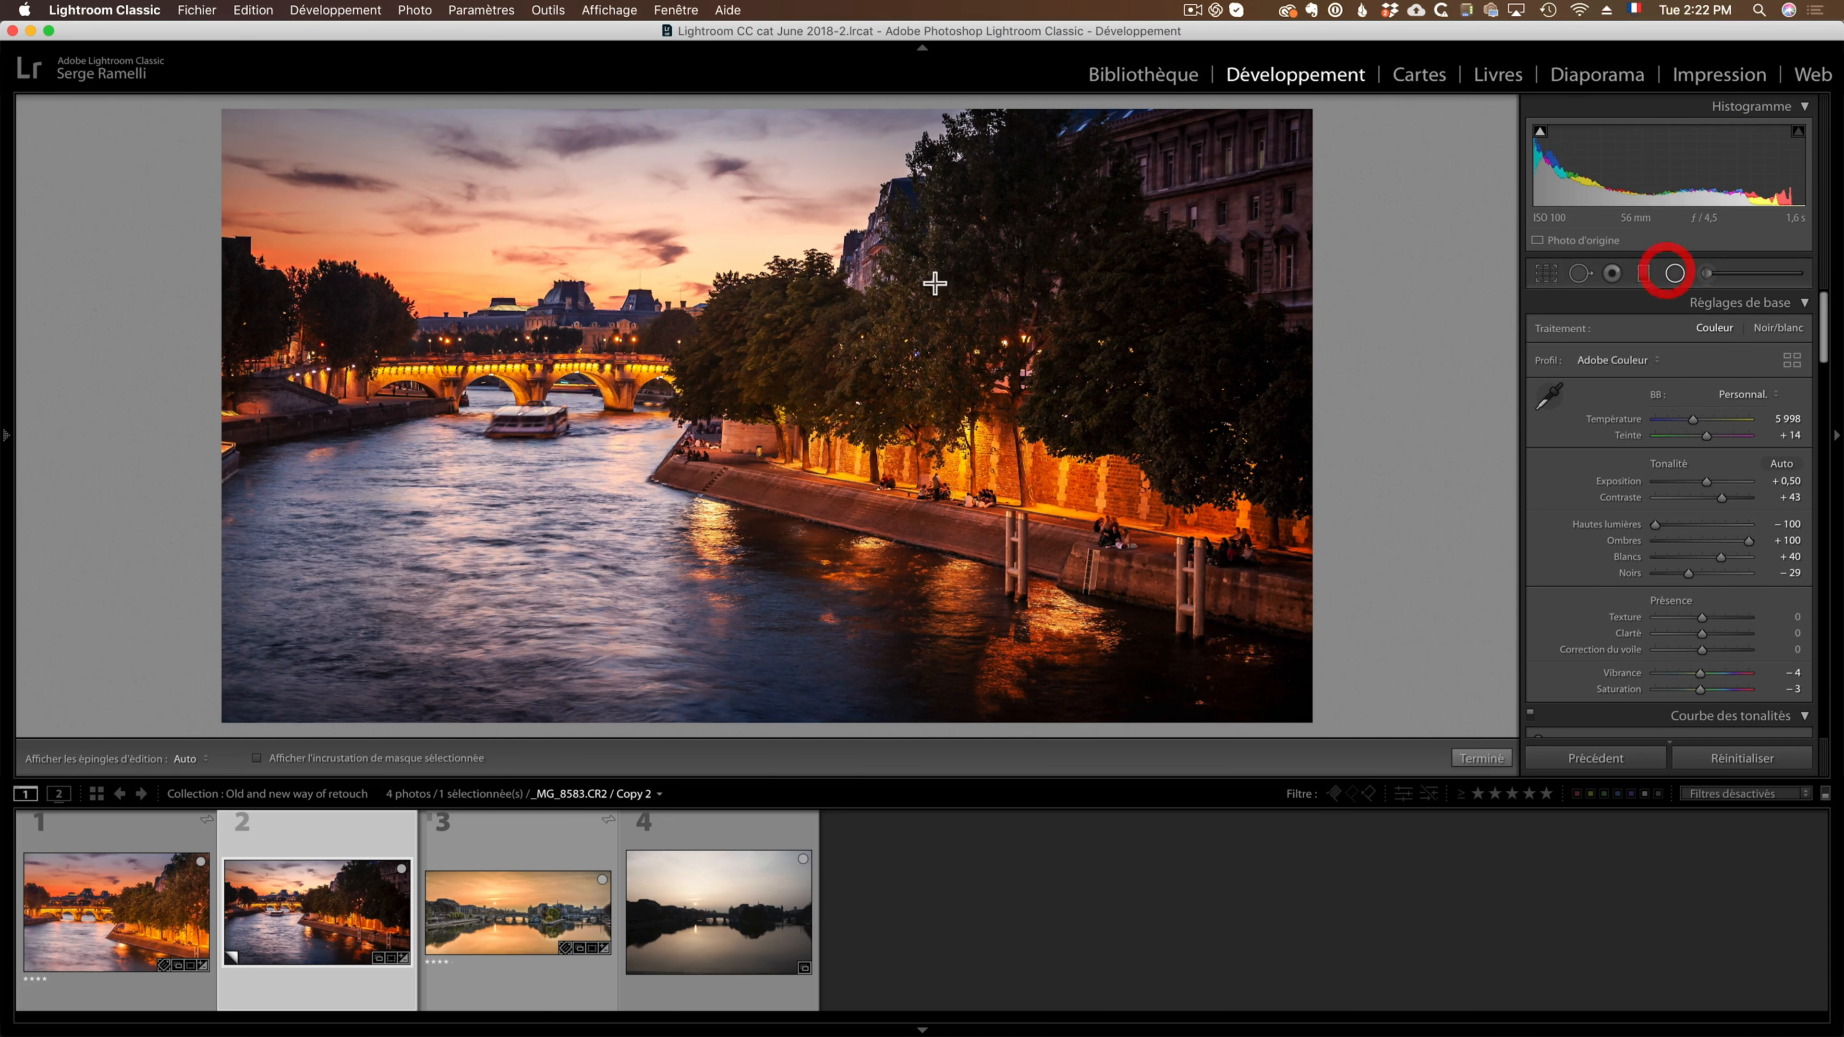
drag(477, 267, 911, 360)
drag(471, 271, 495, 308)
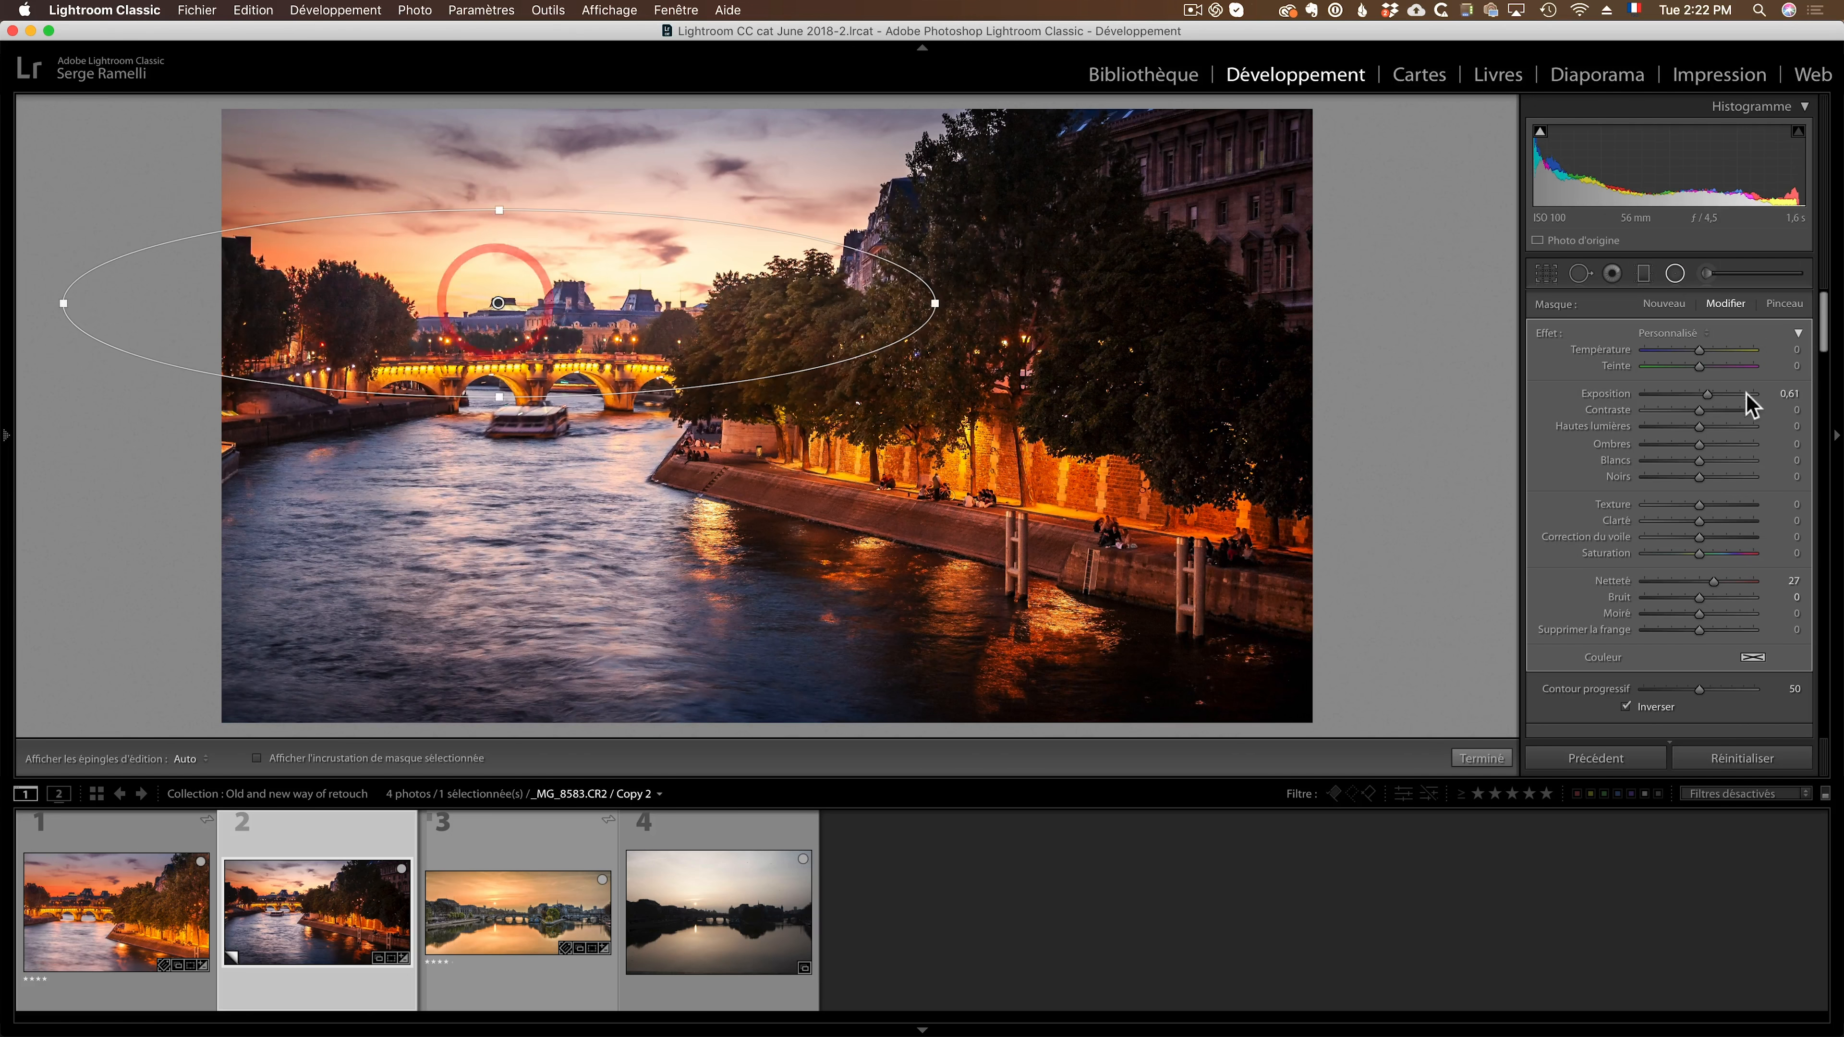
drag(1708, 393, 1724, 350)
click(1719, 365)
mouse_move(506, 296)
mouse_down()
mouse_move(507, 256)
mouse_move(501, 295)
mouse_up()
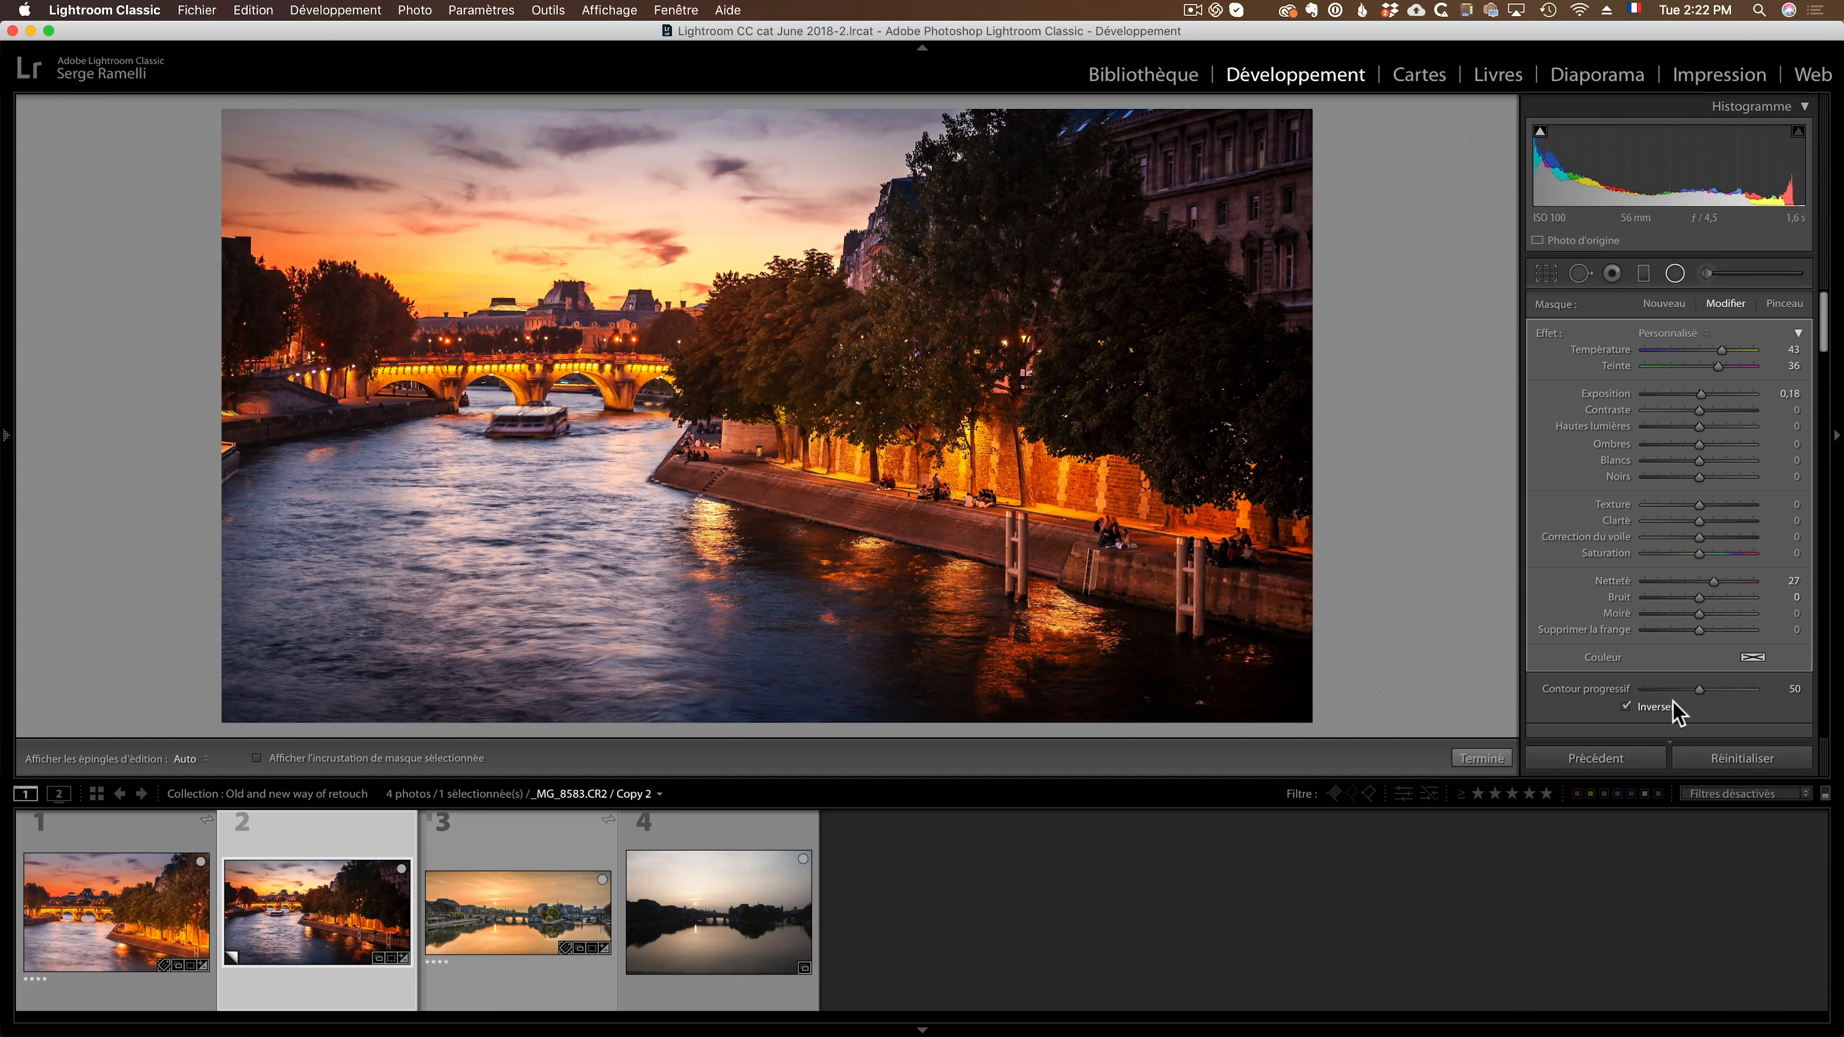
Compare the photo with the radial filter over the sunset switched off and on, leaving it enabled.
scroll(1677, 708, down, 4)
click(1539, 659)
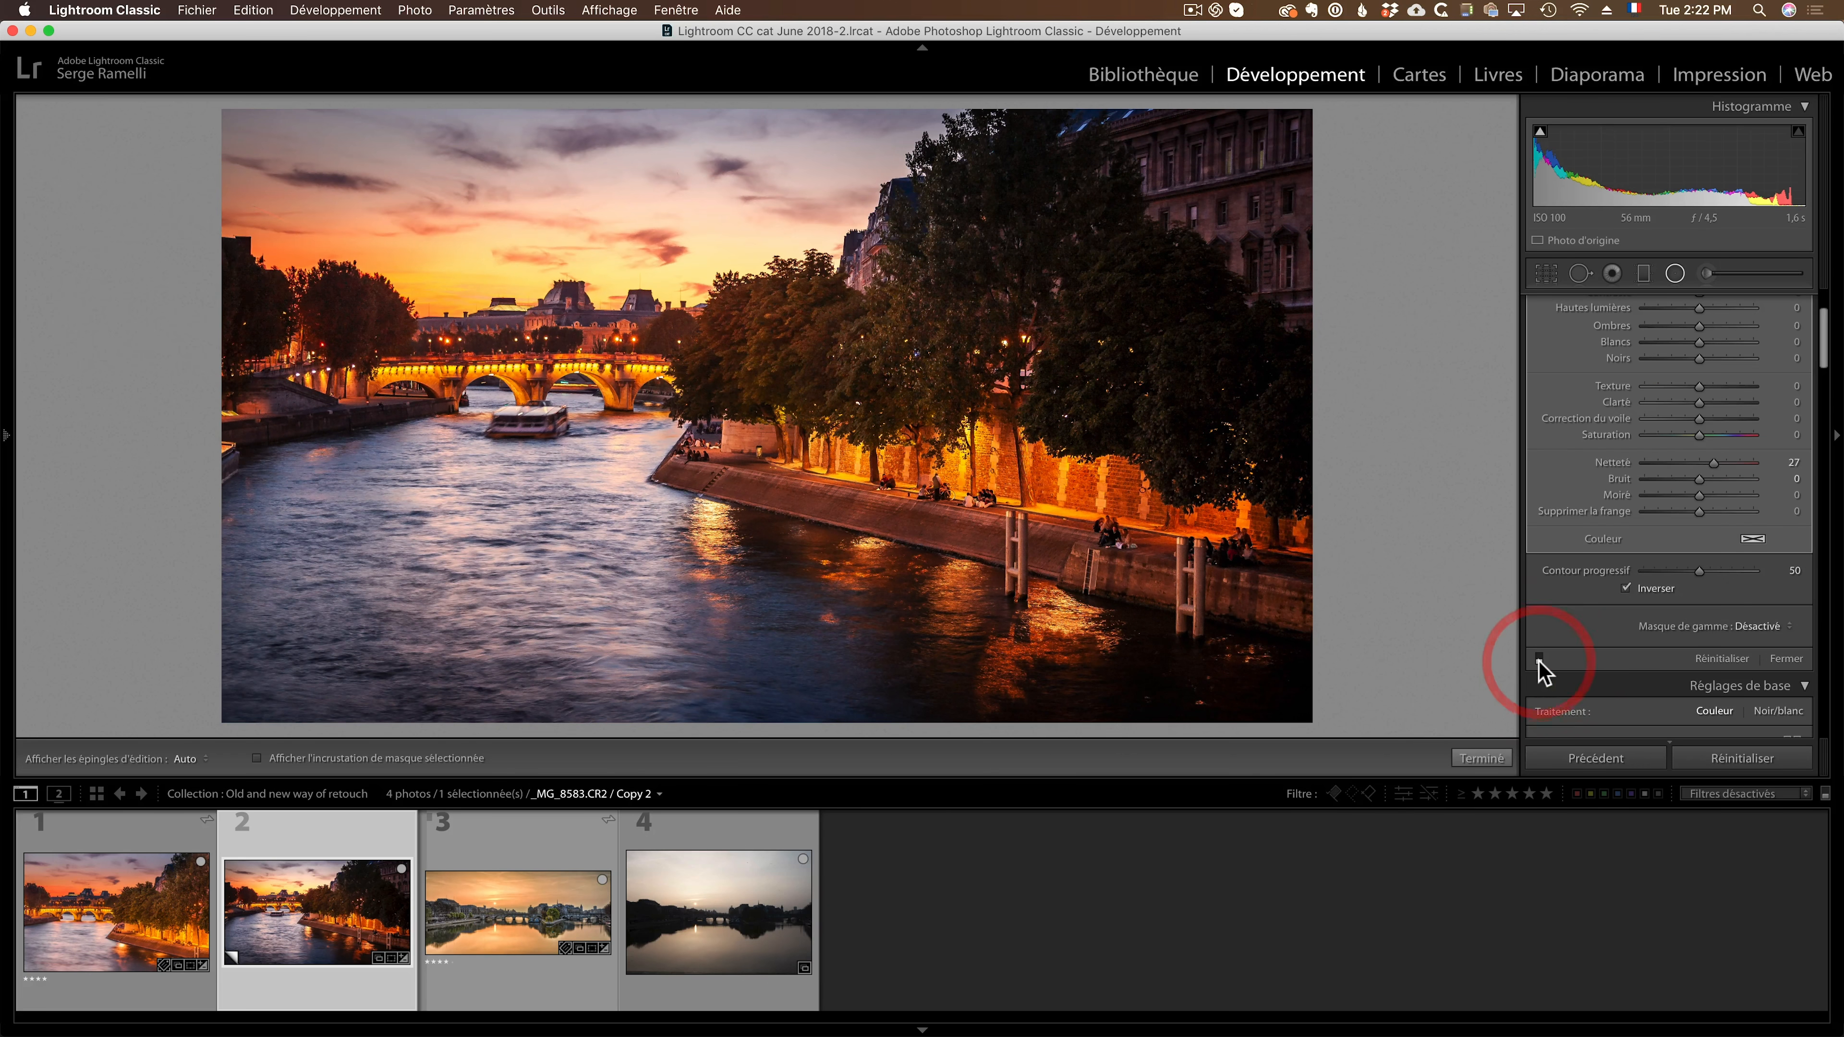
click(1538, 660)
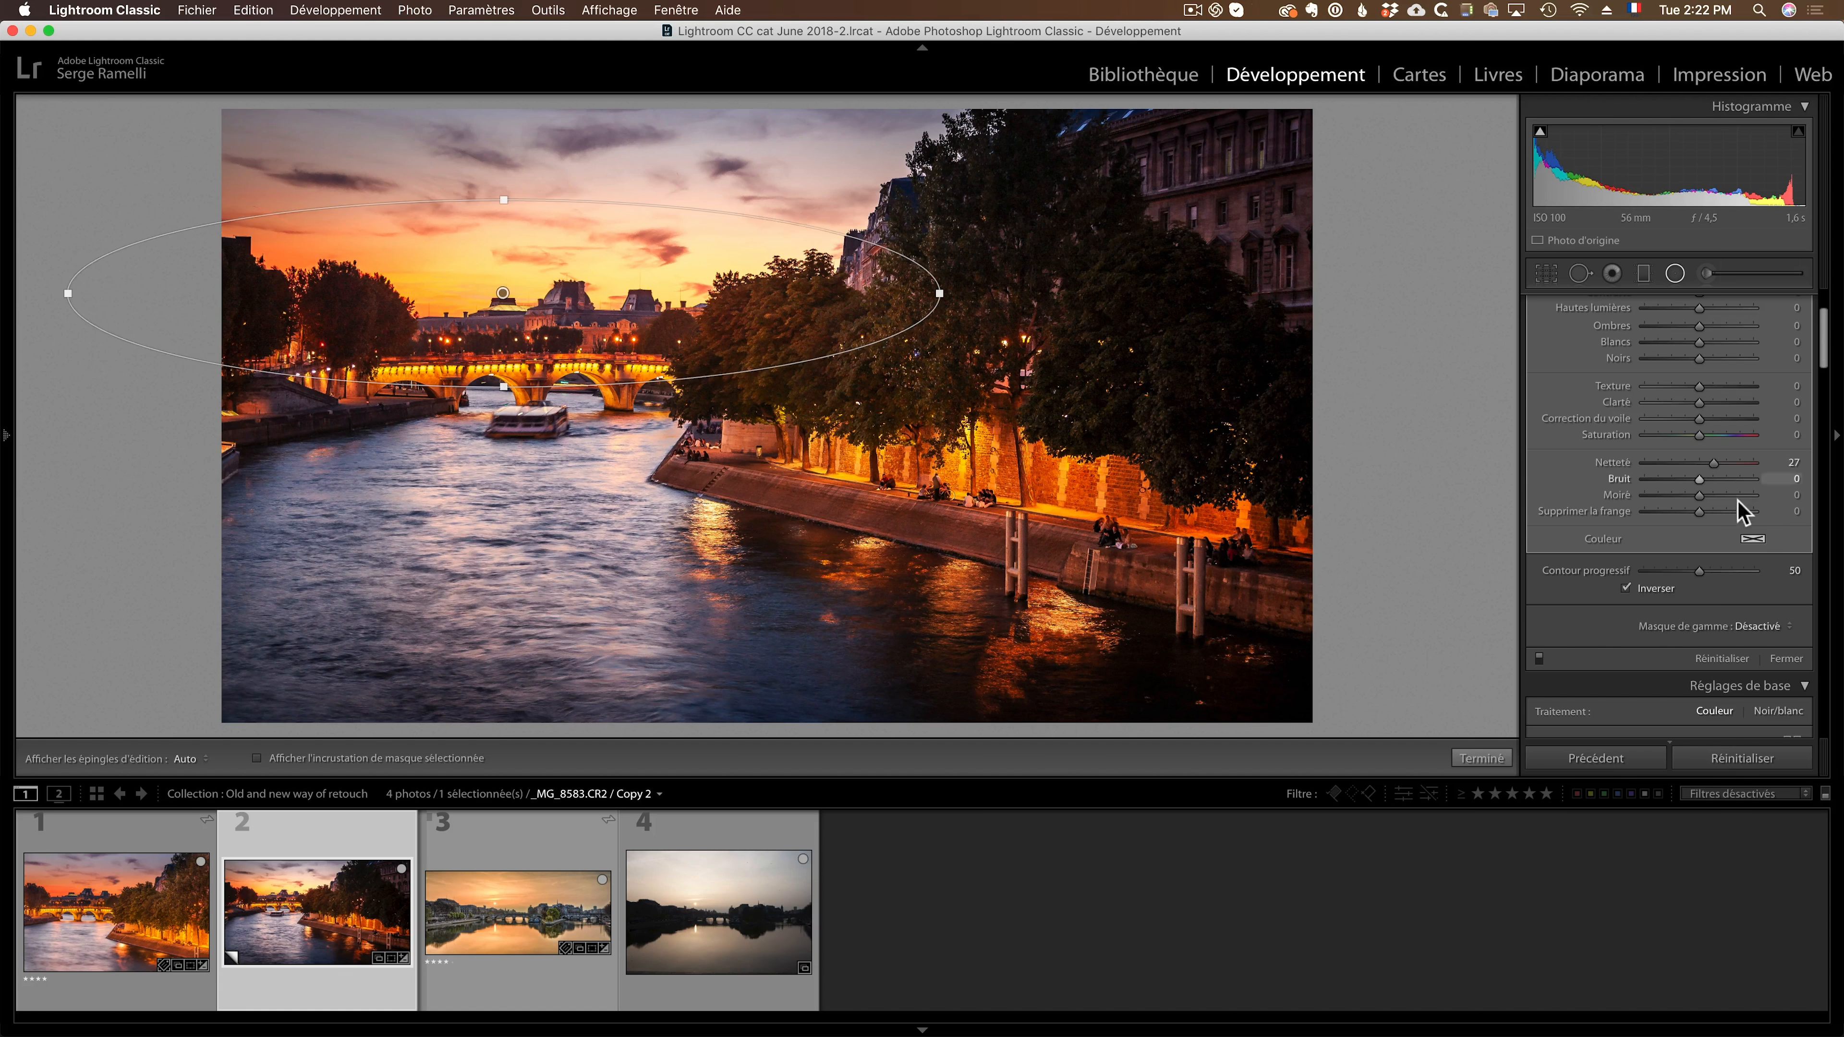
Try limiting the sunset radial filter with a luminance range mask of 71/100, compare the effect, and disable the range mask.
click(1770, 627)
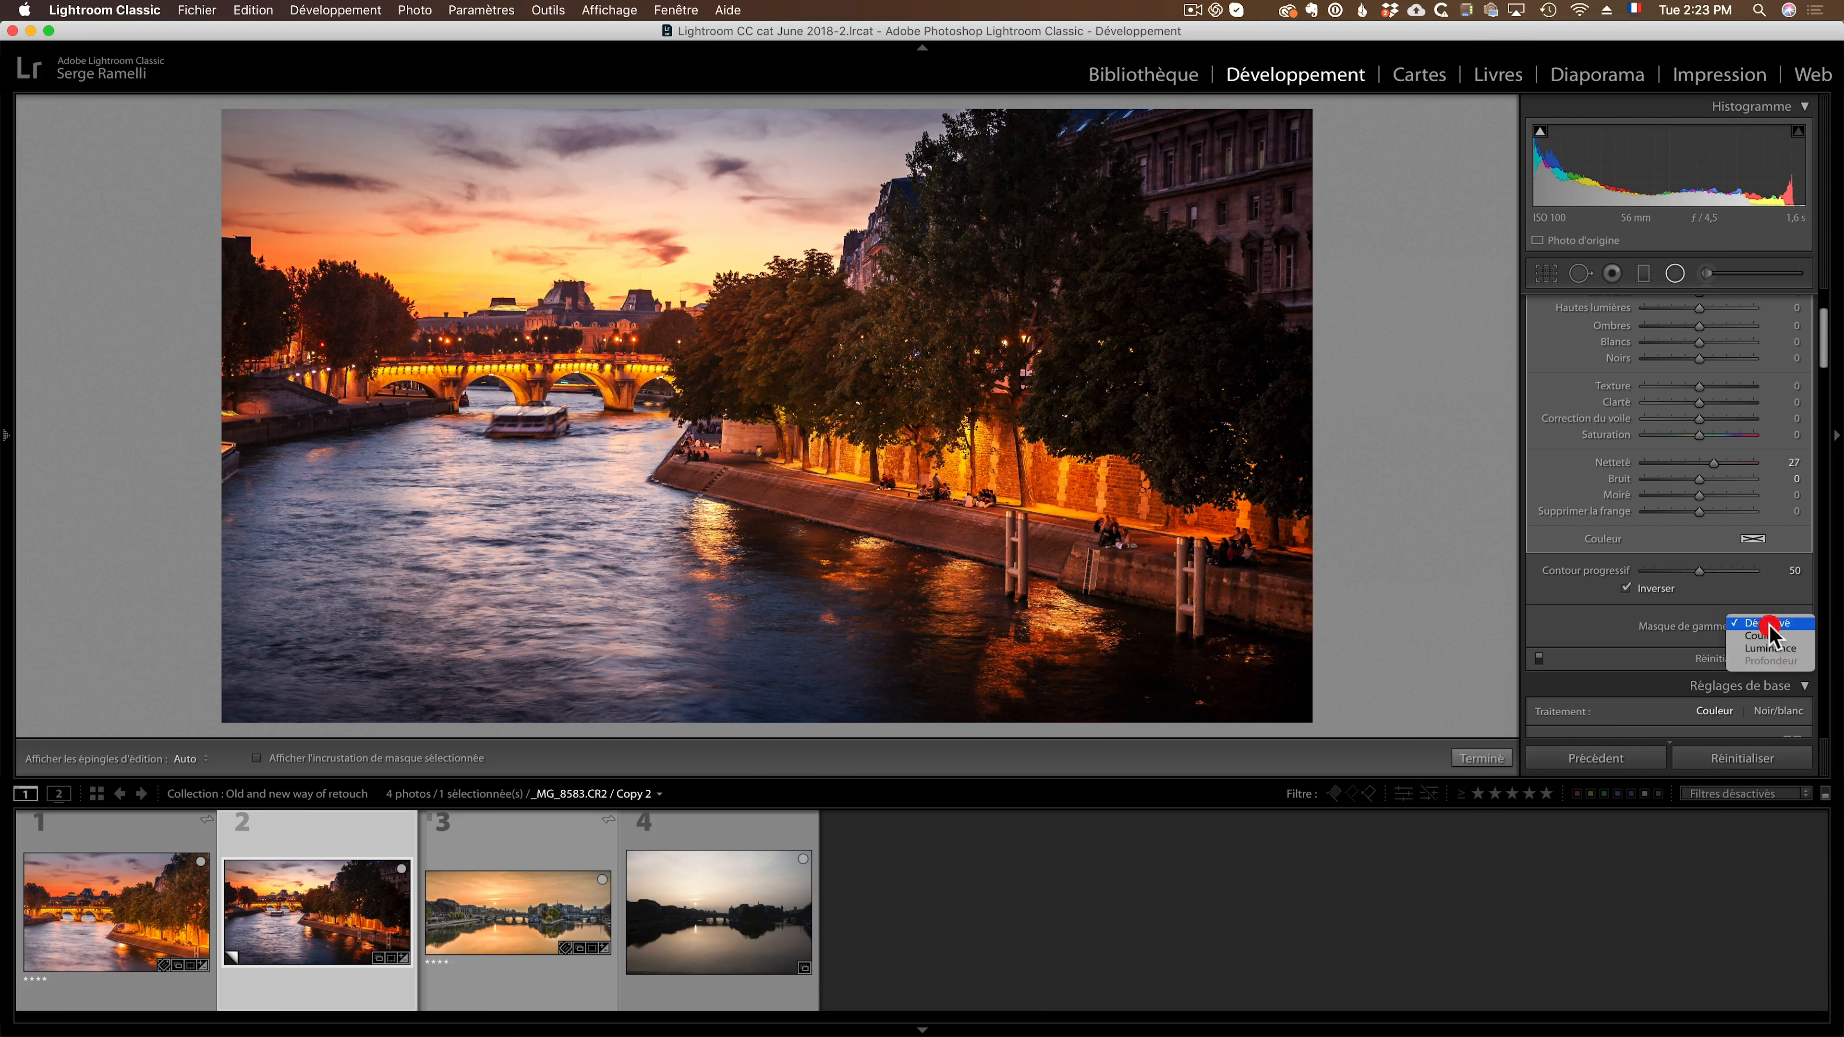
click(1776, 649)
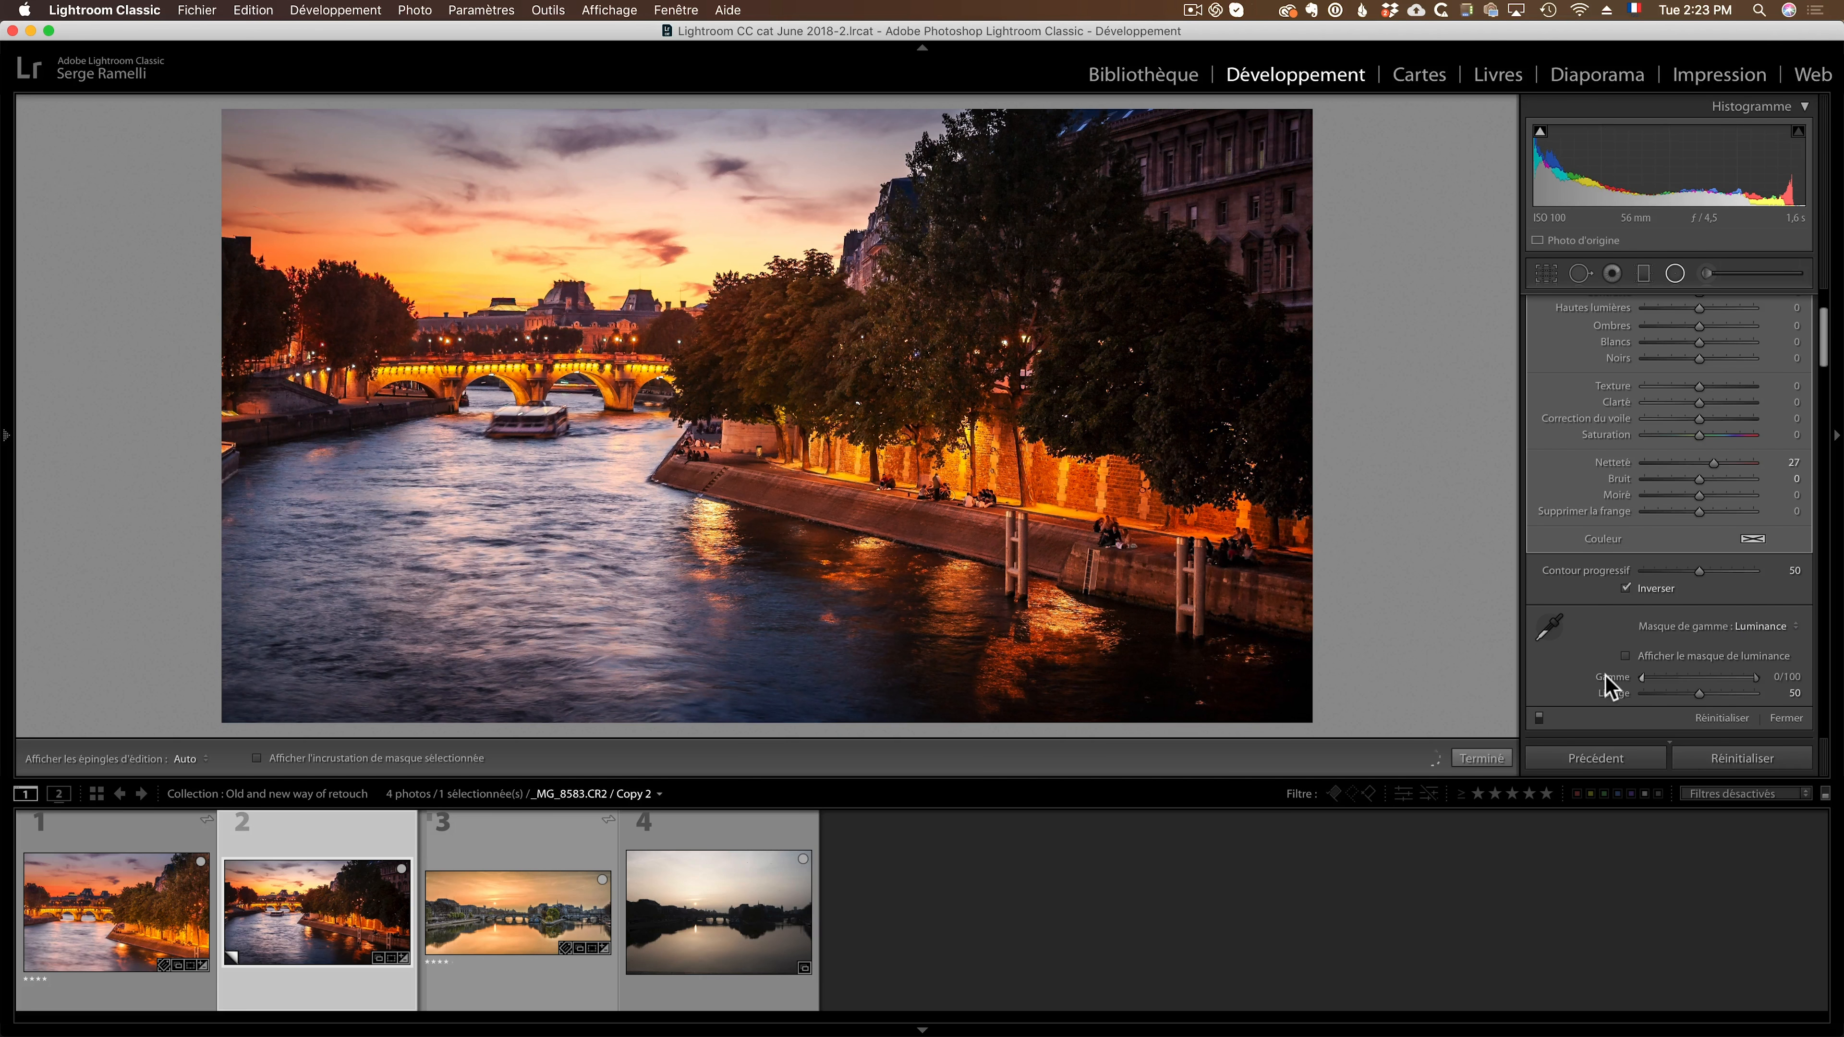
drag(1642, 675, 1720, 677)
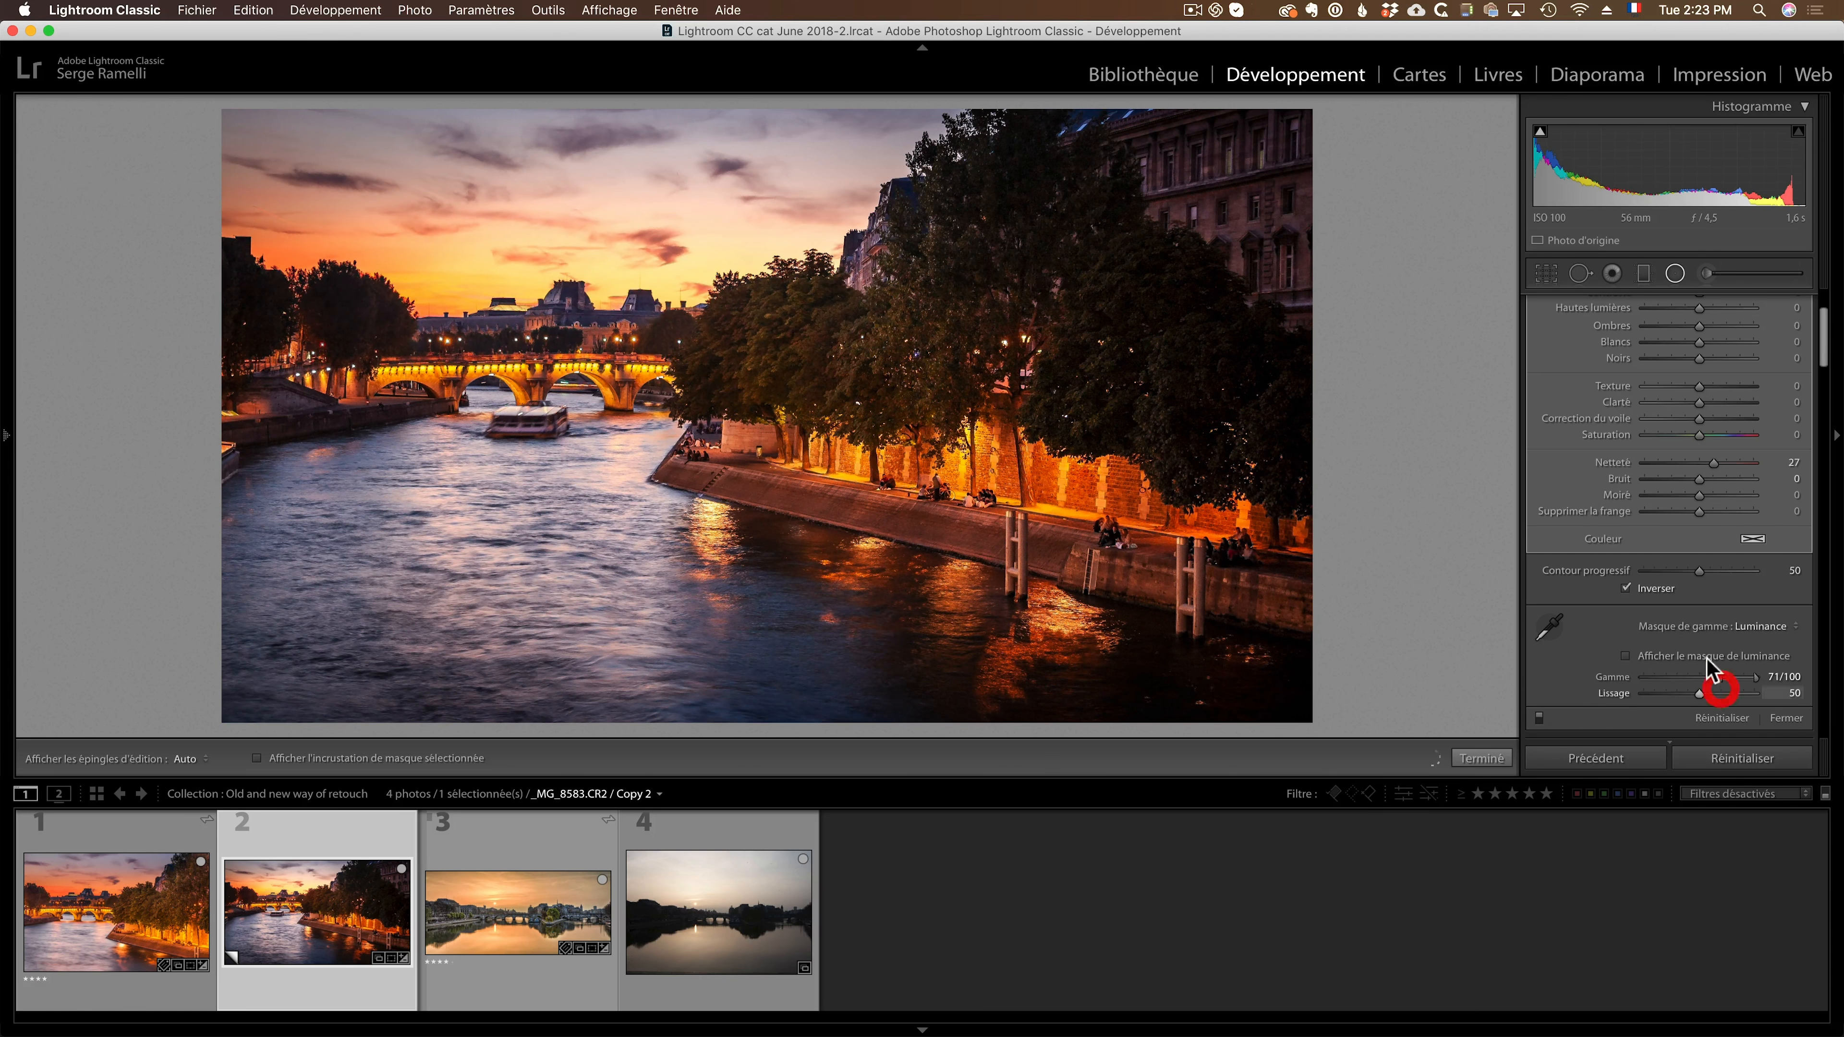
click(1539, 718)
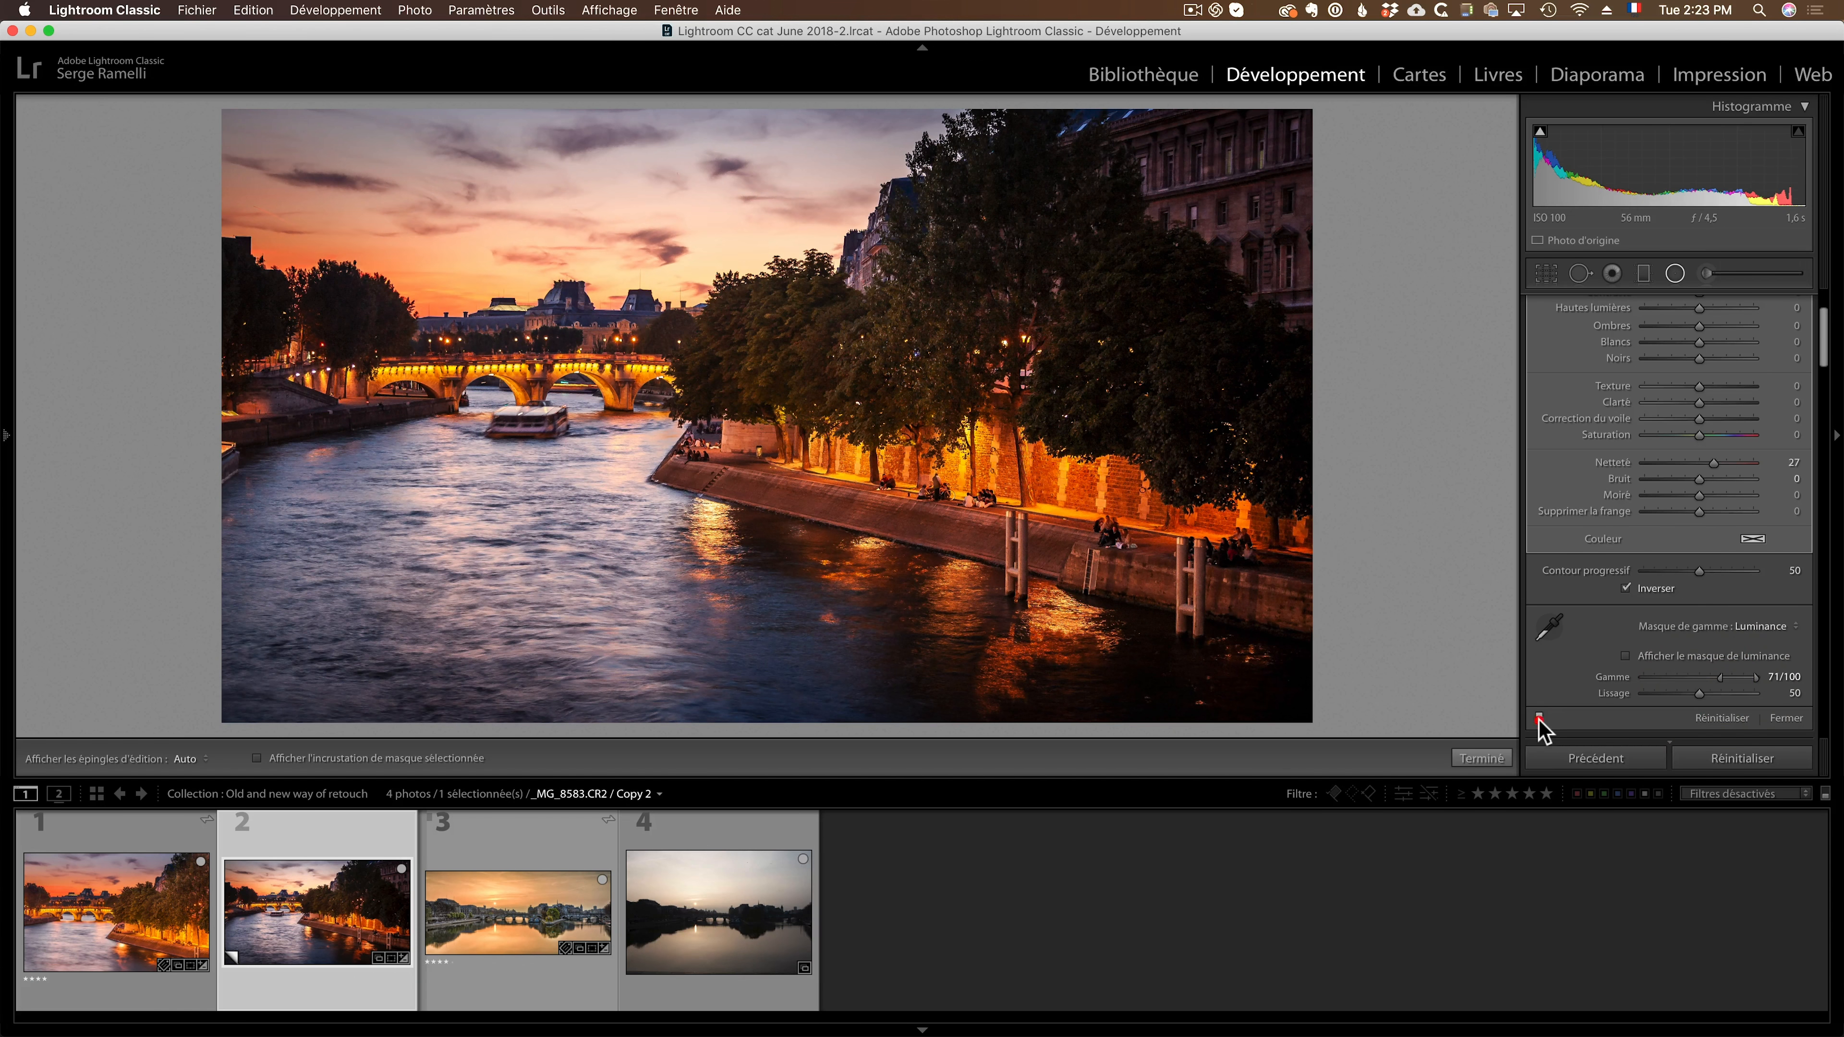
click(1539, 719)
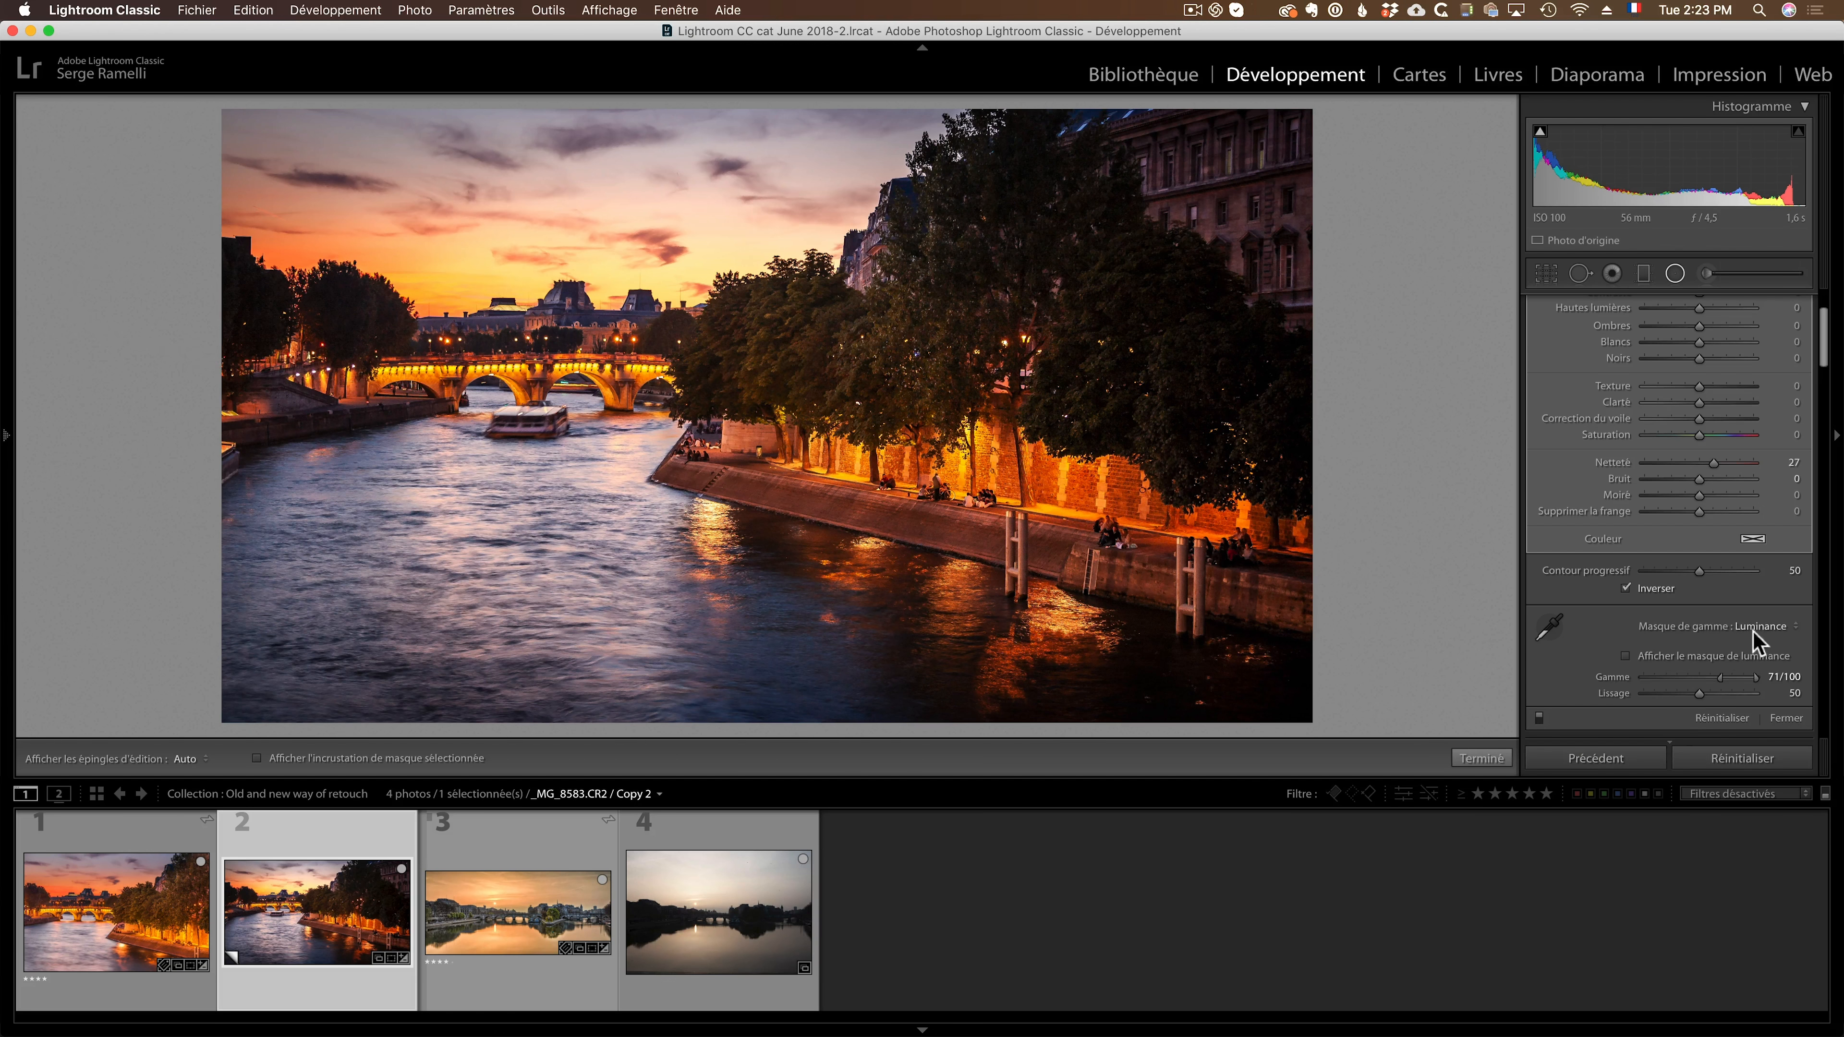
click(1796, 627)
click(1790, 606)
Reduce the sunset radial filter to temperature 30 and tint 29, and finish the local adjustment.
drag(1826, 367, 1821, 330)
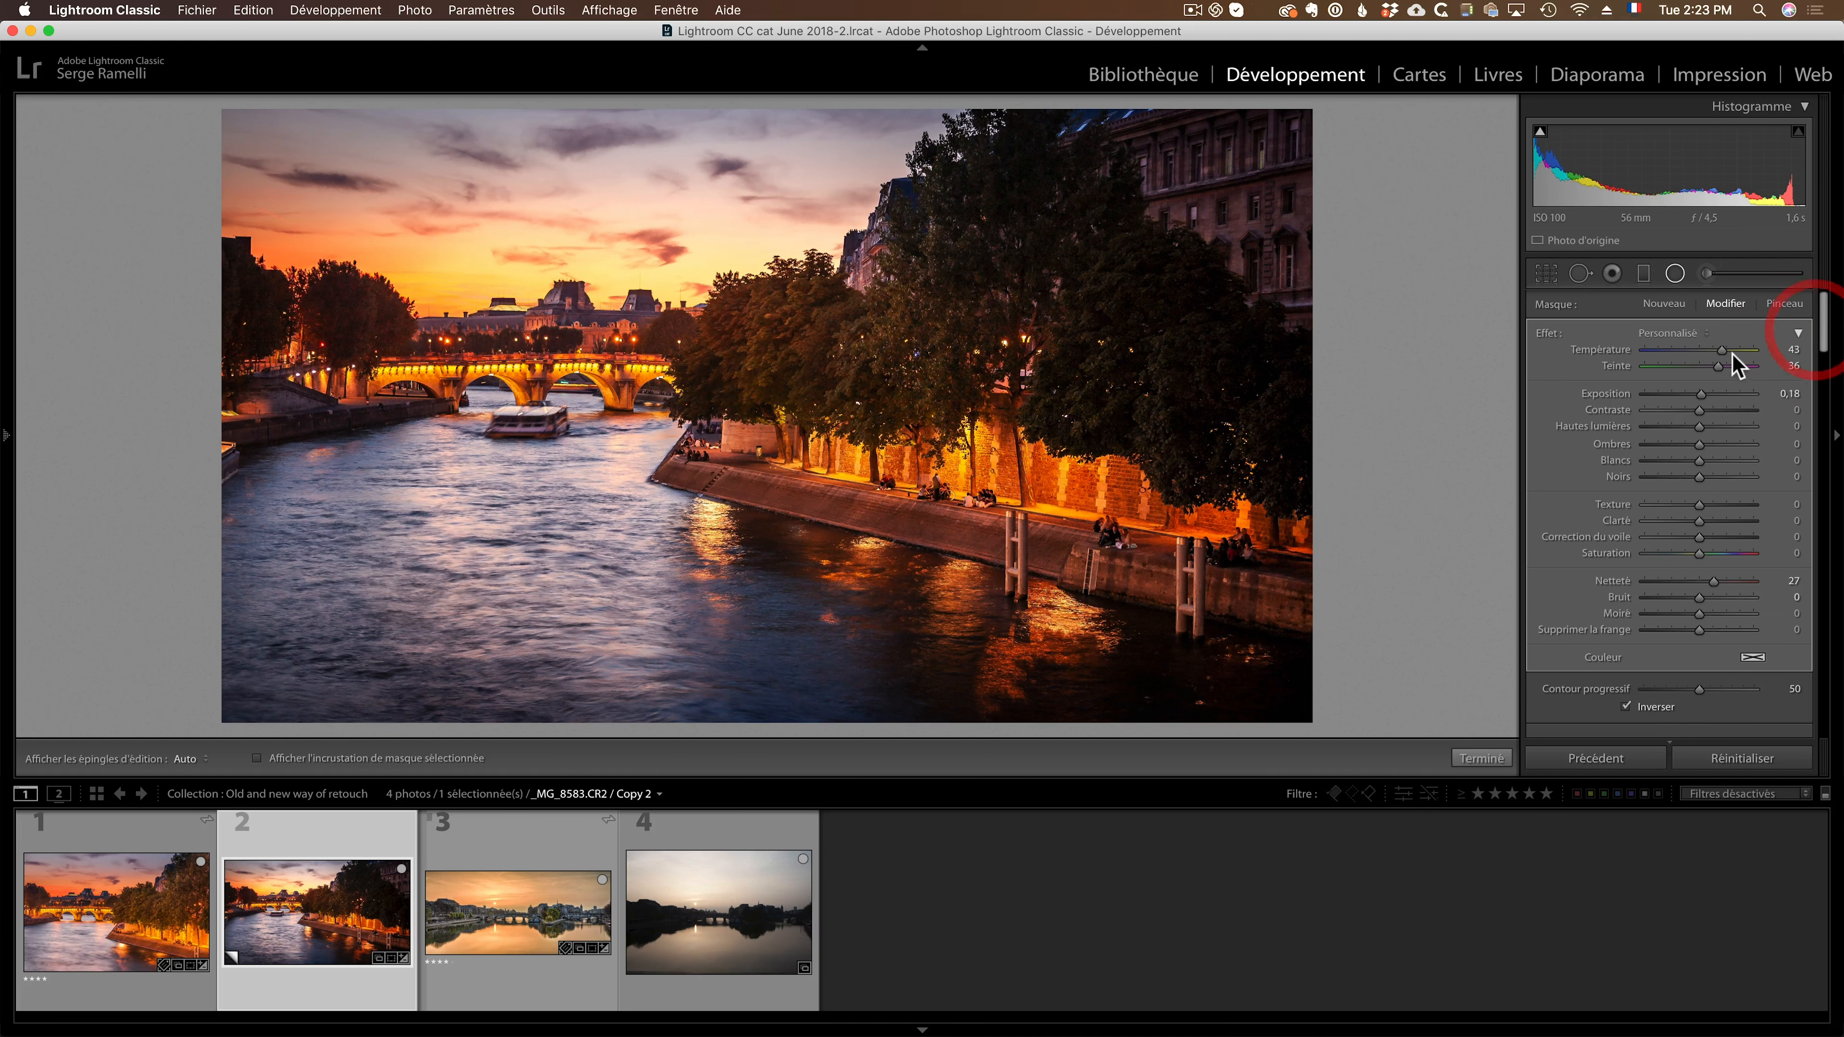
click(1718, 350)
drag(1718, 365, 1715, 351)
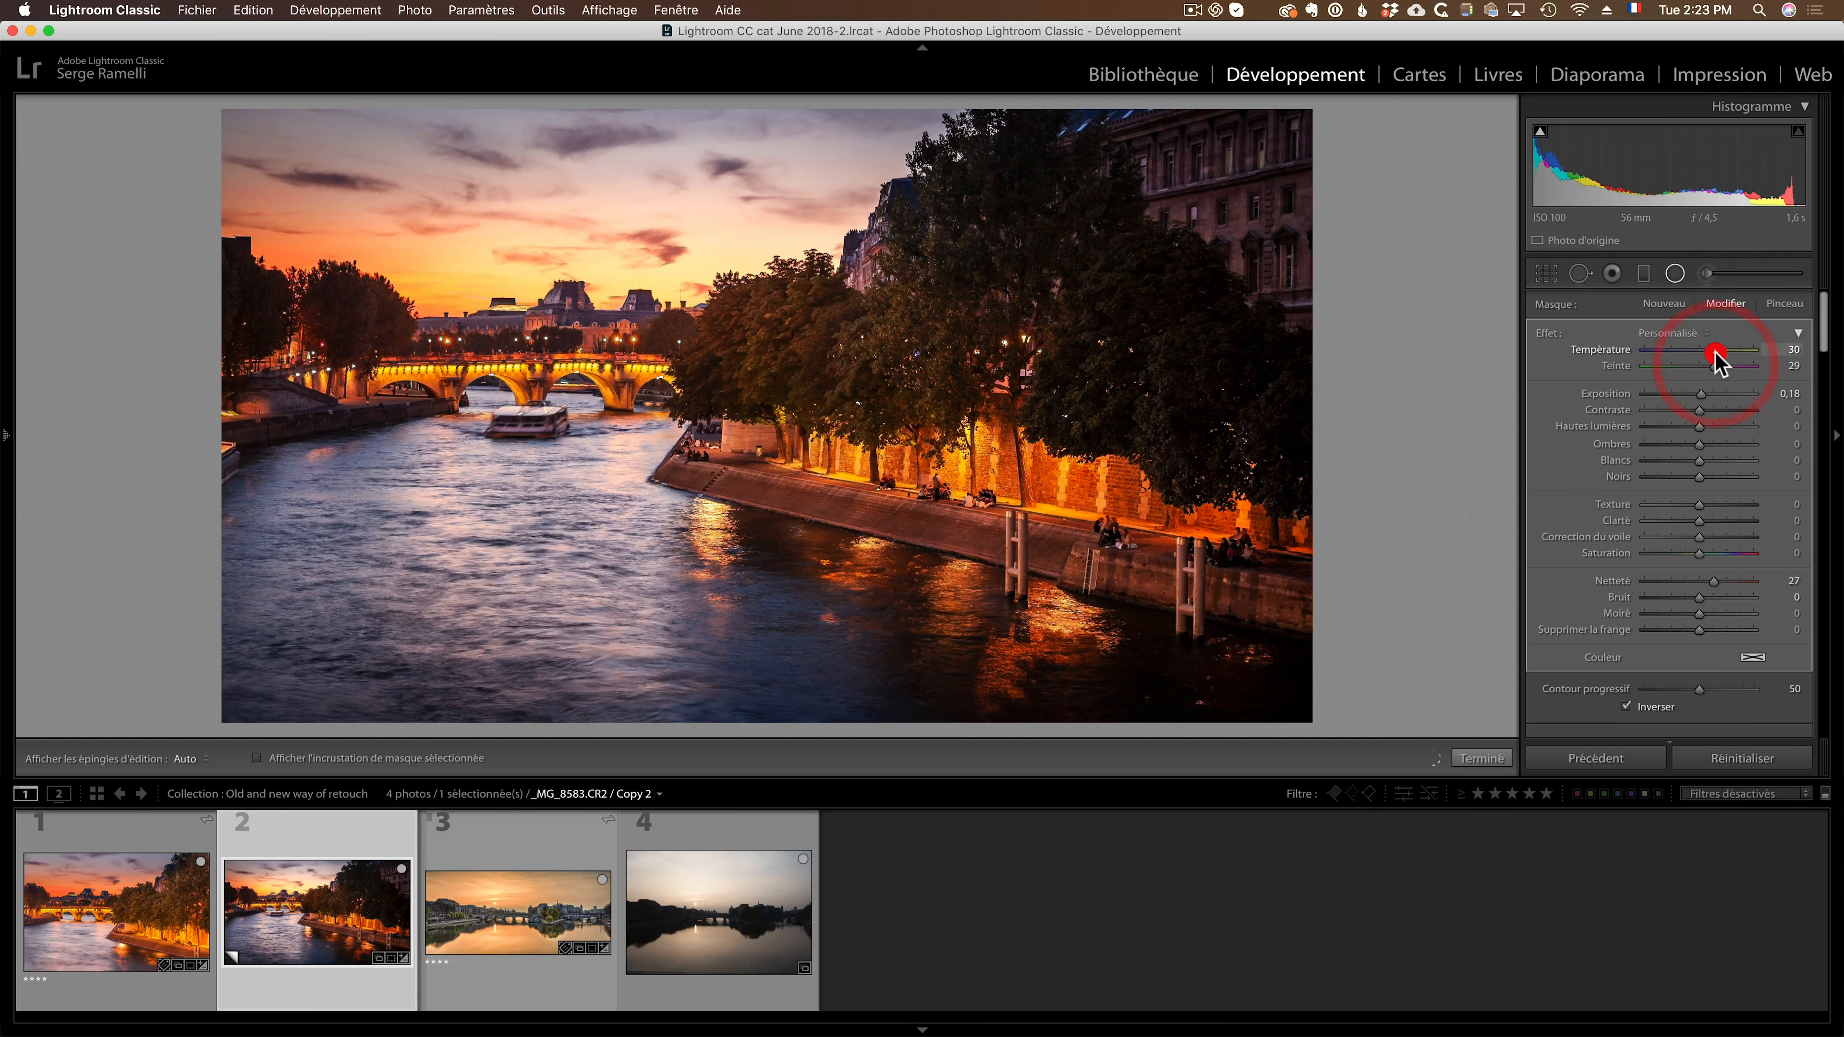
click(1481, 757)
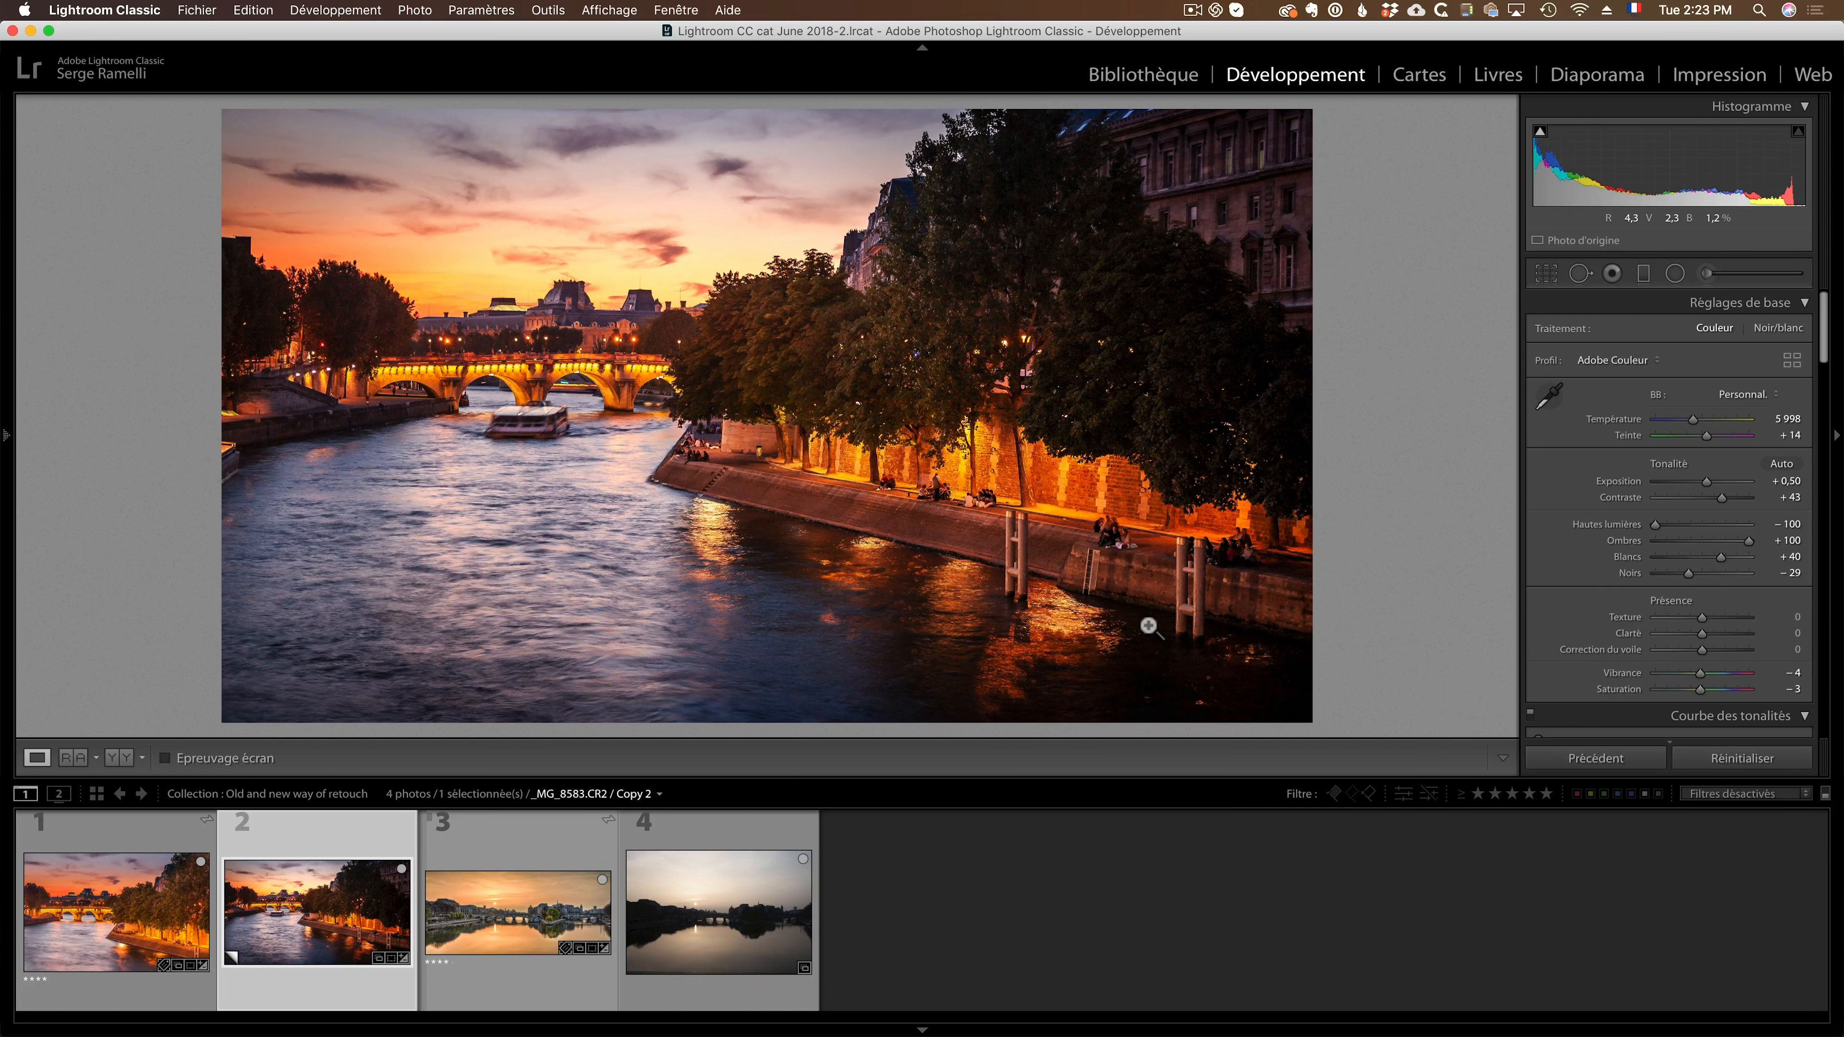
Create a virtual copy of the retouched bridge photo and reset all its develop settings.
right_click(306, 832)
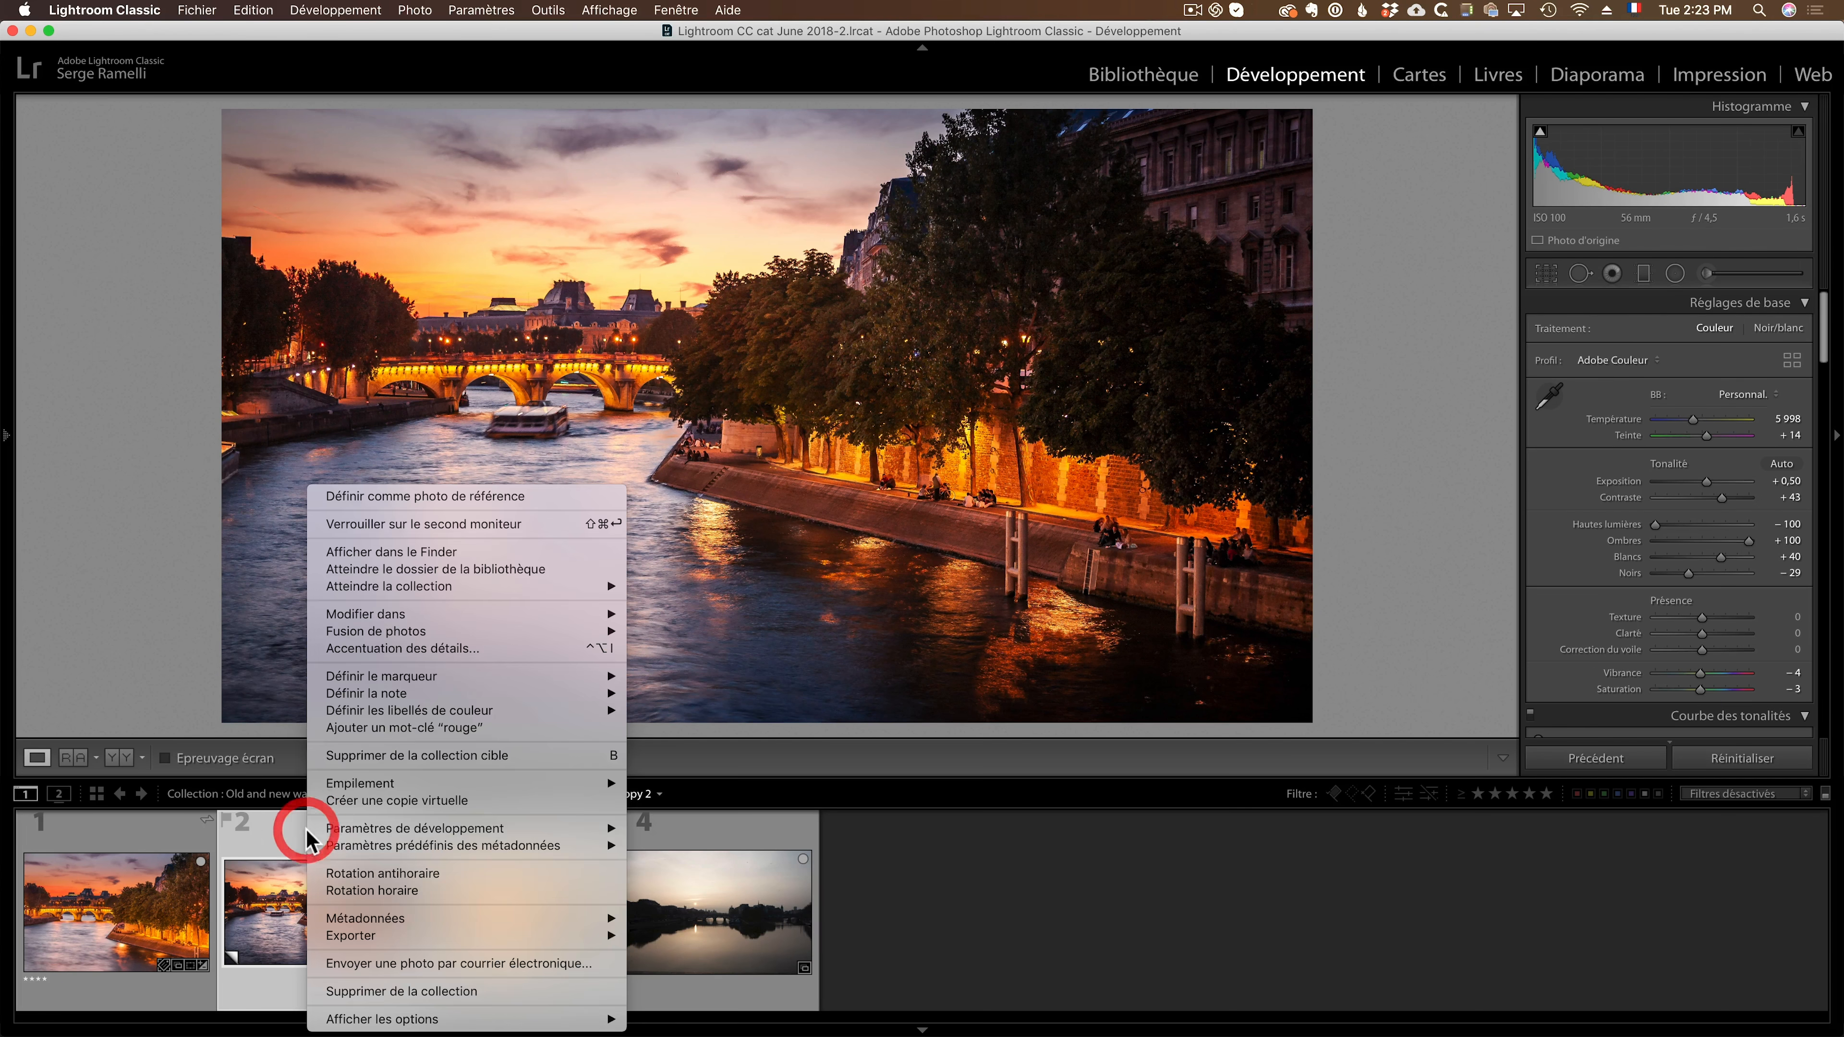
click(396, 799)
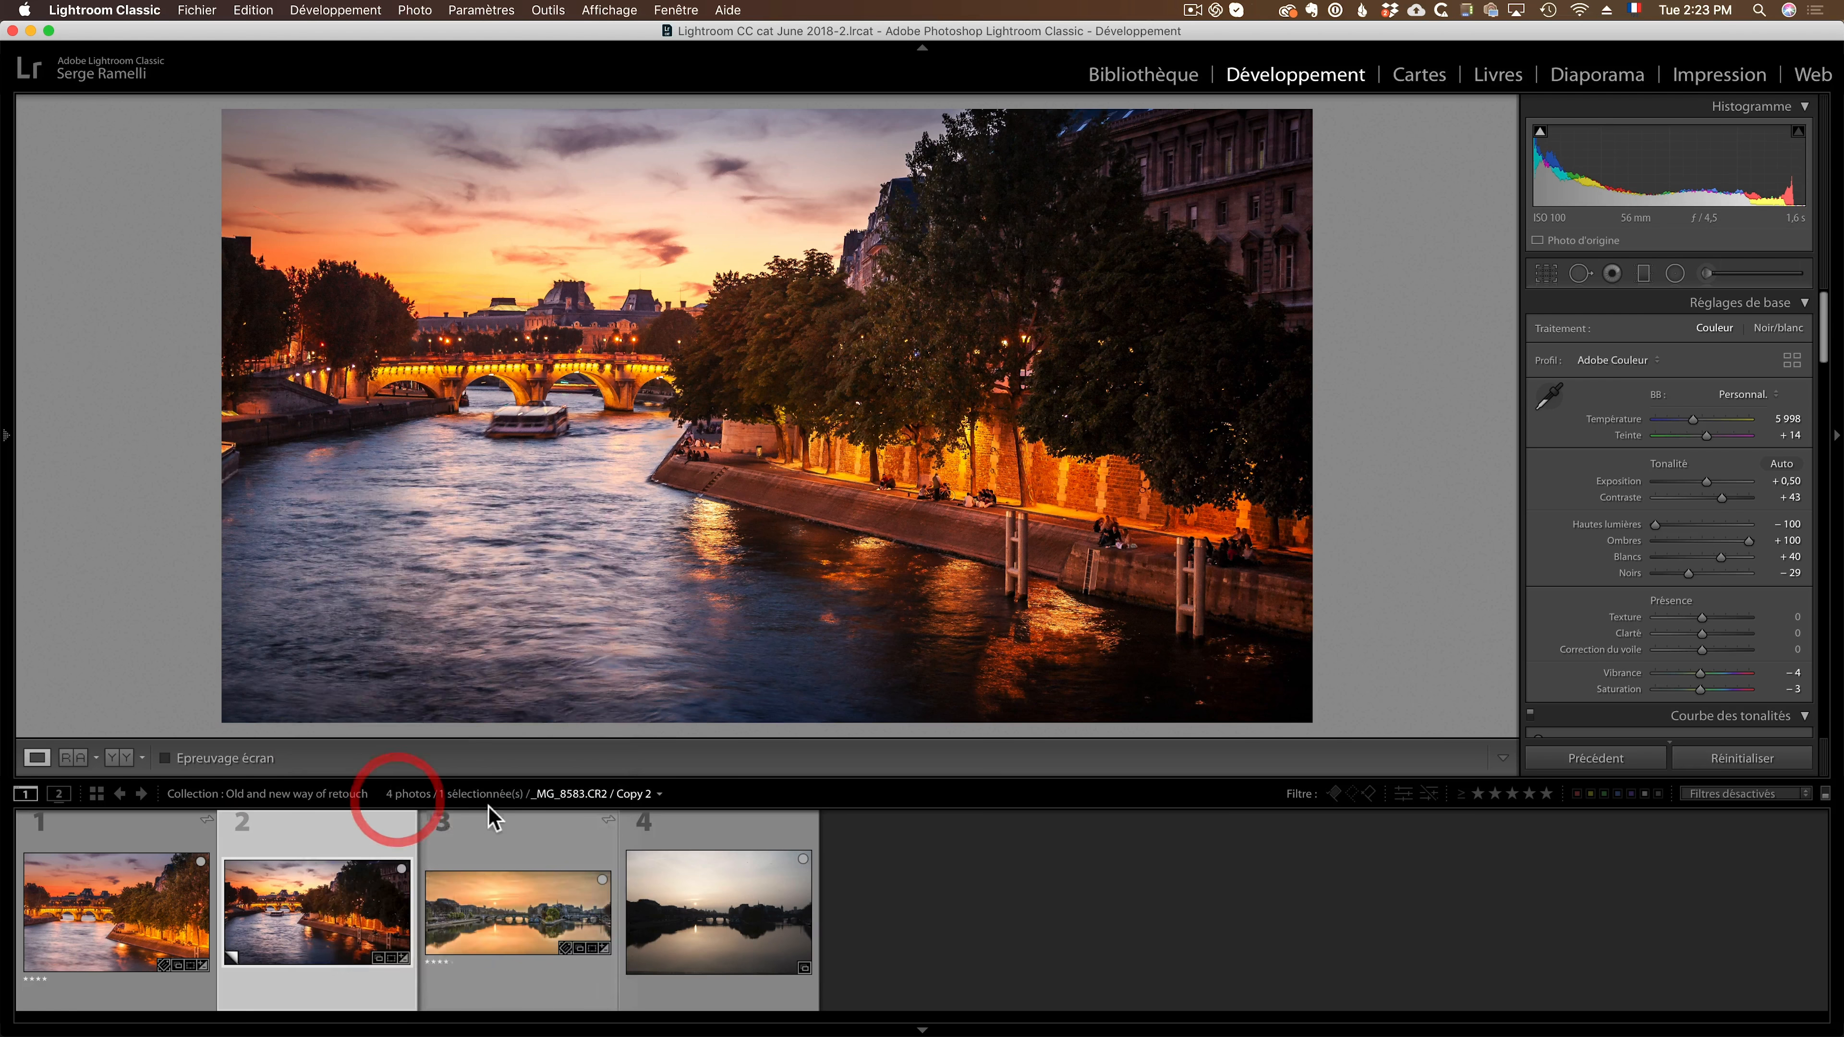
click(1765, 759)
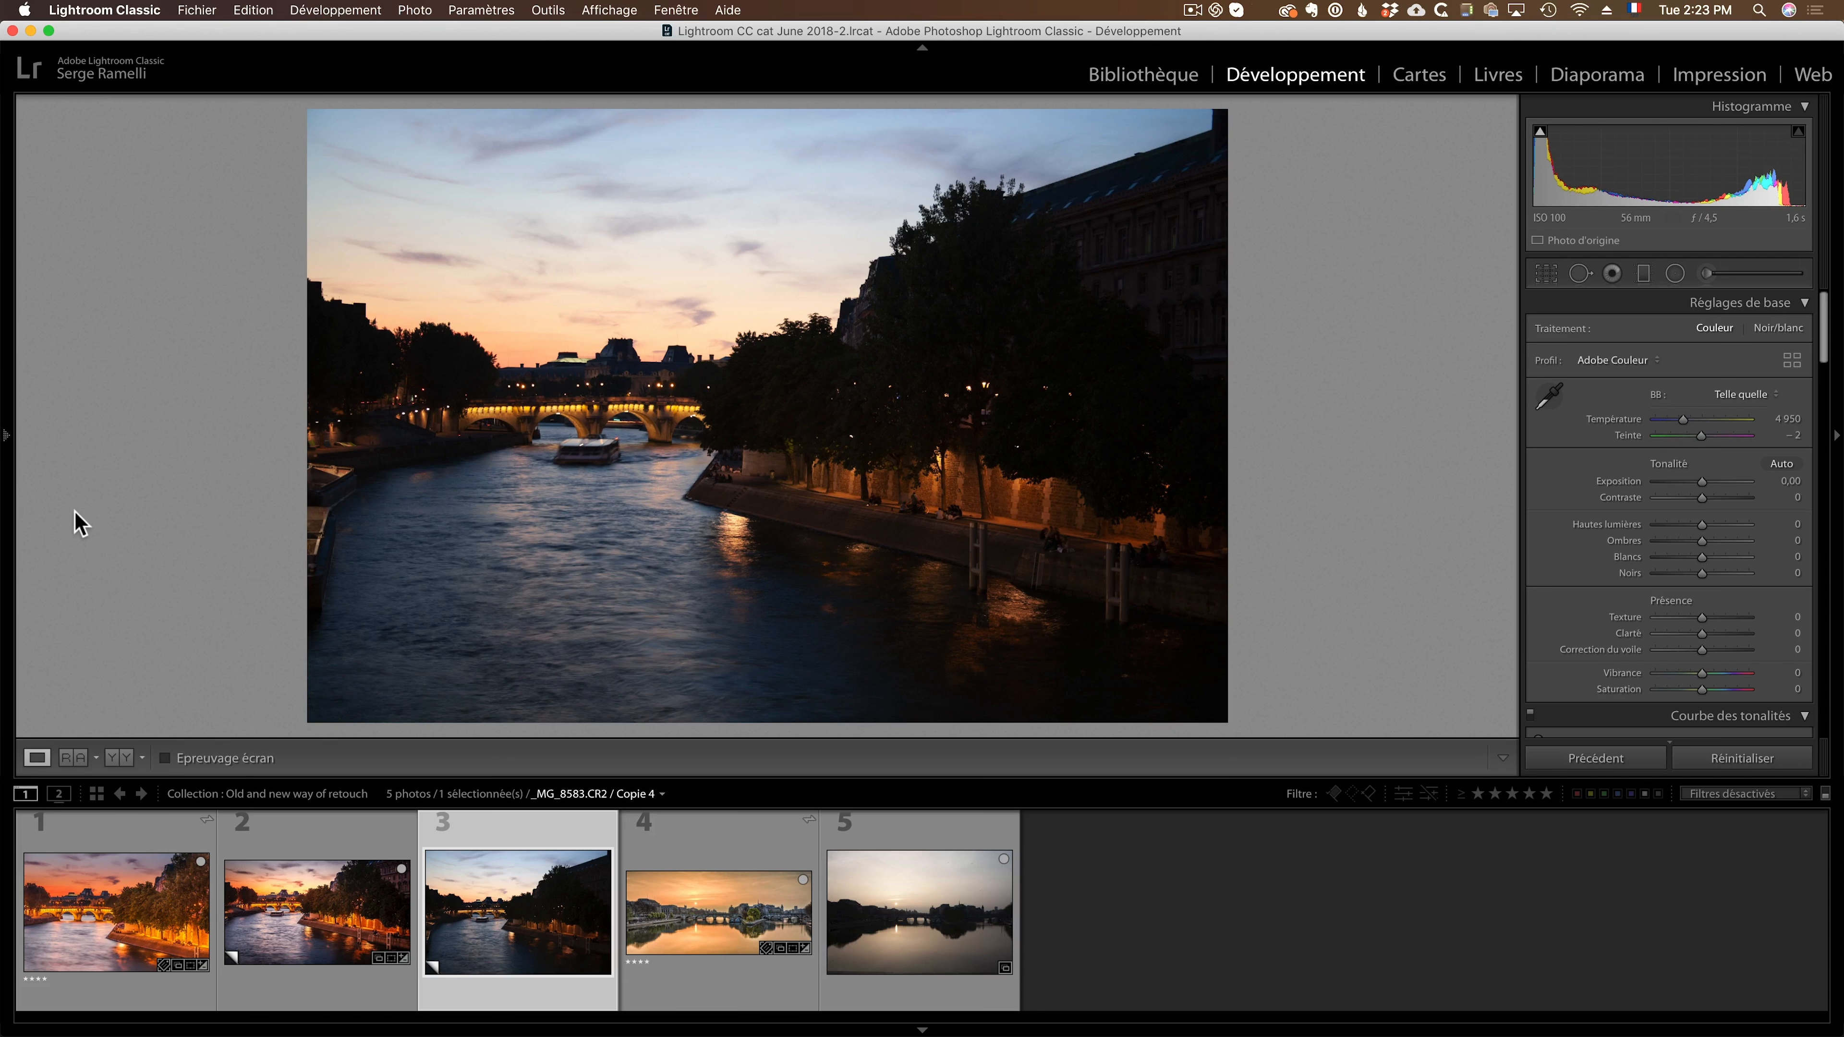
Import the develop presets from Lightroom CC et Classic.zip on the desktop.
mouse_move(6, 436)
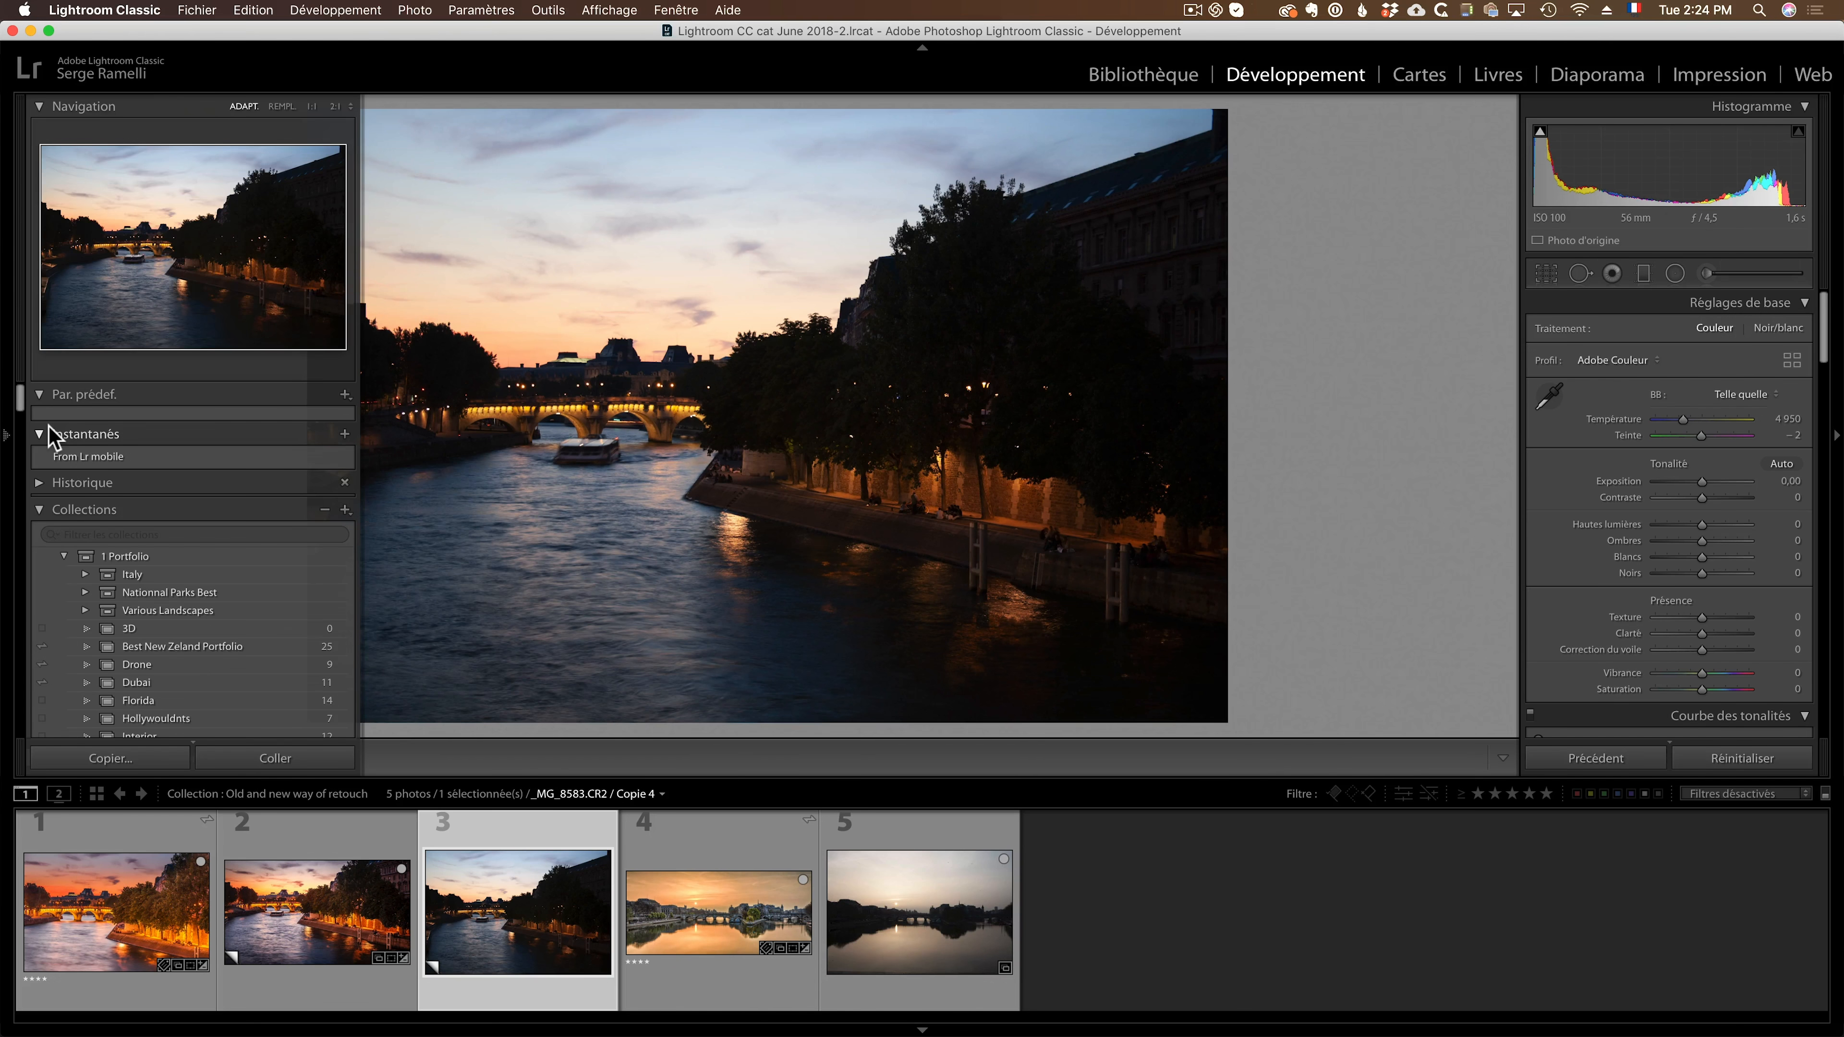
click(7, 437)
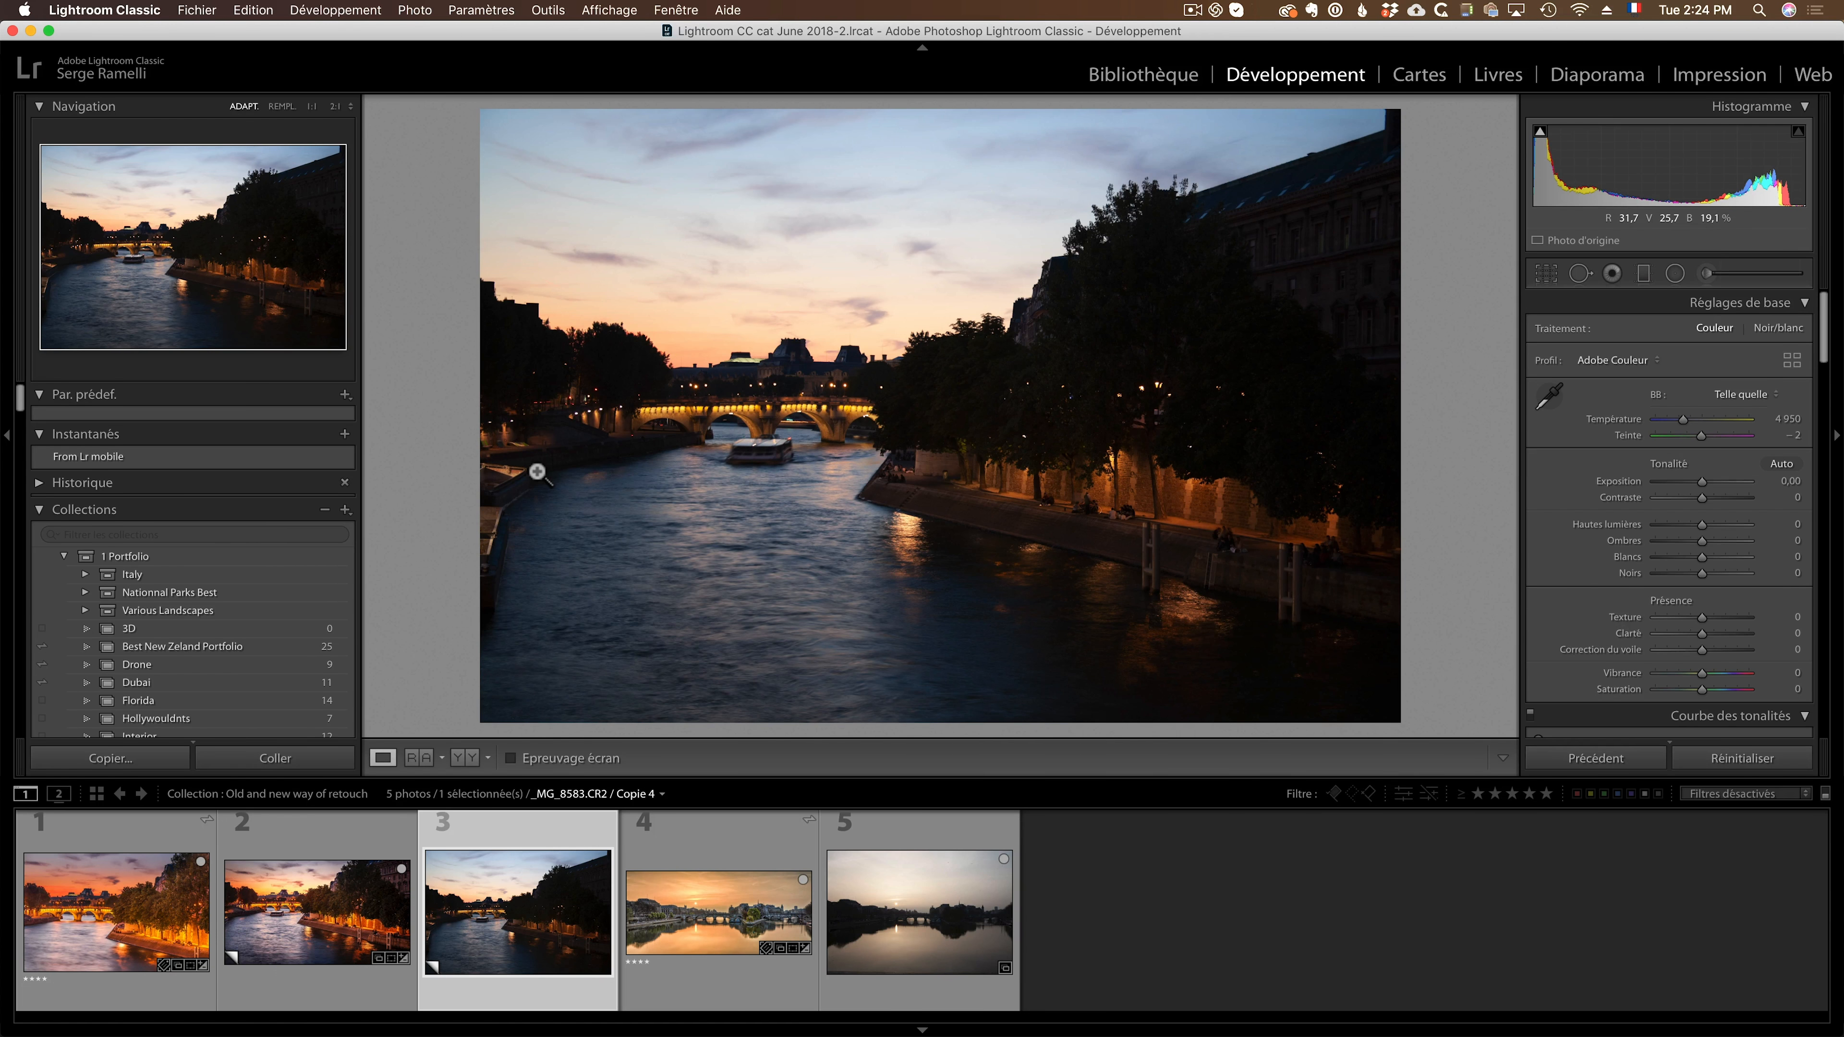
click(346, 396)
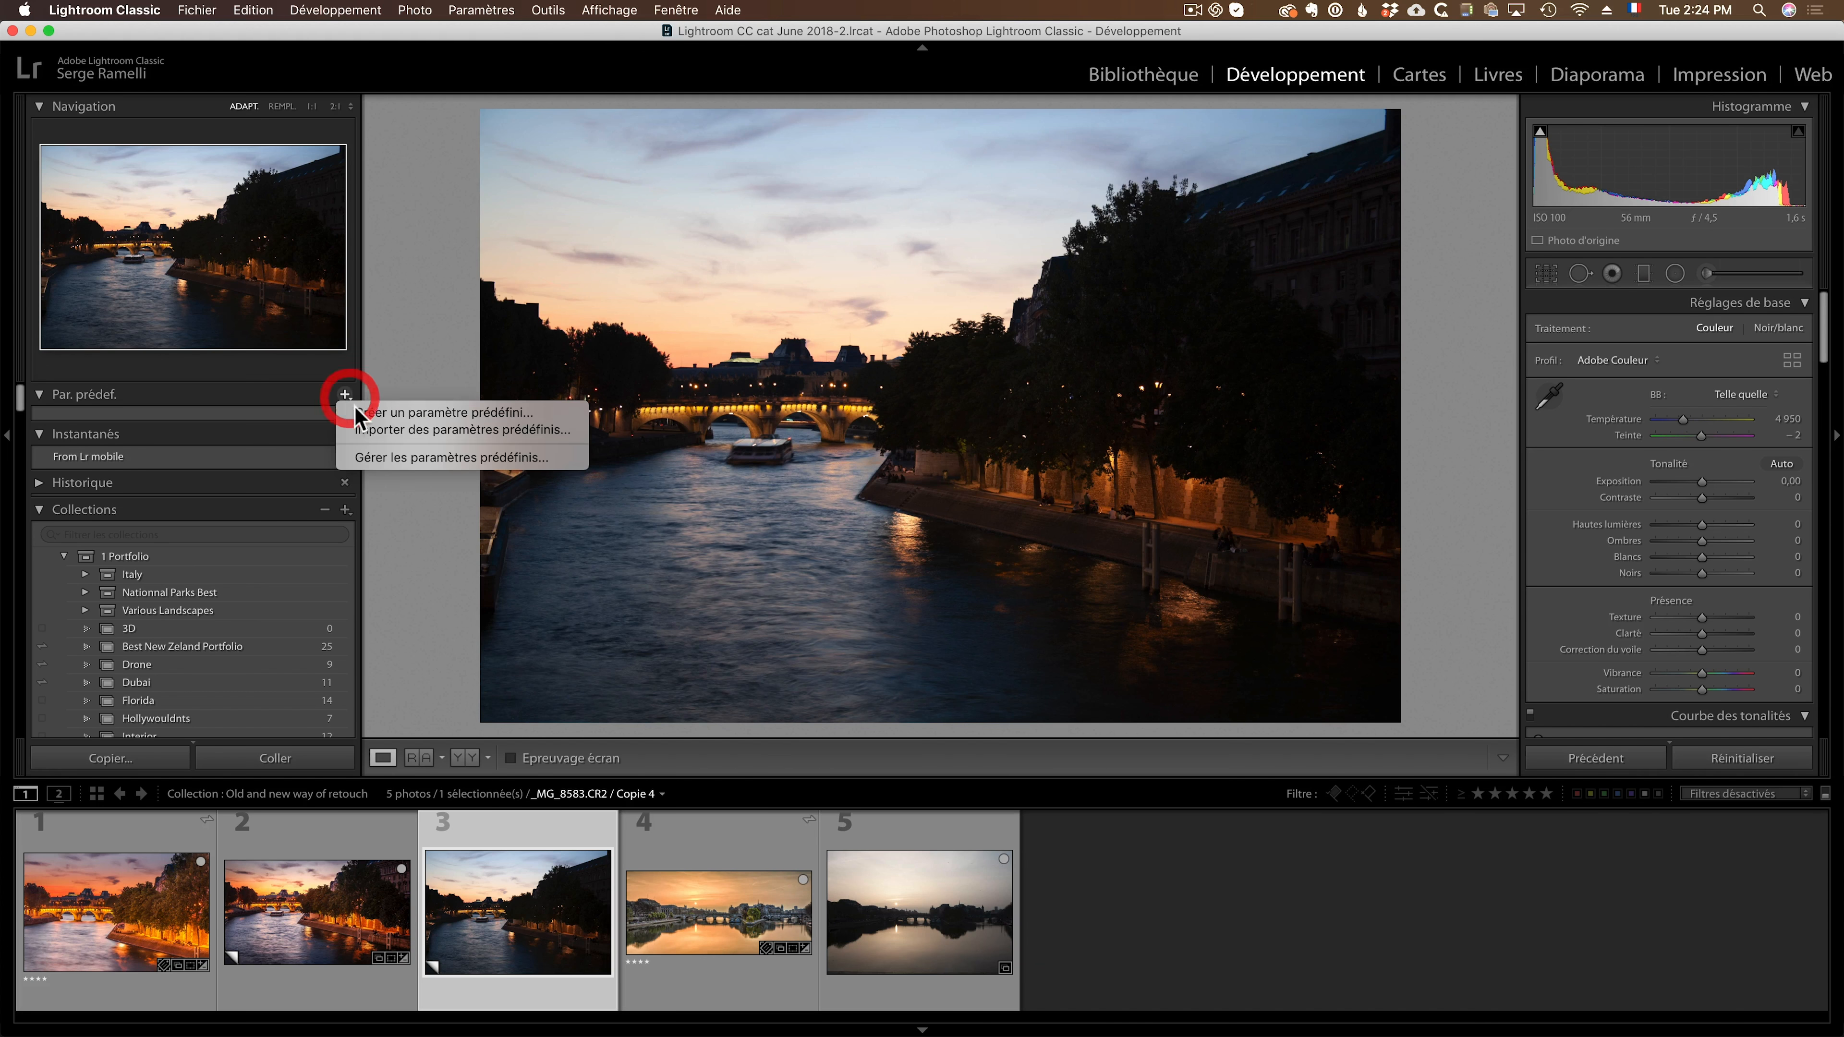
click(506, 429)
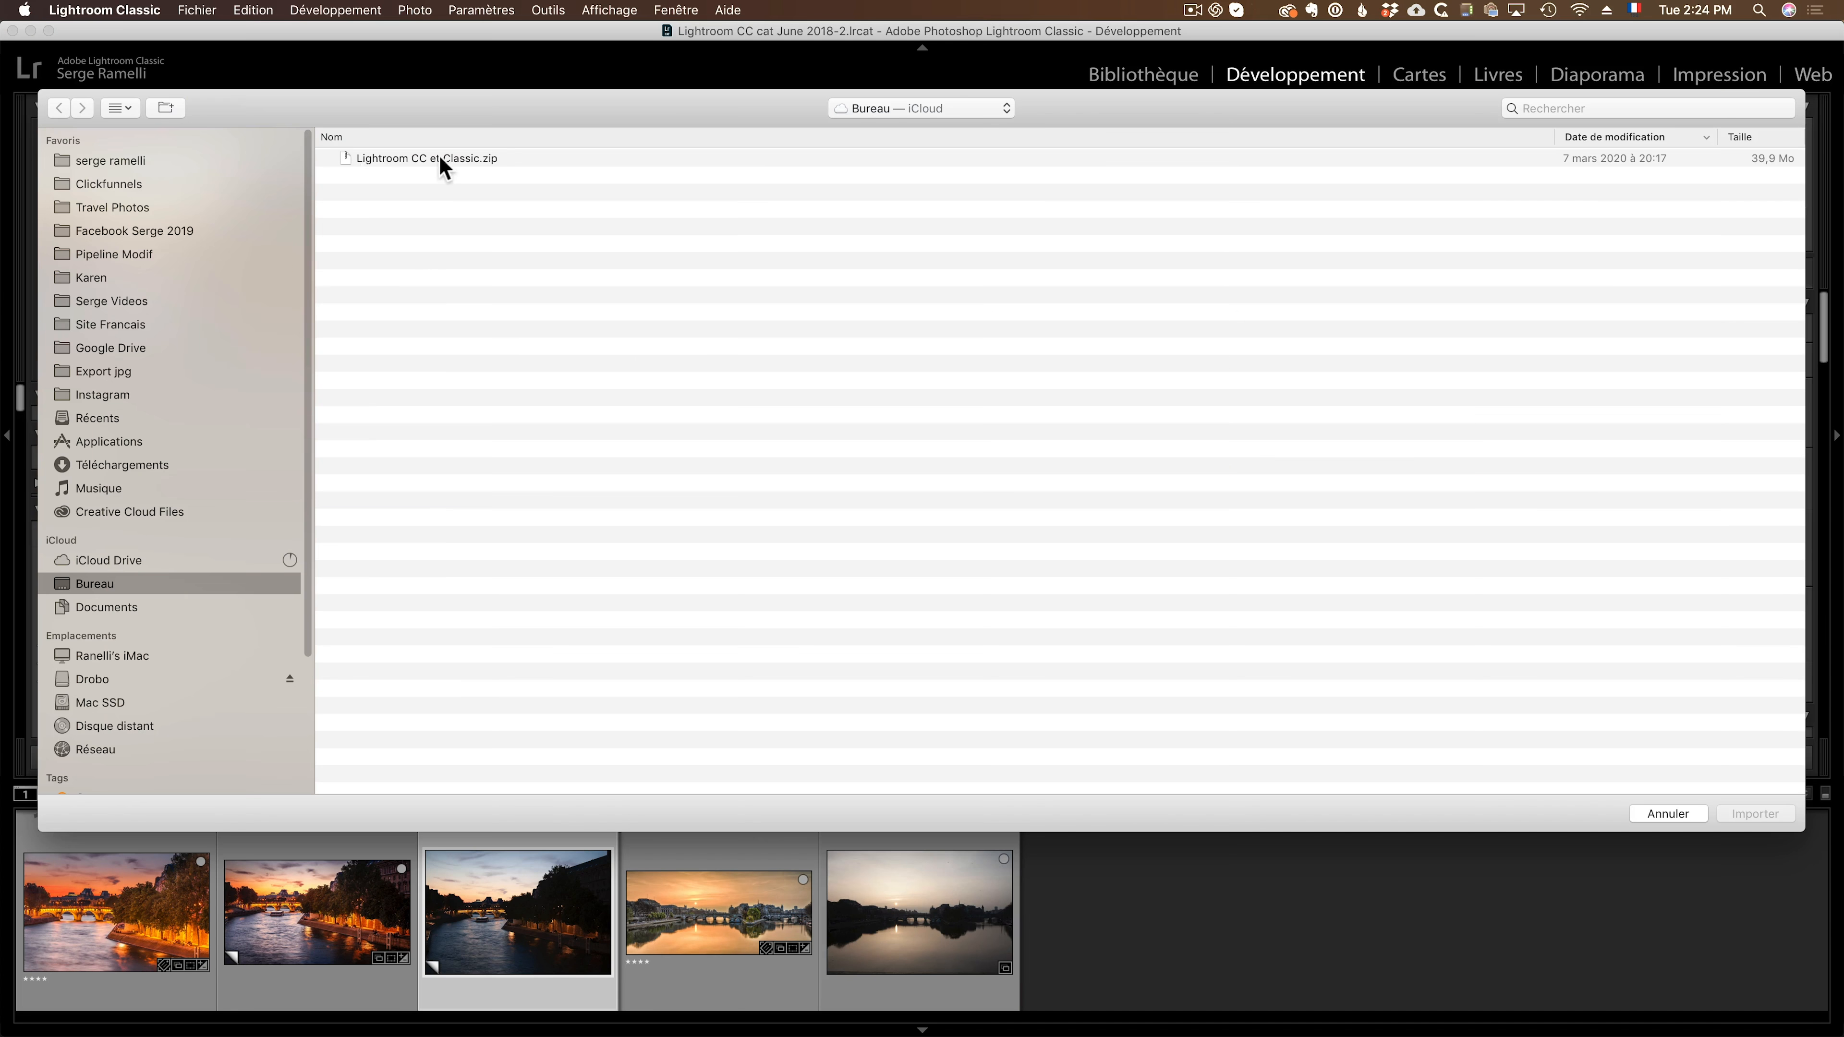
click(430, 159)
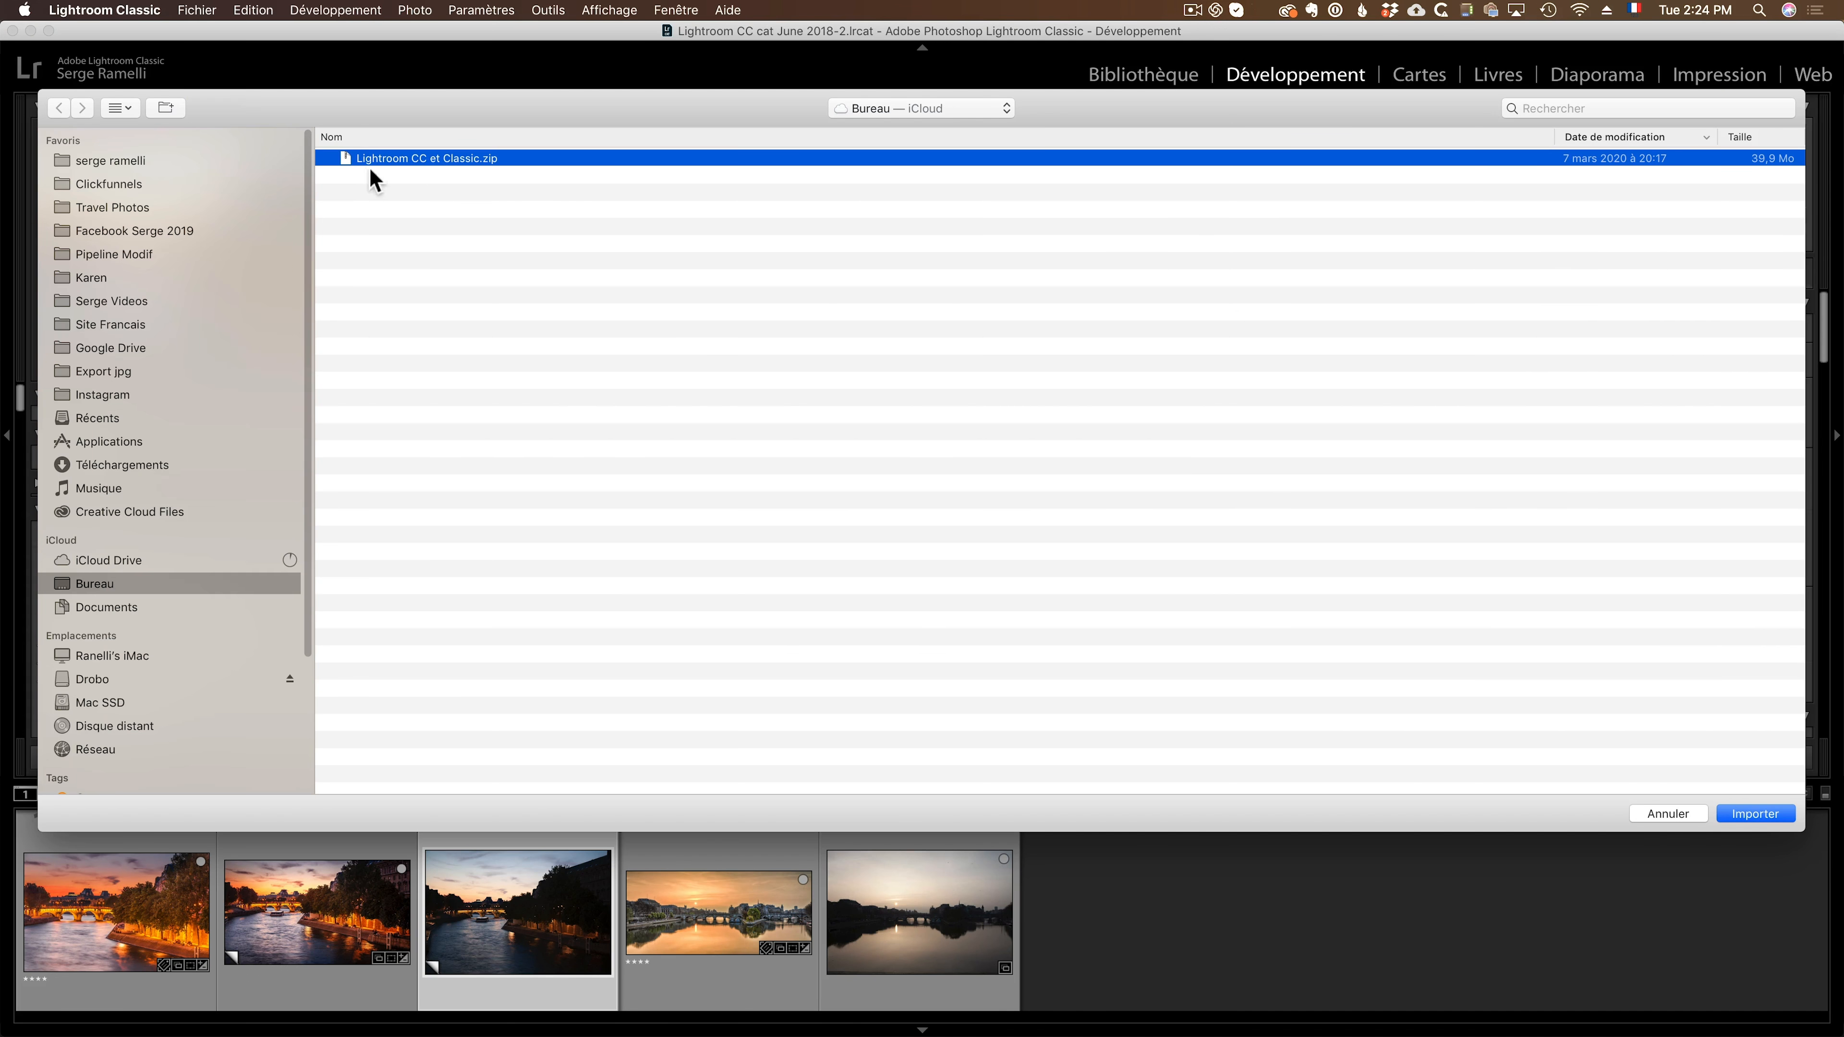
click(1770, 816)
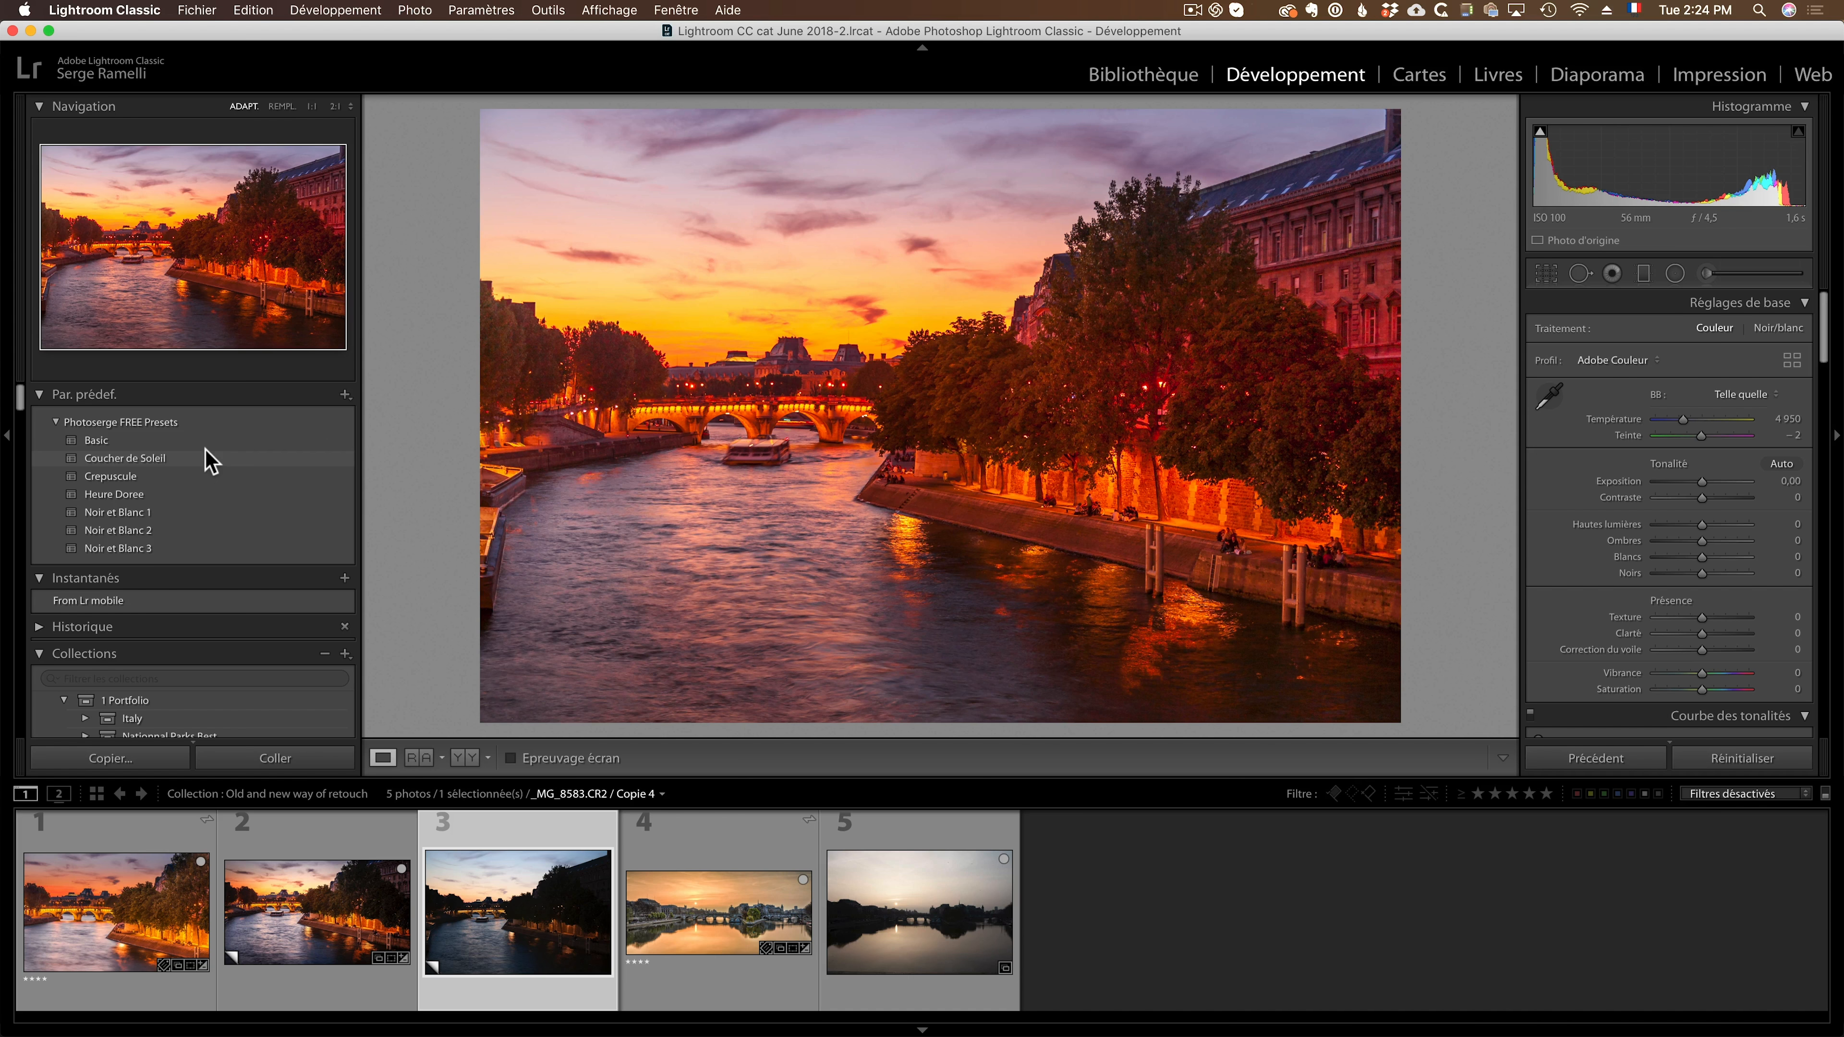
Apply the Crepuscule preset to the reset copy and set its temperature to 5 982.
click(196, 477)
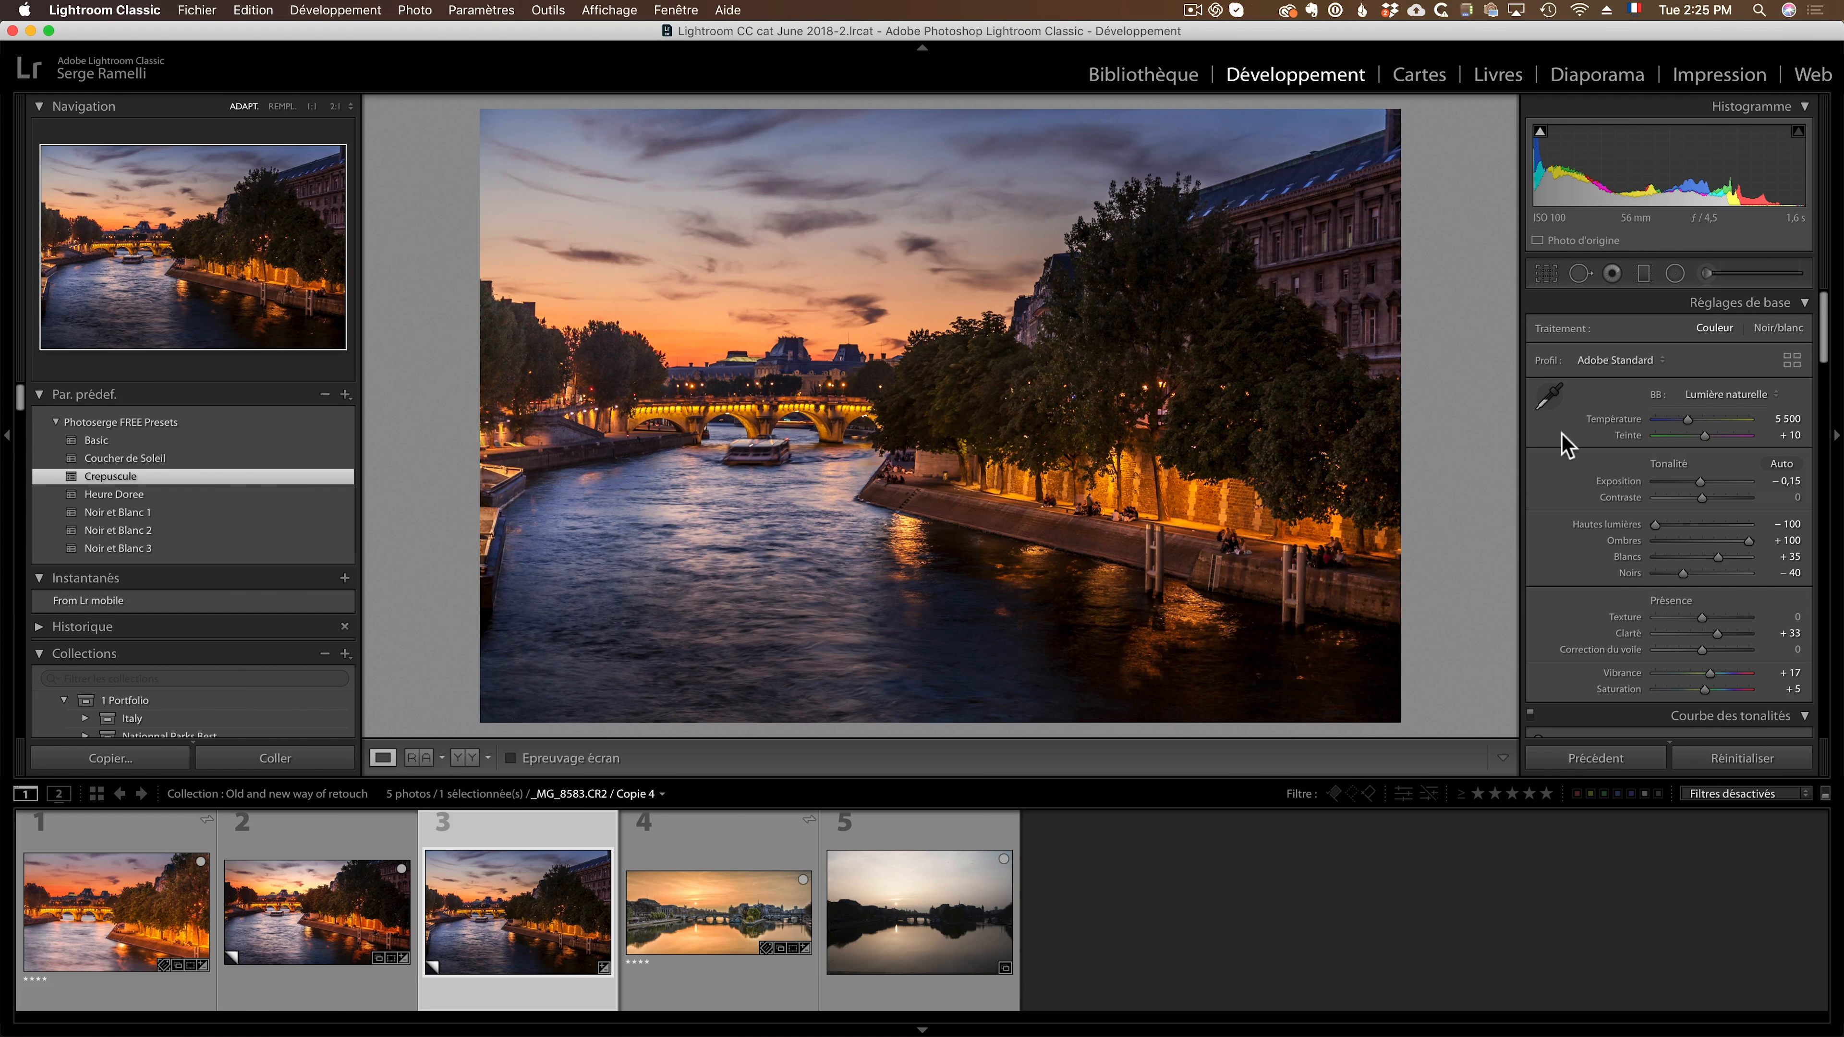
drag(1689, 418, 1694, 417)
click(1694, 420)
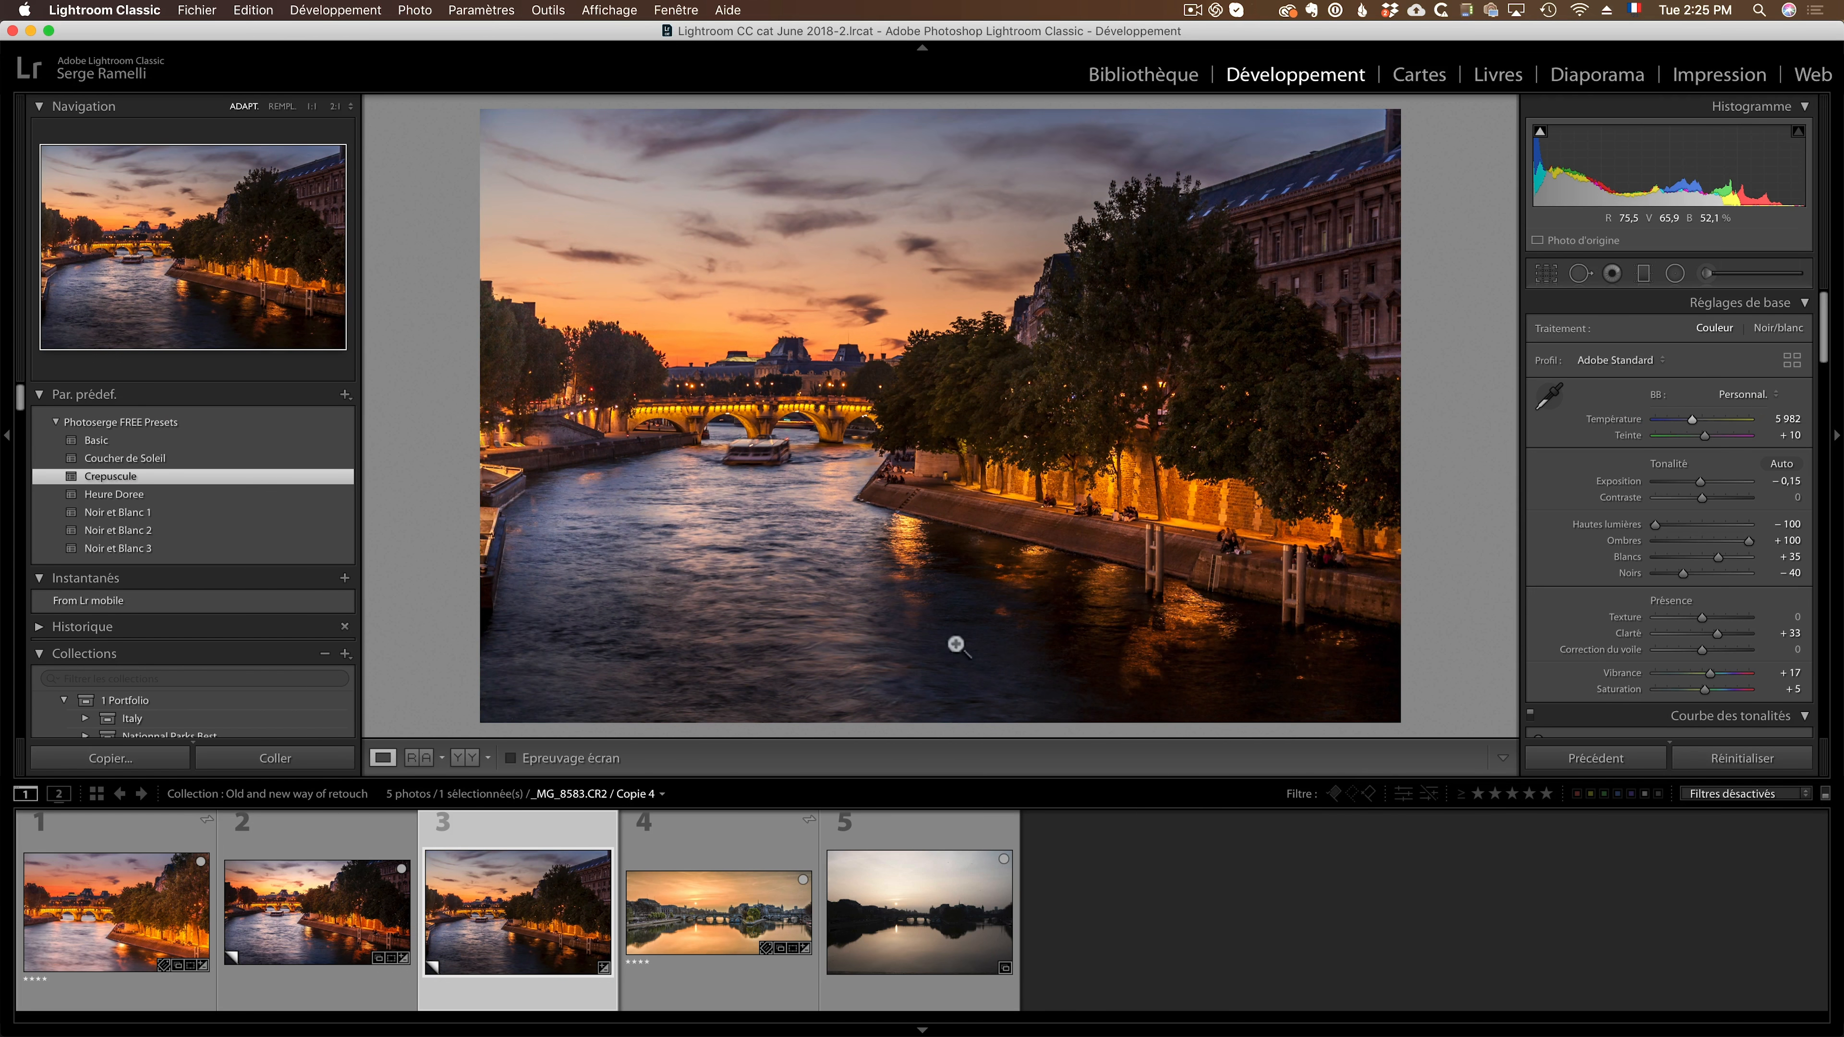
Crop the copy to a slightly tighter 16 x 9 frame and reposition the photo inside it.
click(1547, 273)
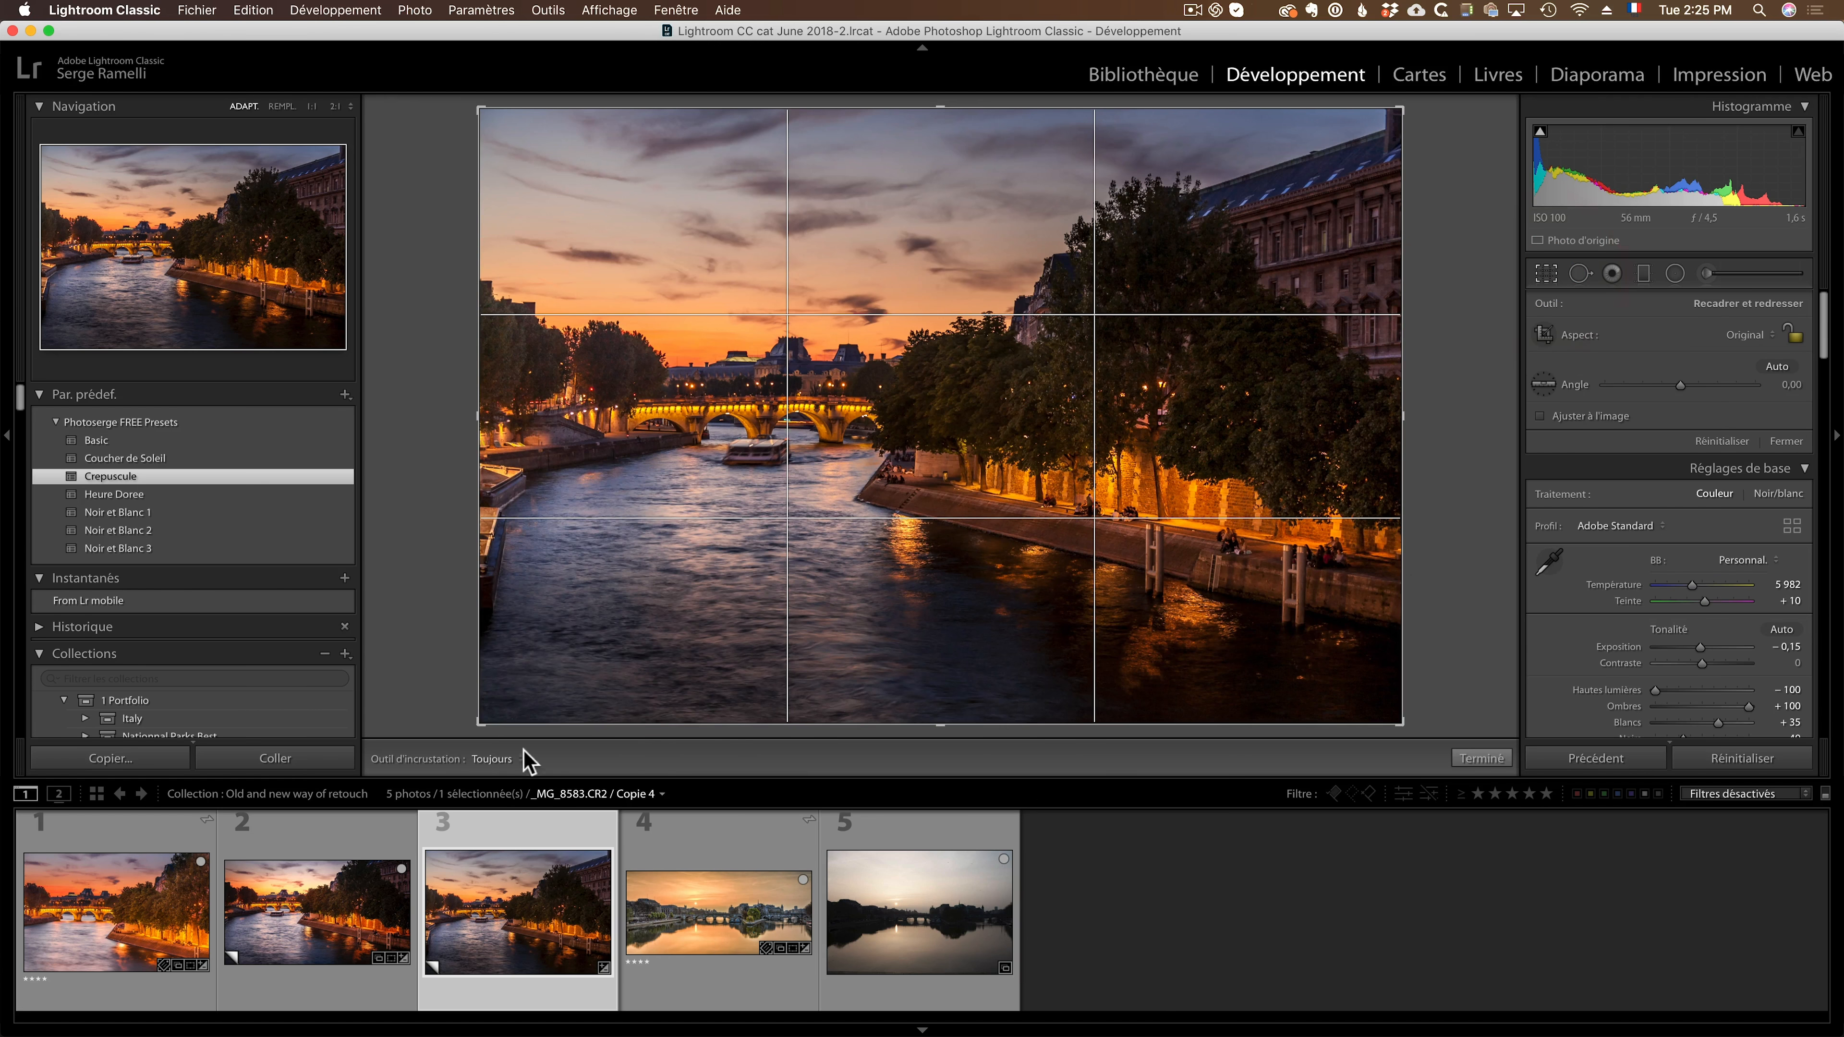
click(1751, 334)
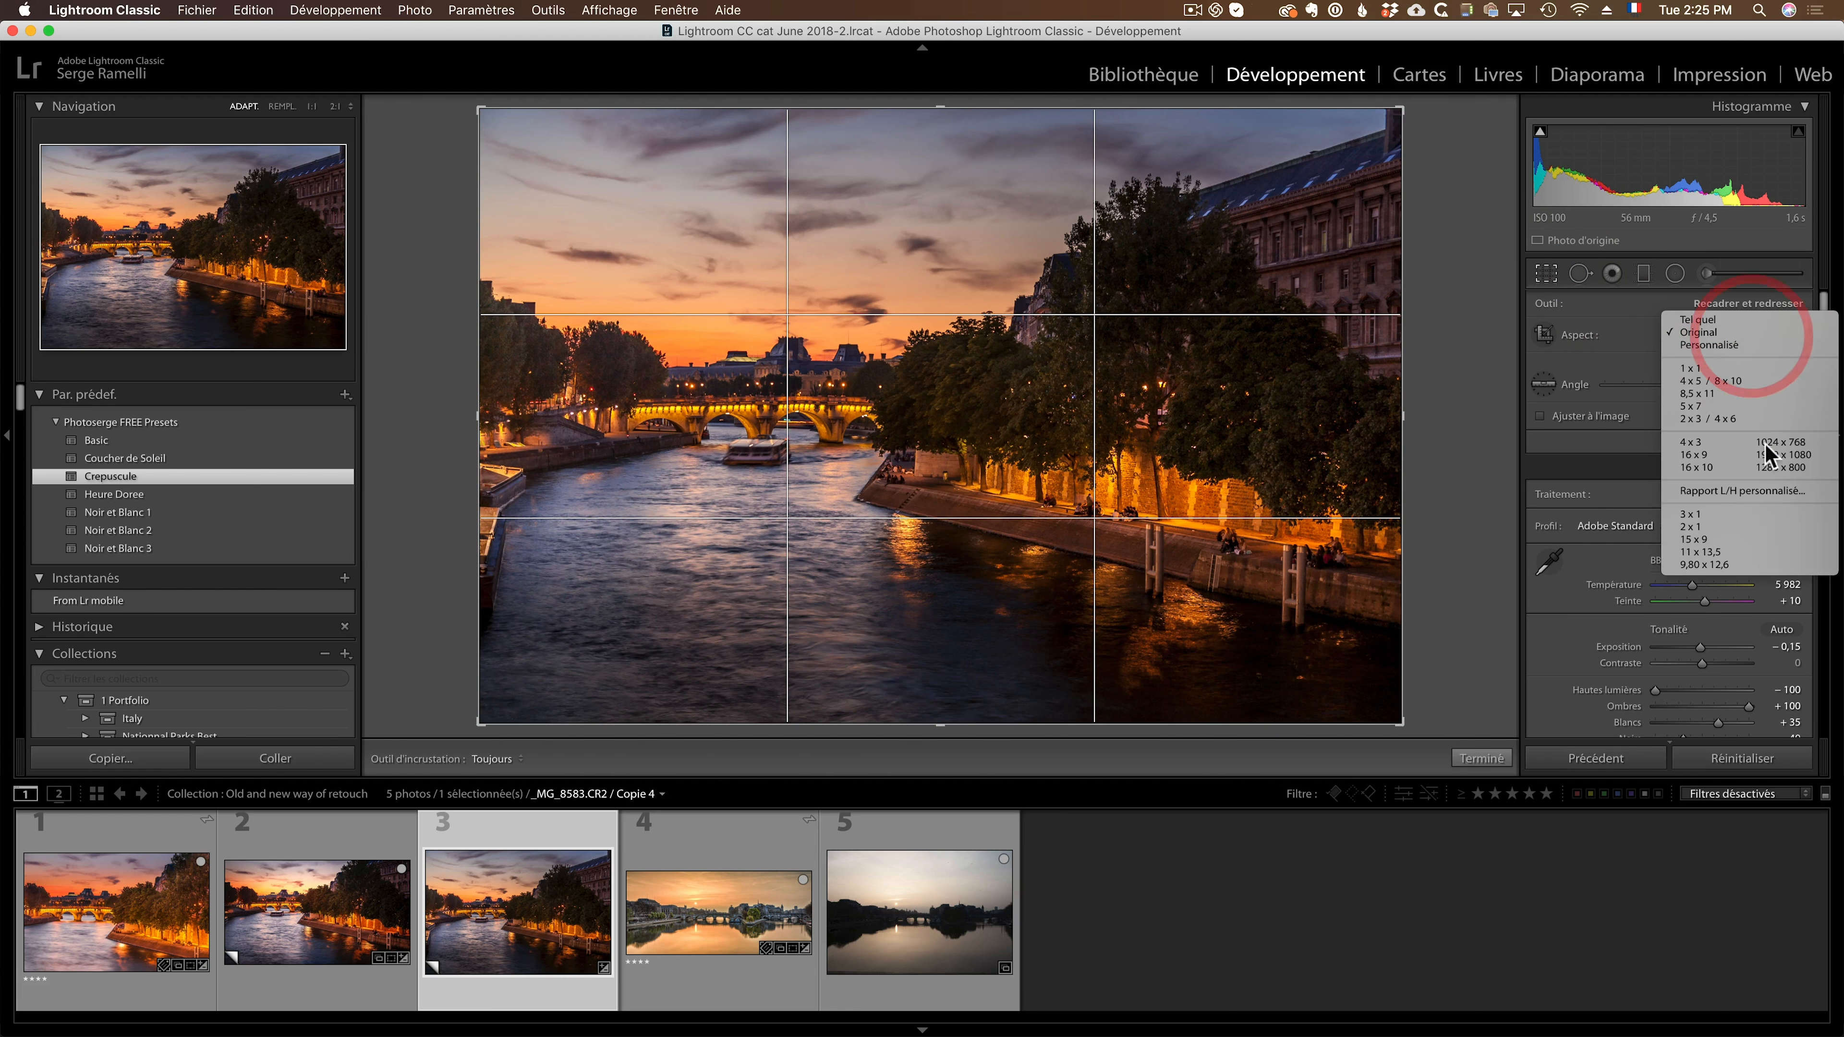
click(1749, 454)
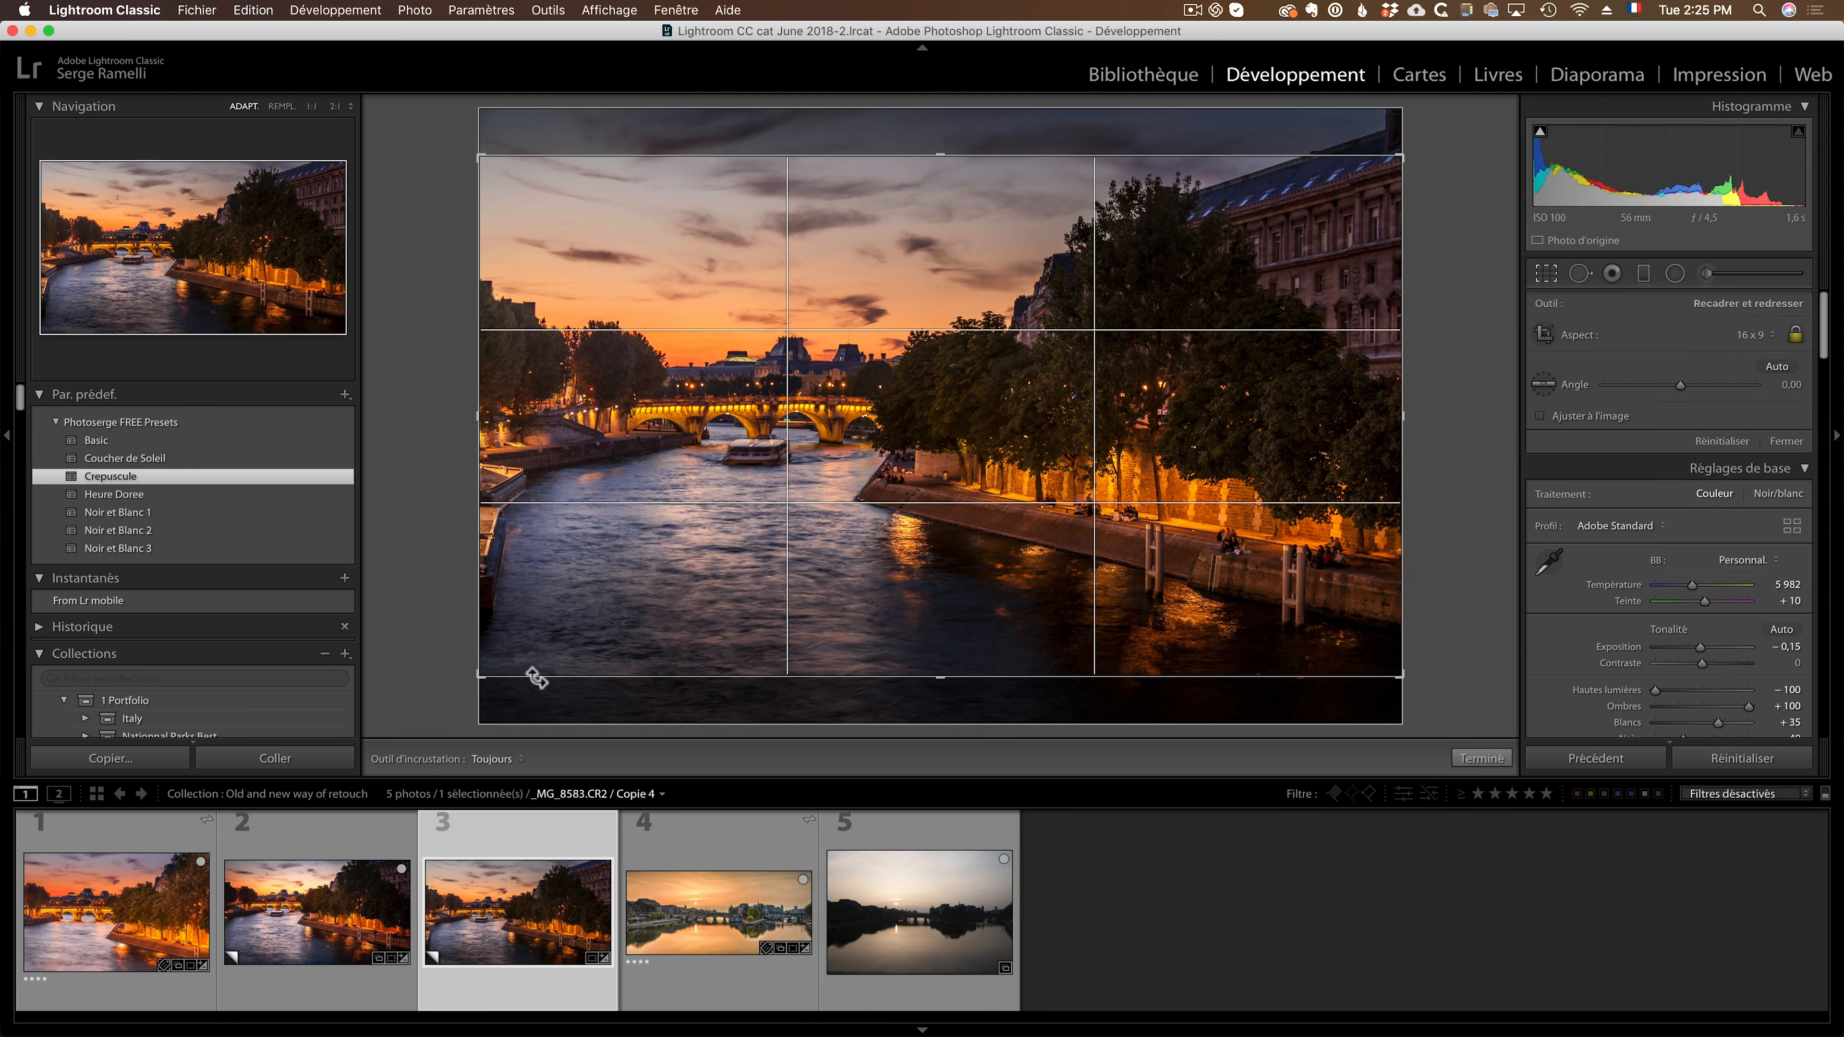
mouse_move(479, 677)
mouse_down()
mouse_move(506, 659)
mouse_move(490, 663)
mouse_up()
drag(893, 540, 889, 492)
key(Return)
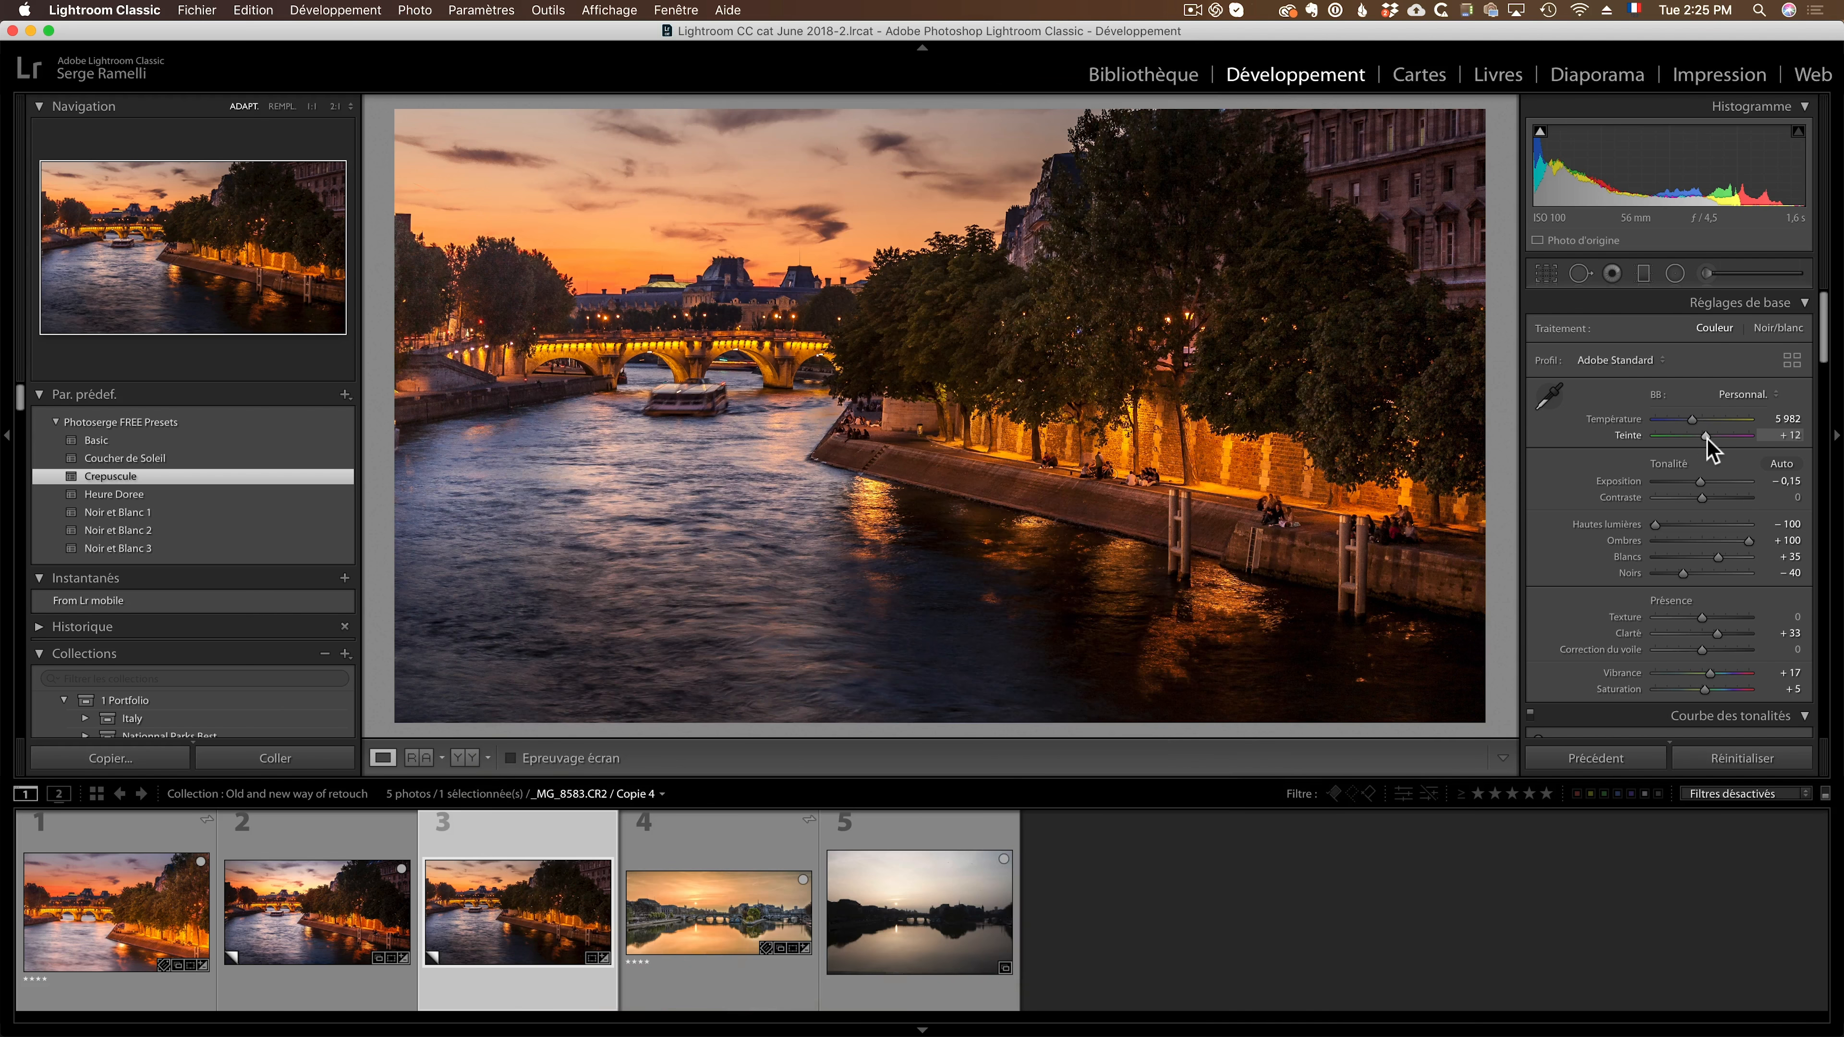
Refine the preset-based copy to tint +15 and exposure −0,10, comparing it with the manually retouched version.
click(1707, 437)
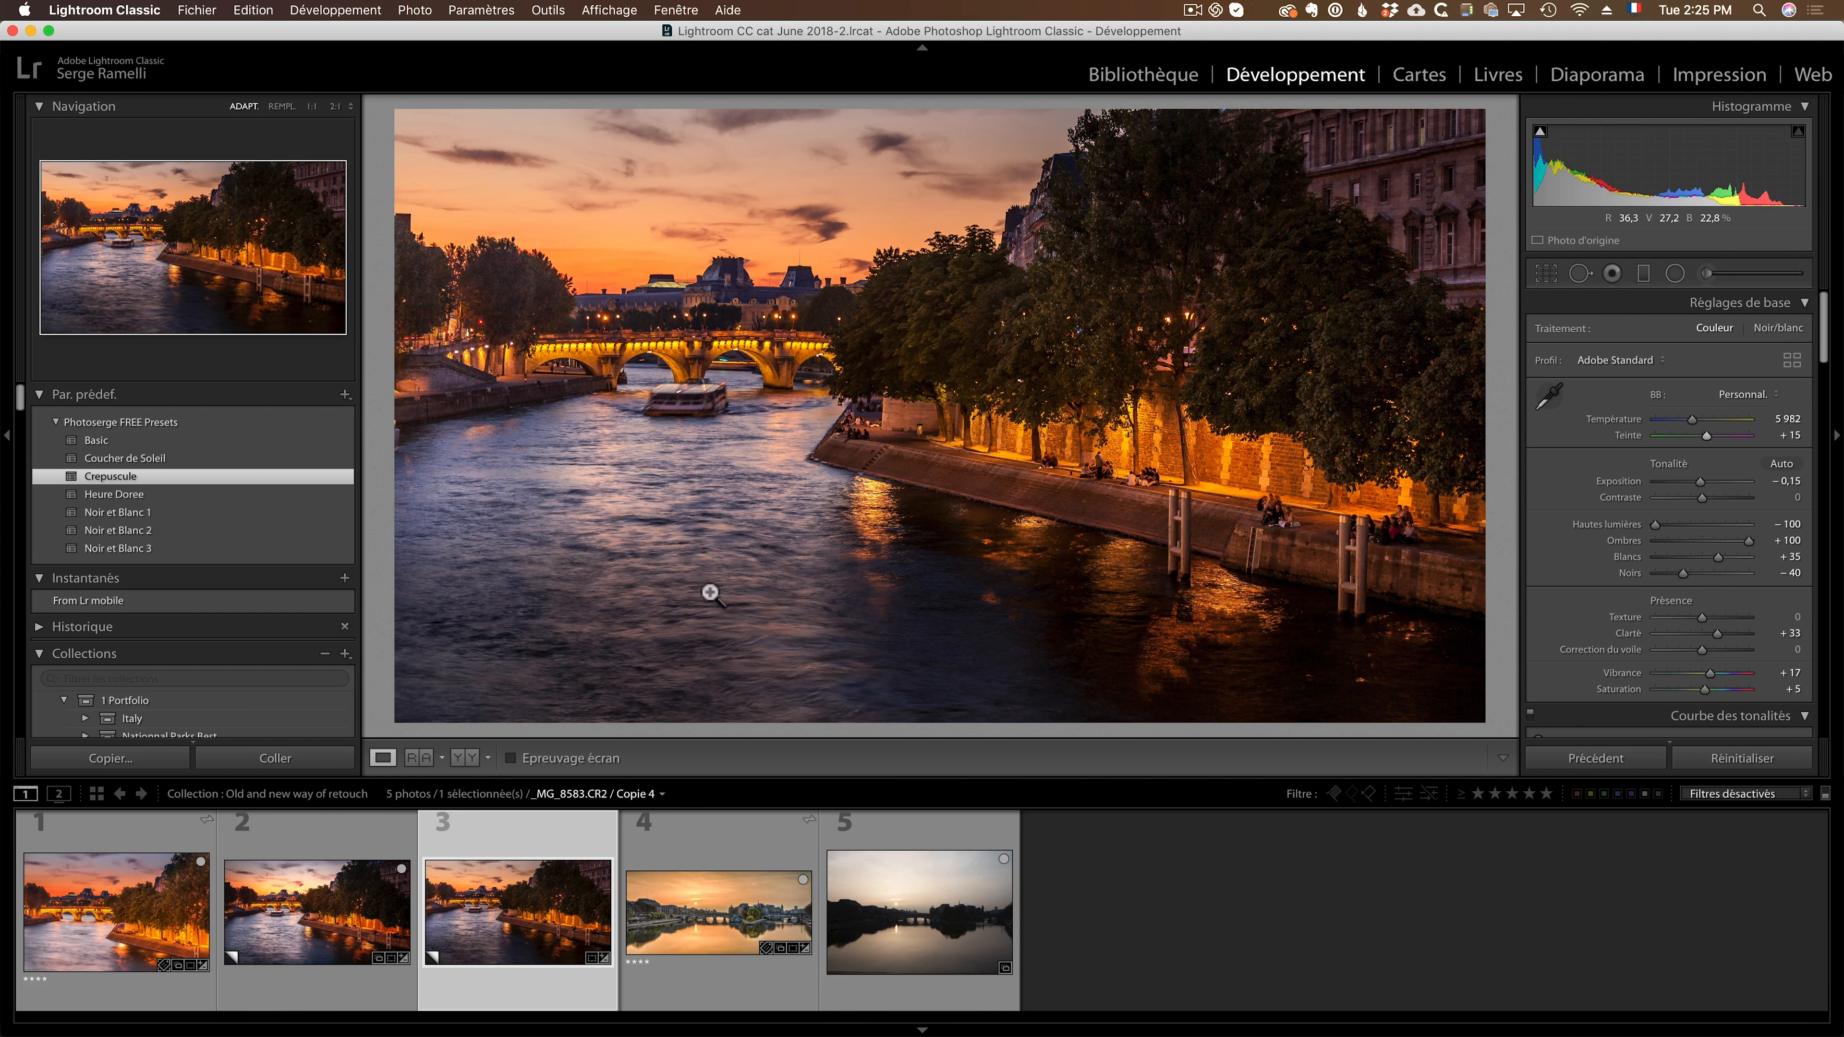
click(342, 843)
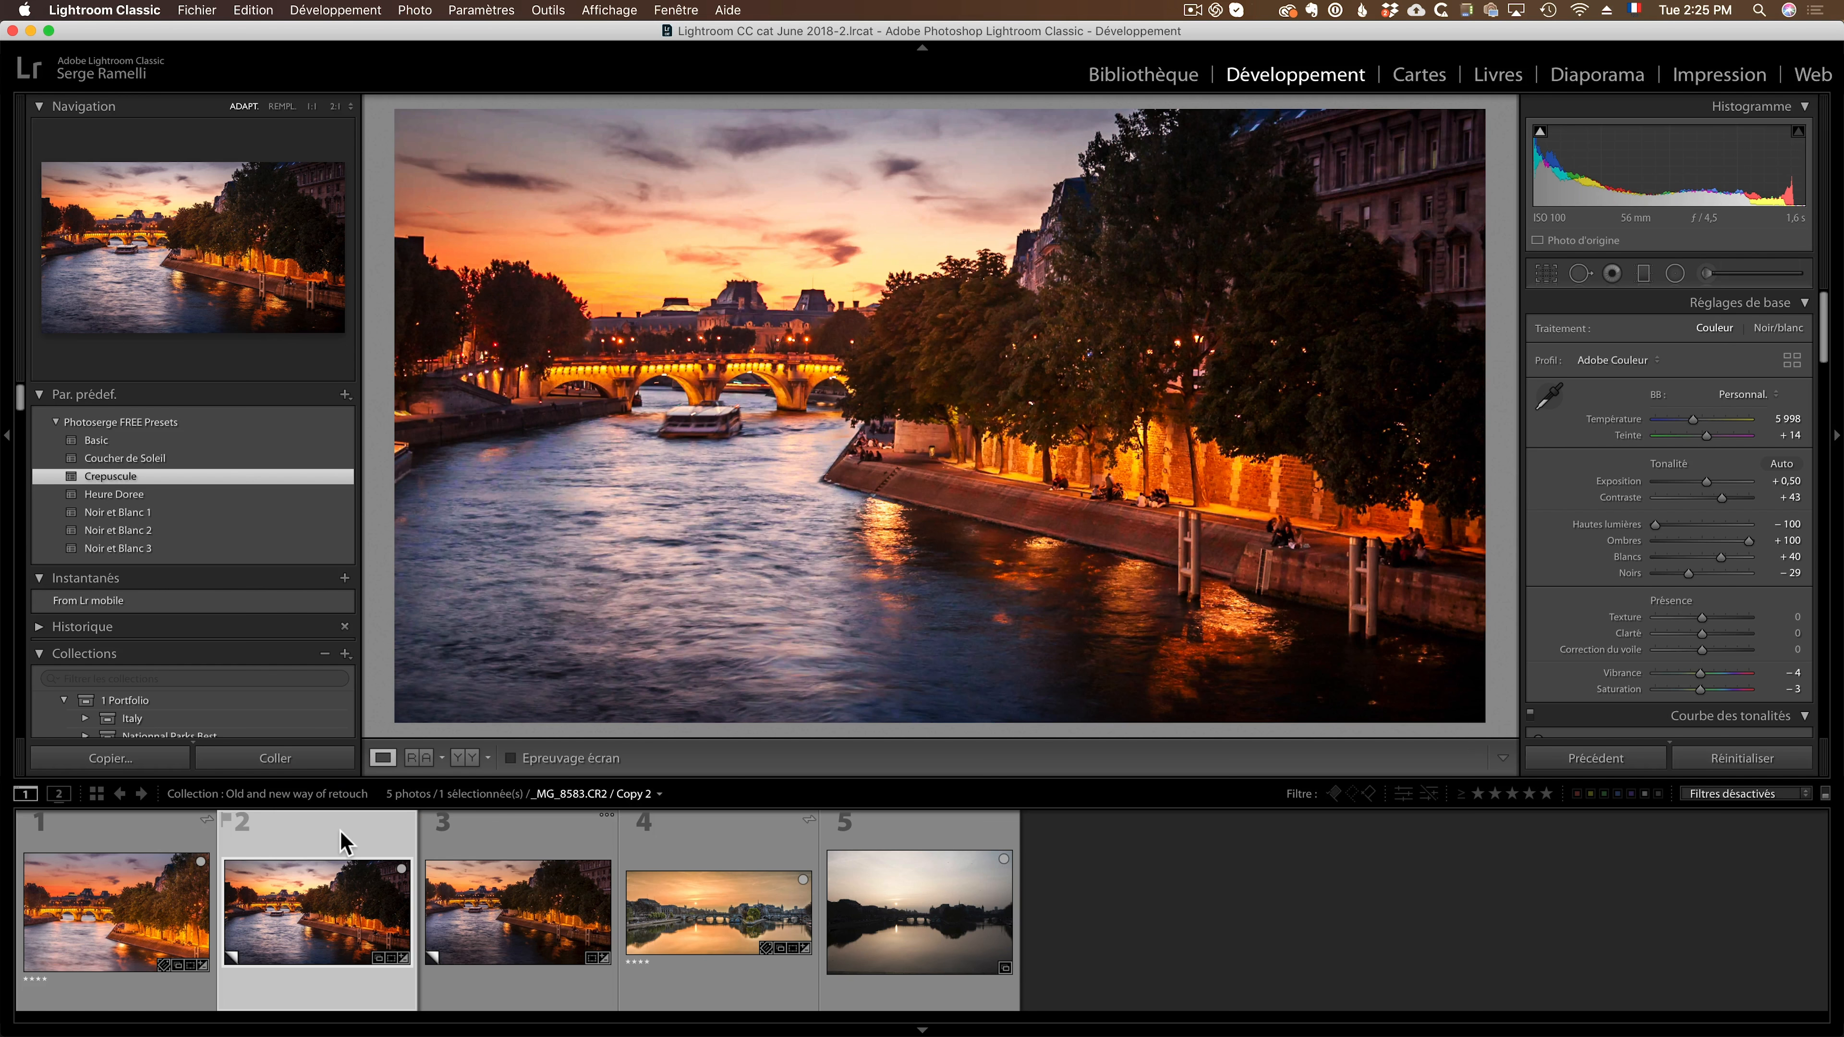
click(506, 843)
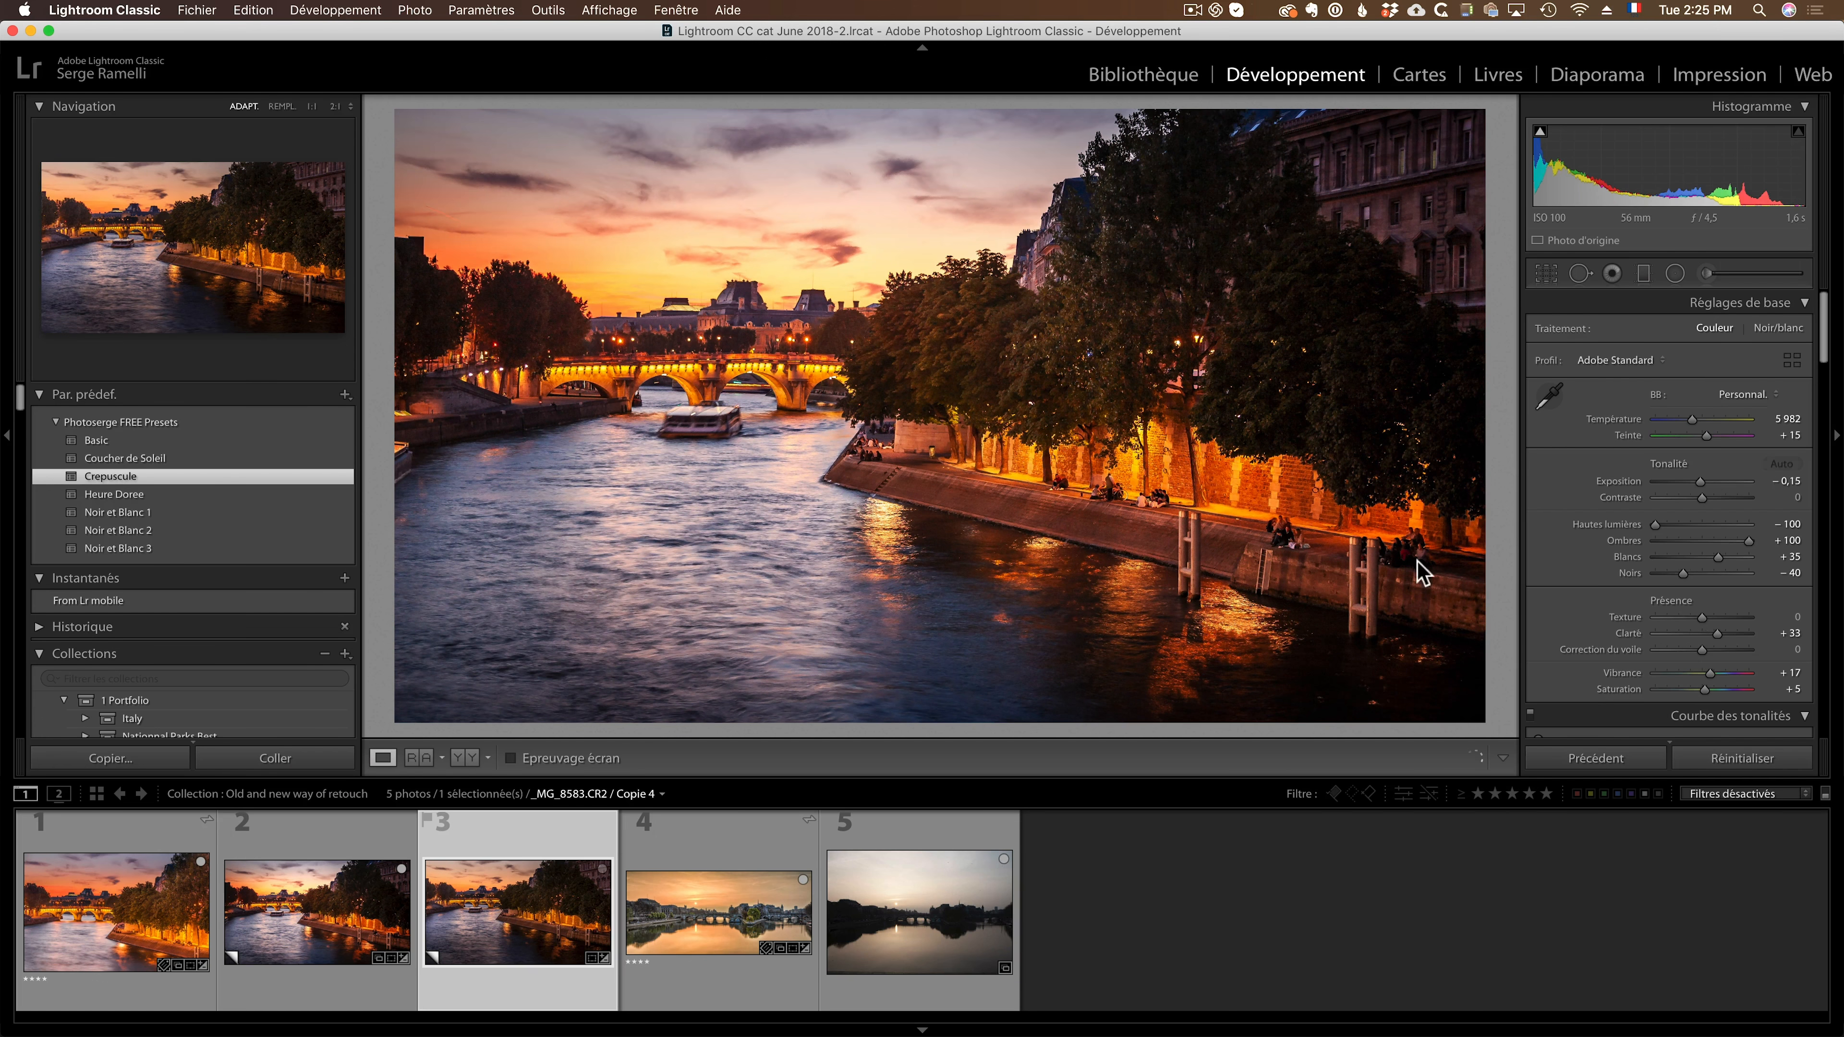
drag(1699, 481, 1703, 482)
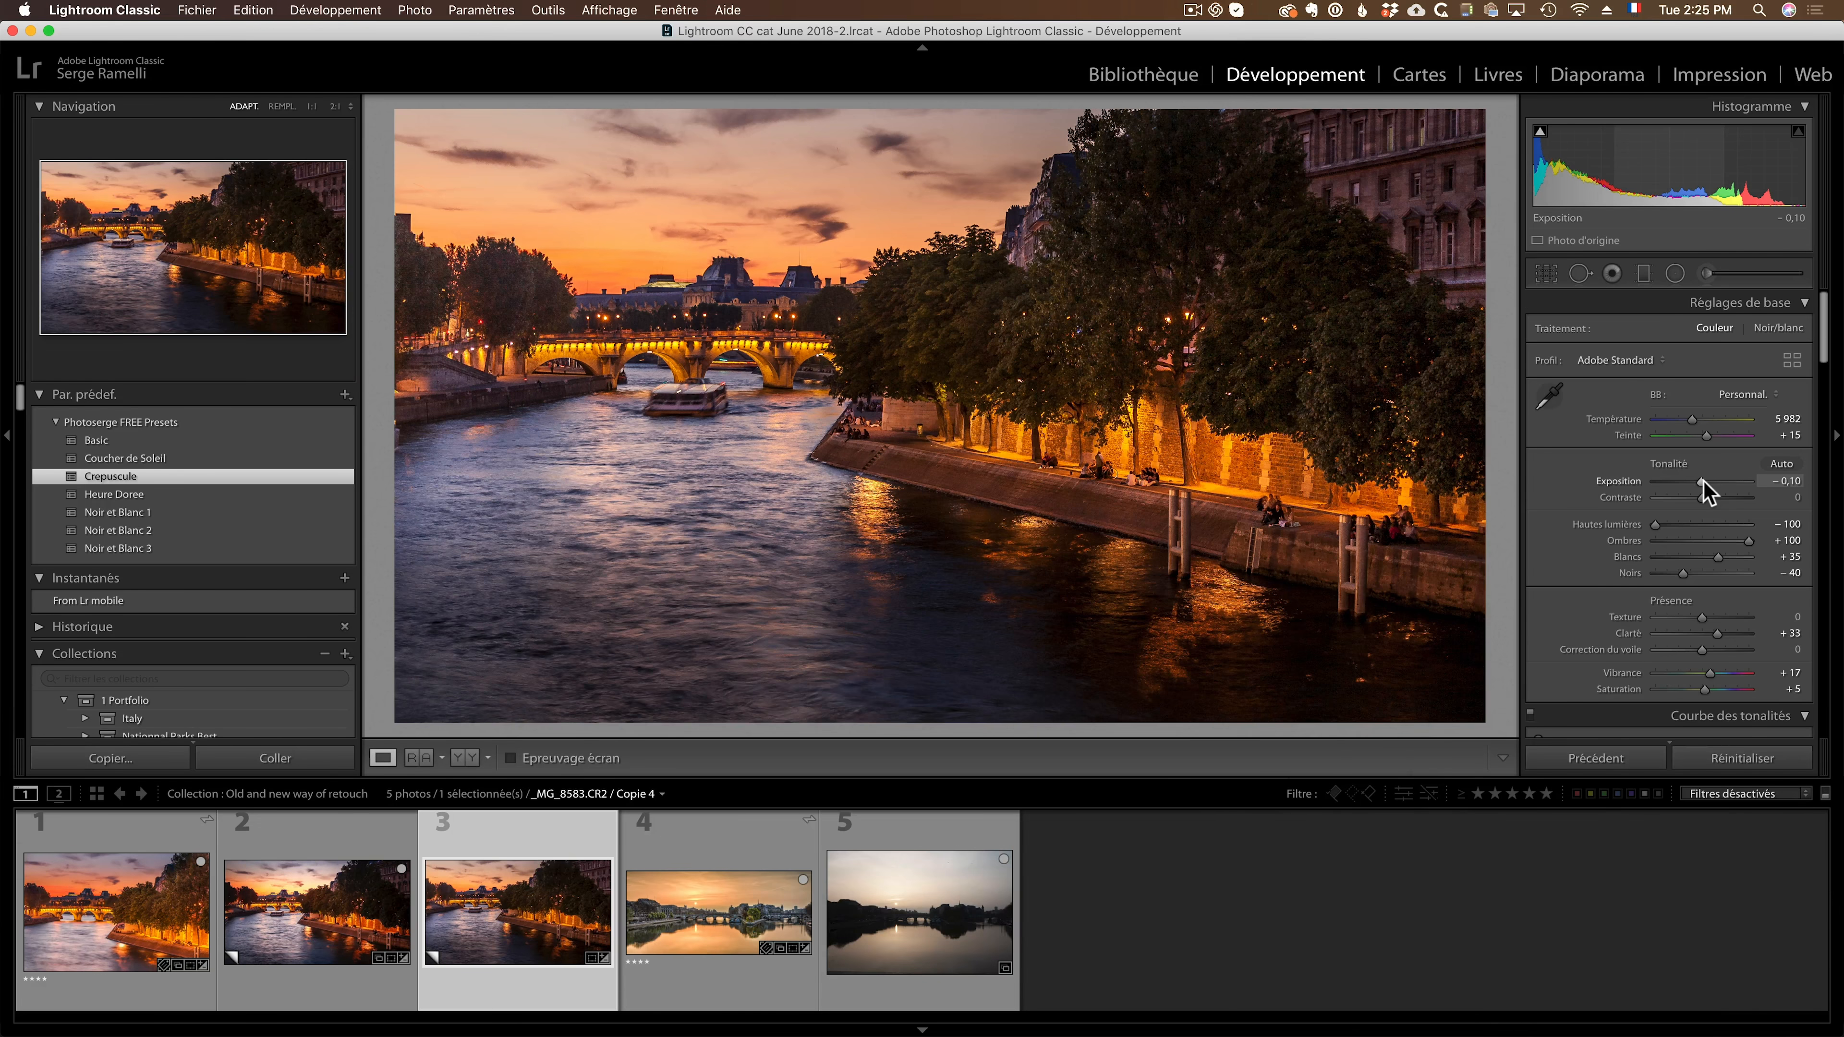
Open the finished panorama Paris color Book-2.tif, hide its info overlay and examine the bridge and island details at 1:1.
click(714, 821)
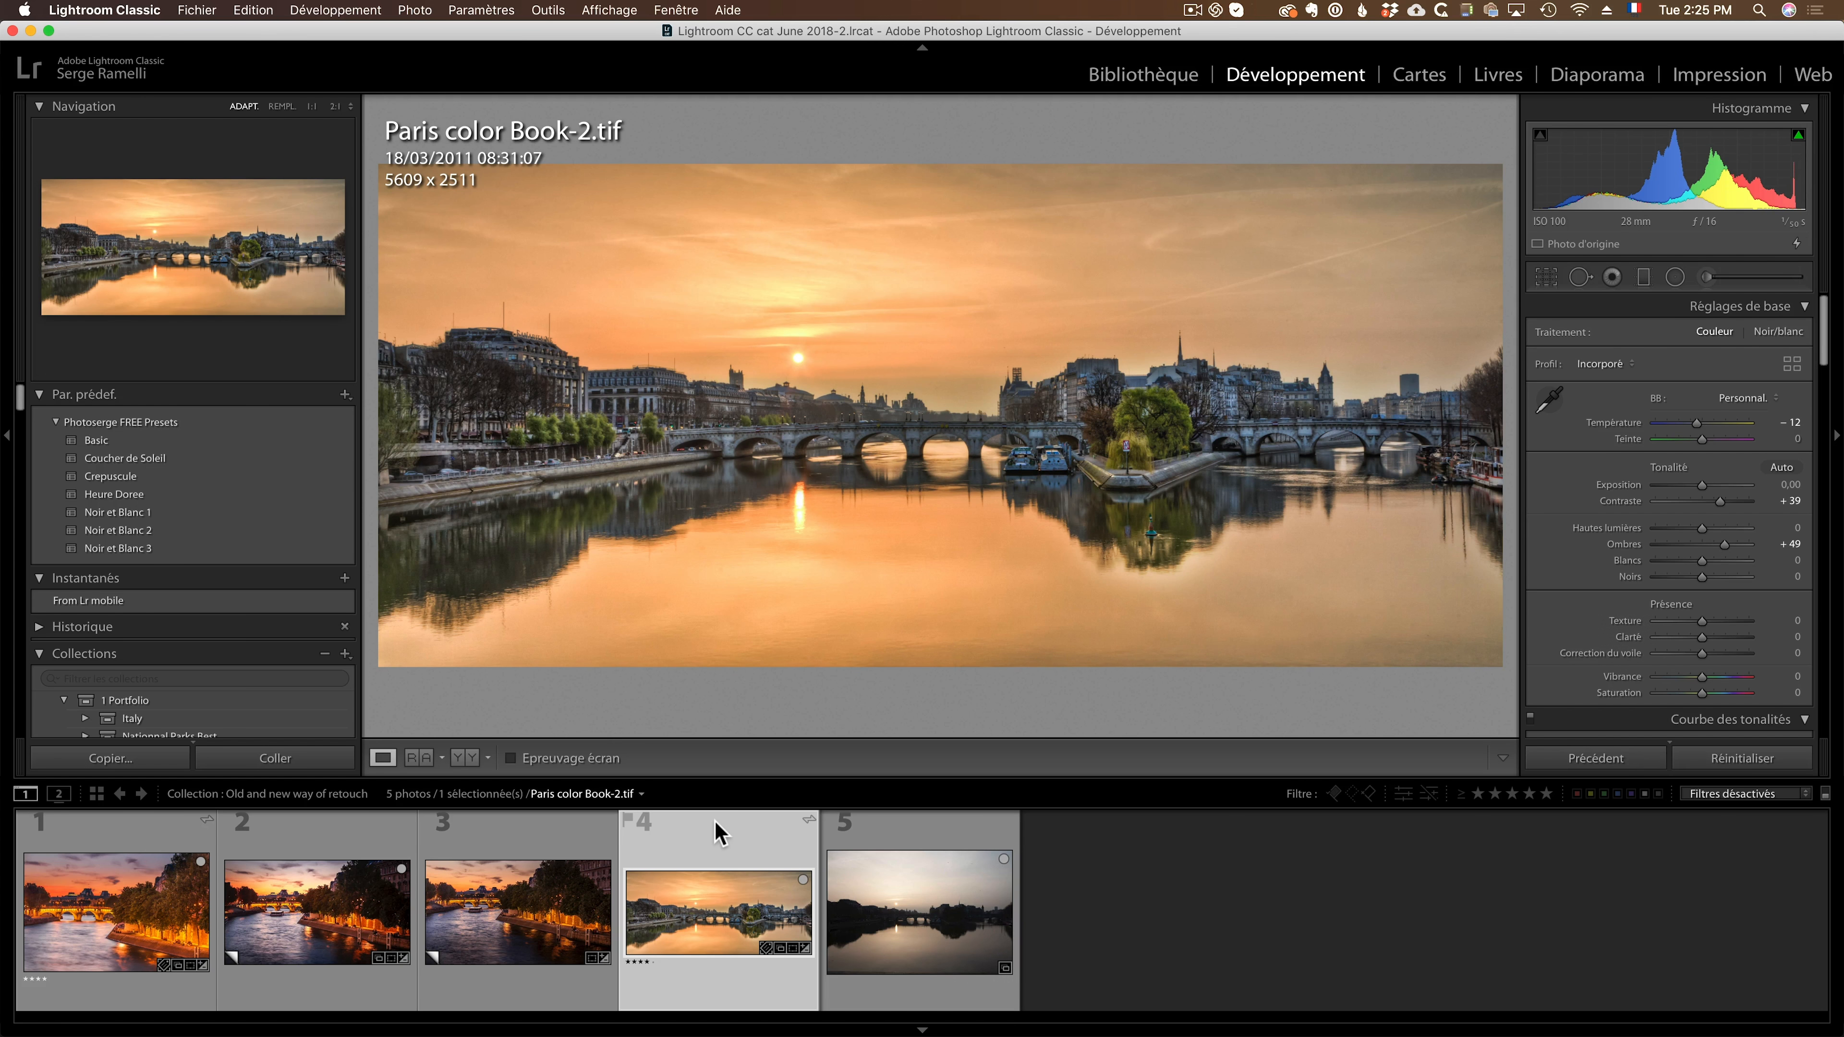
key(i)
key(i)
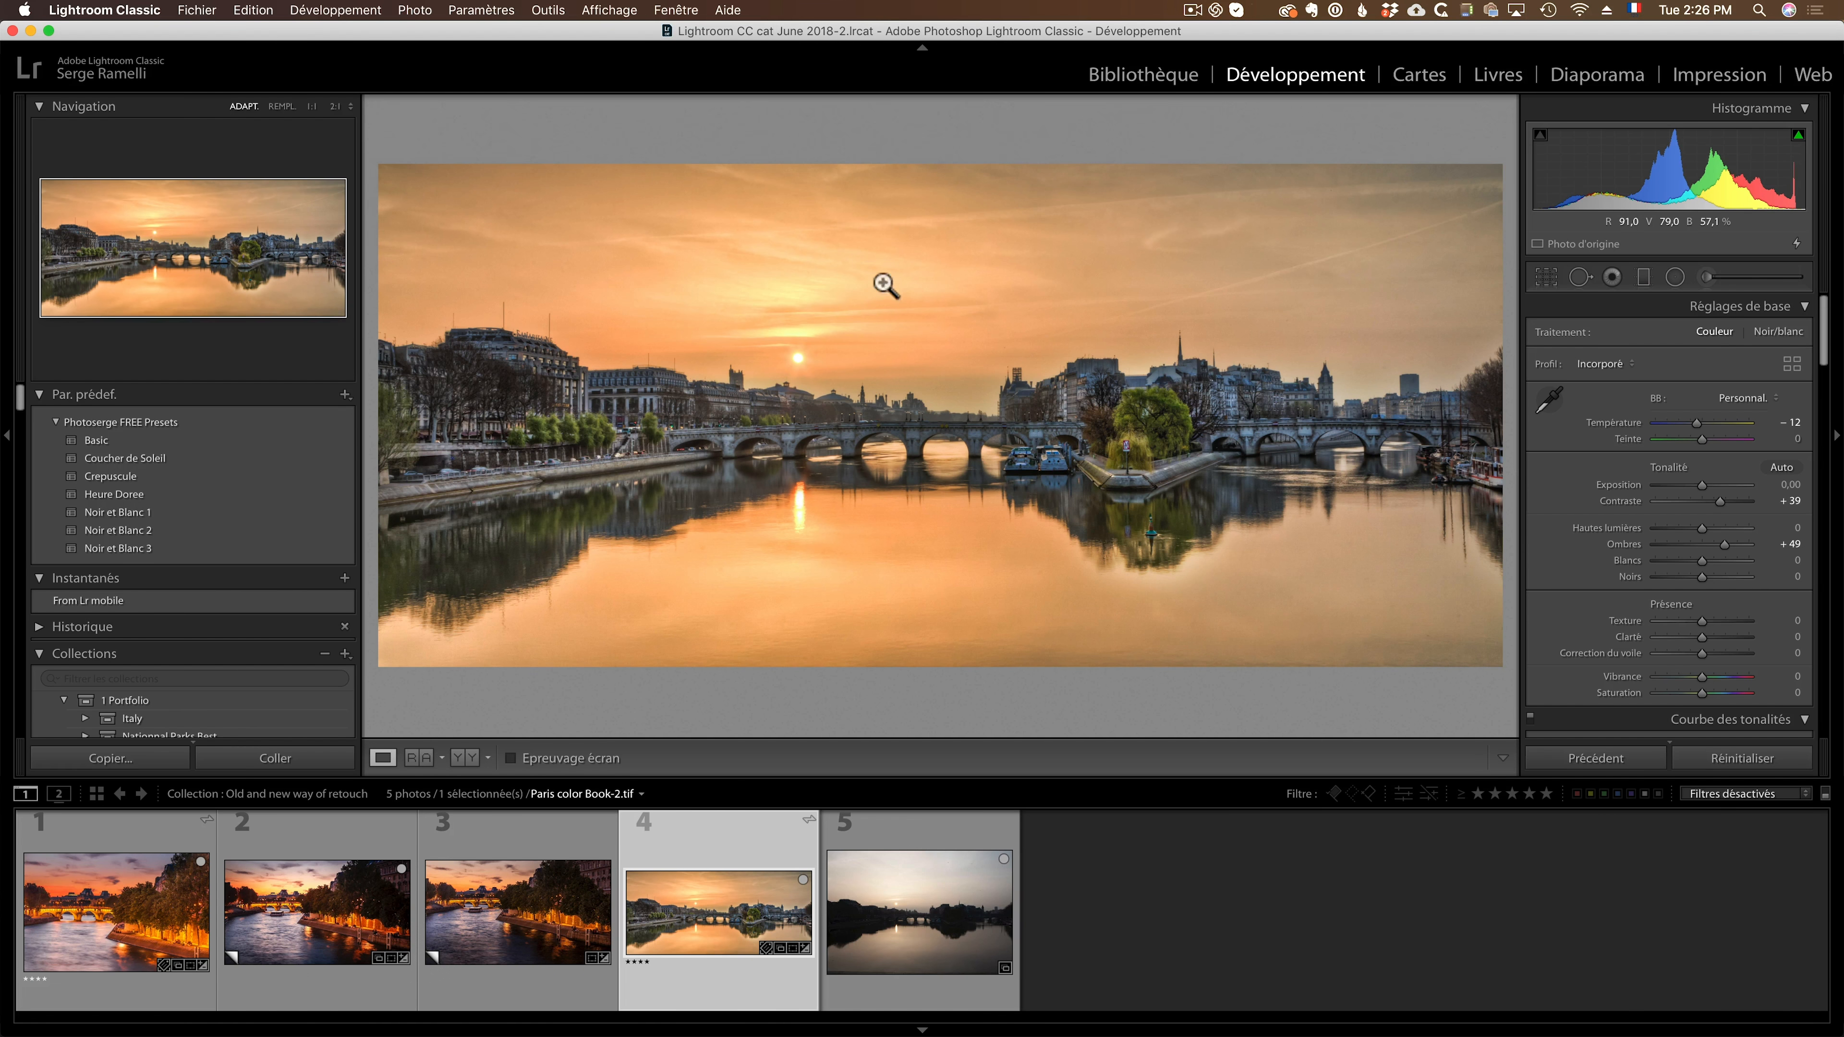
click(1311, 422)
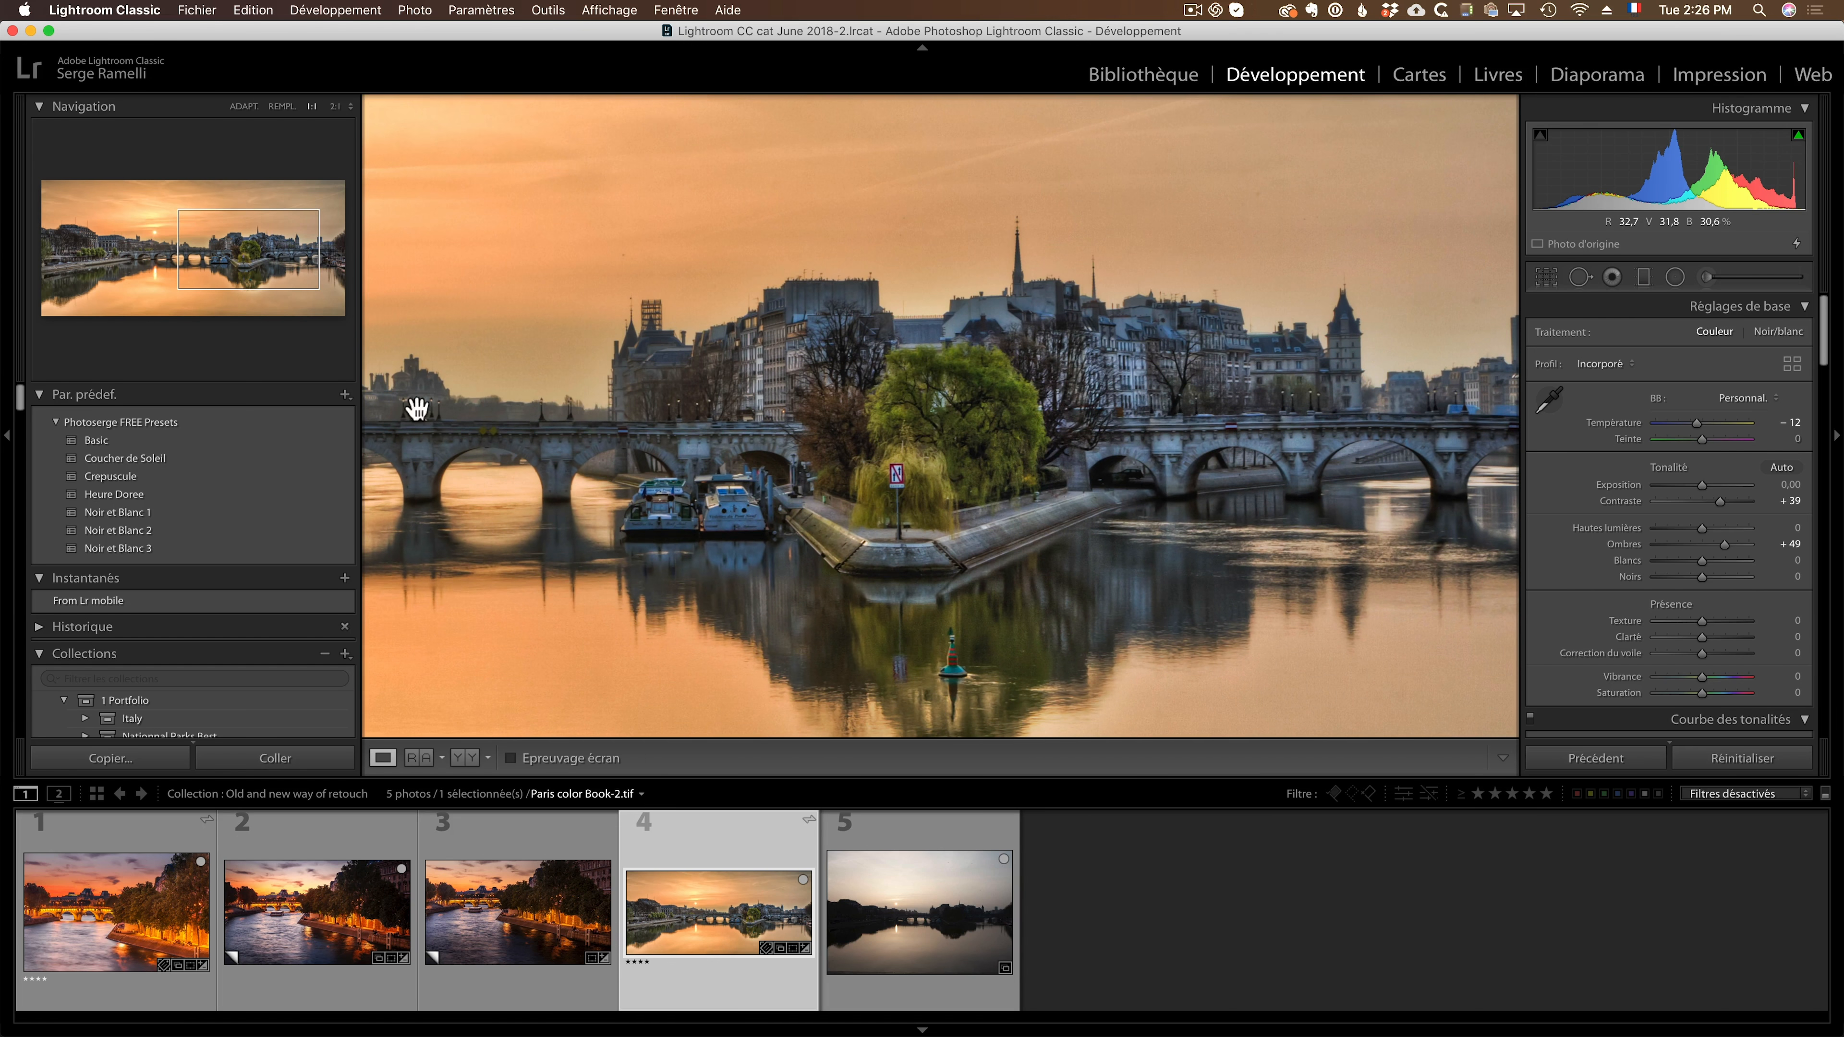
scroll(406, 407, left, 10)
click(1256, 437)
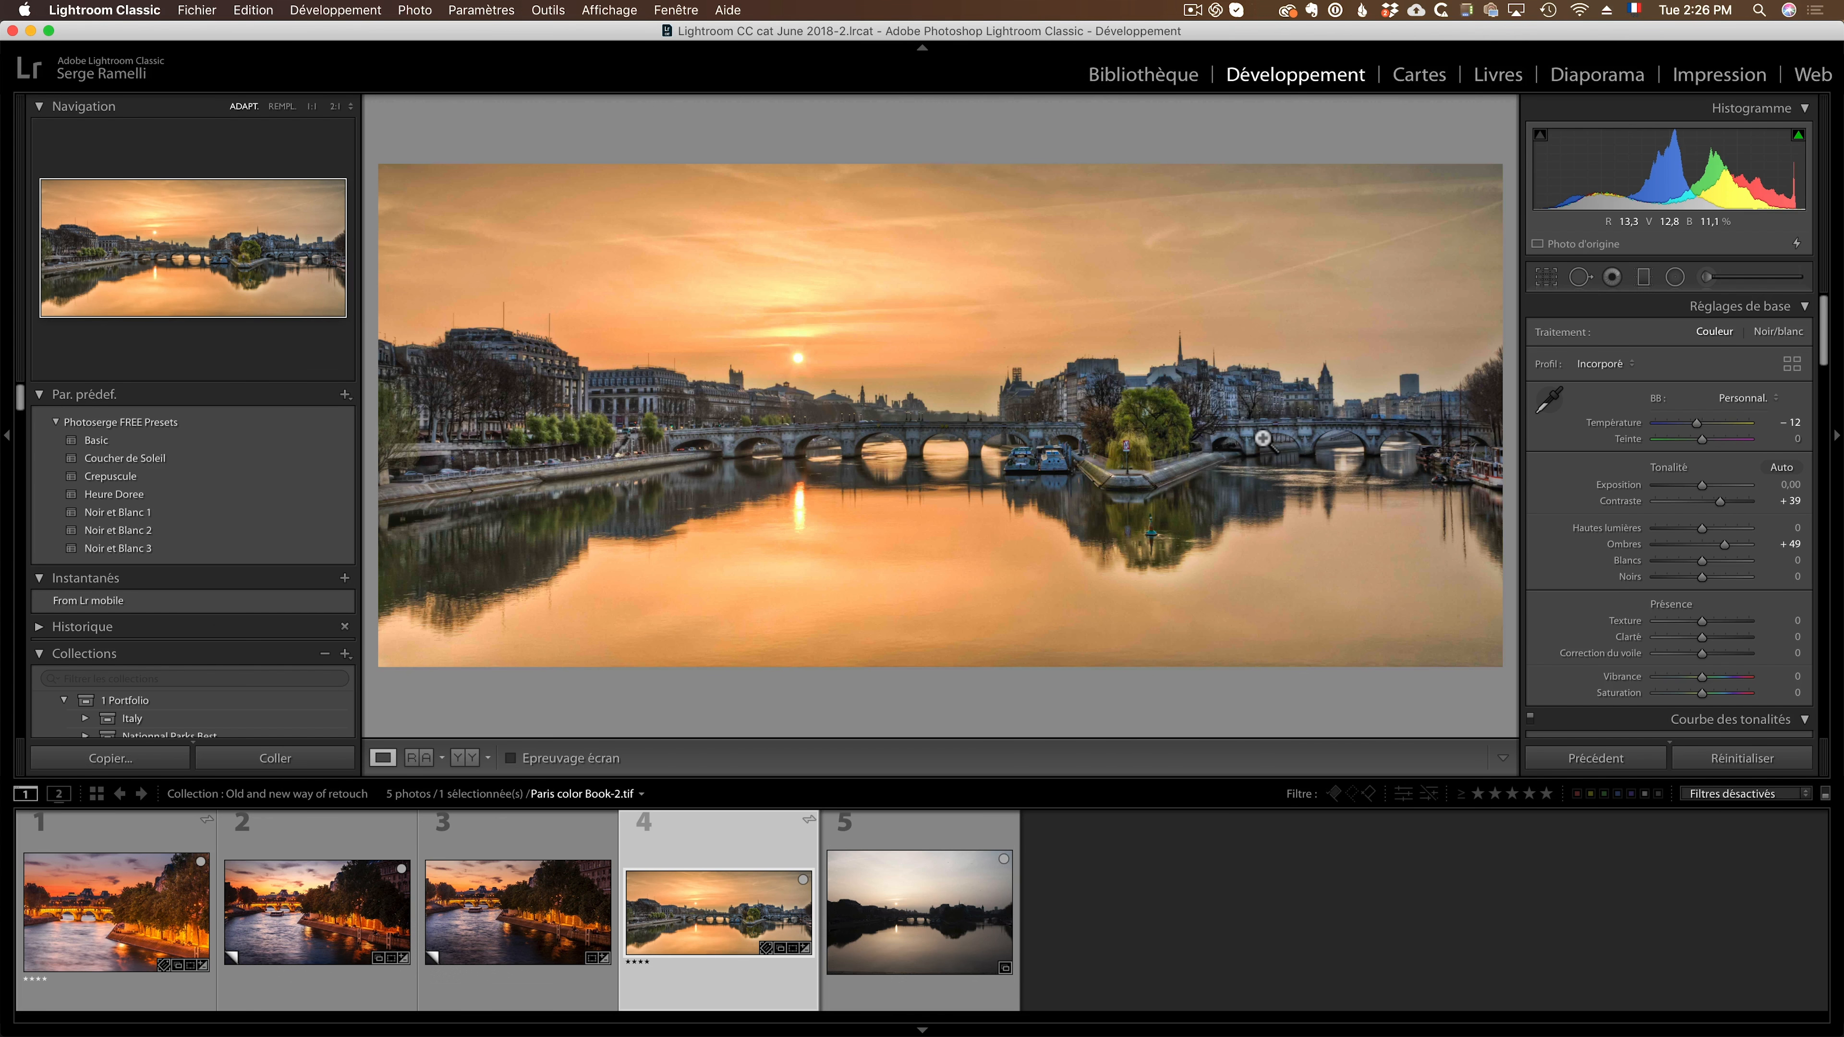
Open the unedited river sunrise photo matt-79.dng and apply the Heure Doree preset to it.
click(938, 845)
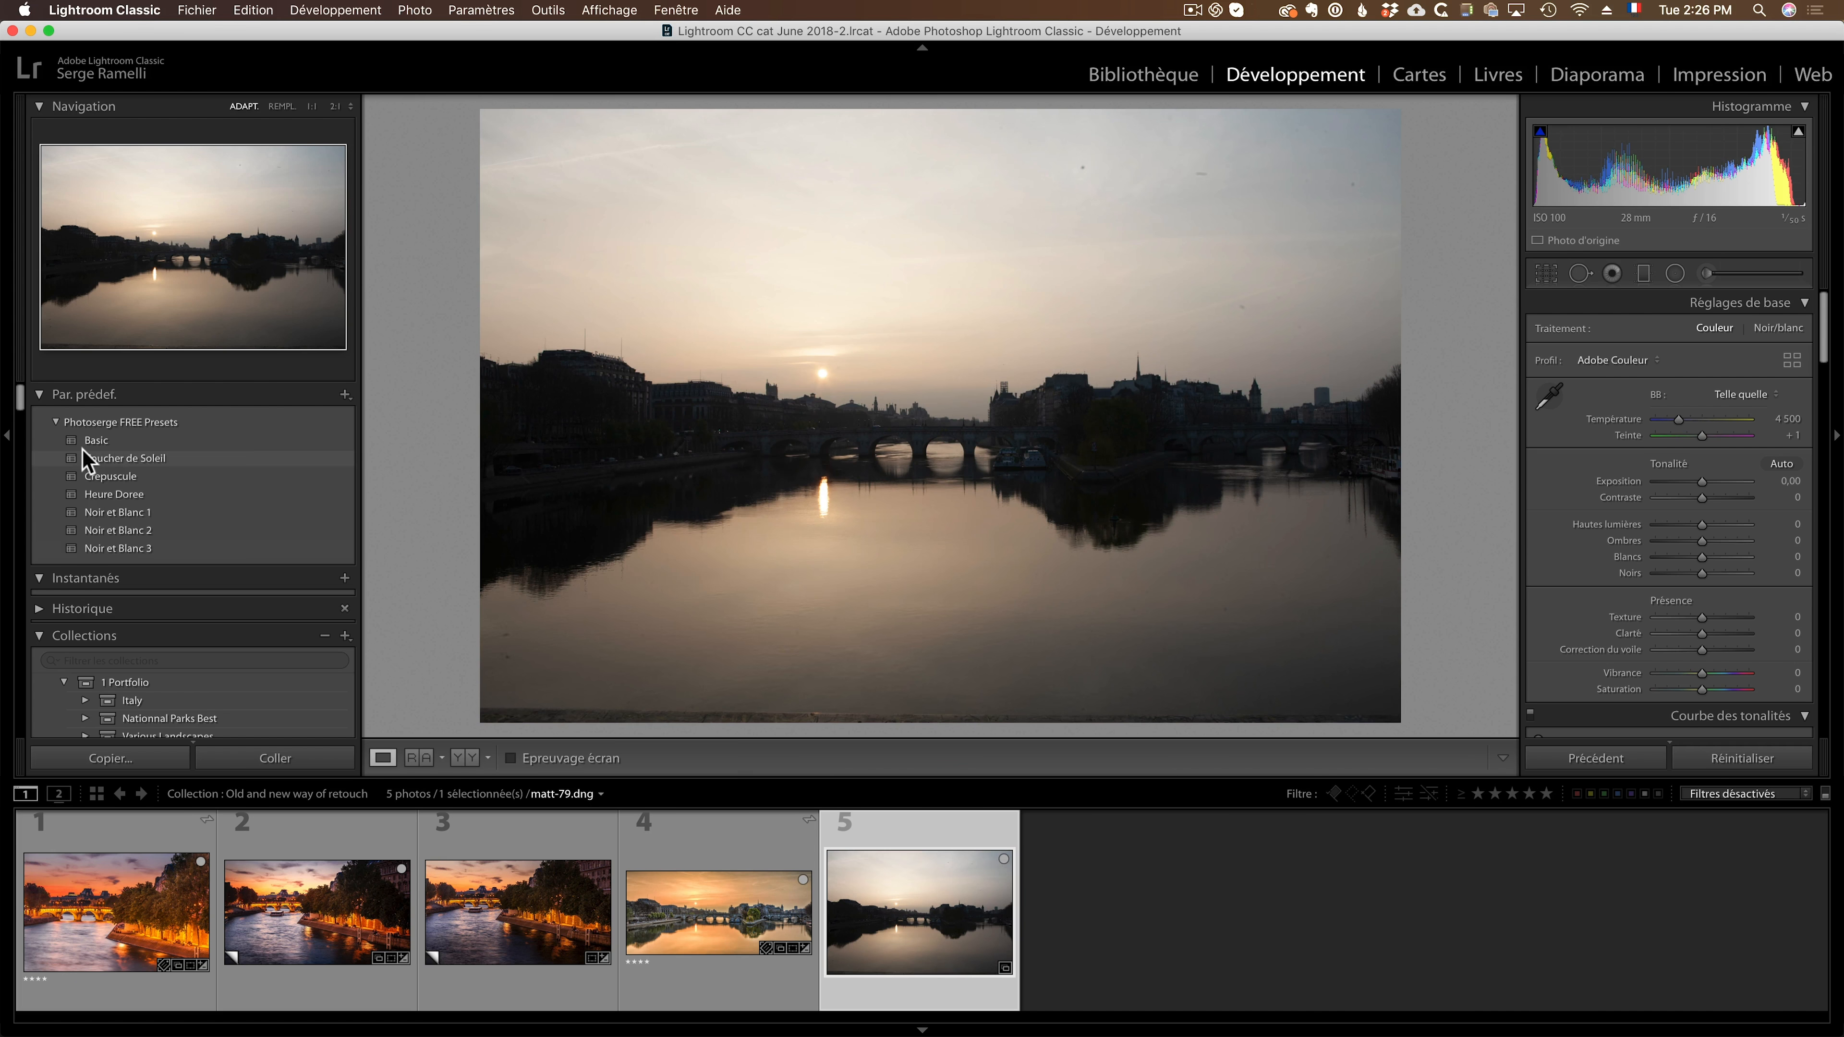
click(105, 439)
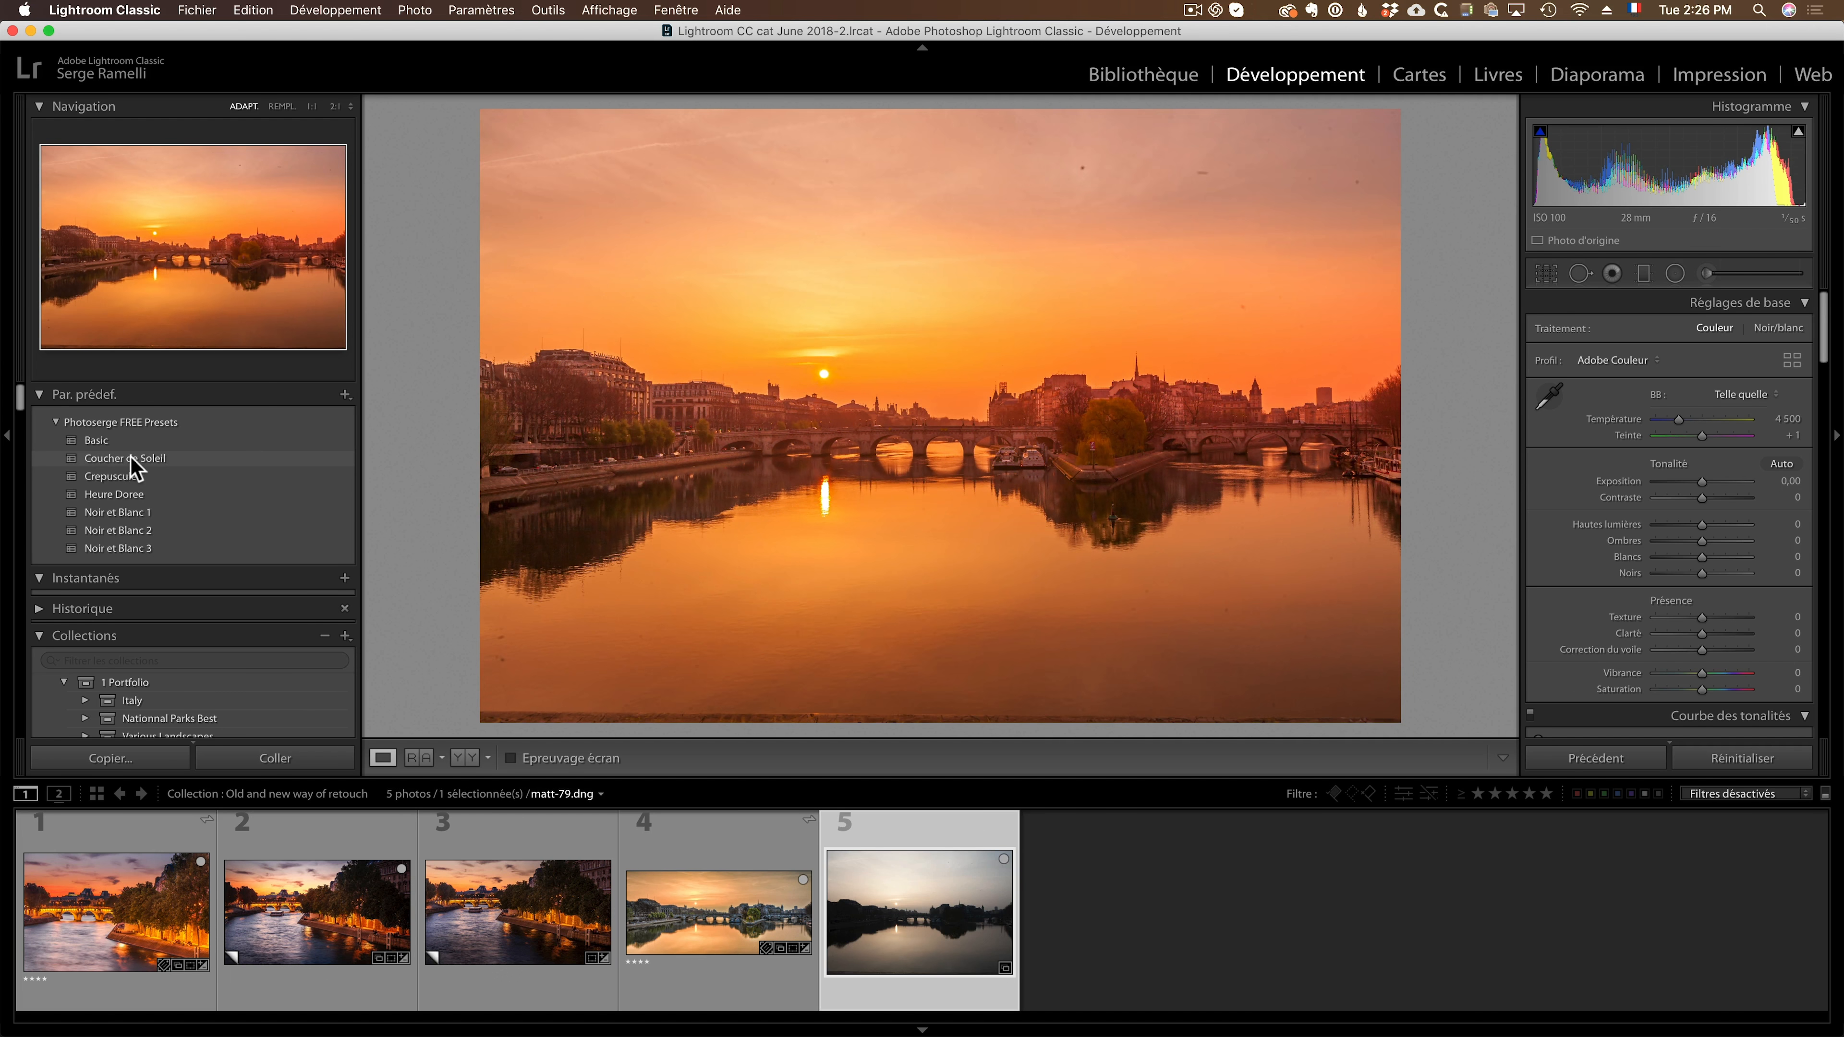
click(136, 494)
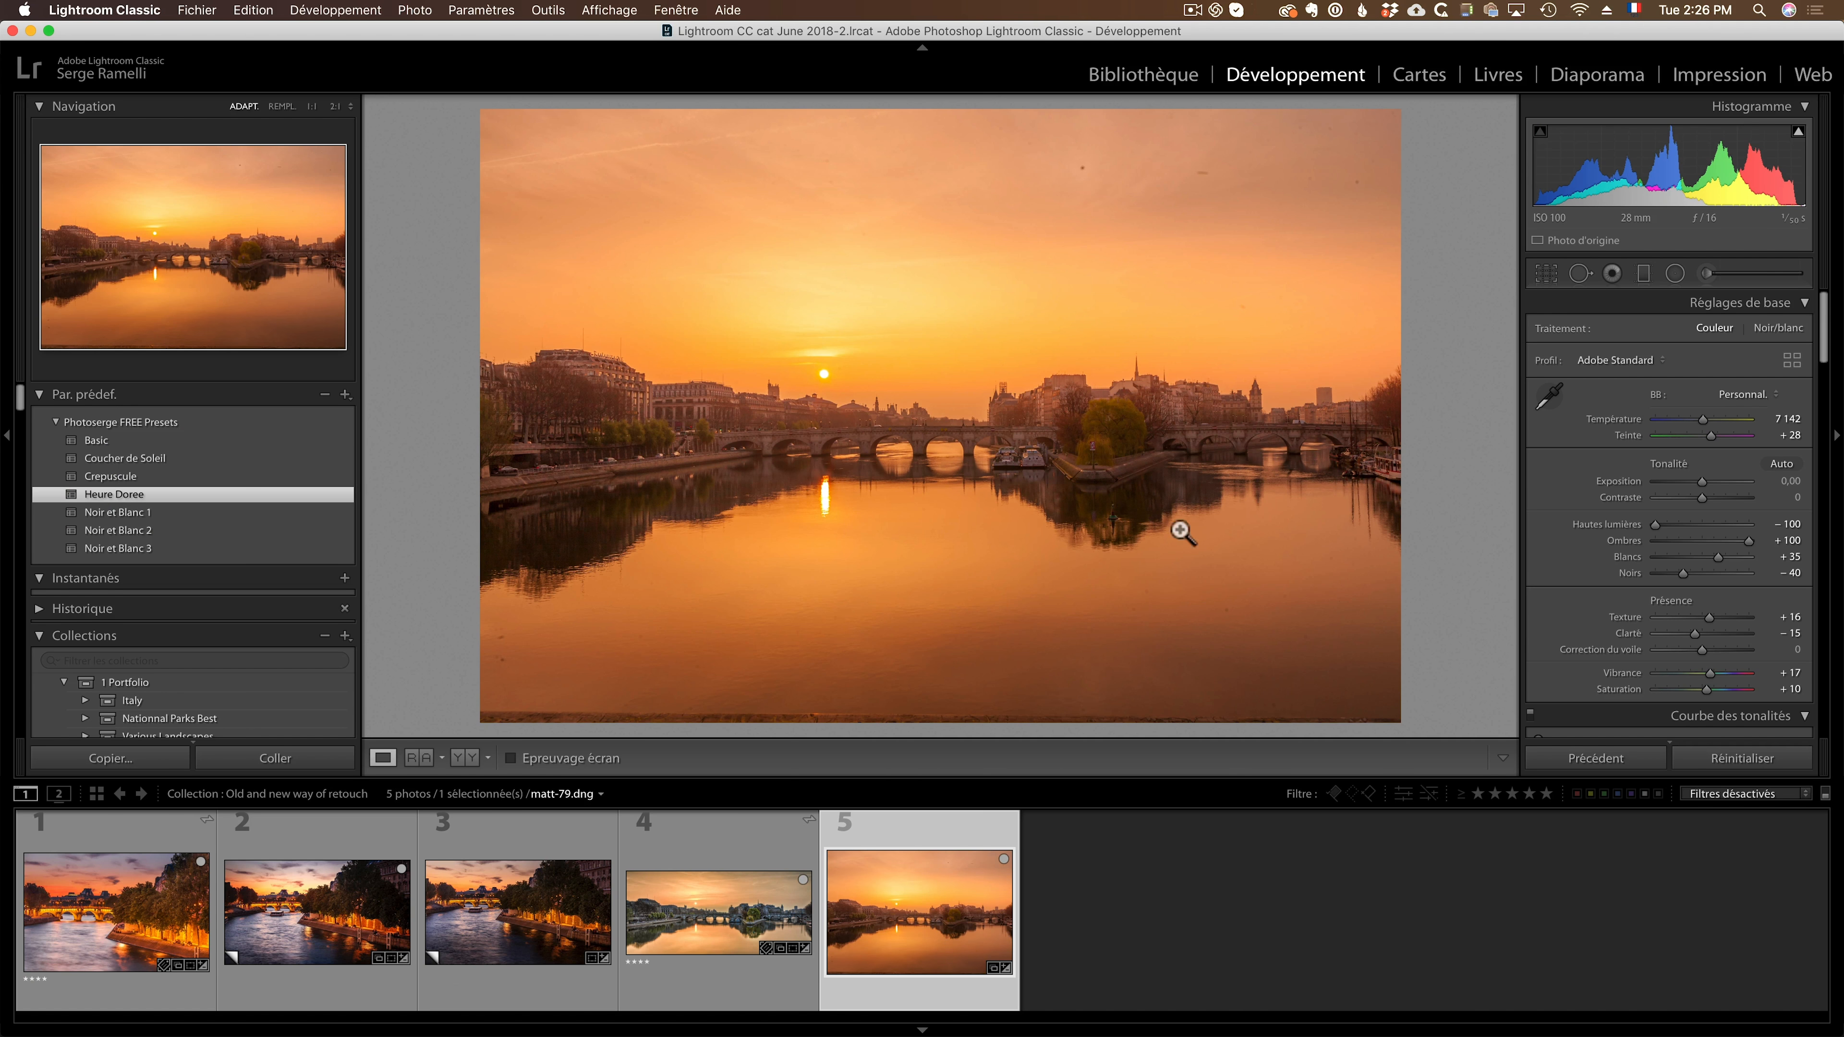
Set the sunrise photo's temperature to 6 240, tint to +21 and contrast to +37, and reset vibrance and saturation to 0.
drag(1699, 418, 1701, 434)
click(1701, 433)
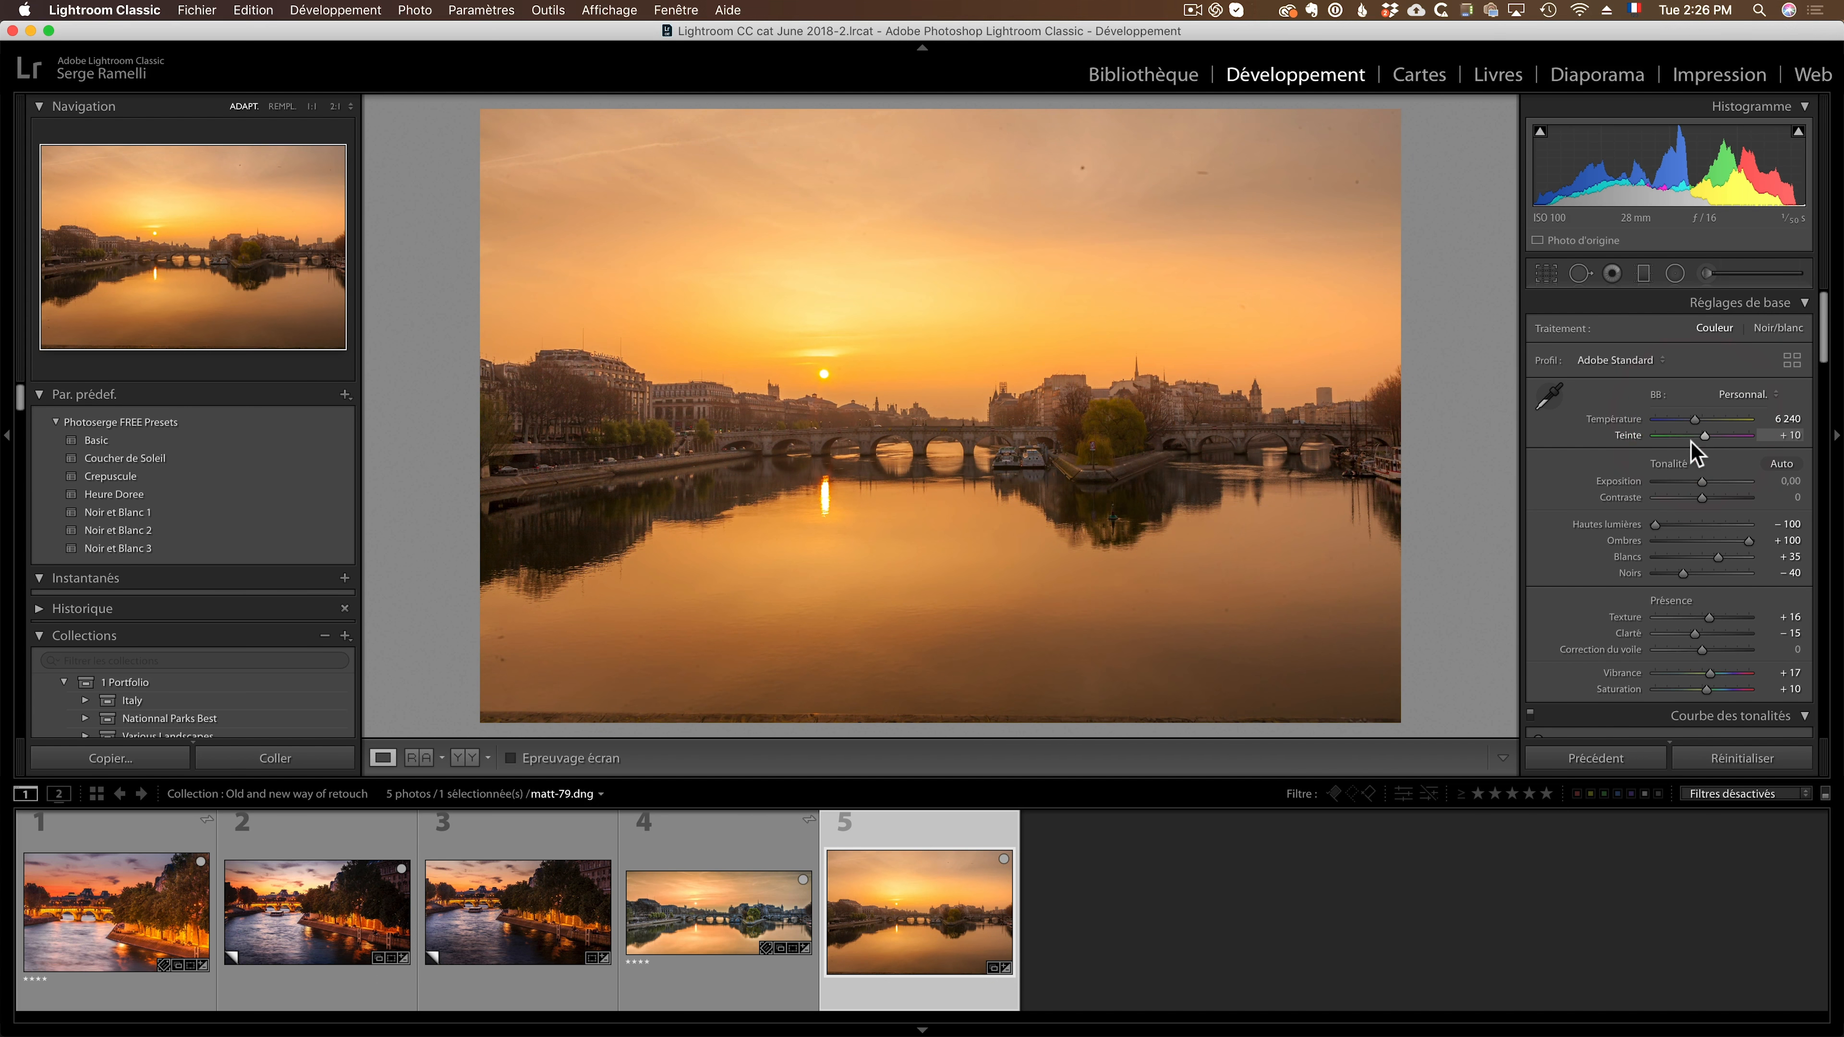
drag(1706, 499, 1722, 498)
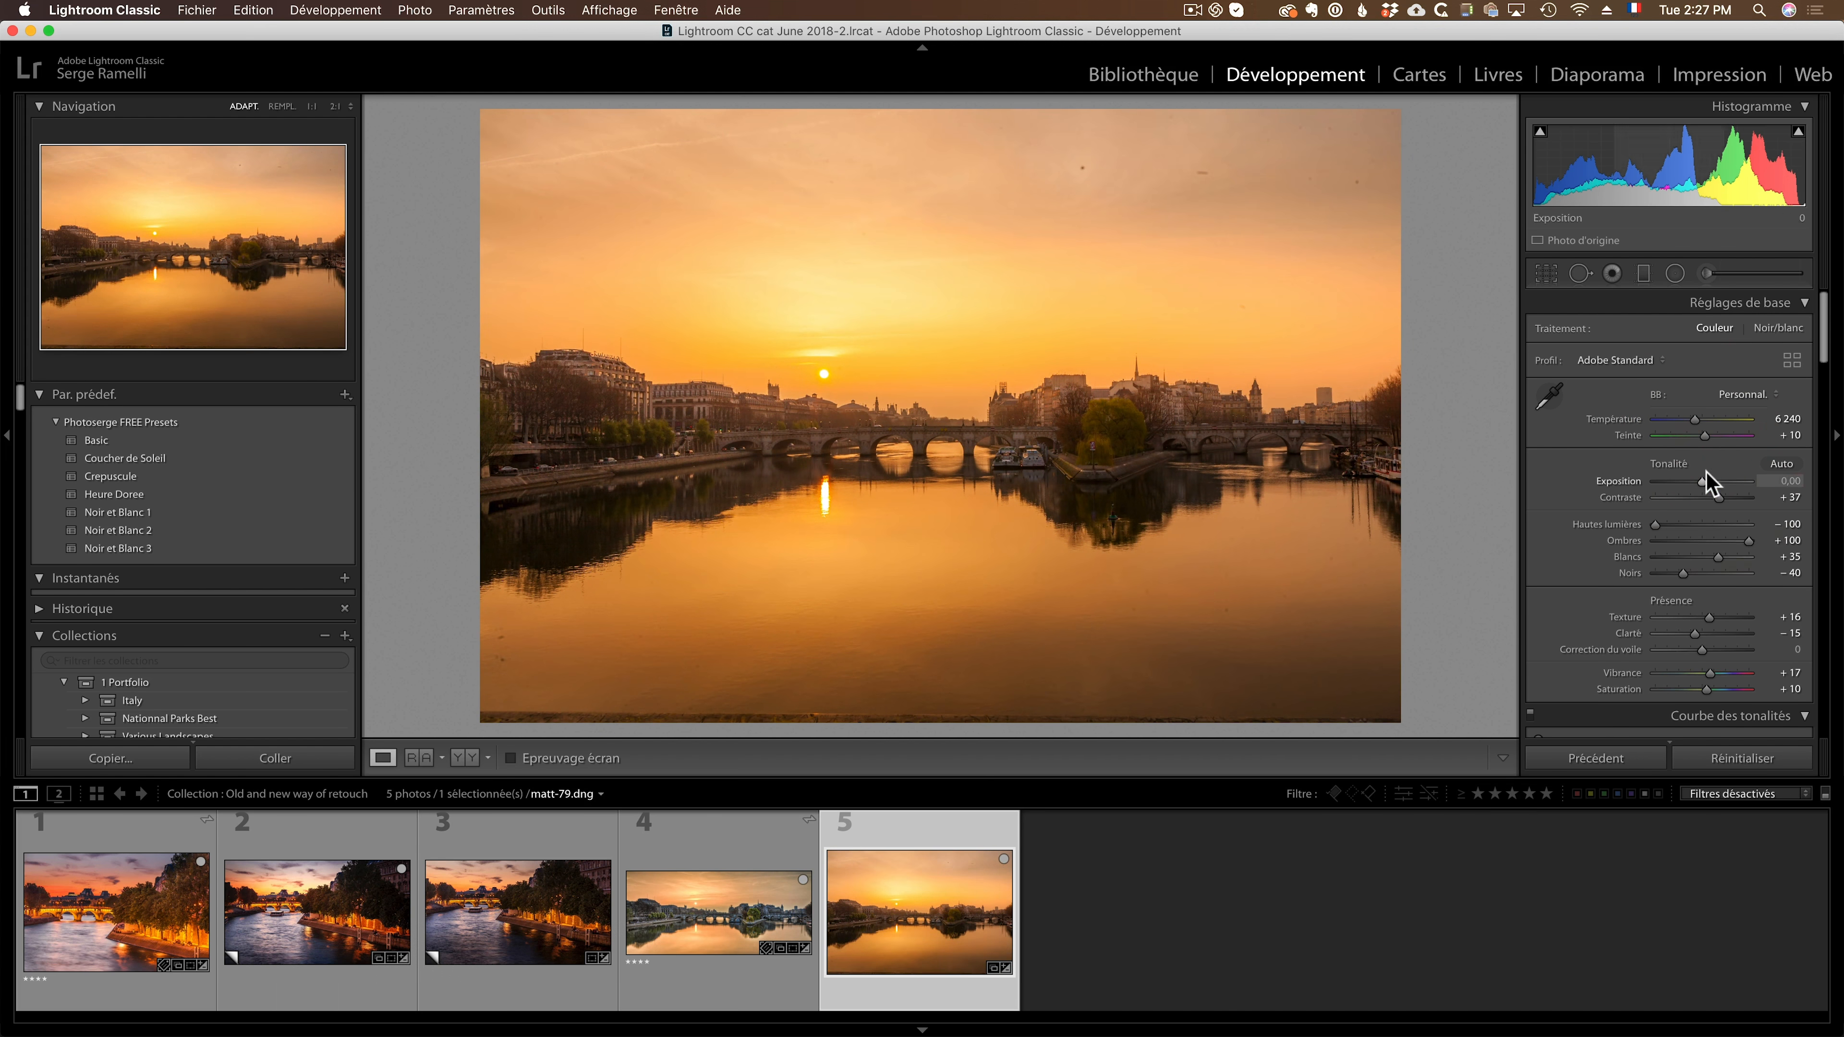
drag(1705, 435, 1710, 435)
click(1708, 436)
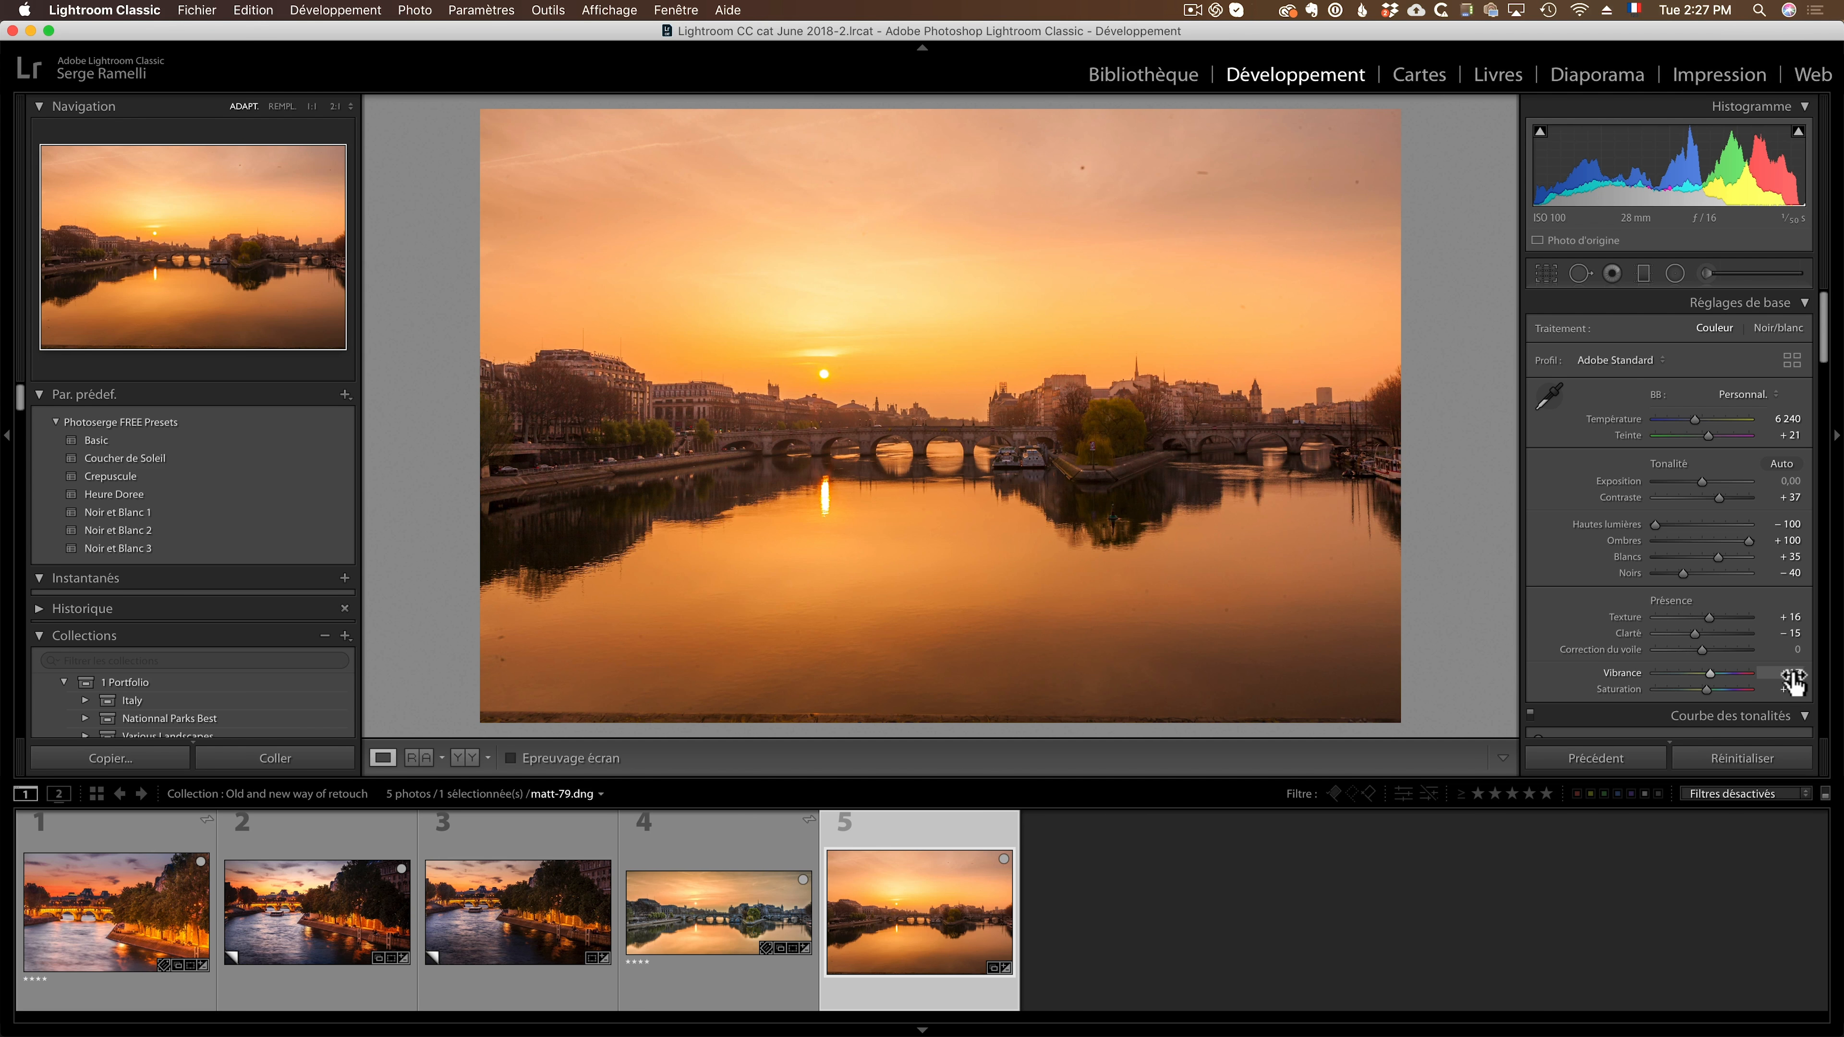
double_click(1711, 676)
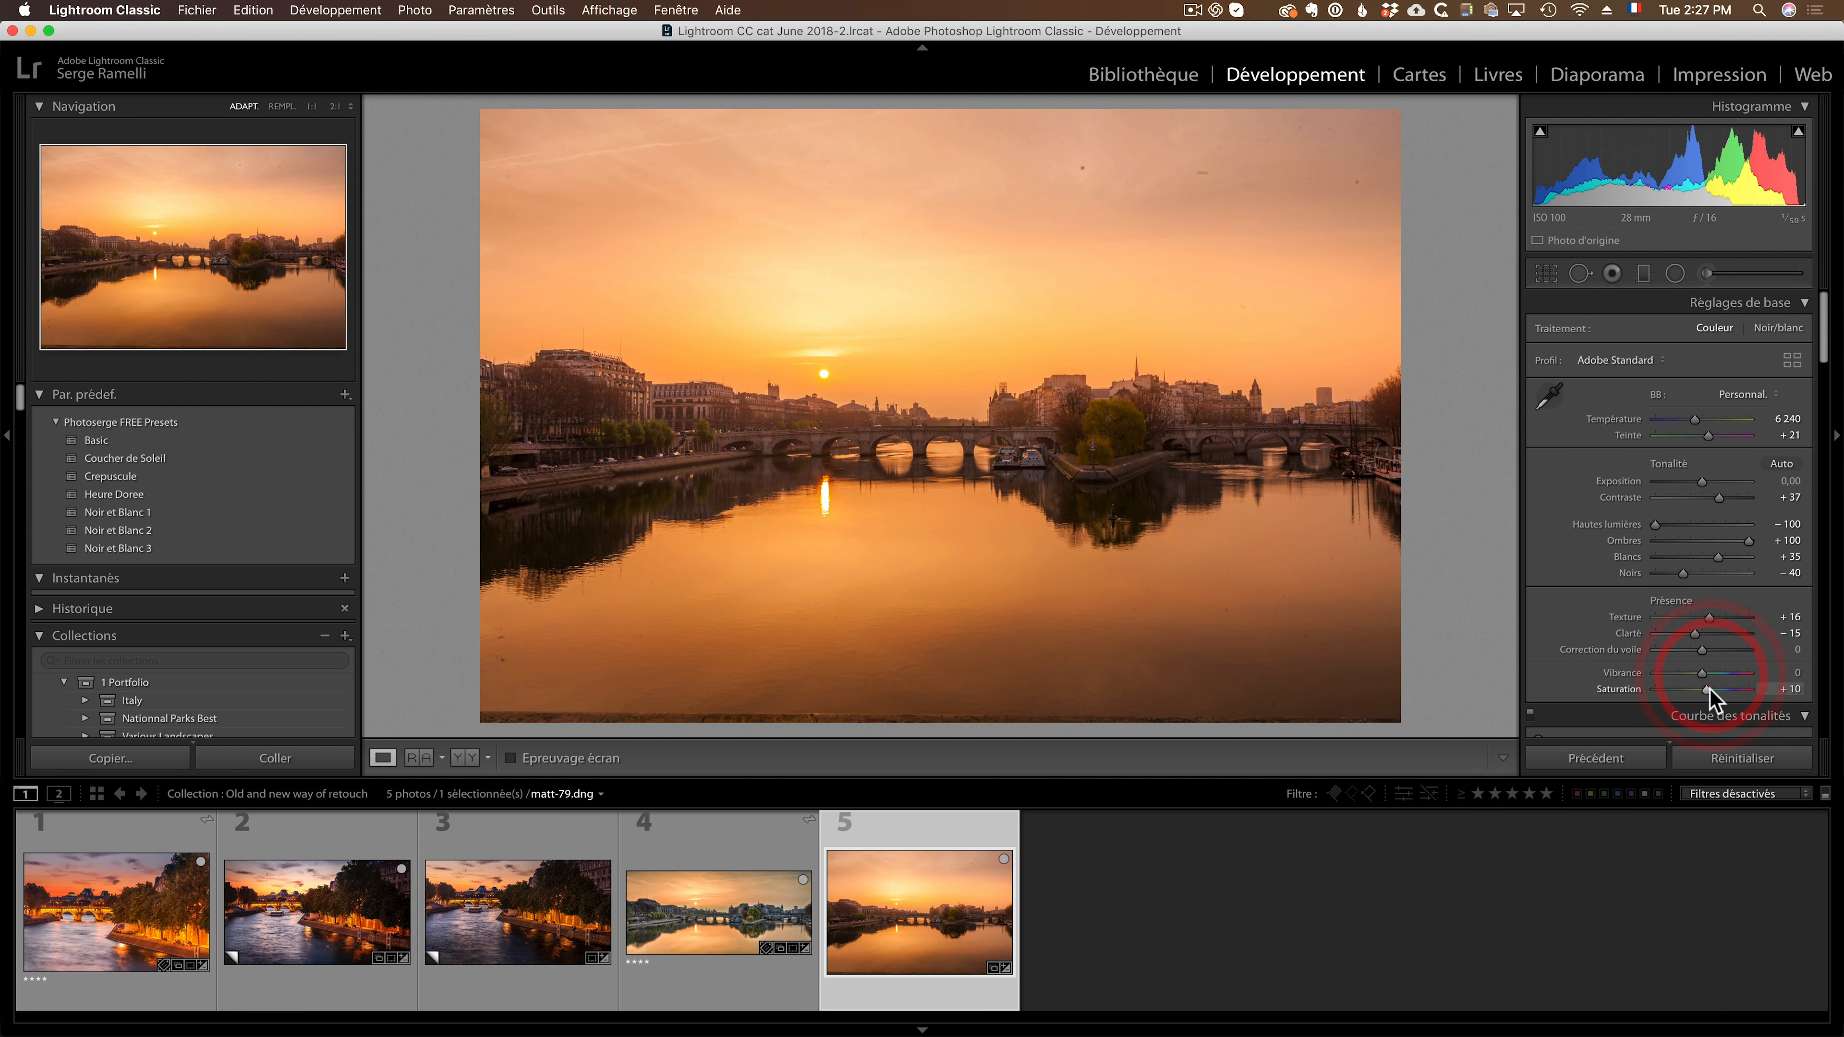
double_click(1707, 690)
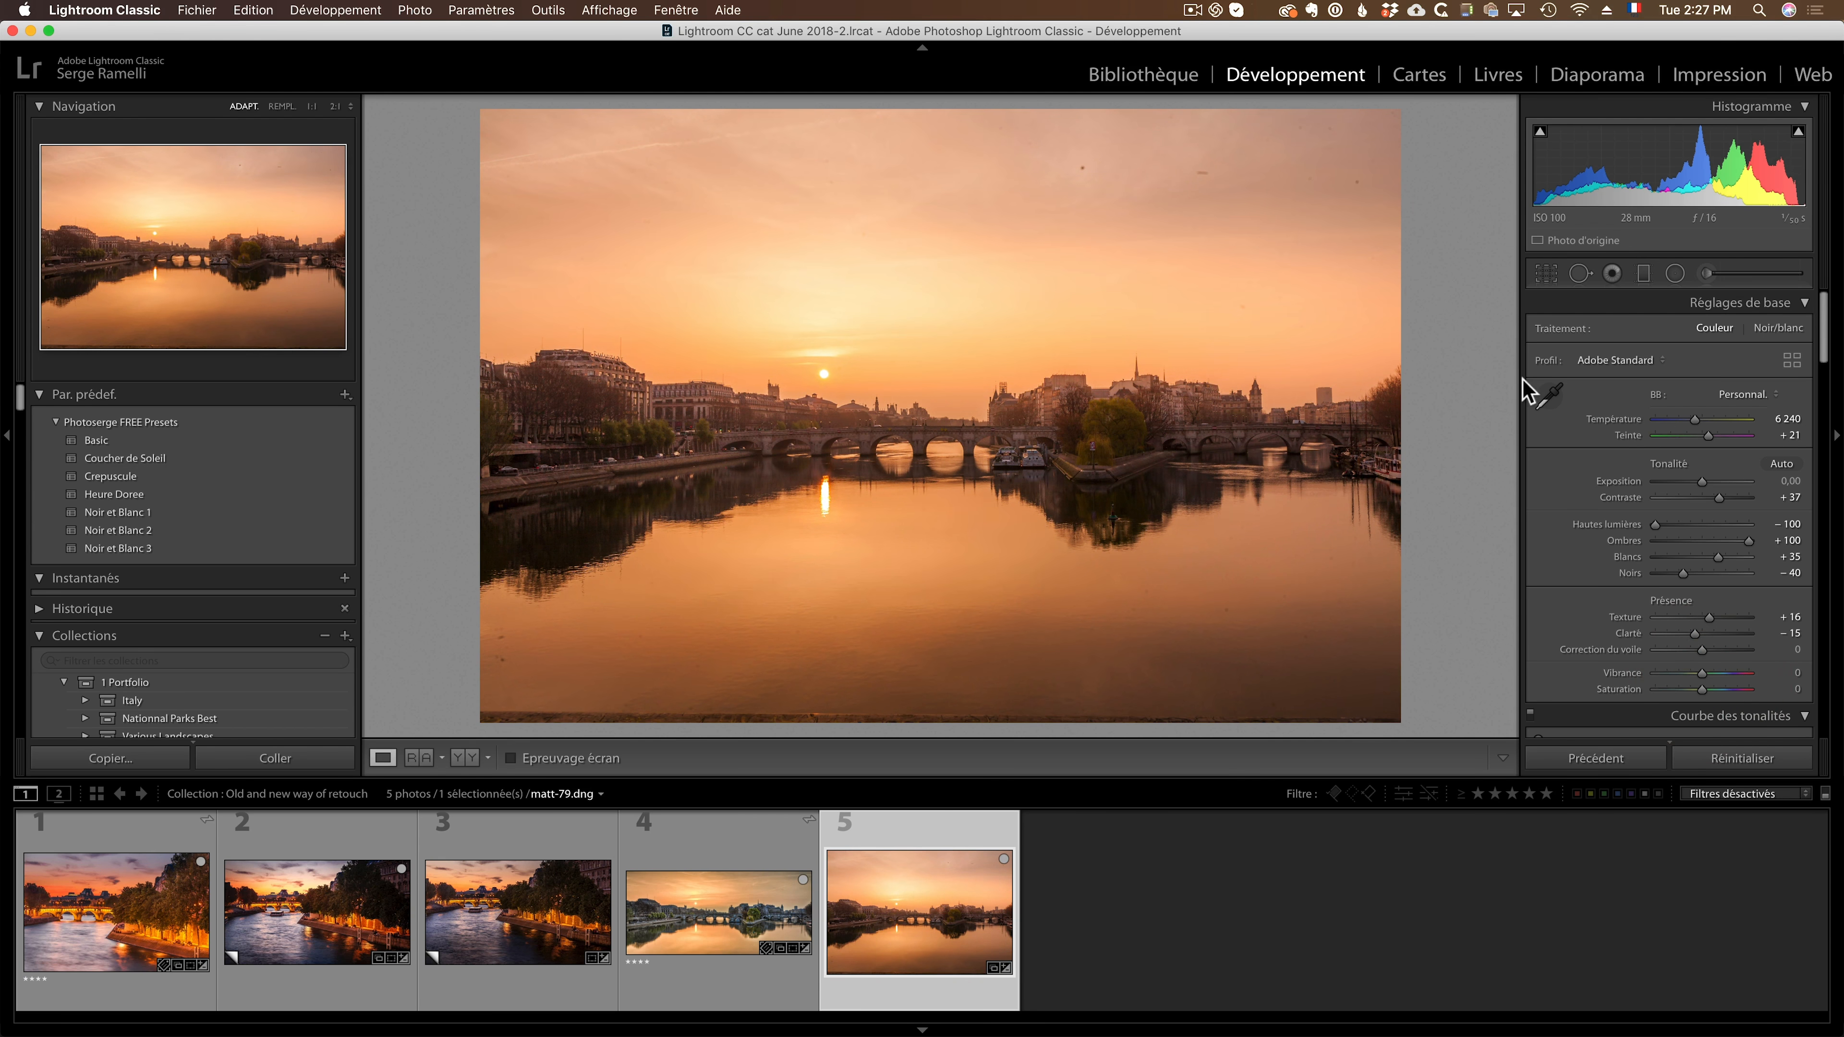
Crop the sunrise photo to a wide panoramic frame by trimming sky above and water below at full width.
click(1544, 274)
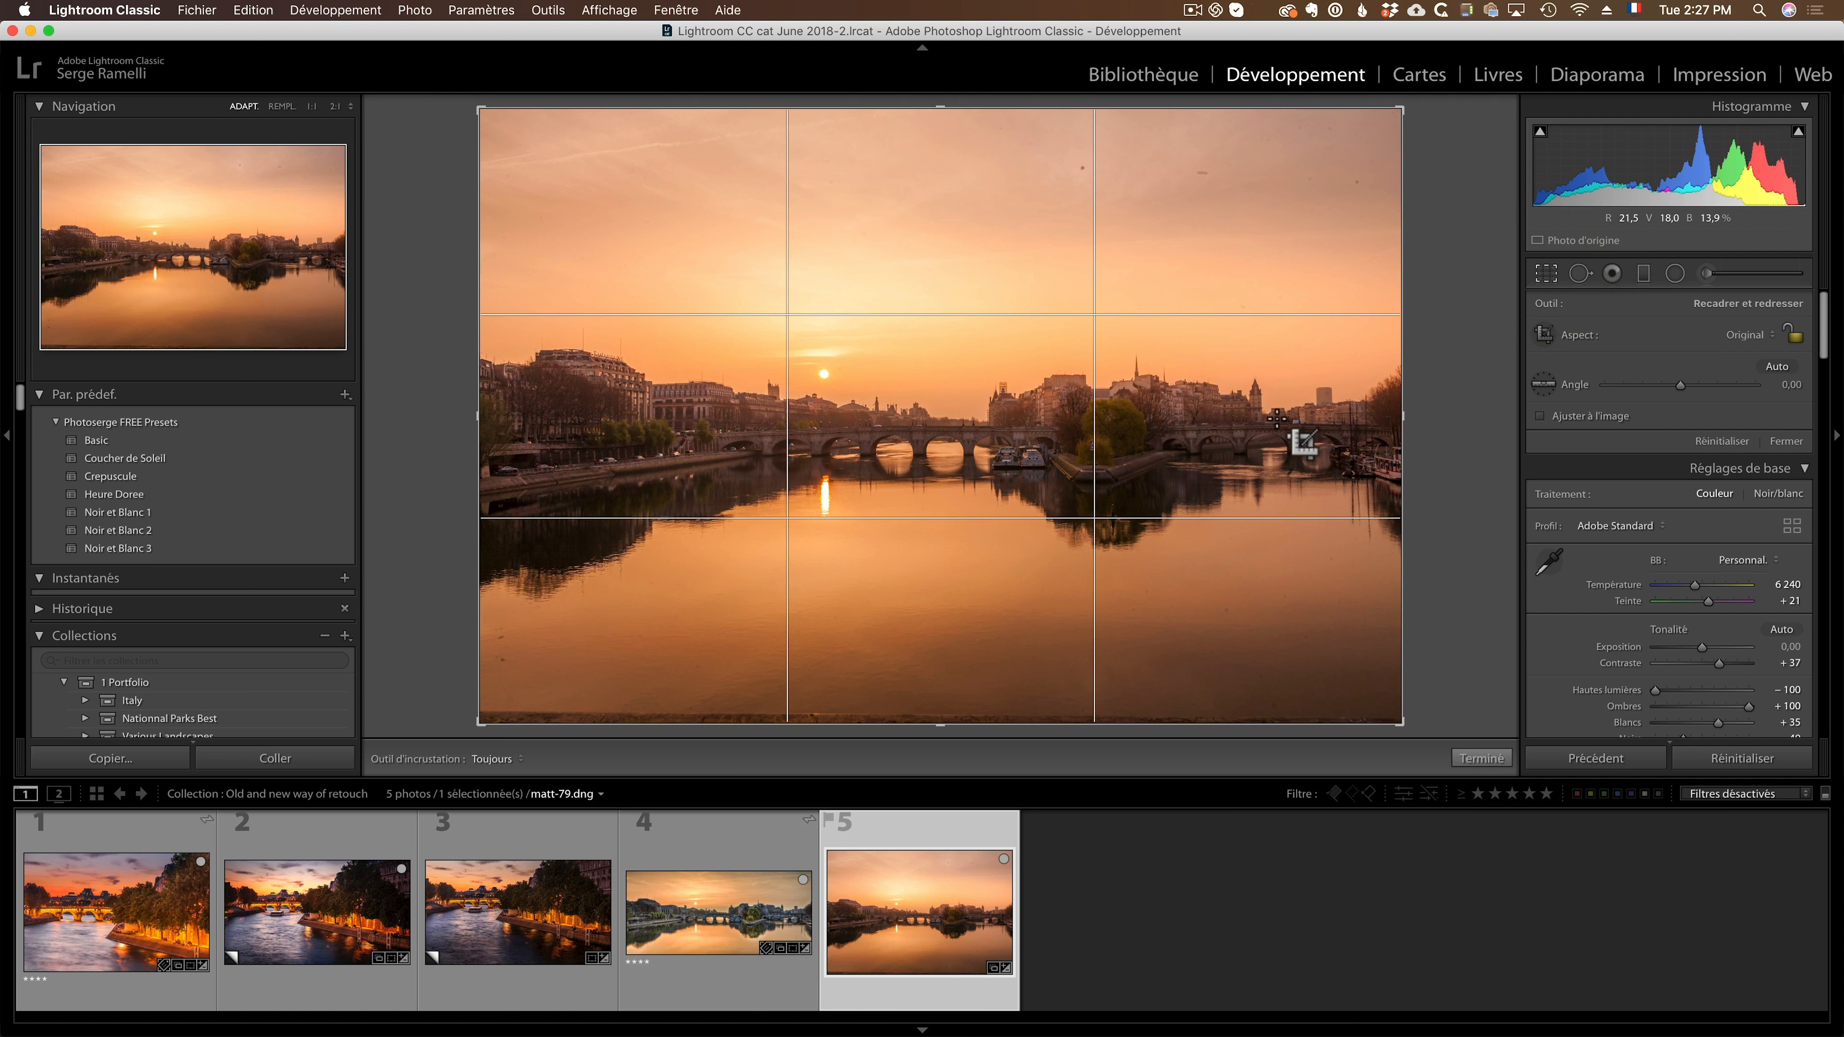
drag(939, 108, 934, 176)
drag(934, 654, 935, 617)
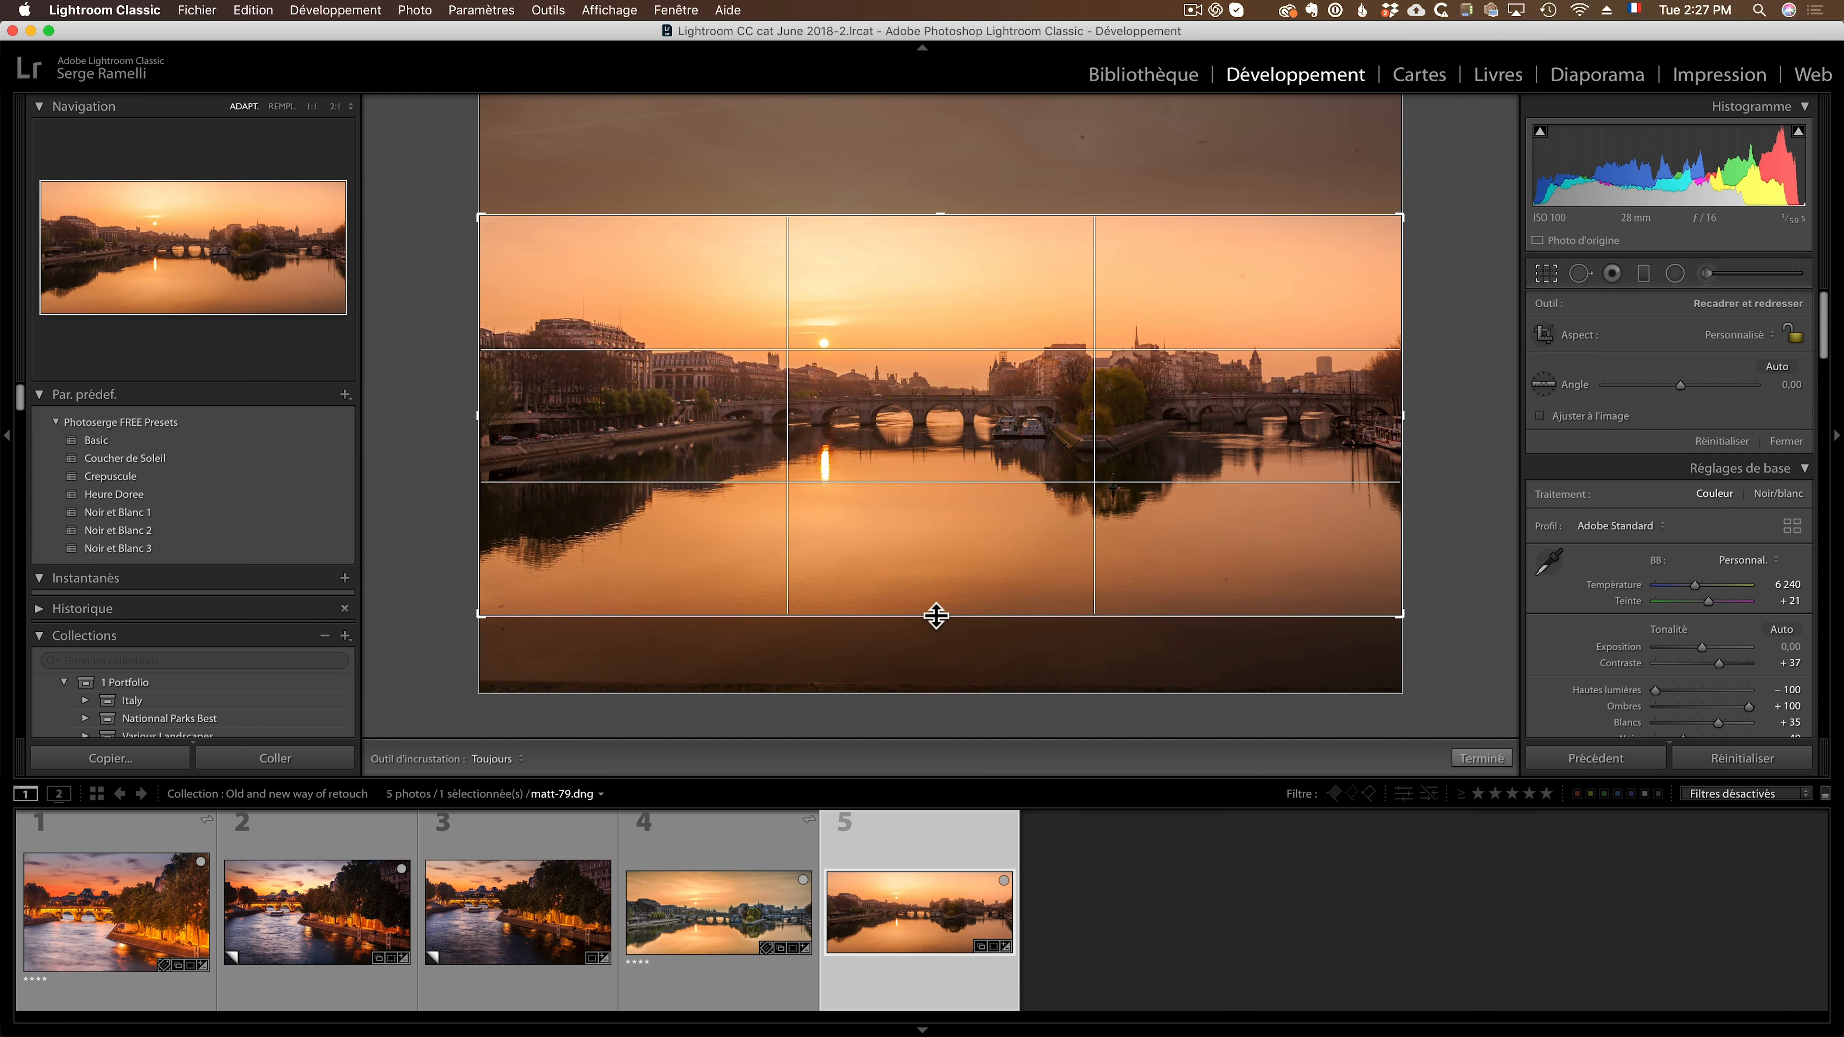
key(Return)
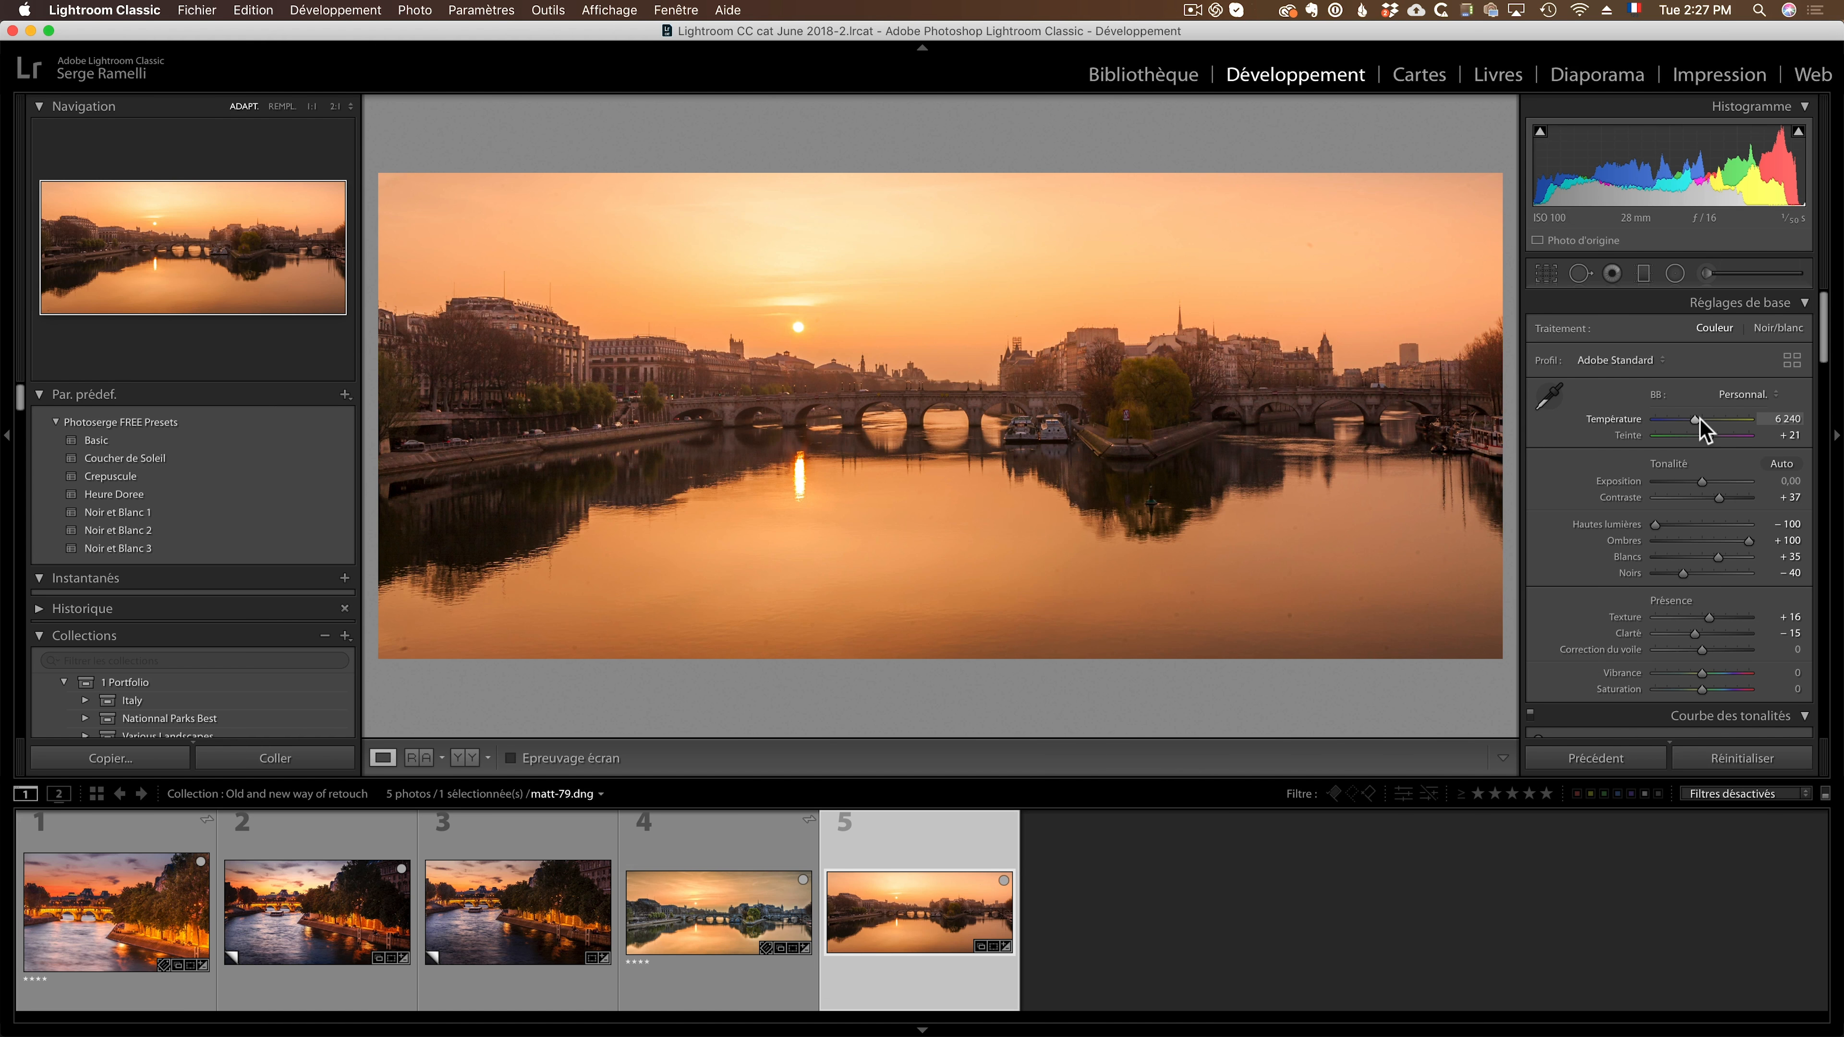
Lower the sunrise photo's temperature to 5 486 and compare it with the finished panorama Paris color Book-2.tif.
drag(1696, 420, 1690, 423)
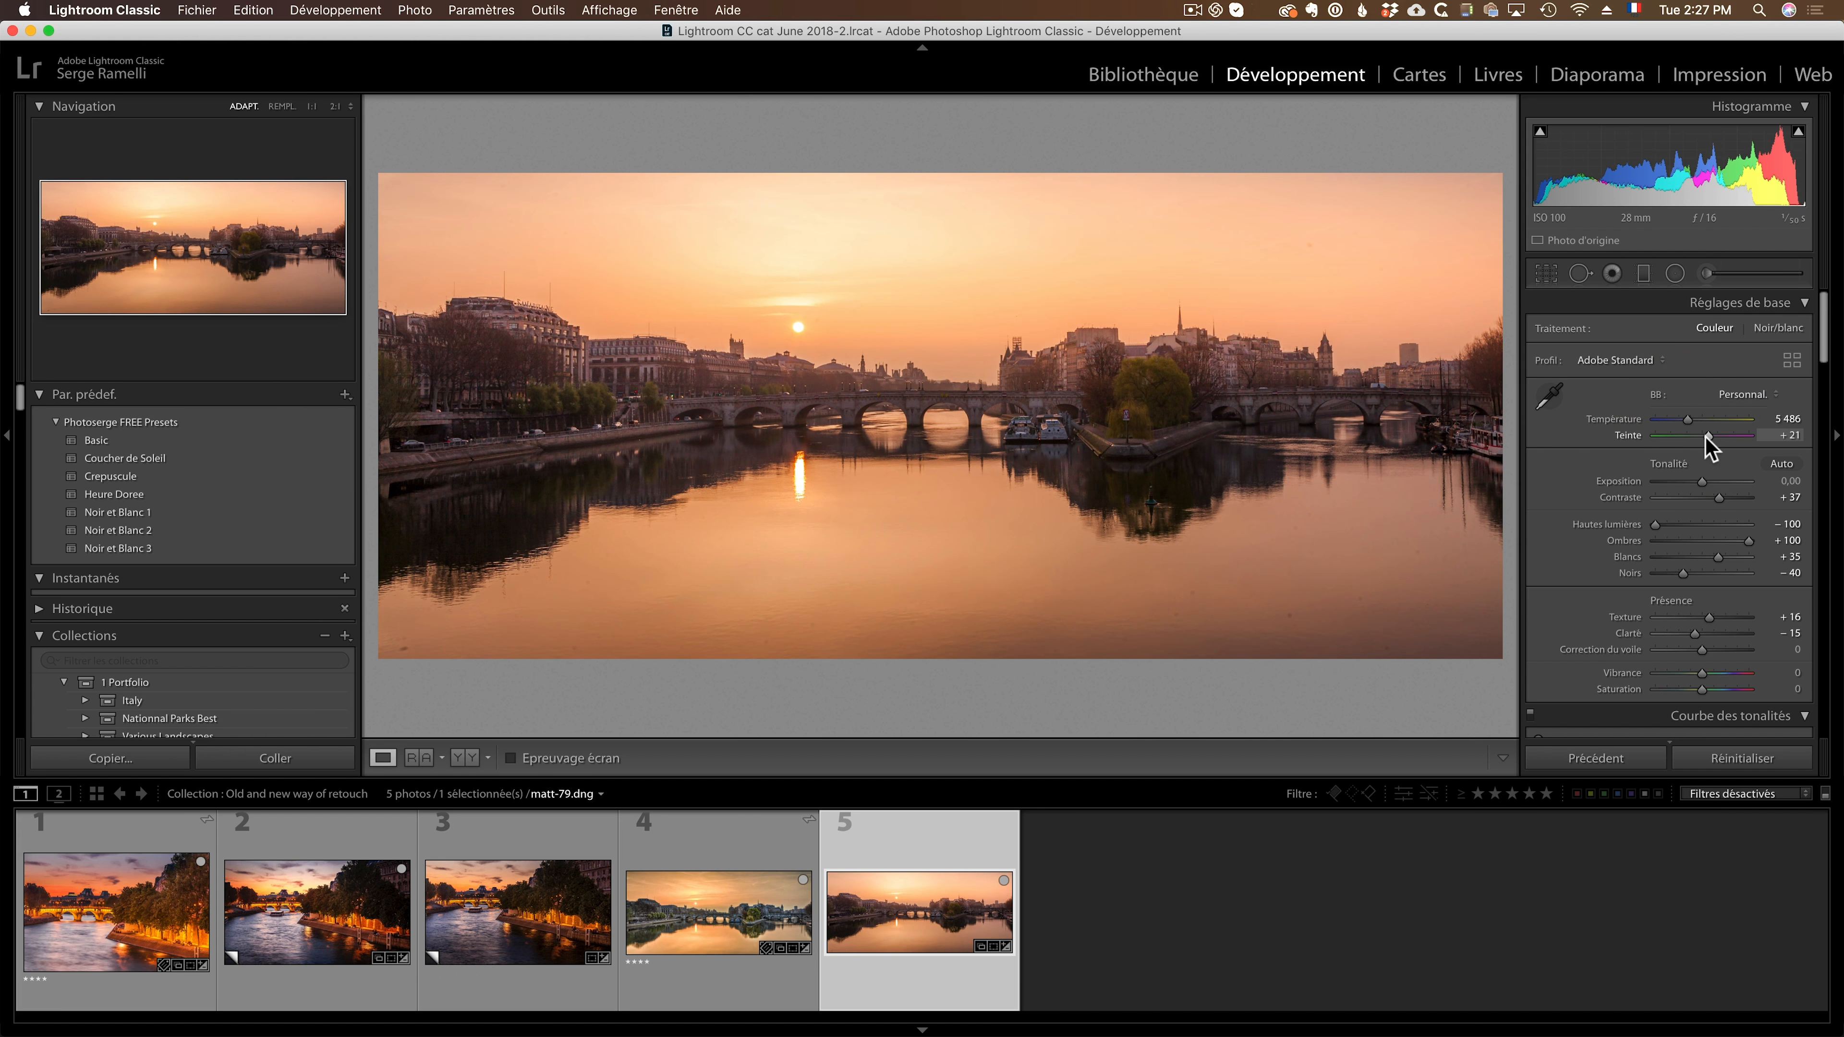
key(Left)
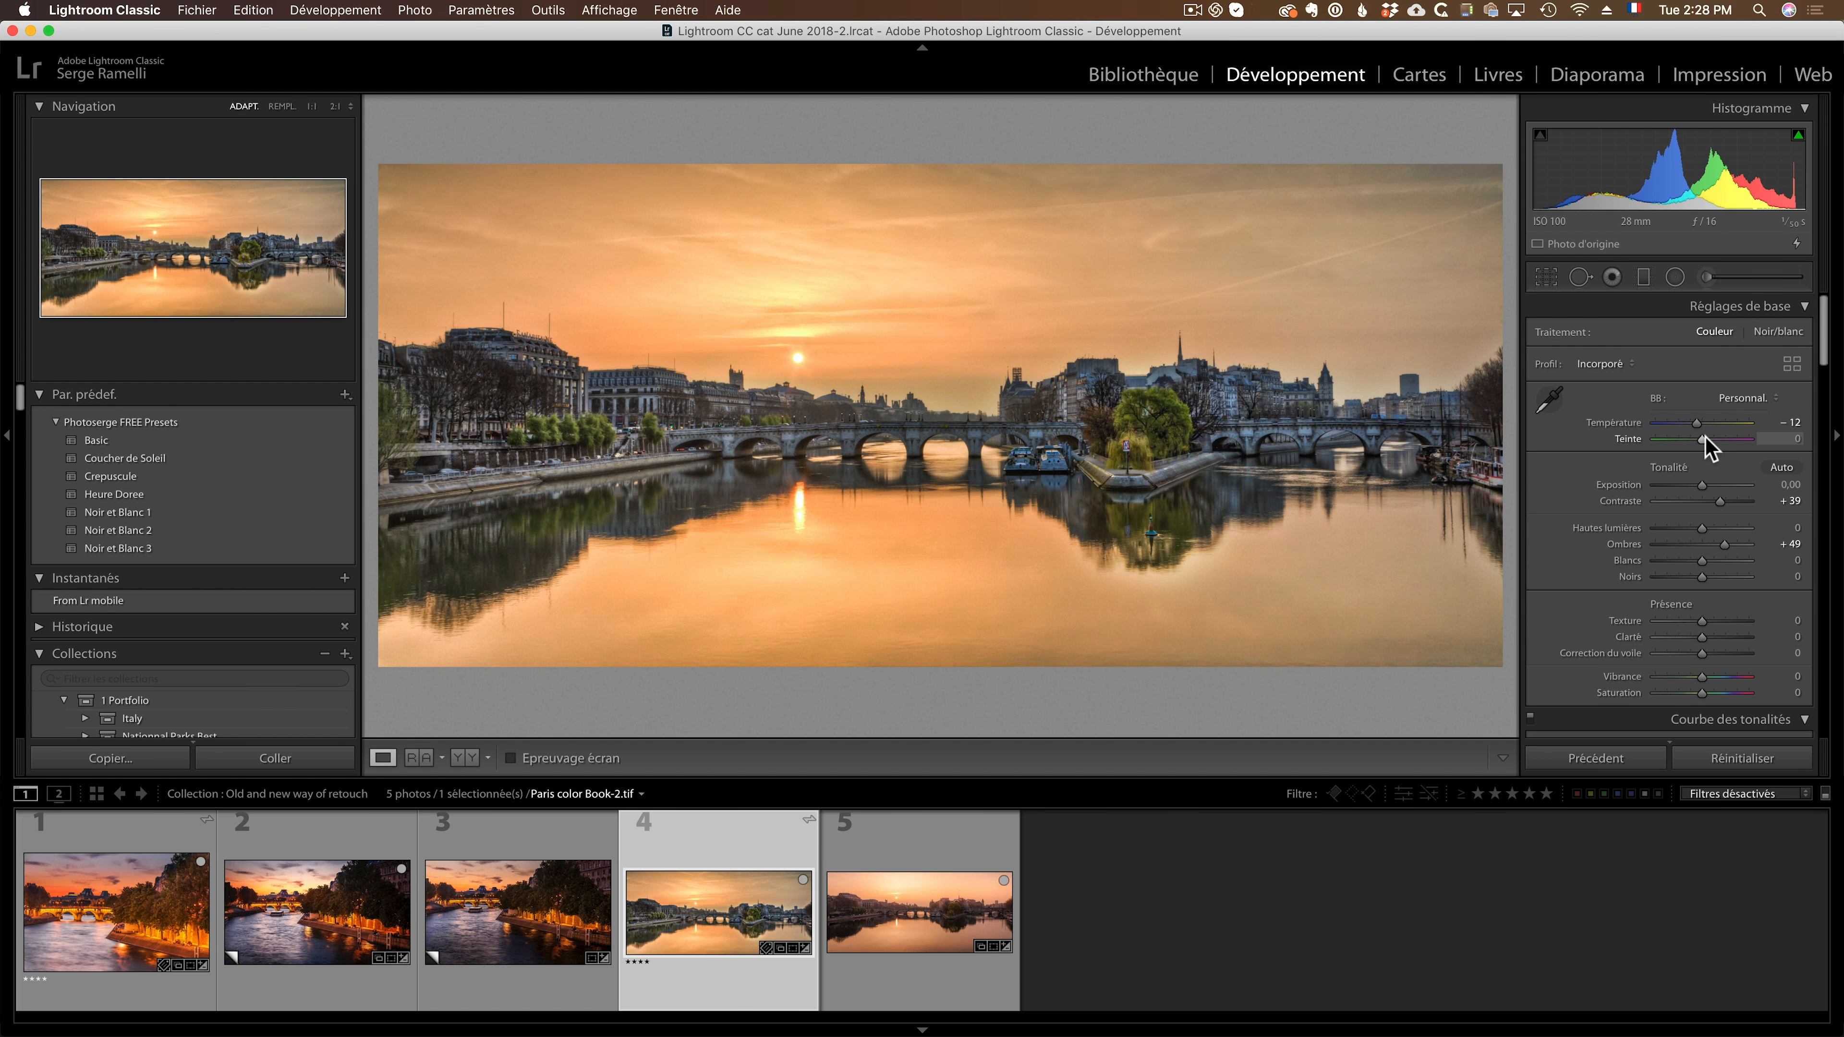
key(Right)
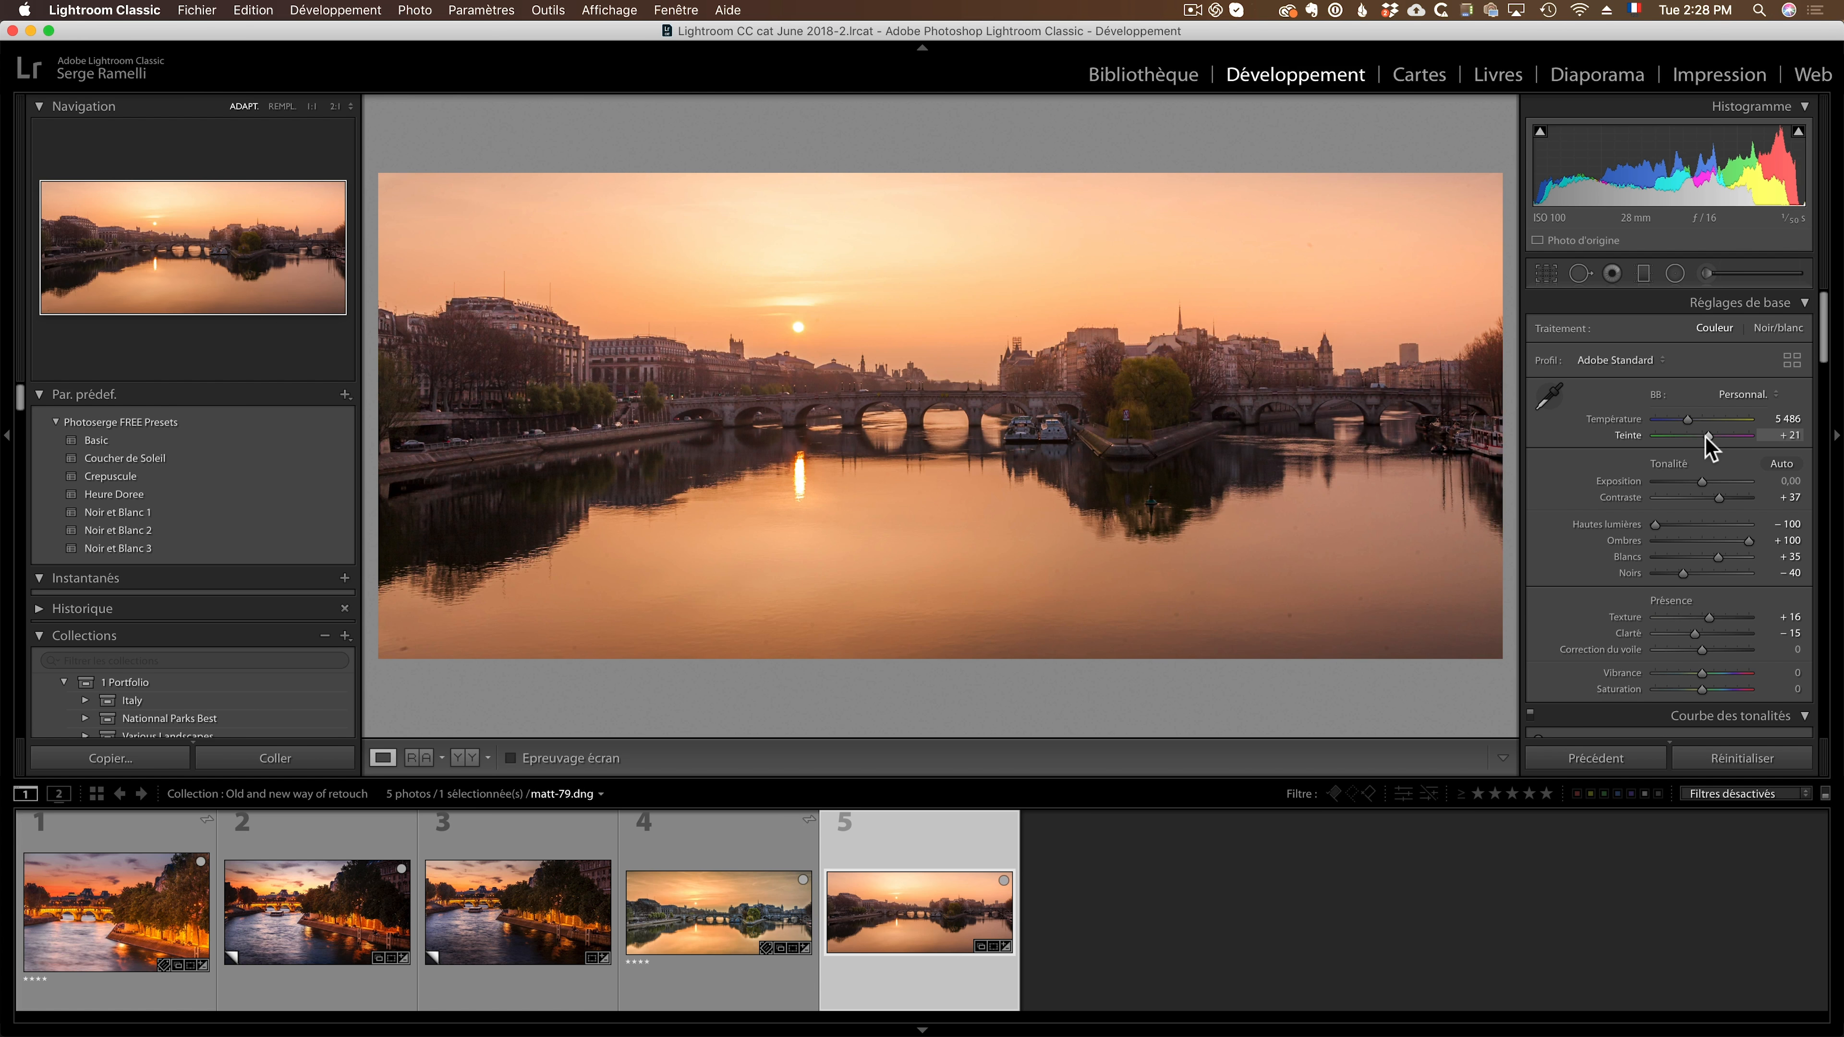